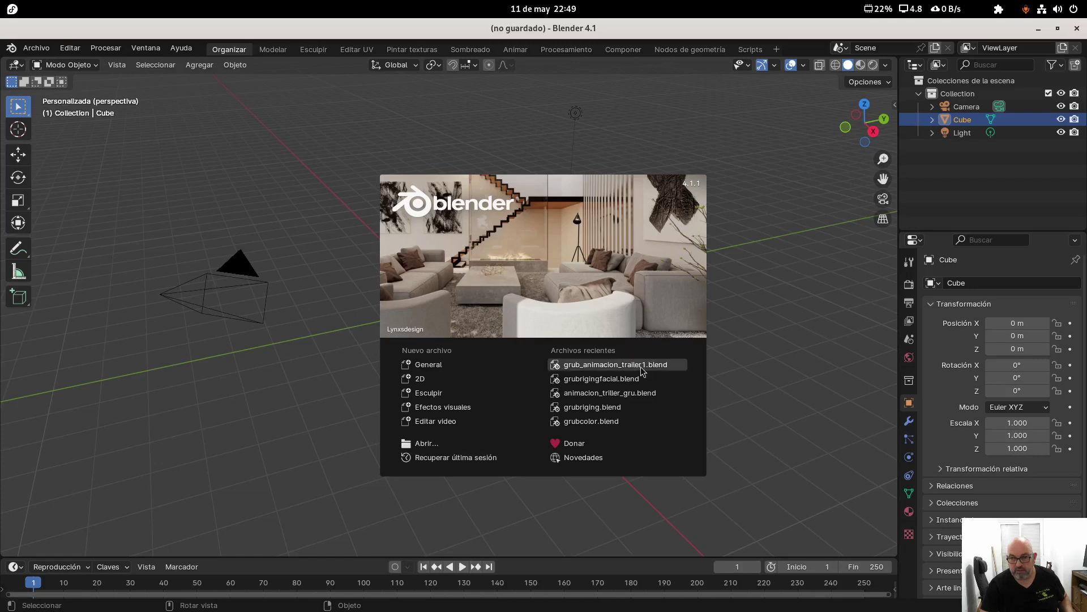
Step: Open the recent file grubrigingfacial.blend and enlarge the outliner so the objects under Esqueleto are listed
click(610, 380)
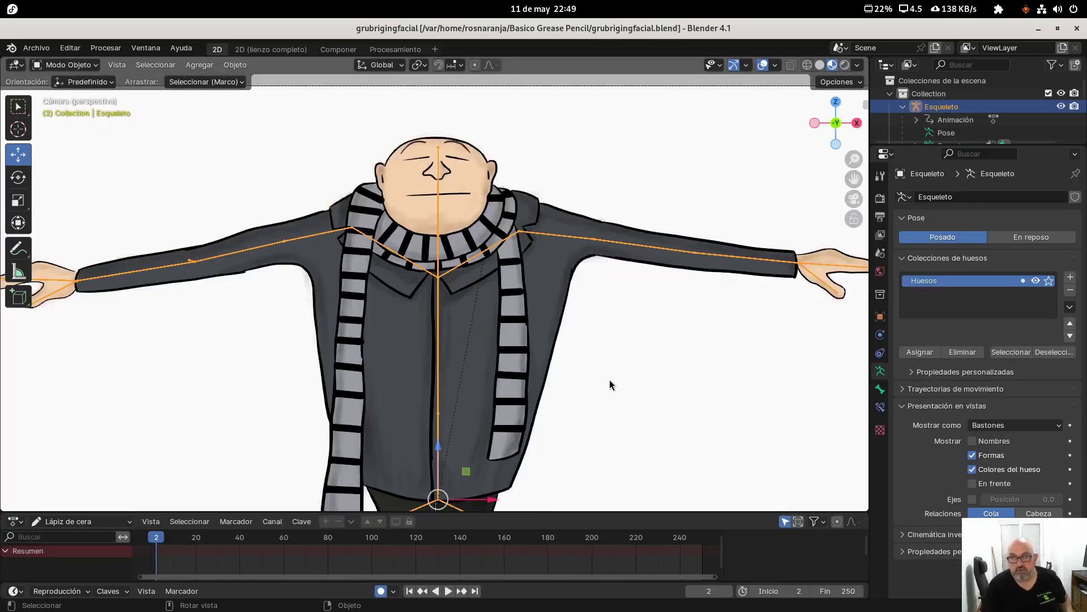
scroll(611, 185, down, 5)
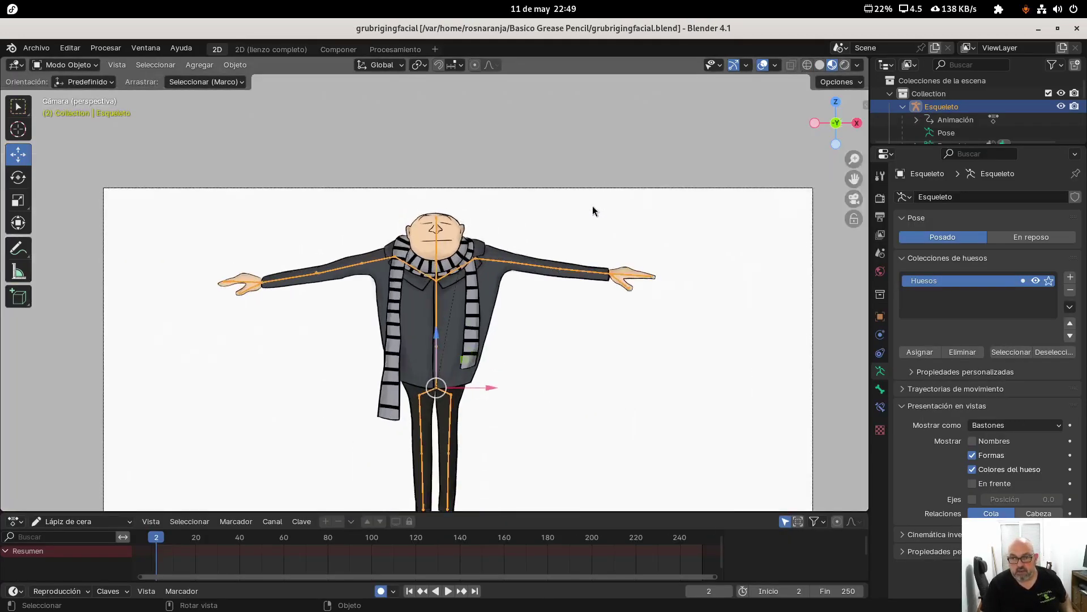
scroll(592, 205, up, 3)
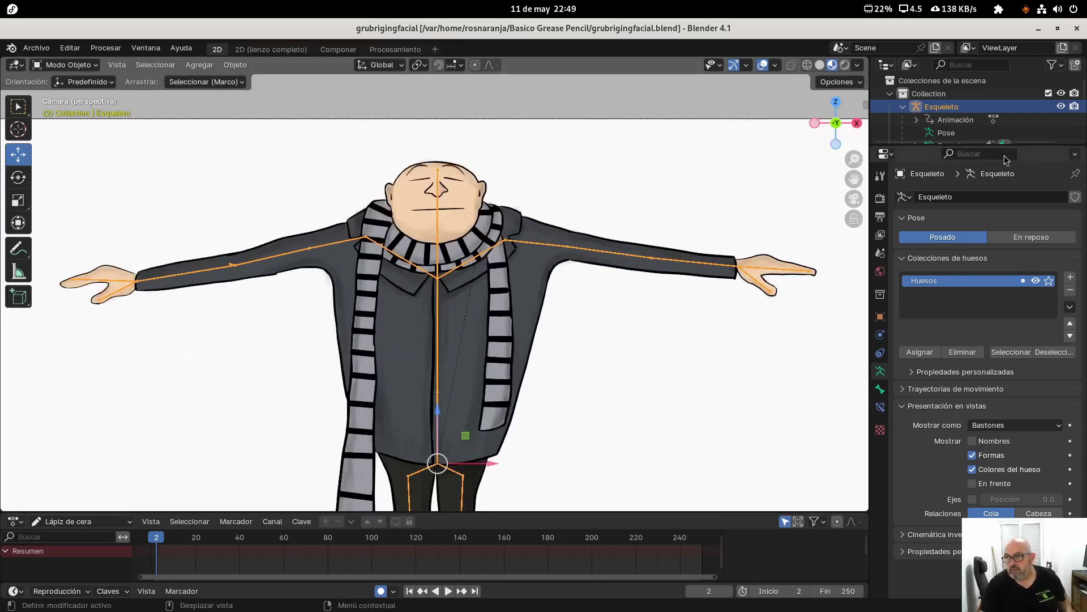
drag(1022, 147, 1031, 358)
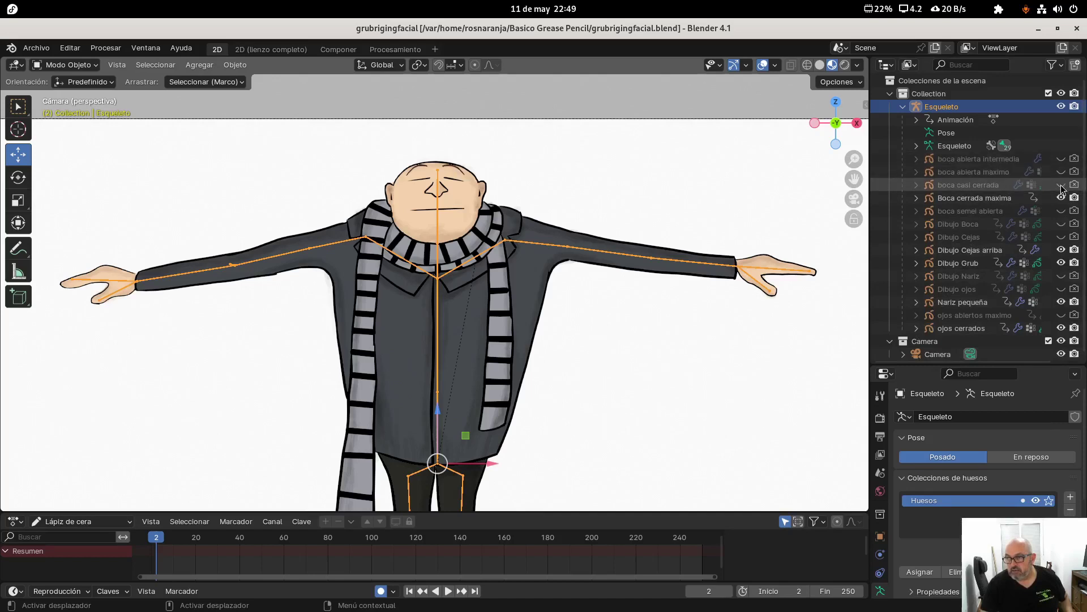
Step: Toggle the viewport visibility of Boca cerrada maxima off and on to check its effect on the mouth
click(1076, 159)
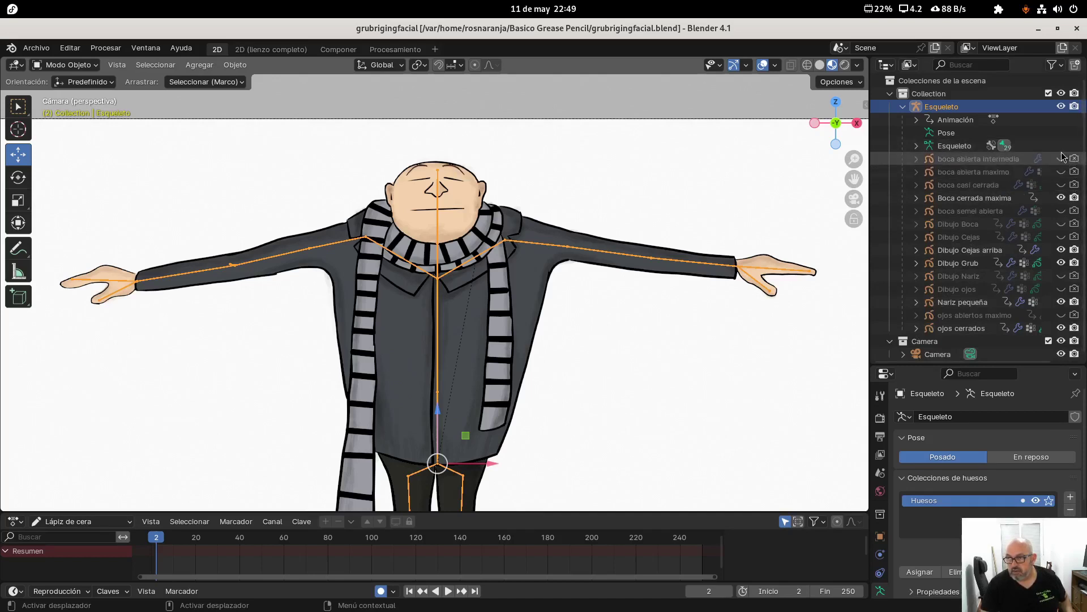
click(1061, 197)
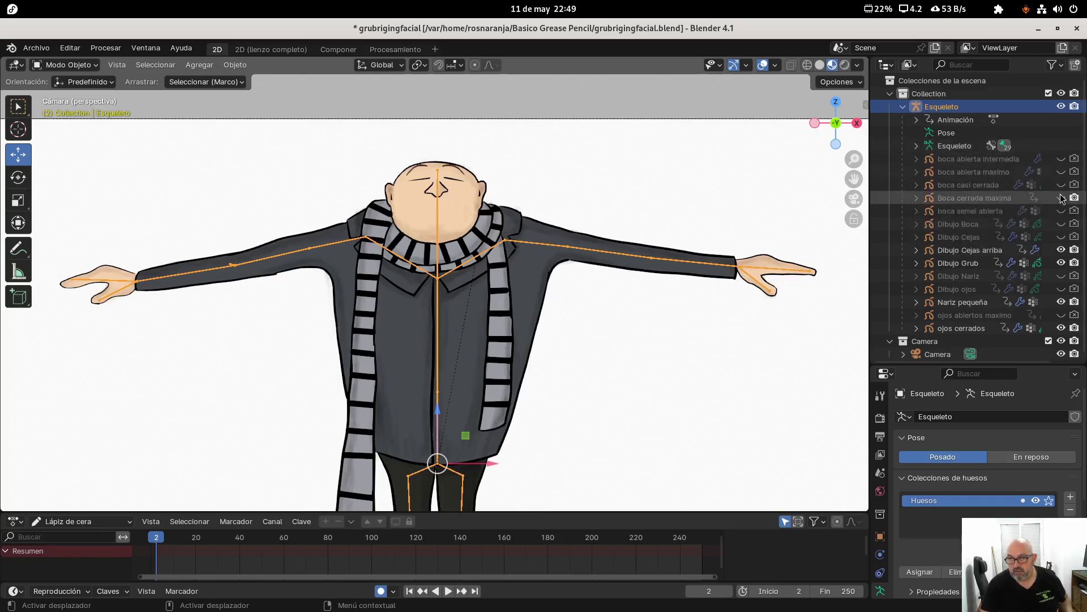
click(1061, 198)
click(1061, 198)
click(1060, 198)
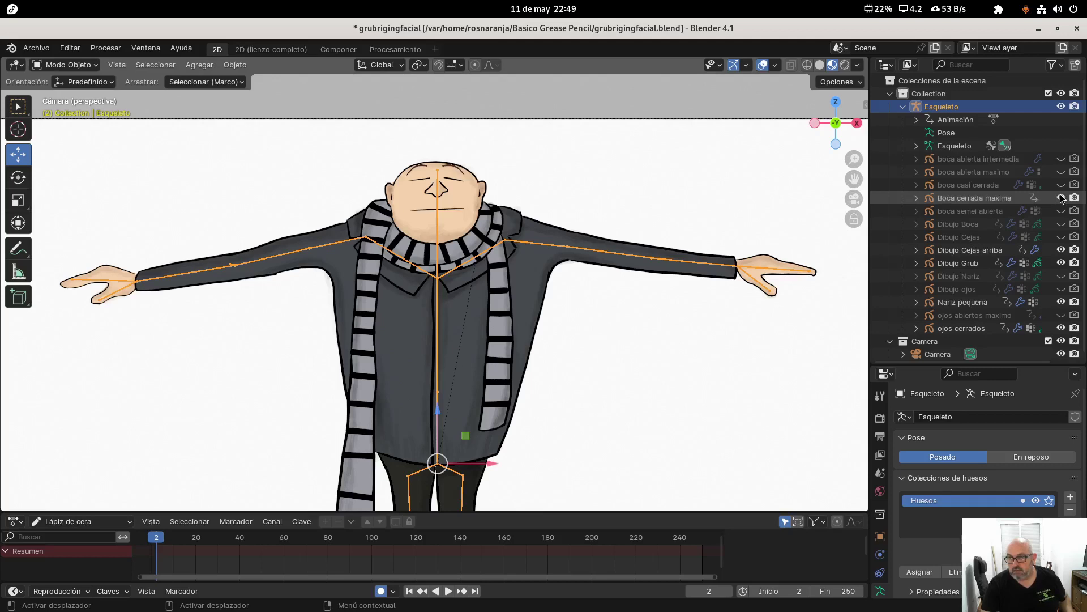
click(1061, 197)
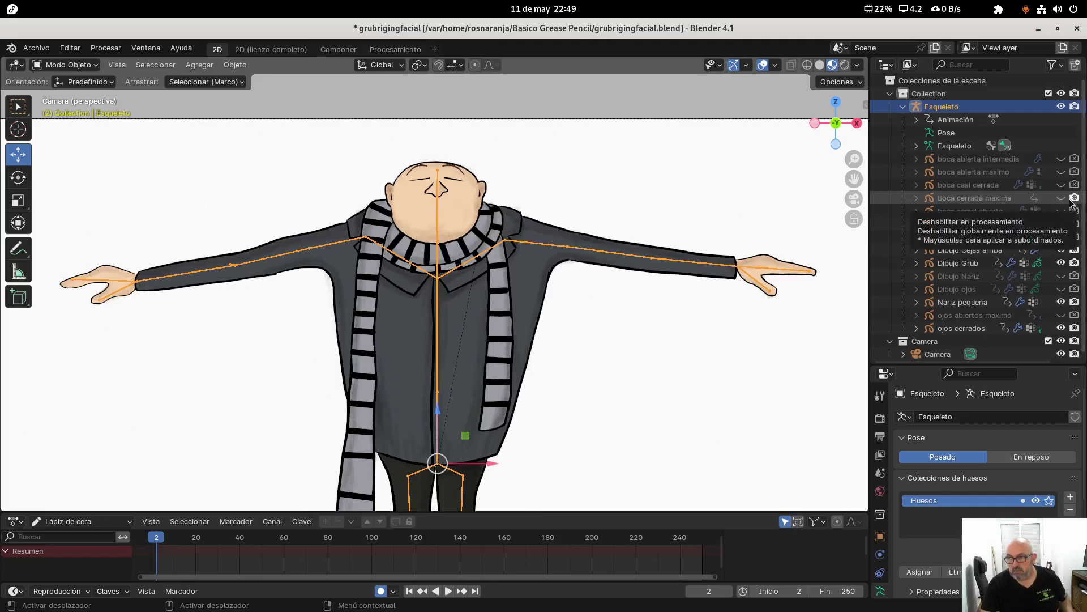
click(1061, 197)
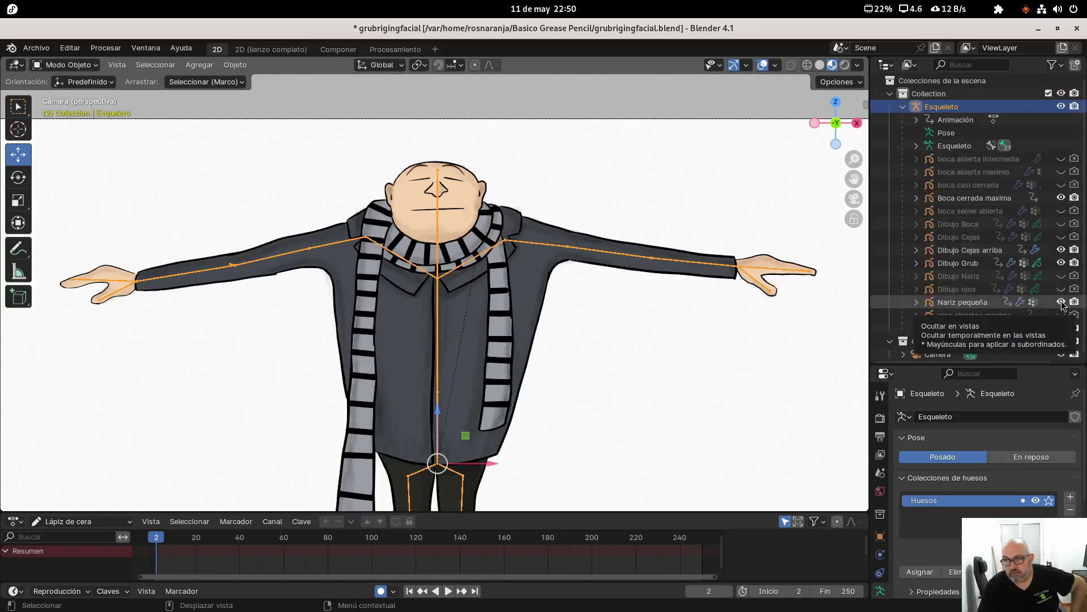
Step: Render the current frame to inspect the character's face, and close the render window
click(104, 48)
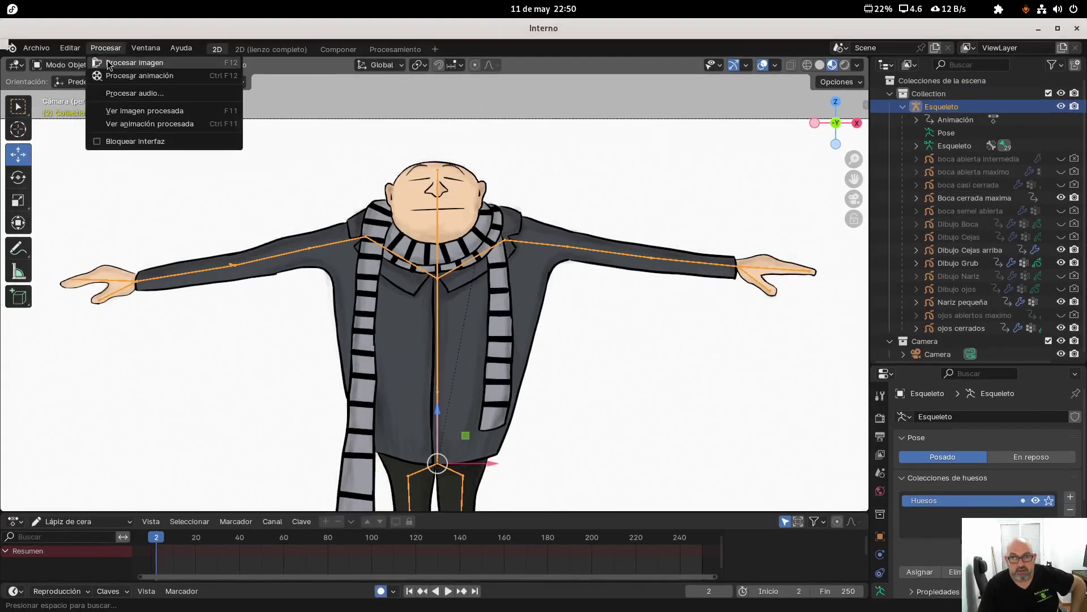
click(109, 64)
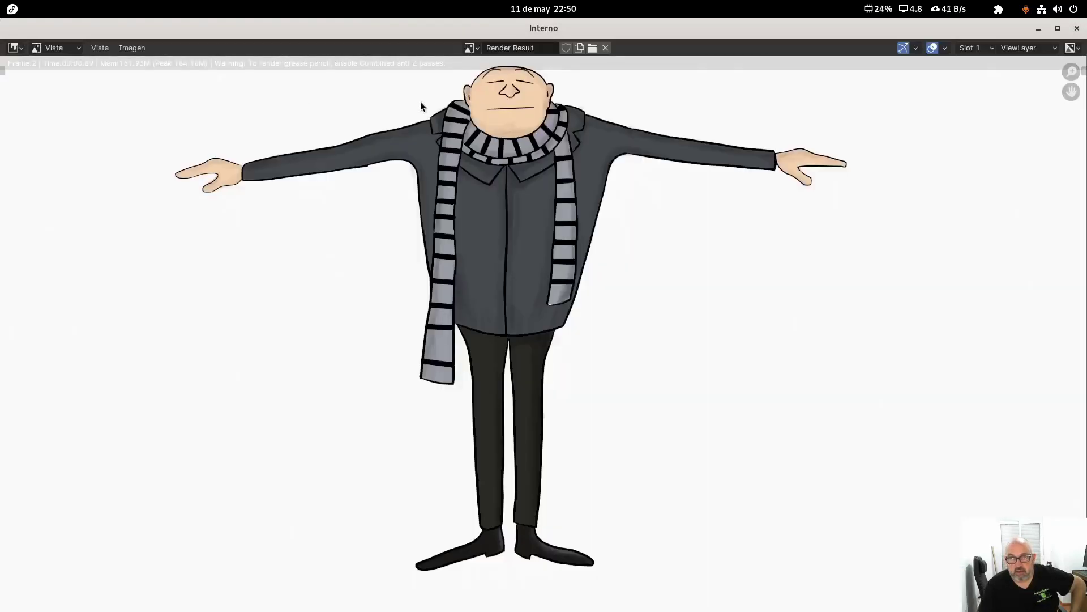
click(1076, 28)
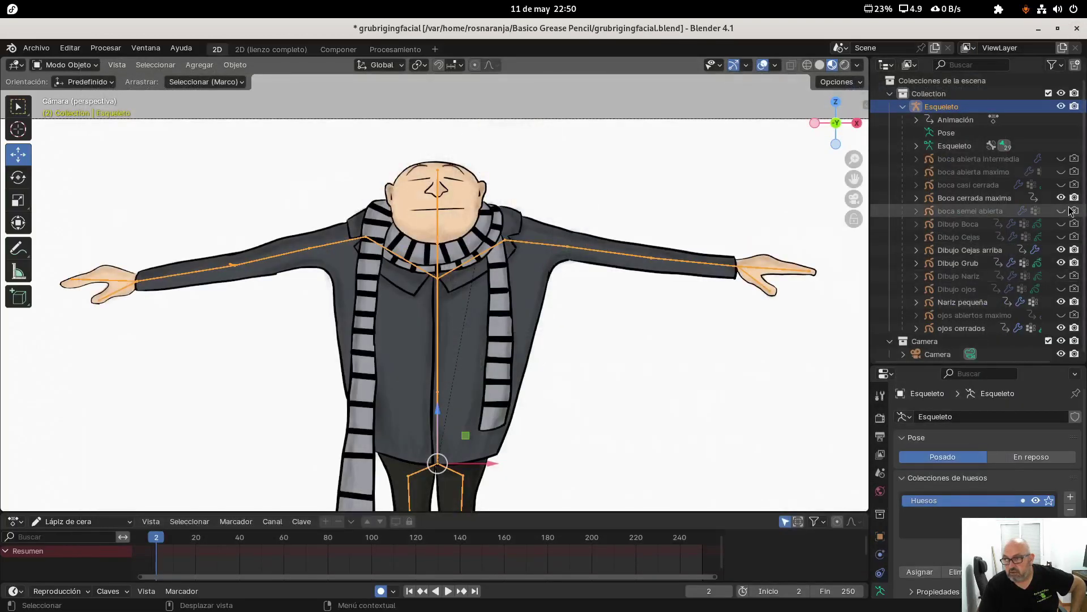
Step: Enable boca abierta maximo for rendering and render the current frame as a test
click(1075, 172)
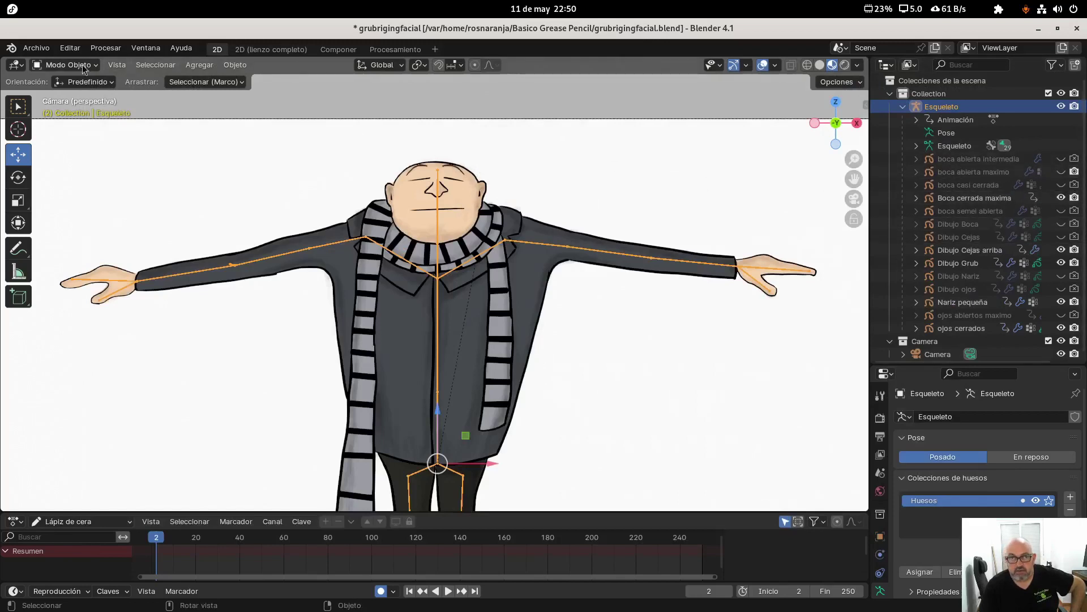
click(106, 48)
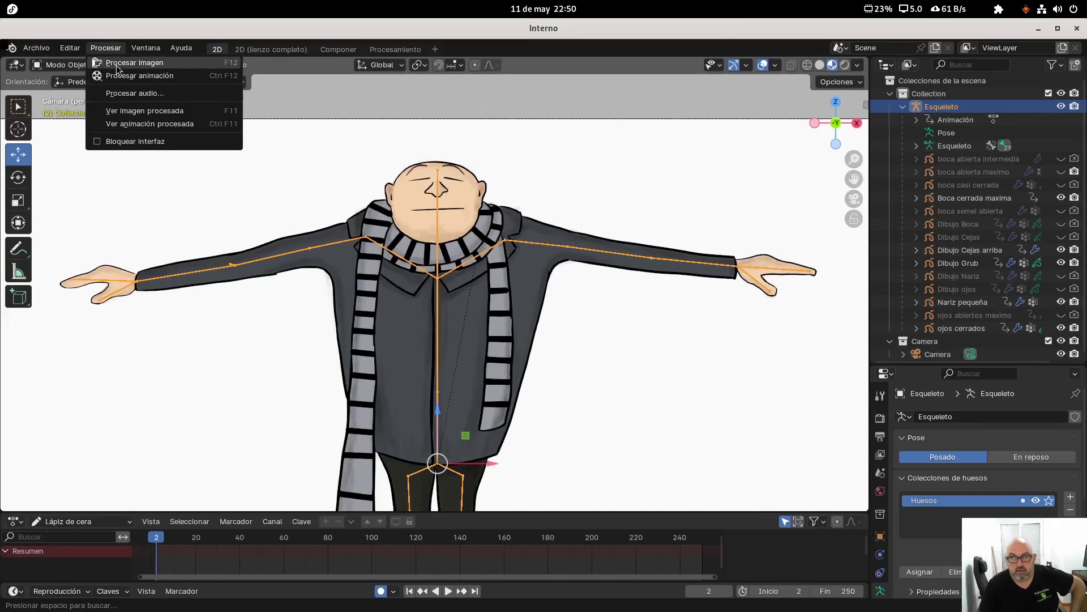
click(117, 66)
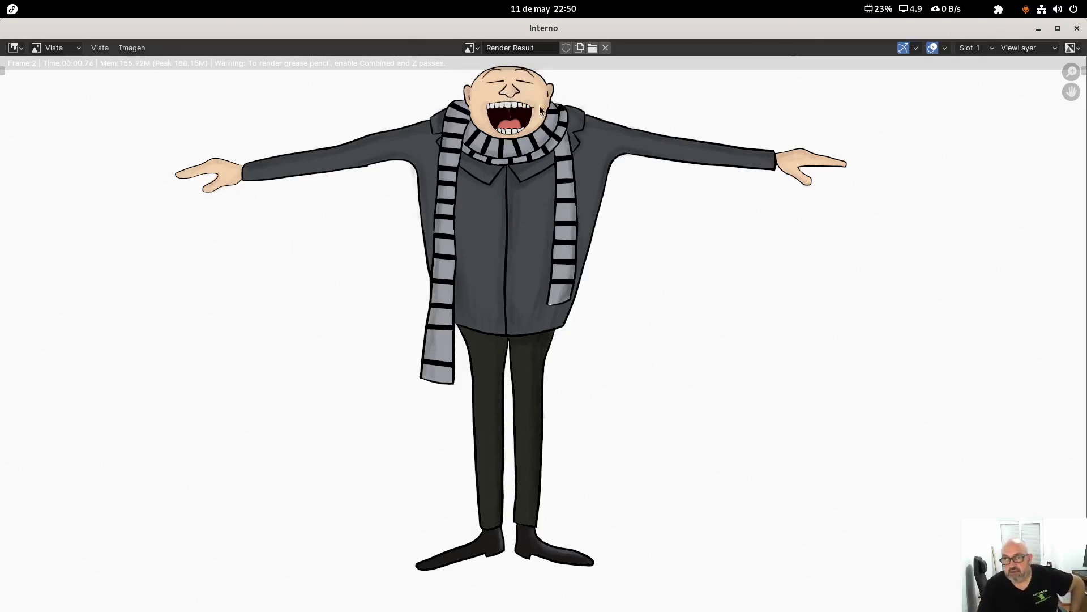
click(1077, 27)
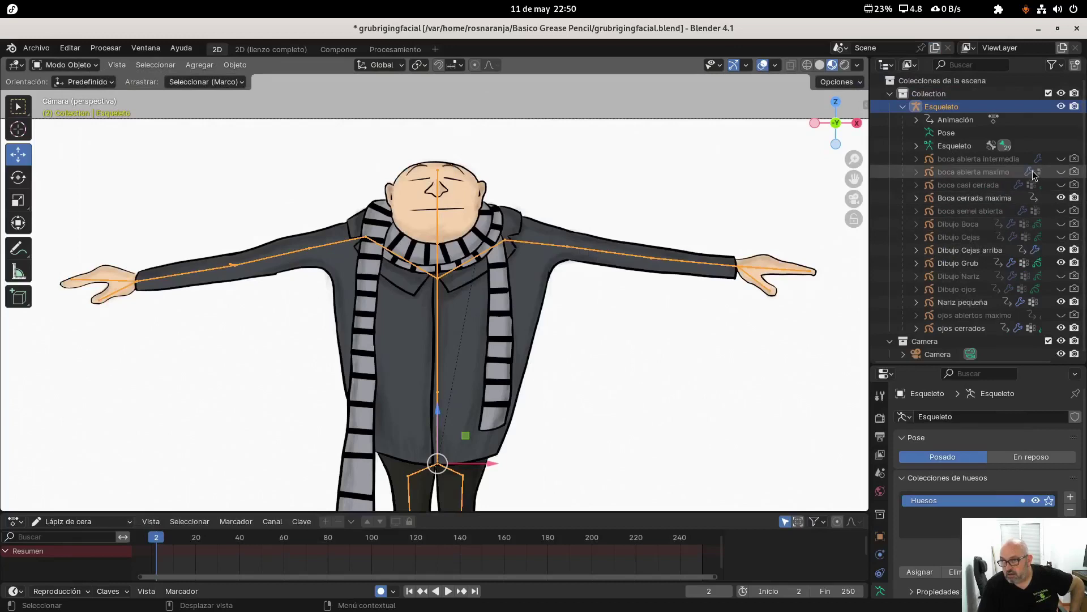
Step: Show ojos abiertos maximo in the viewport, and briefly show Dibujo Cejas before hiding it again
click(1062, 316)
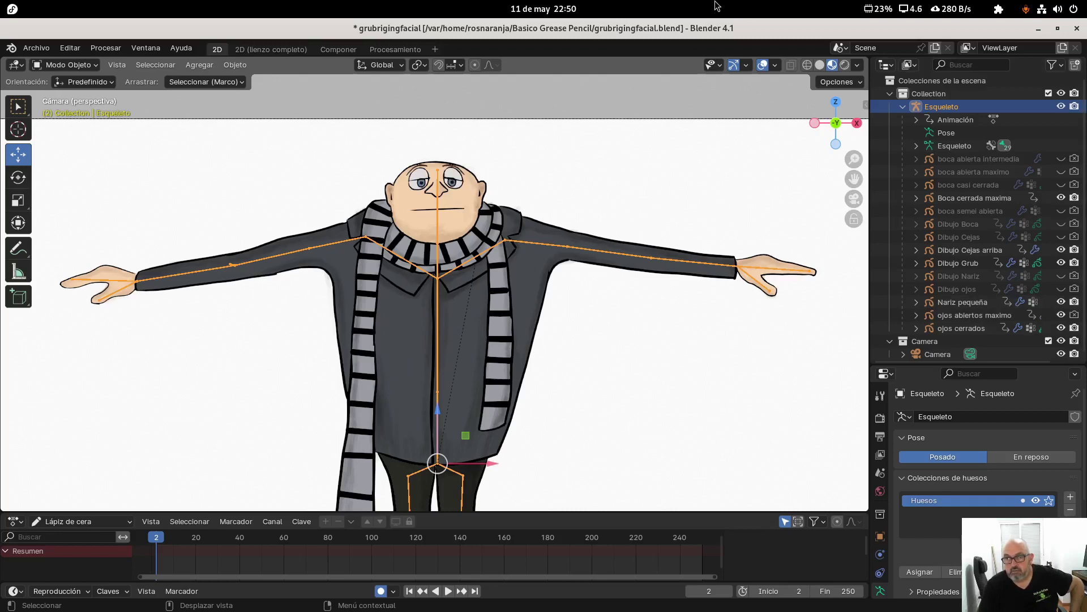
click(1061, 237)
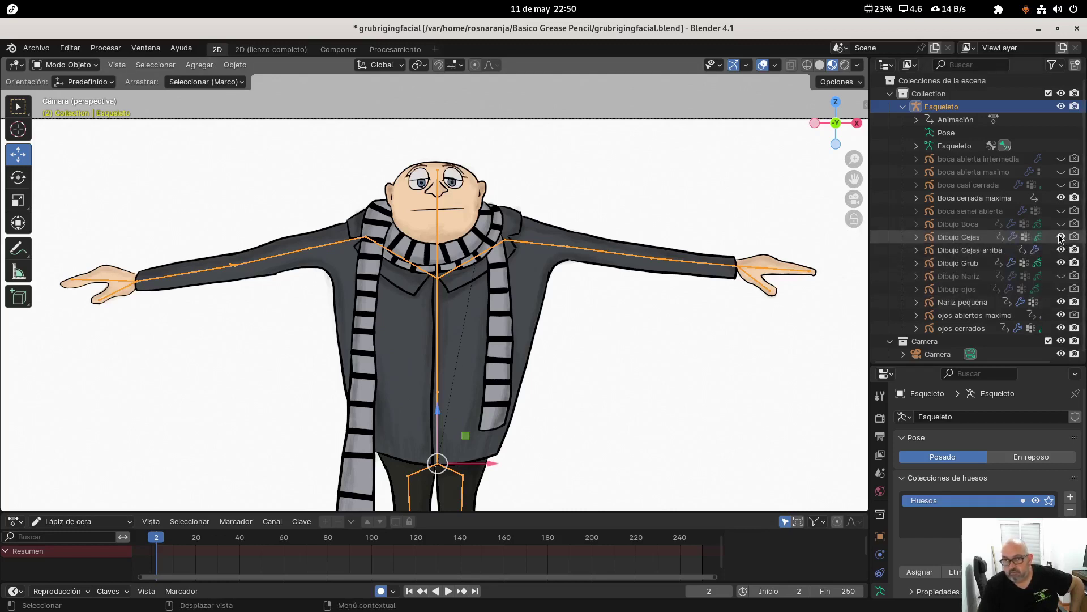
click(109, 51)
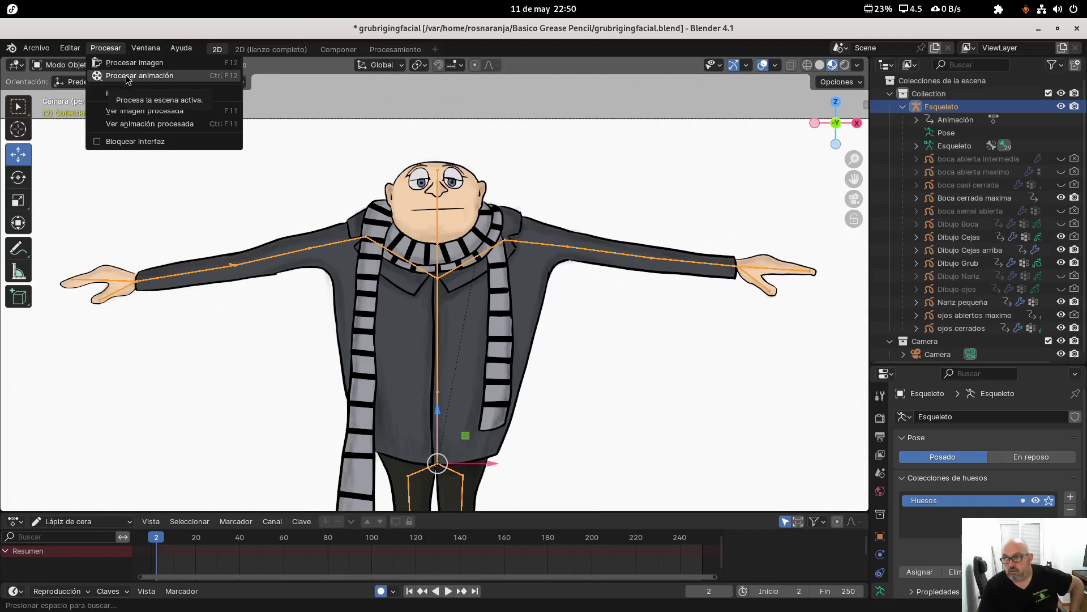
click(1061, 237)
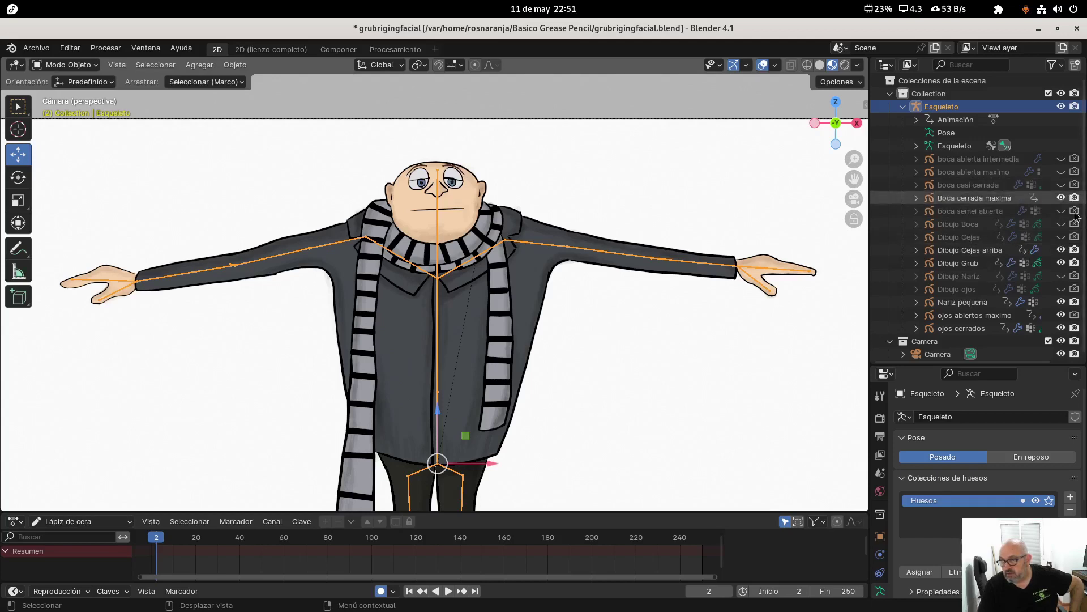
Step: Enable Dibujo Cejas, boca casi cerrada and boca abierta intermedia for rendering
click(1075, 237)
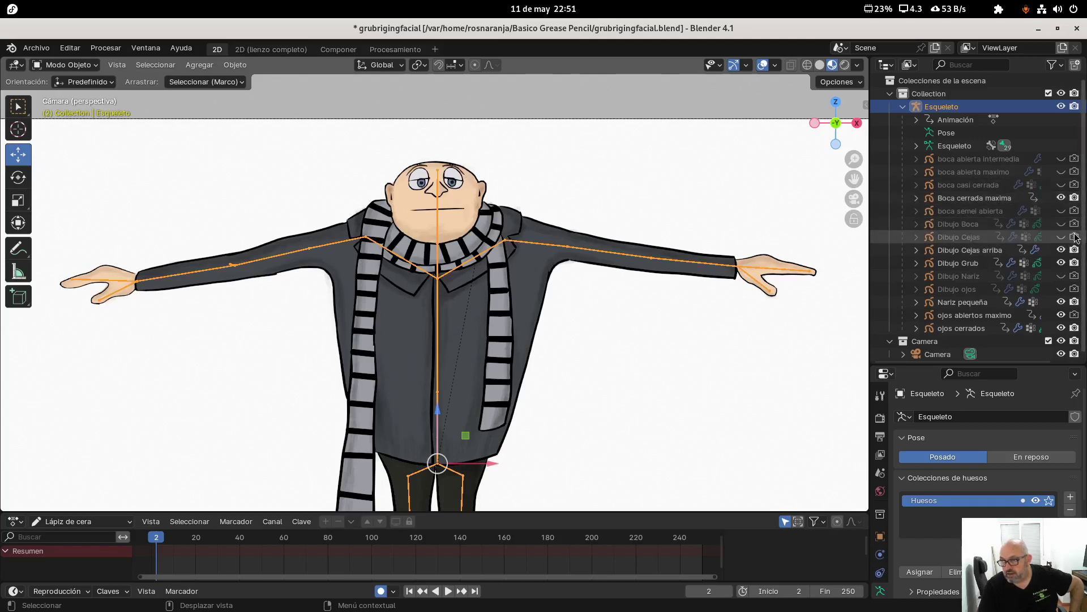
click(1074, 186)
click(1075, 160)
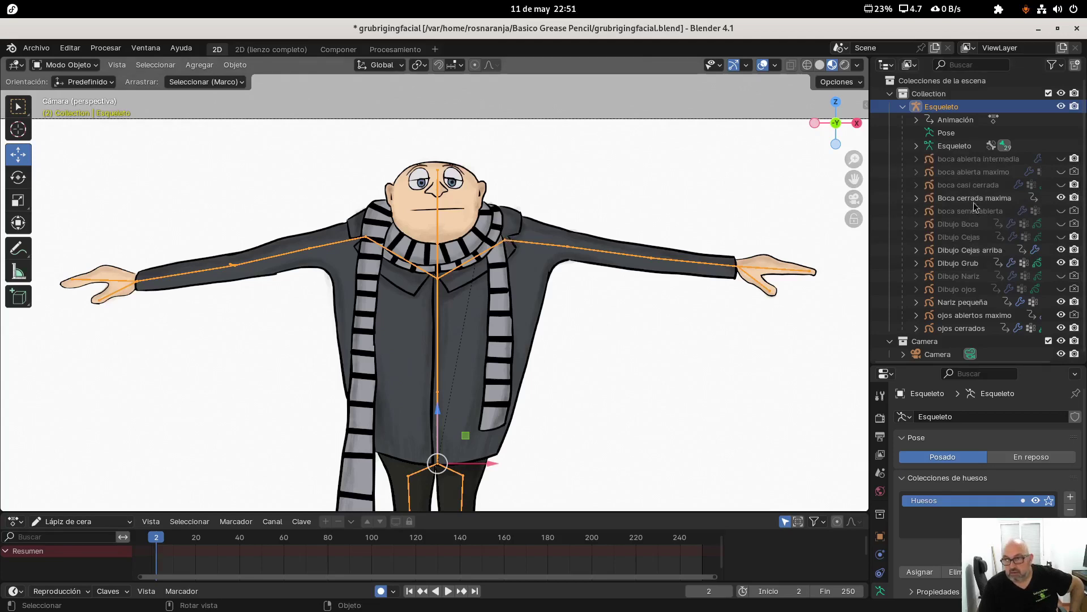
Step: Toggle viewport visibility of Boca cerrada maxima, Dibujo Cejas arriba, Dibujo Grub, Nariz pequeña and ojos cerrados off and on, and hide ojos abiertos maximo
click(1061, 197)
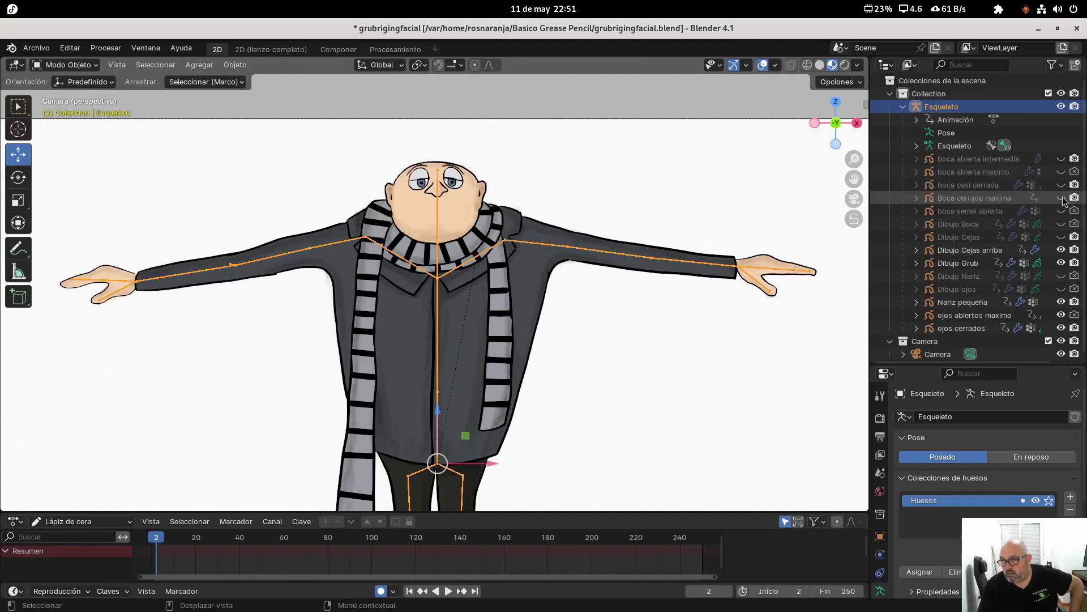
click(1062, 197)
scroll(1068, 192, down, 1)
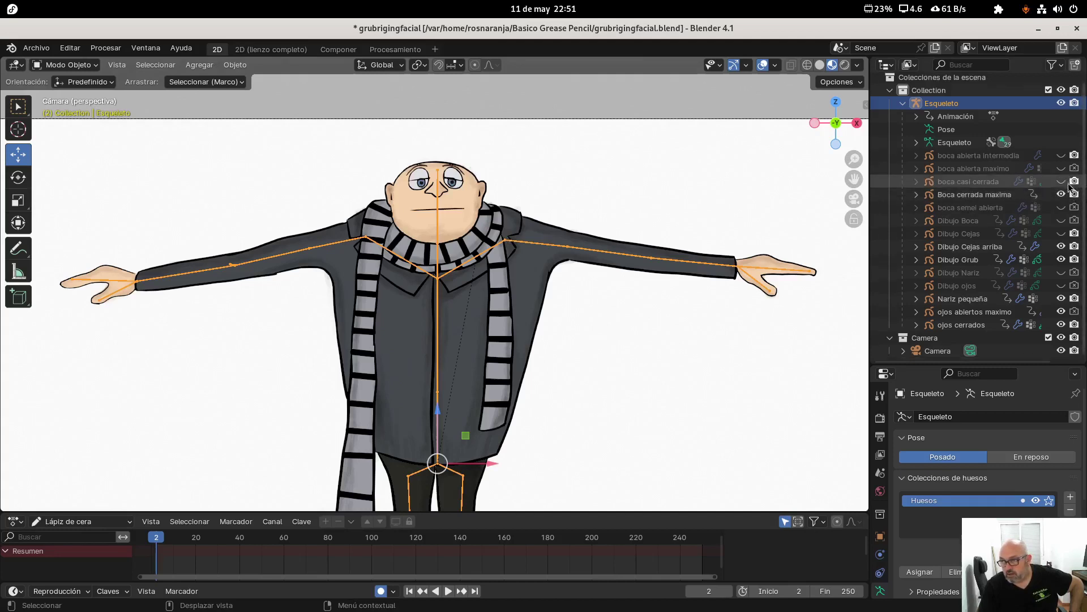
click(1062, 247)
click(1062, 247)
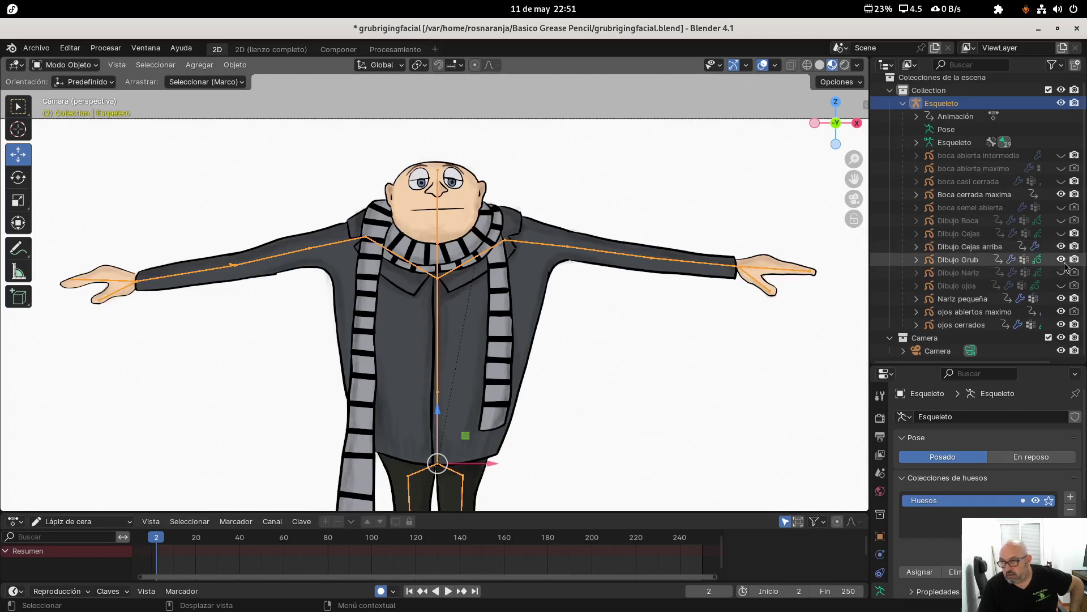
click(1061, 259)
click(1062, 260)
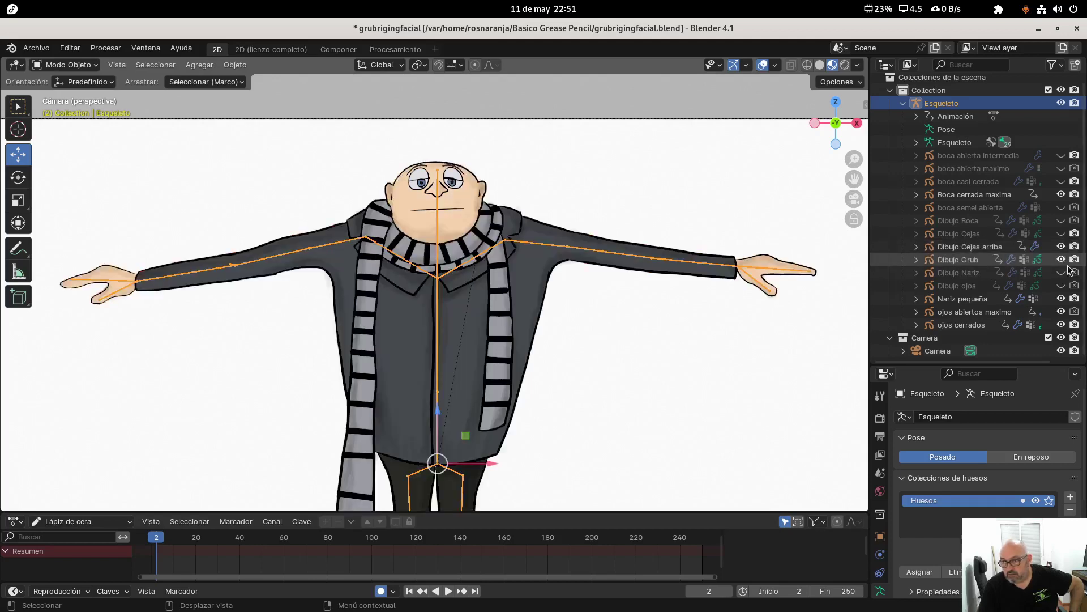
click(1061, 298)
click(1061, 298)
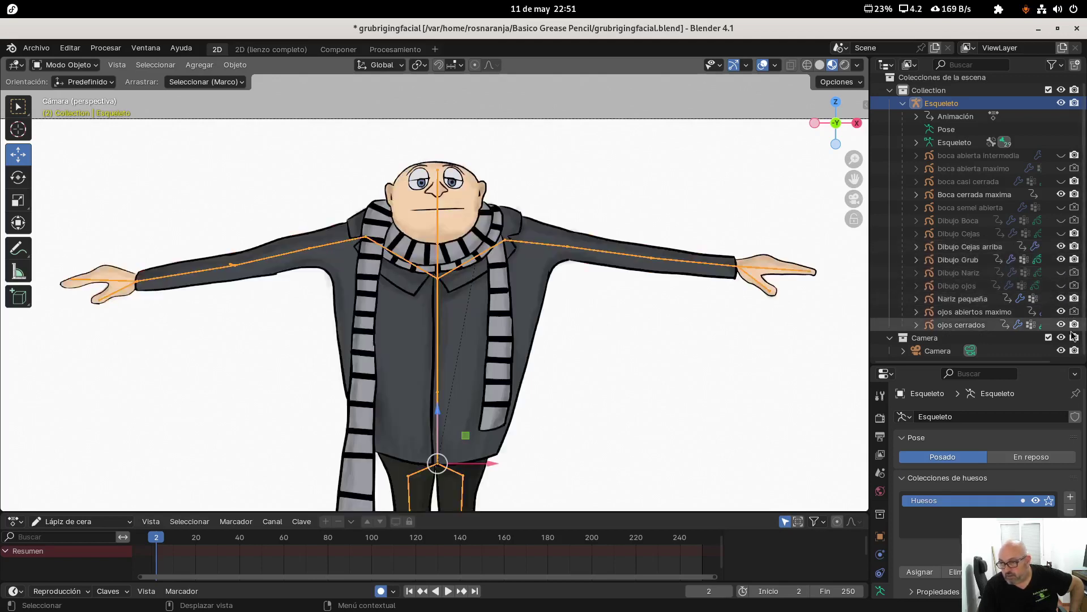
click(1061, 324)
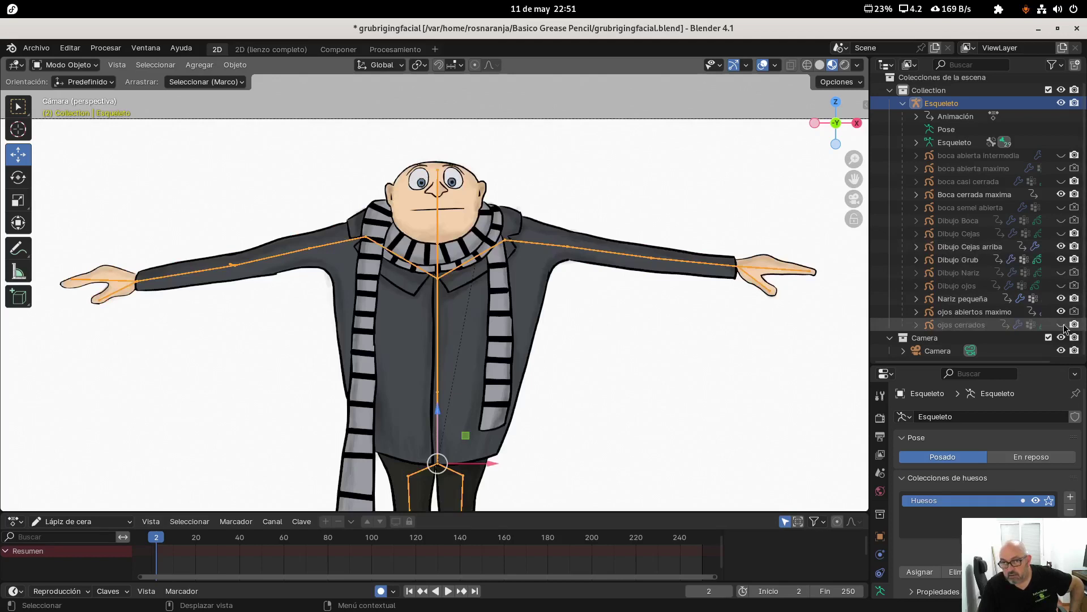
click(1061, 324)
click(1062, 325)
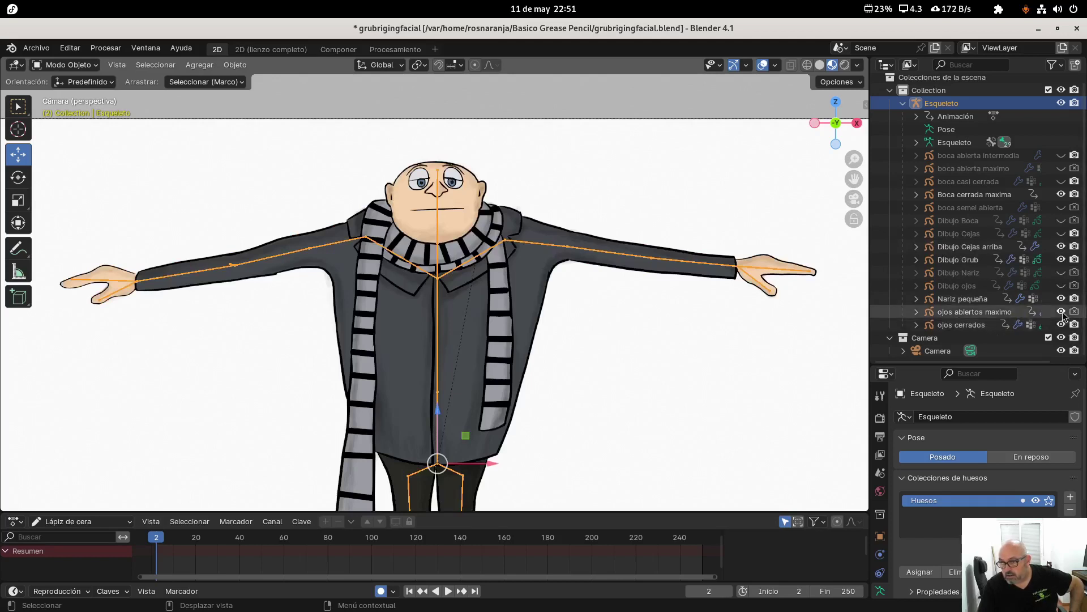
click(1062, 312)
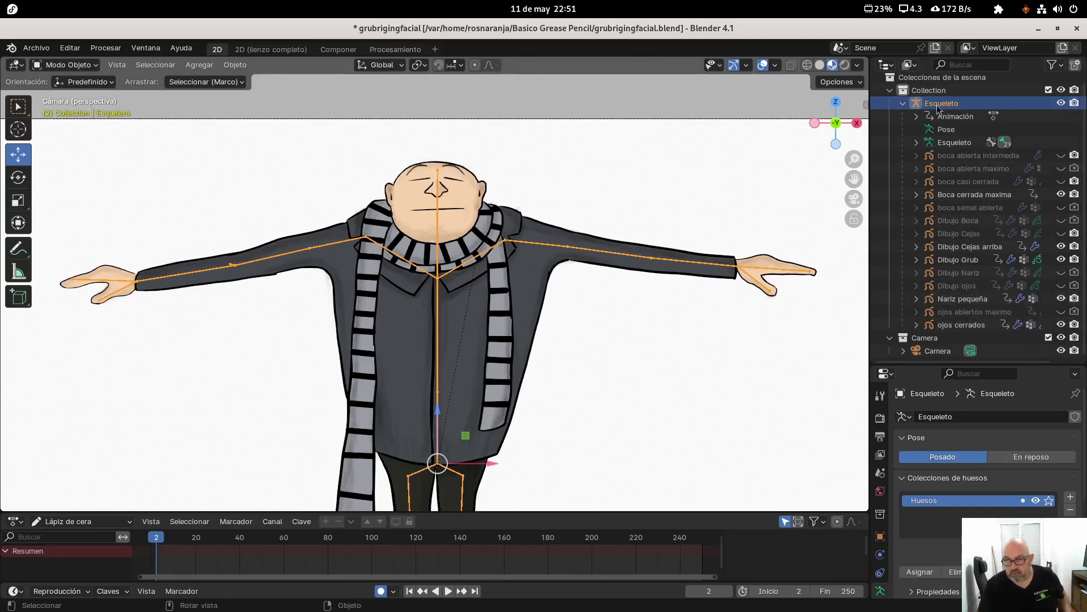
Step: Render the current frame to compare the render-enabled facial parts with the viewport, and close the result
click(106, 49)
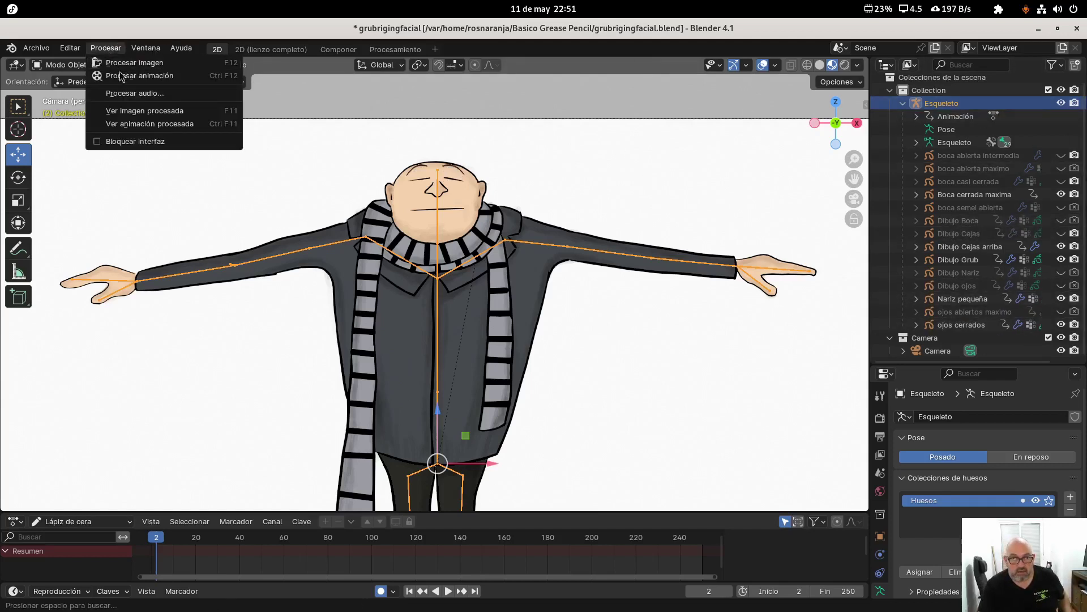
click(122, 64)
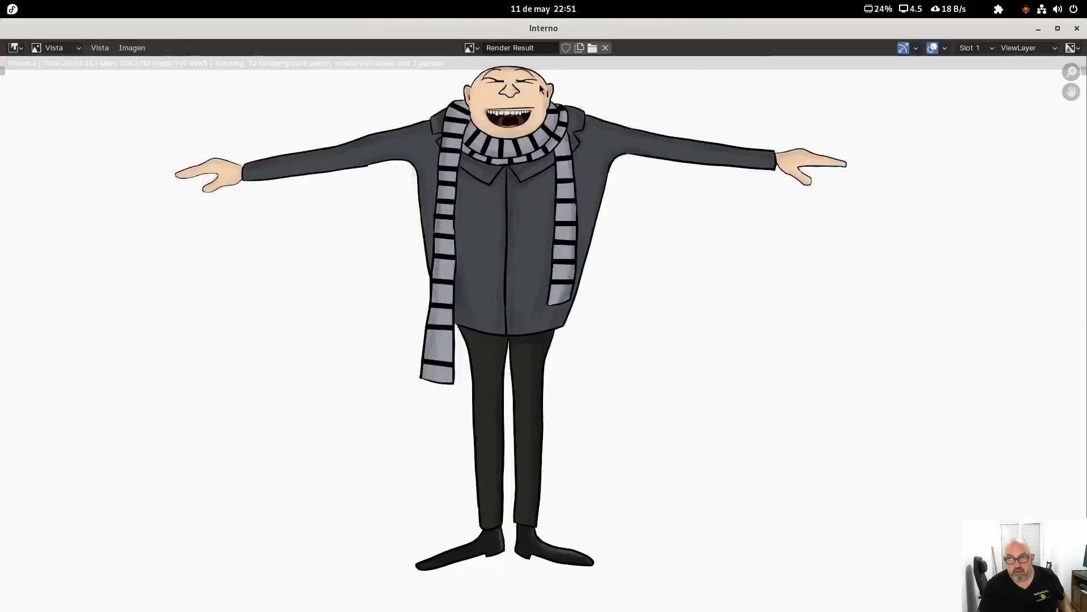
click(1077, 28)
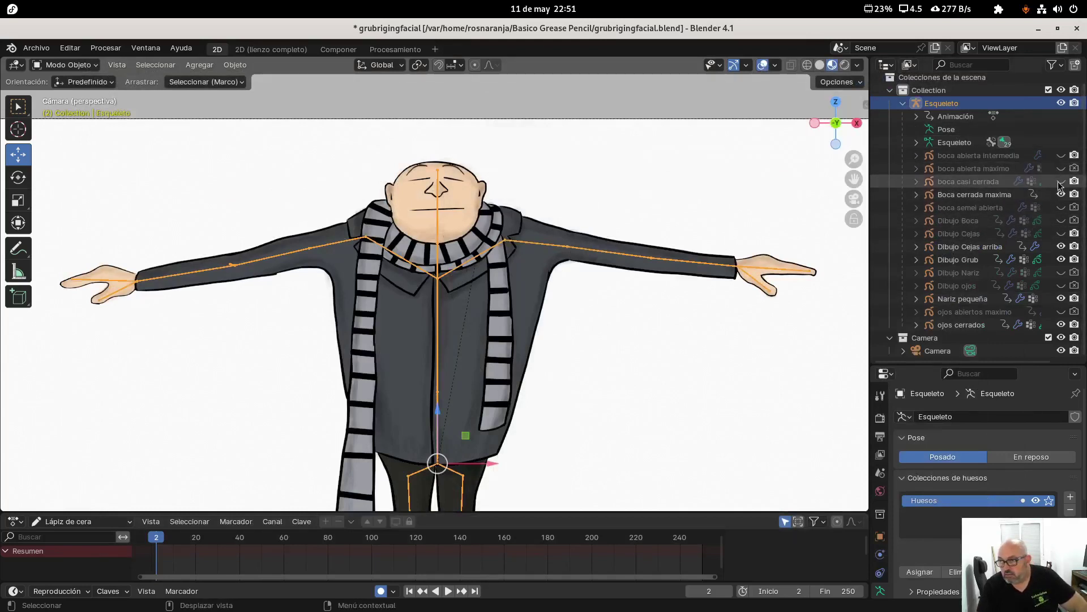
Step: Disable boca abierta intermedia, boca casi cerrada and Dibujo Cejas for rendering
click(1075, 156)
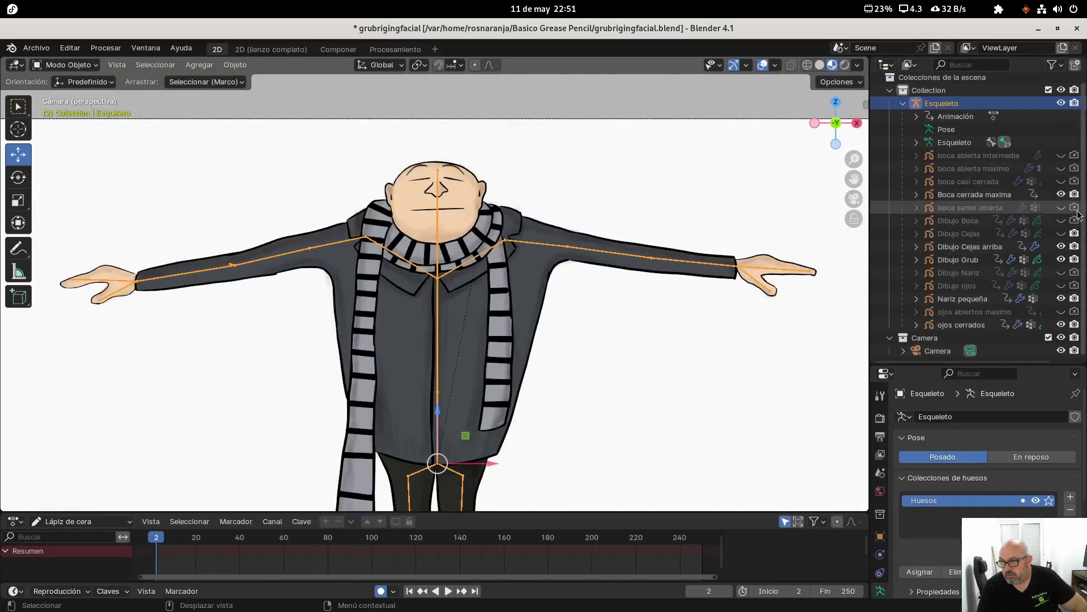
click(1075, 234)
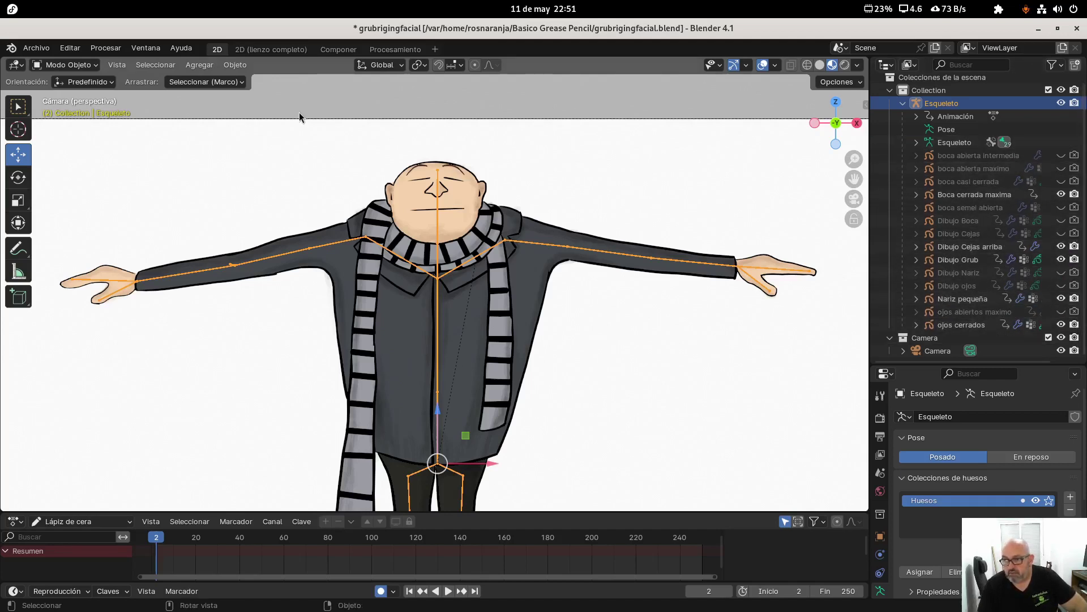
Step: Render the current frame to check the visible facial parts, and close the result
click(117, 50)
click(116, 62)
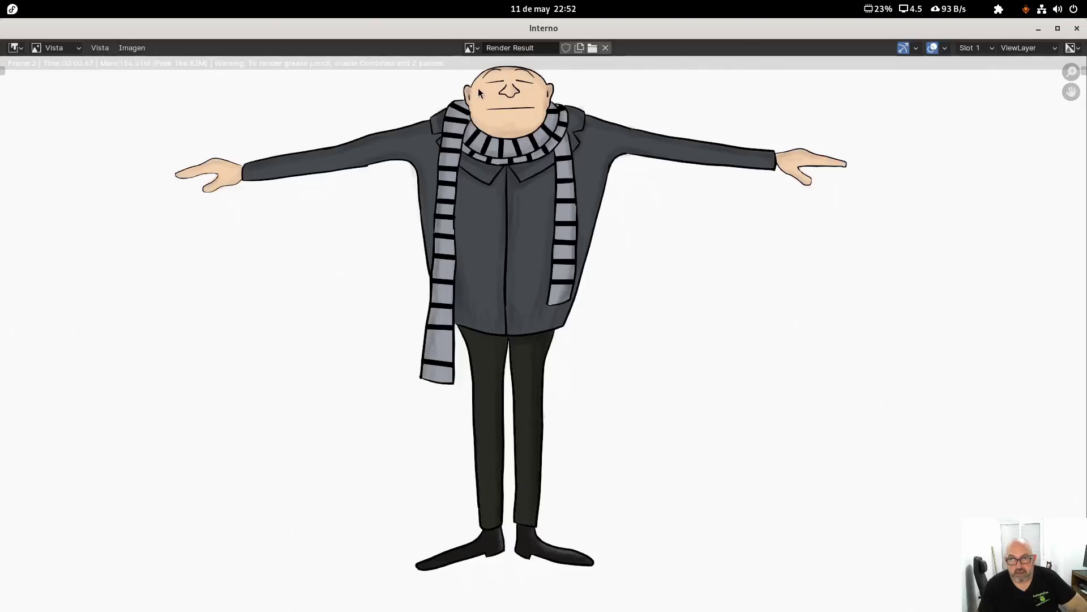
click(1078, 27)
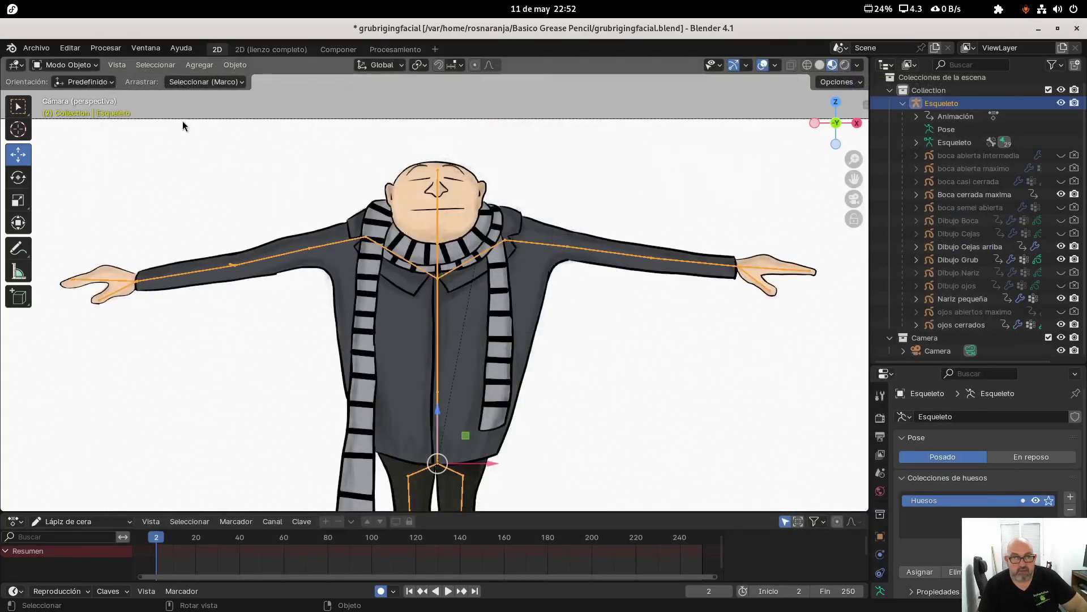
Step: Switch the armature to Pose Mode and rotate the character's left shoulder bone down so the arm hangs beside the body
click(85, 66)
click(74, 110)
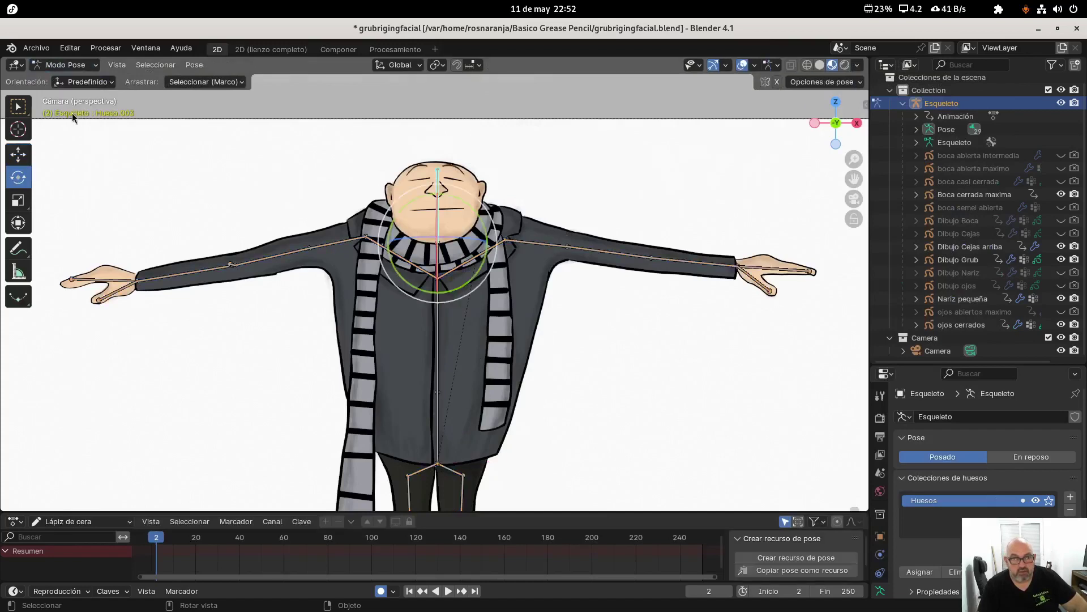
click(556, 248)
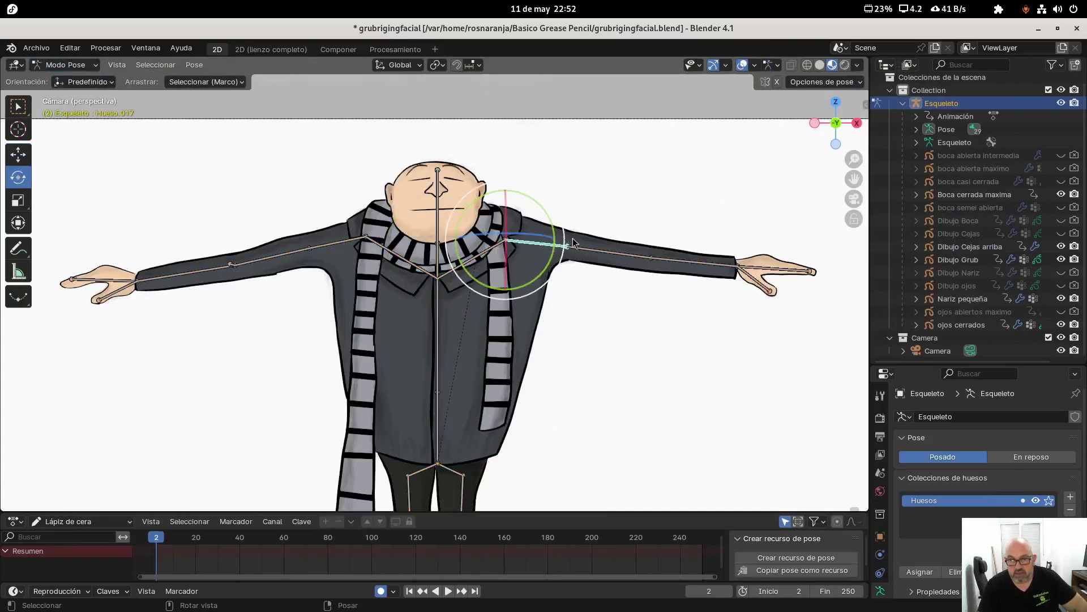
drag(552, 229, 599, 278)
click(589, 278)
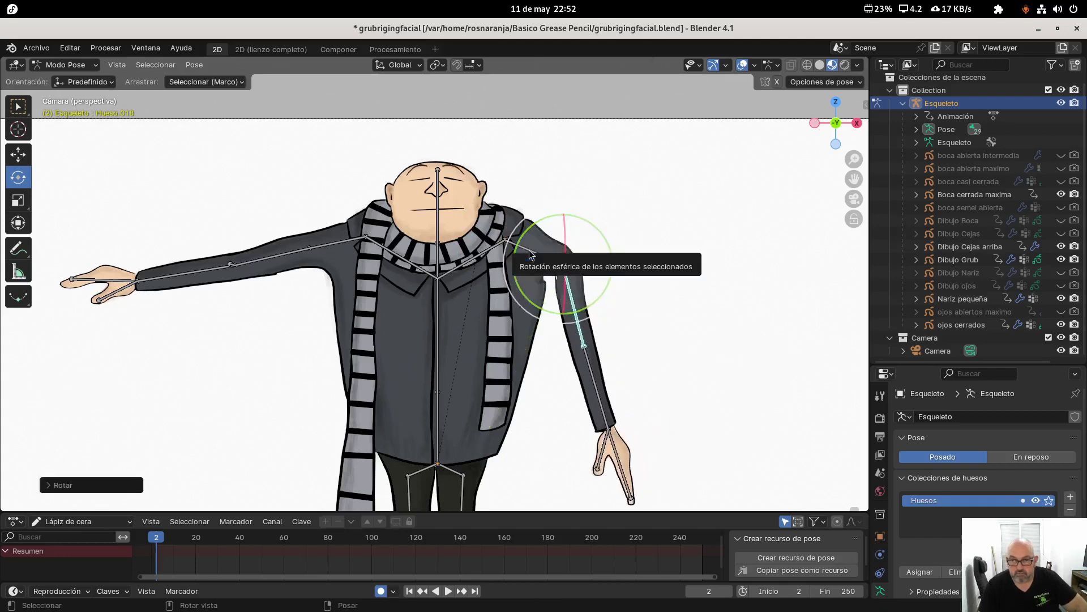
click(556, 258)
drag(558, 241, 554, 249)
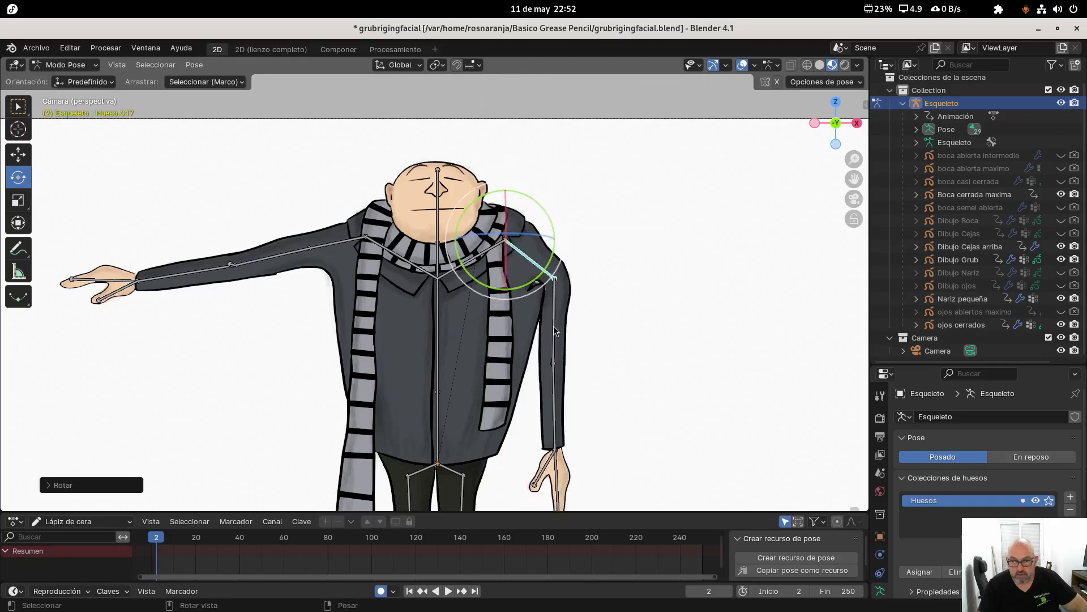
Step: Rotate the upper arm bone slightly outward and the forearm bone inward to bend the character's left elbow
click(572, 321)
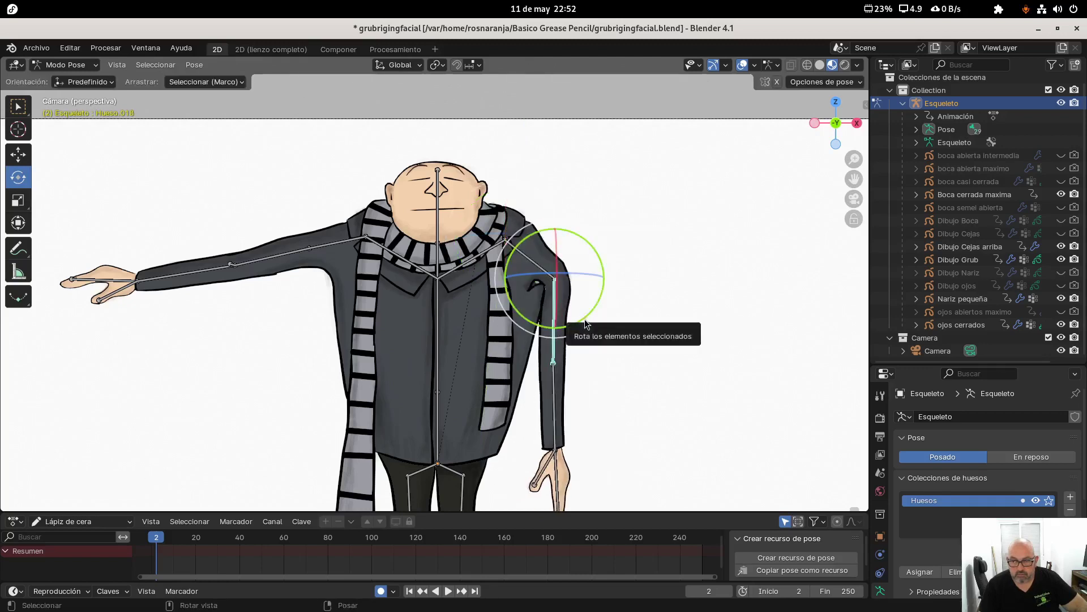
drag(584, 319, 589, 313)
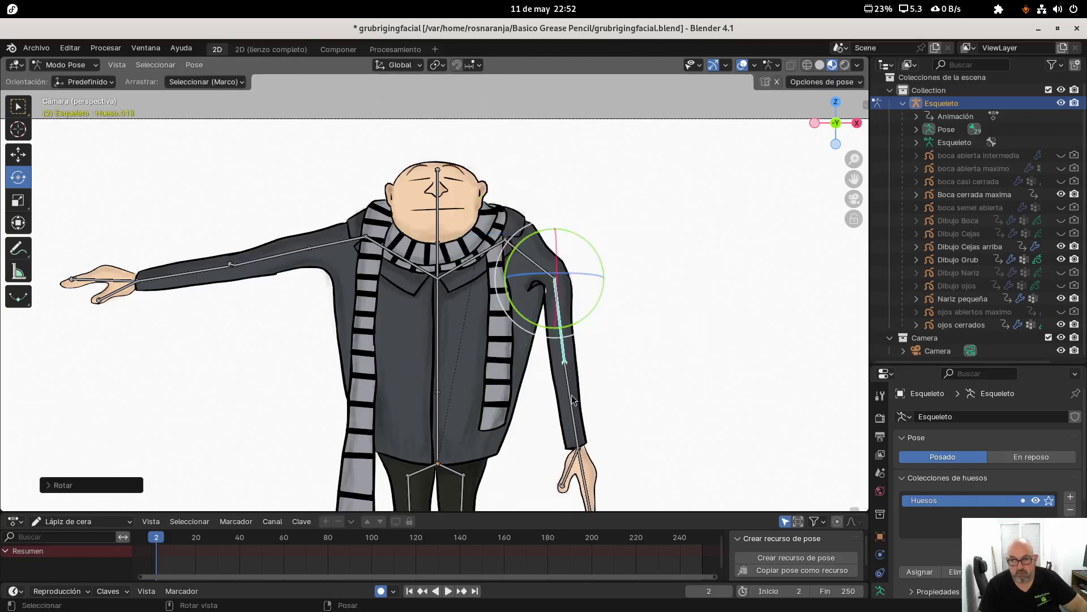
click(572, 399)
drag(611, 381, 586, 403)
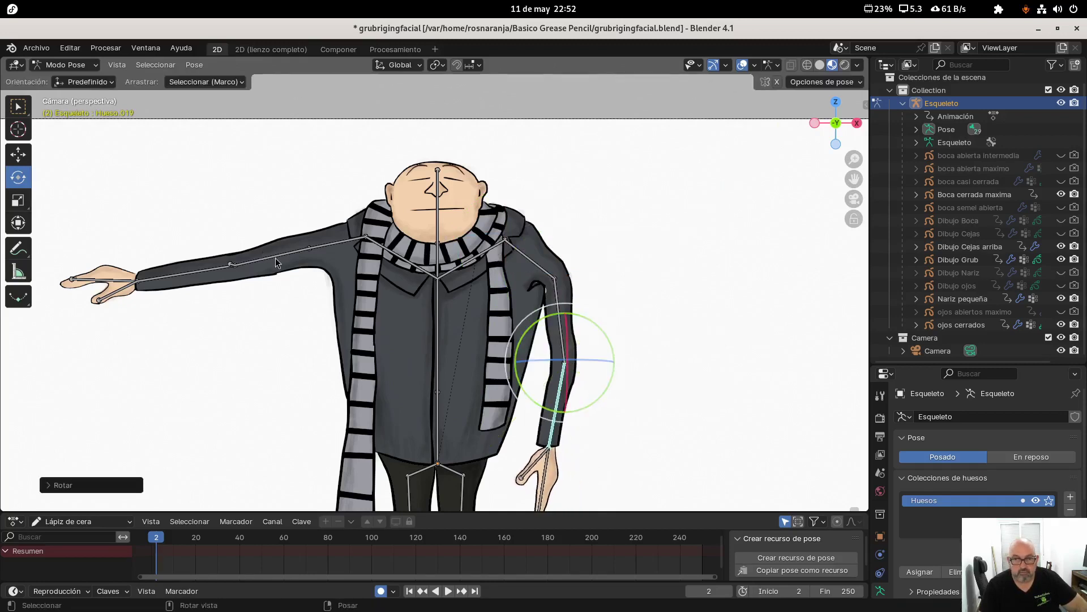
Step: Rotate the character's right upper arm bone downward and set the animation editor's mode to Planilla de tiempos
click(275, 258)
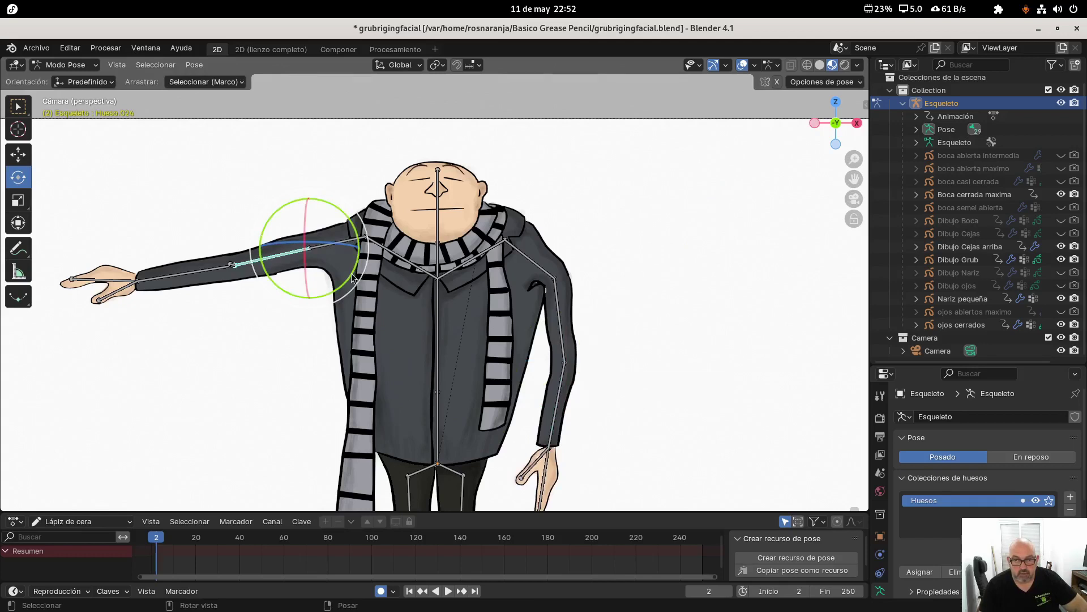
drag(353, 277, 308, 460)
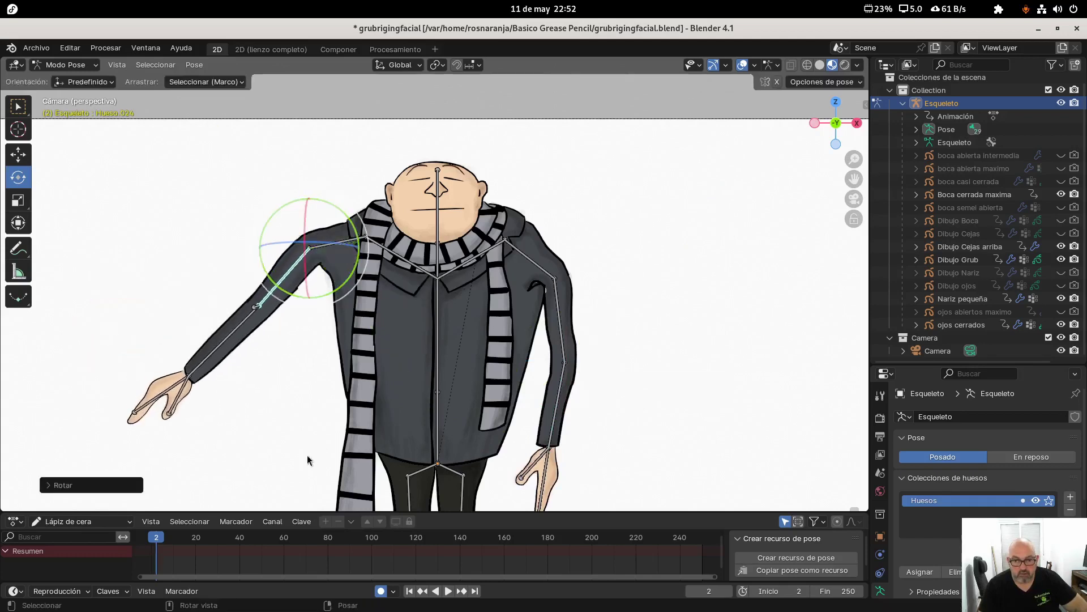
click(121, 522)
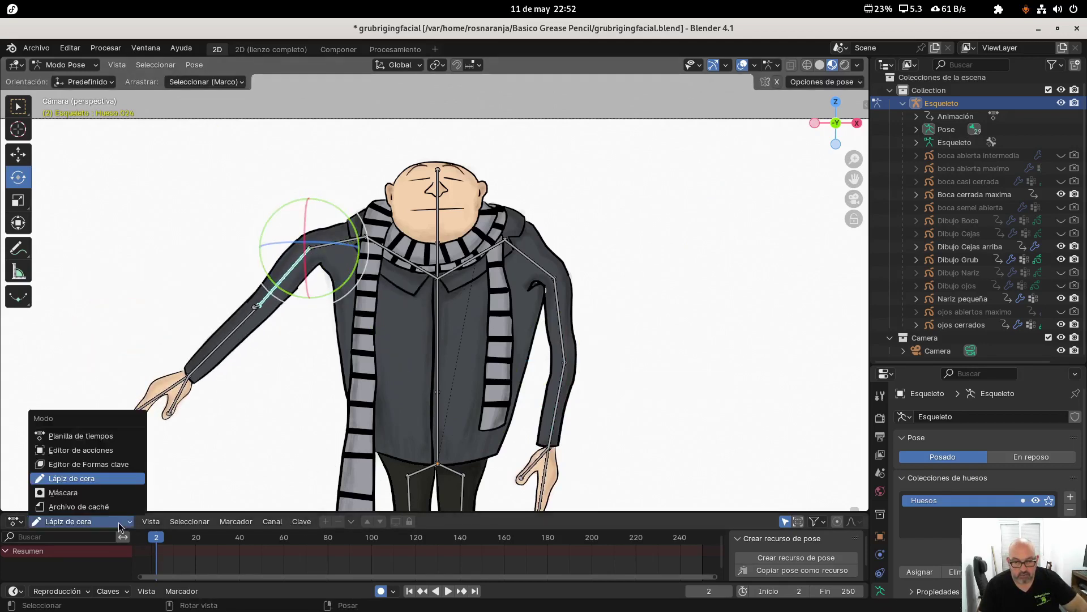
click(91, 435)
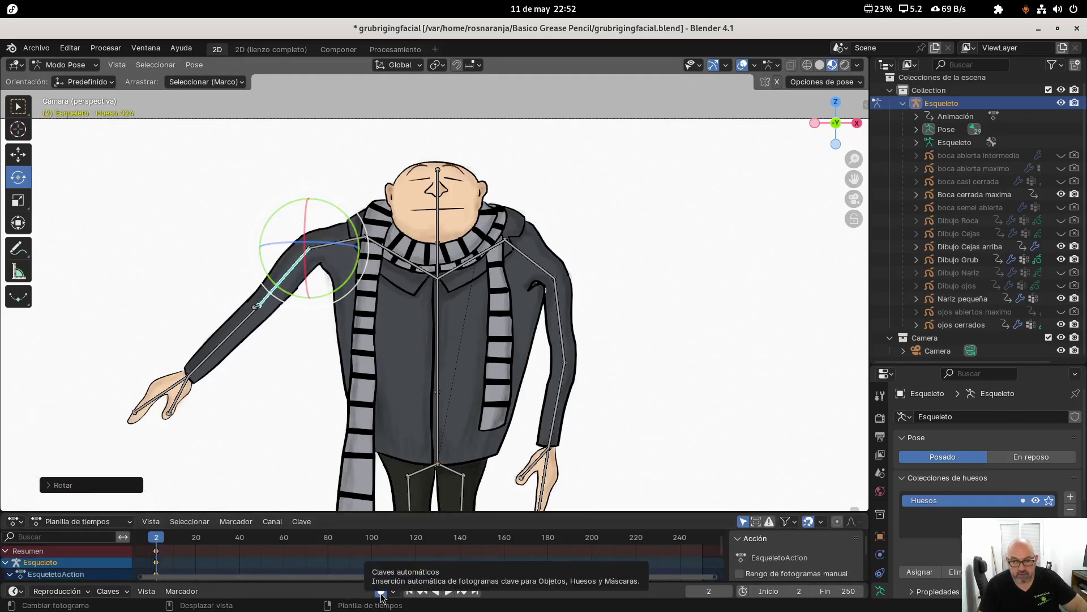
Step: Rotate the character's right forearm and shoulder bones down so the arm hangs beside the body
click(237, 329)
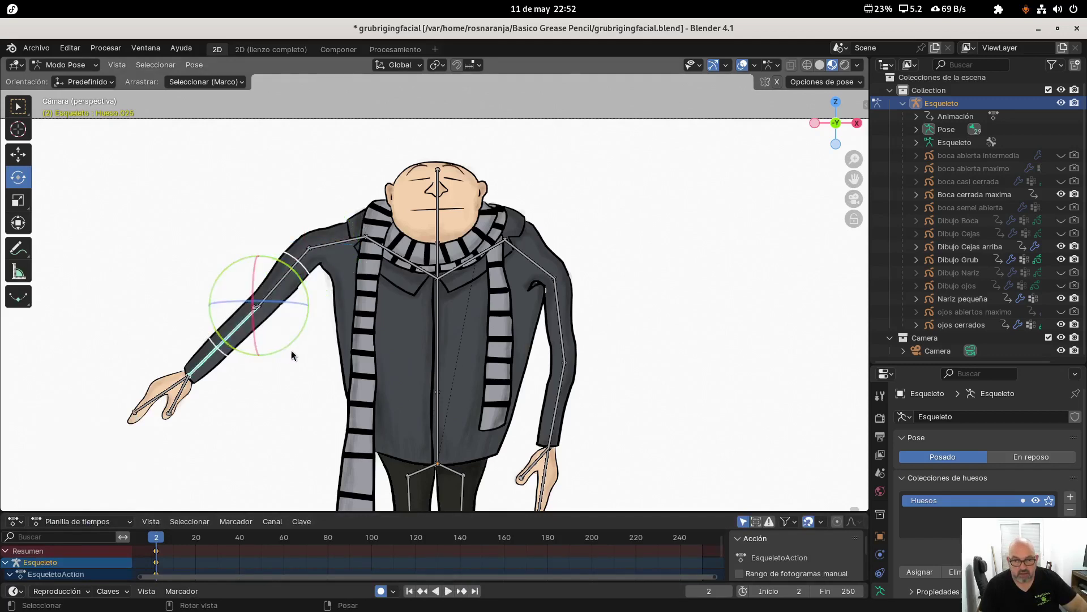
key(r)
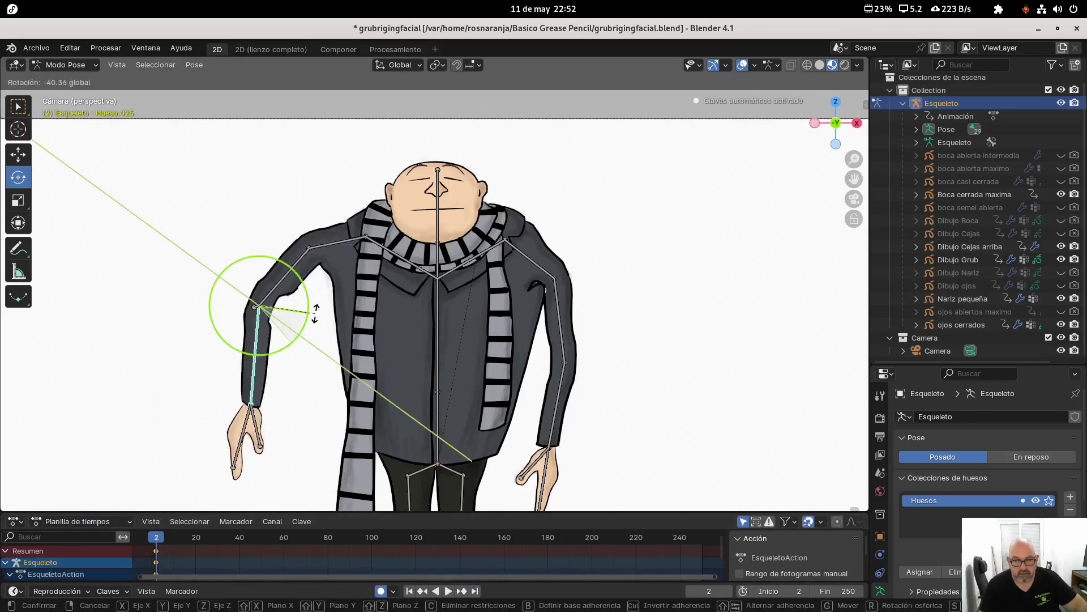
click(311, 315)
click(337, 242)
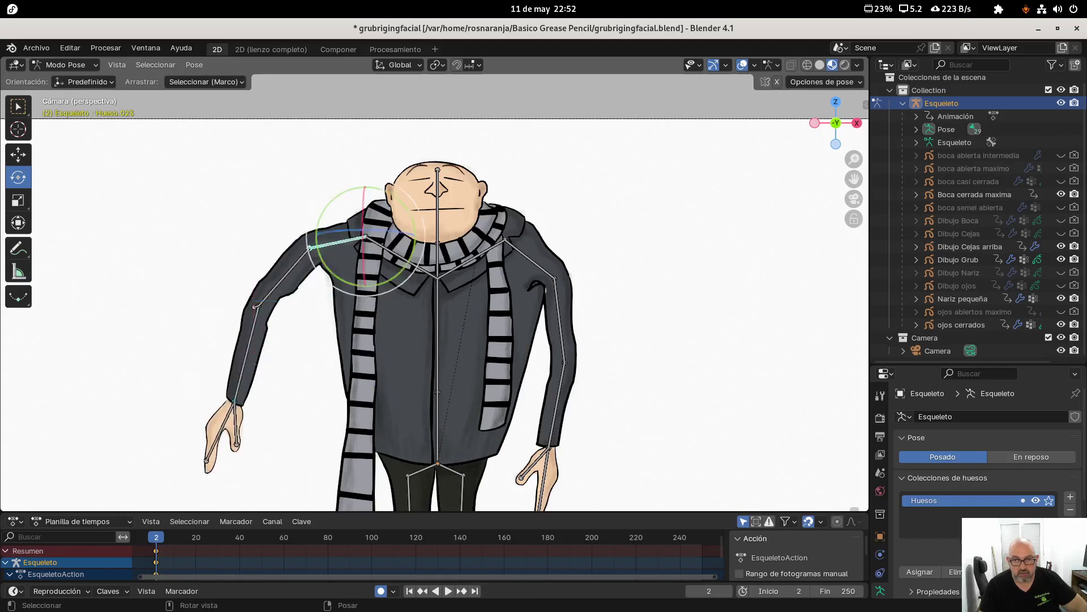
key(r)
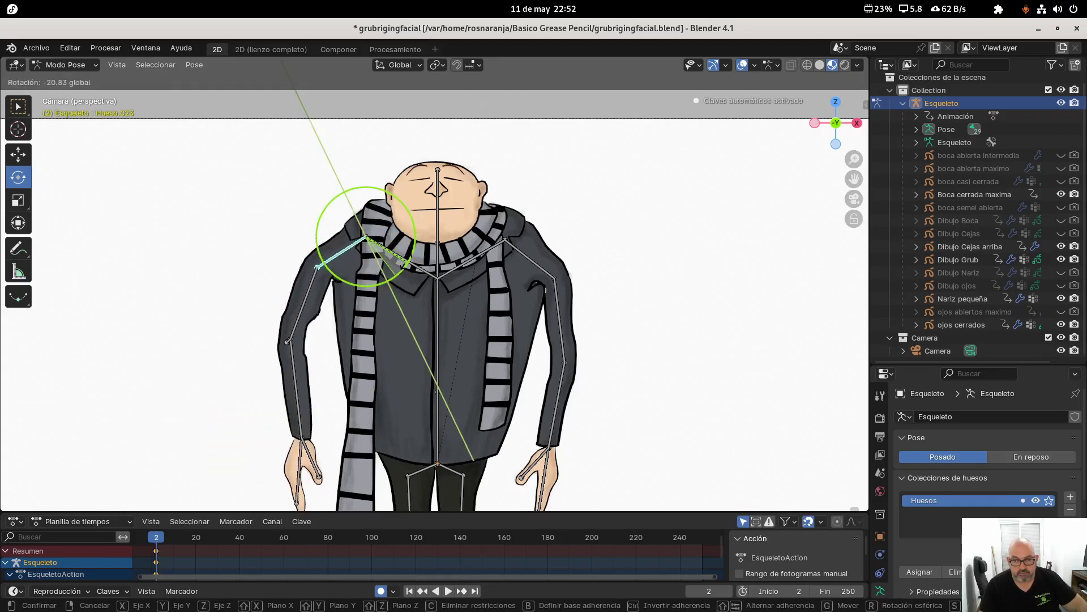
click(404, 262)
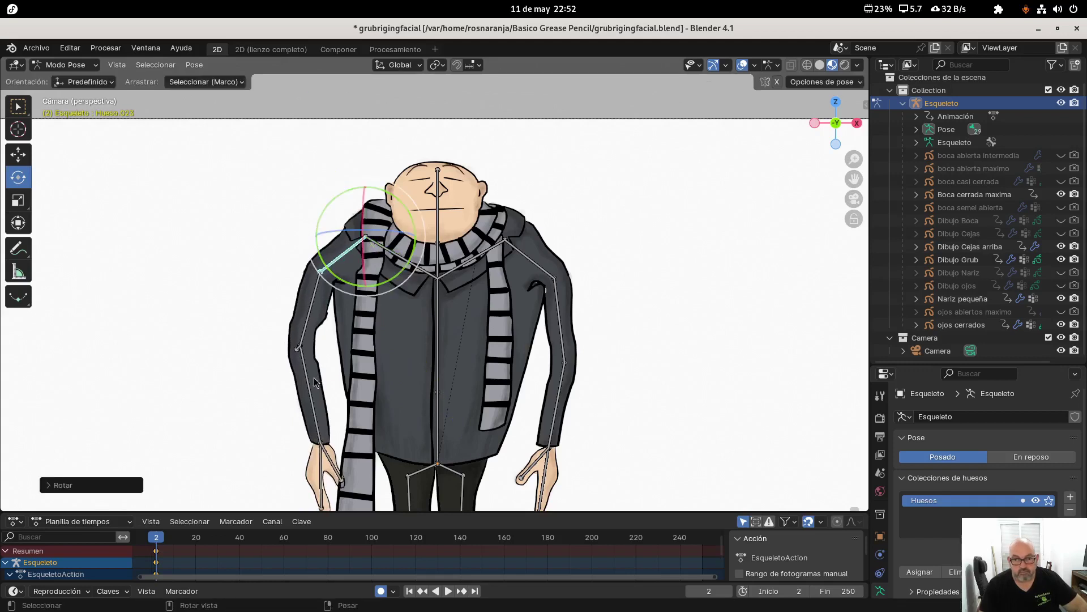
Step: Refine the bend of the character's right arm by adjusting its forearm and upper arm bones
click(311, 380)
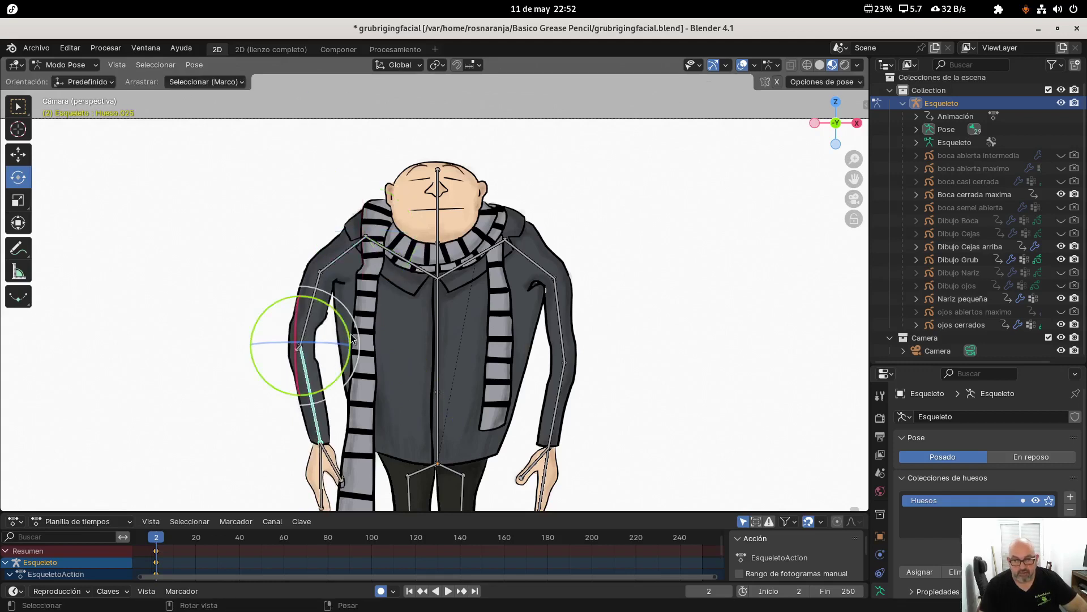
drag(352, 338, 342, 308)
click(310, 310)
scroll(393, 187, down, 3)
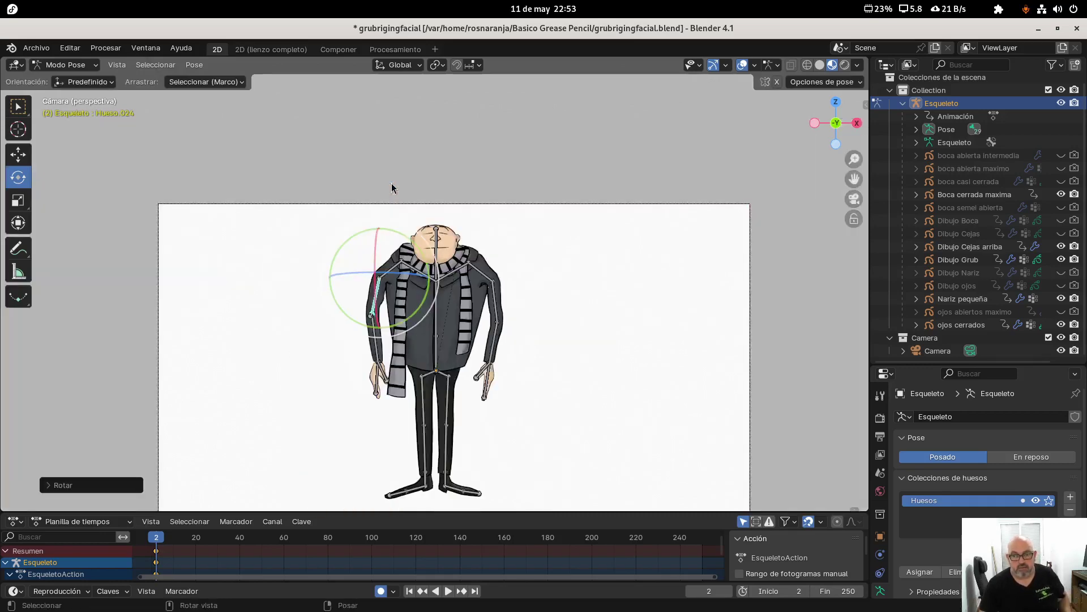
scroll(393, 187, up, 5)
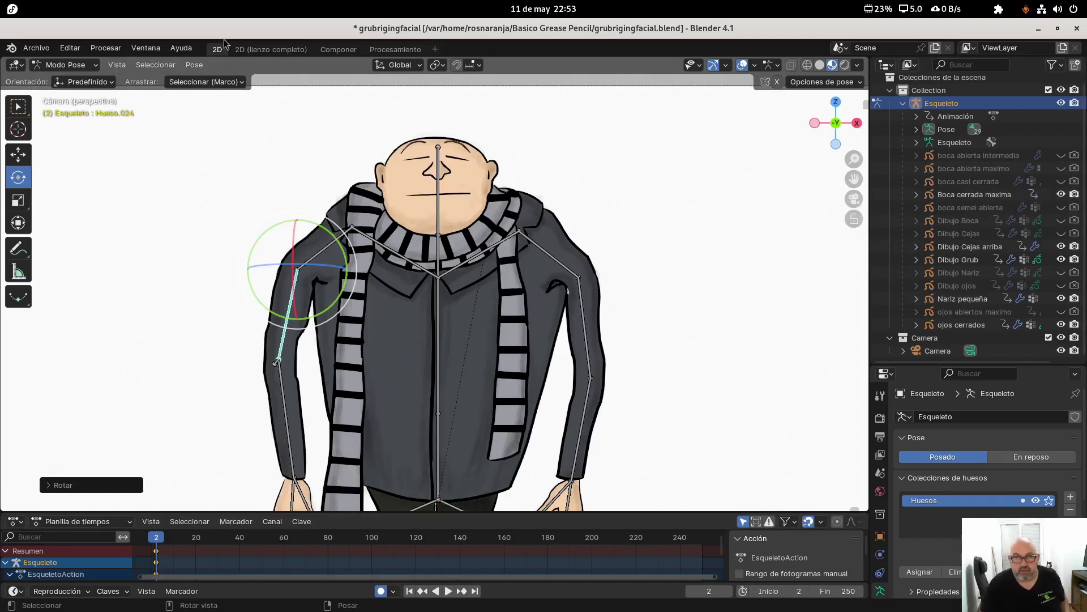
Step: Return to Object Mode and insert a render-visibility keyframe for Boca cerrada maxima at frame 2
click(84, 65)
click(80, 78)
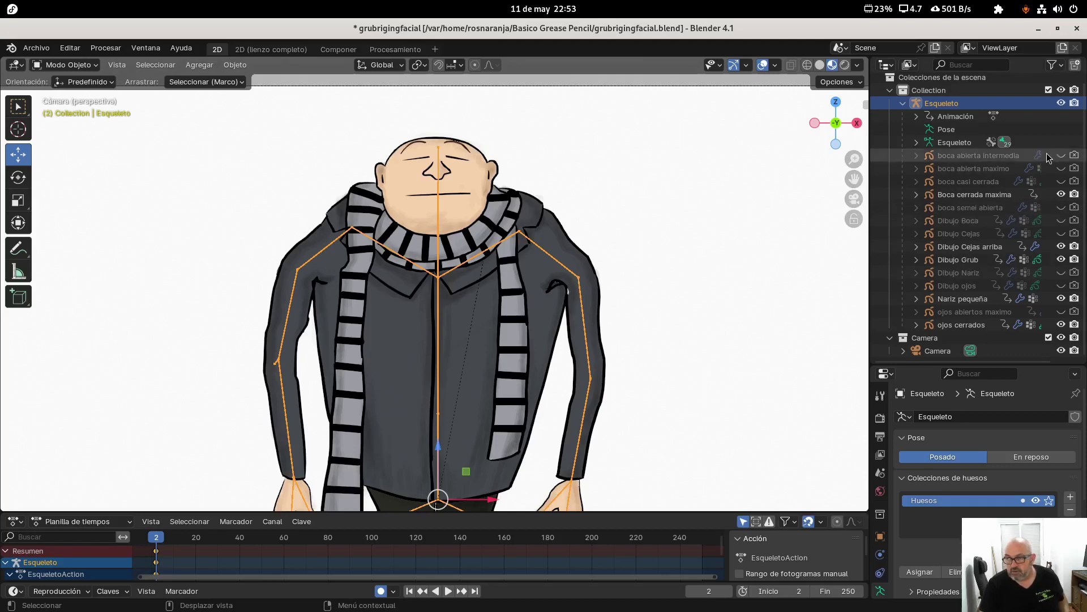
click(987, 198)
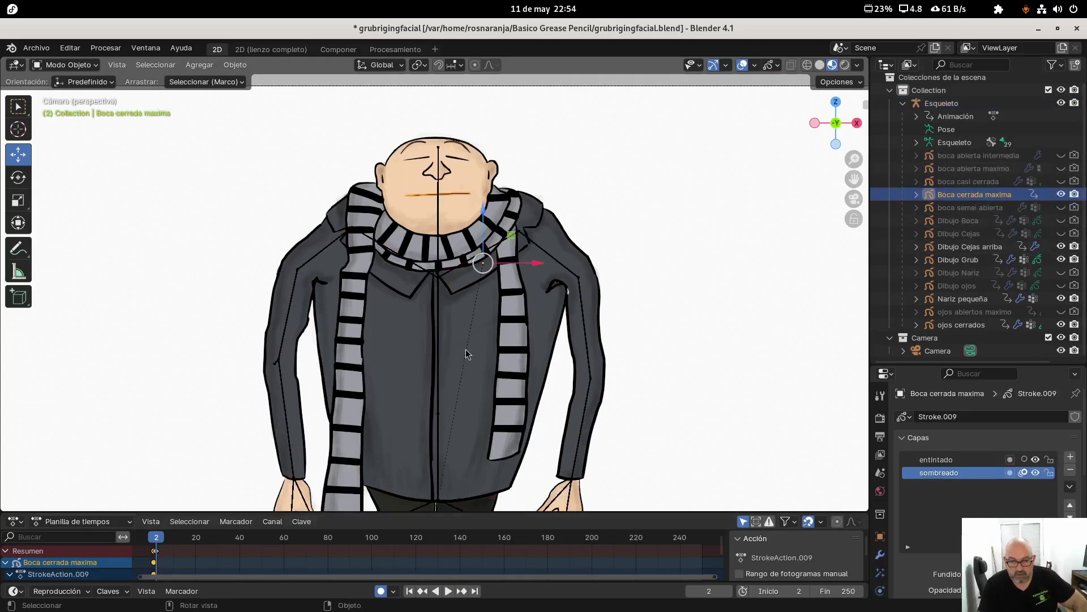
right_click(1077, 195)
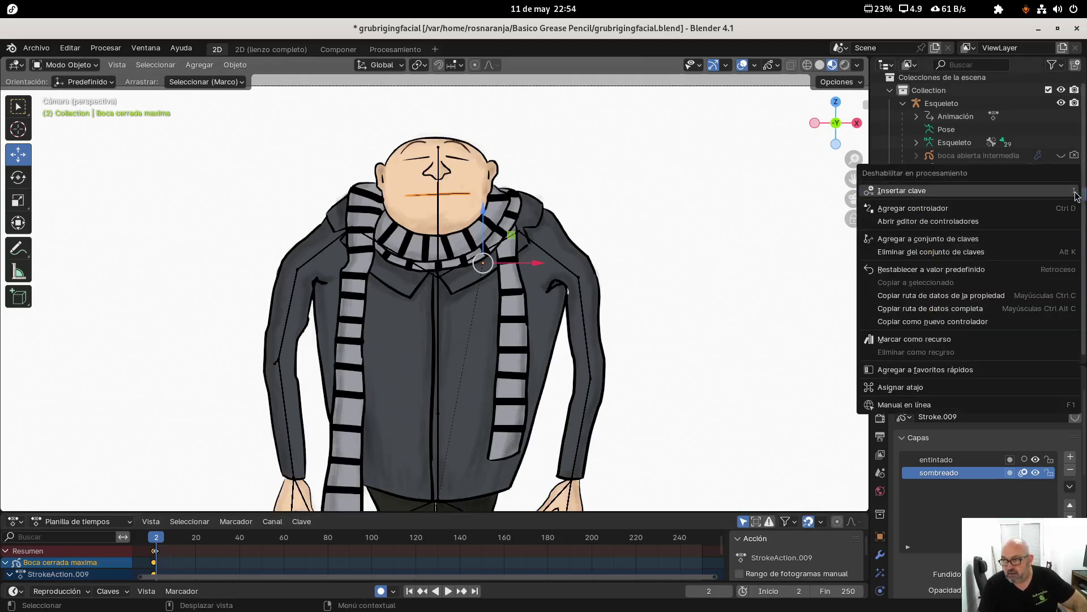
click(989, 192)
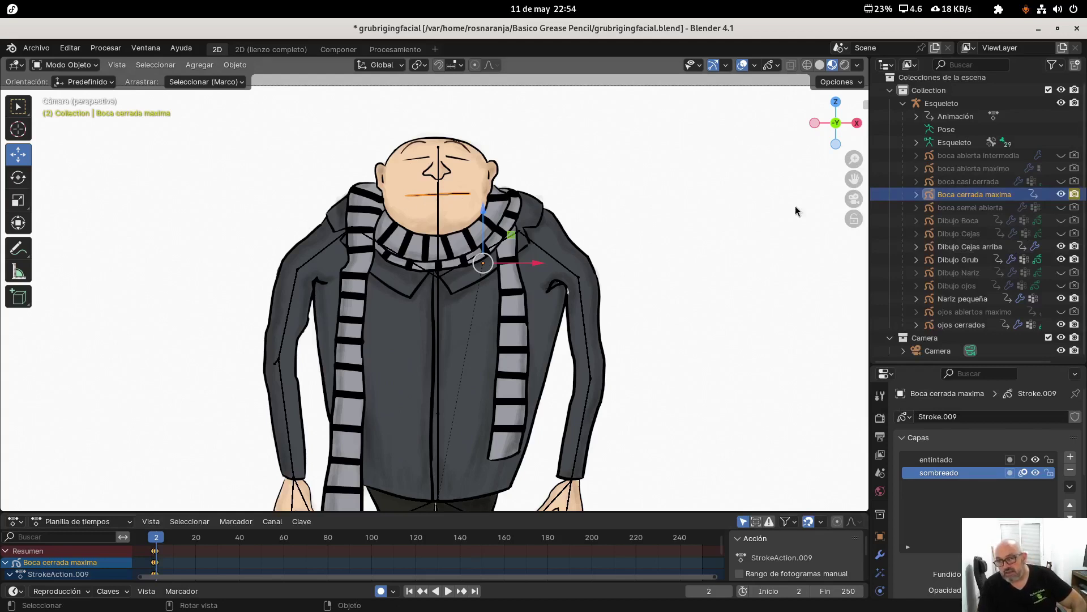
Step: Insert render-visibility keyframes at frame 2 for Dibujo Cejas arriba, Dibujo Grub, Nariz pequeña and ojos cerrados
click(1003, 249)
right_click(1059, 248)
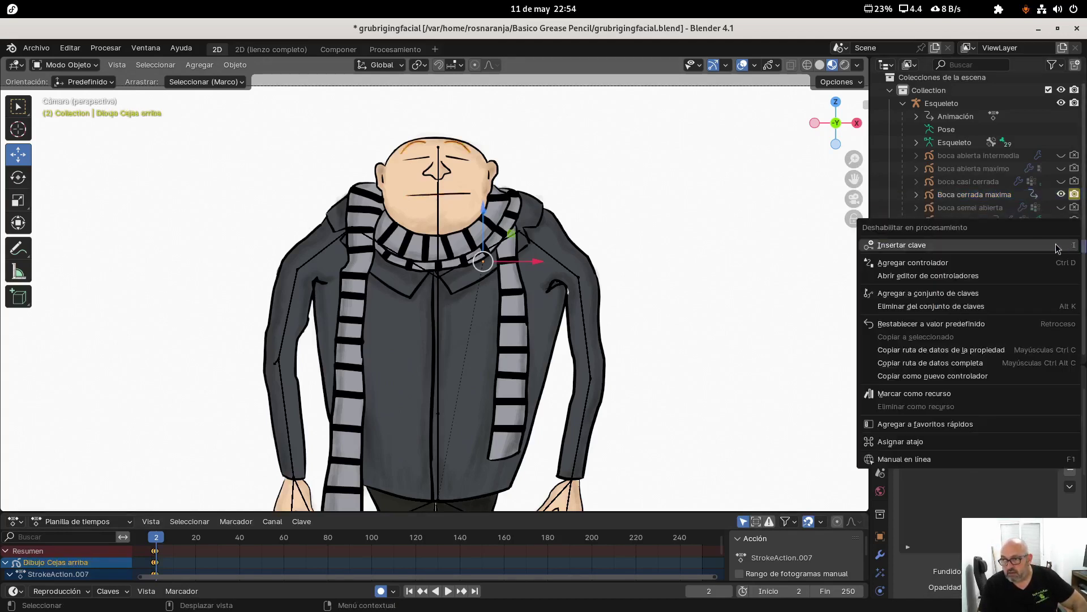
click(1022, 246)
right_click(1058, 260)
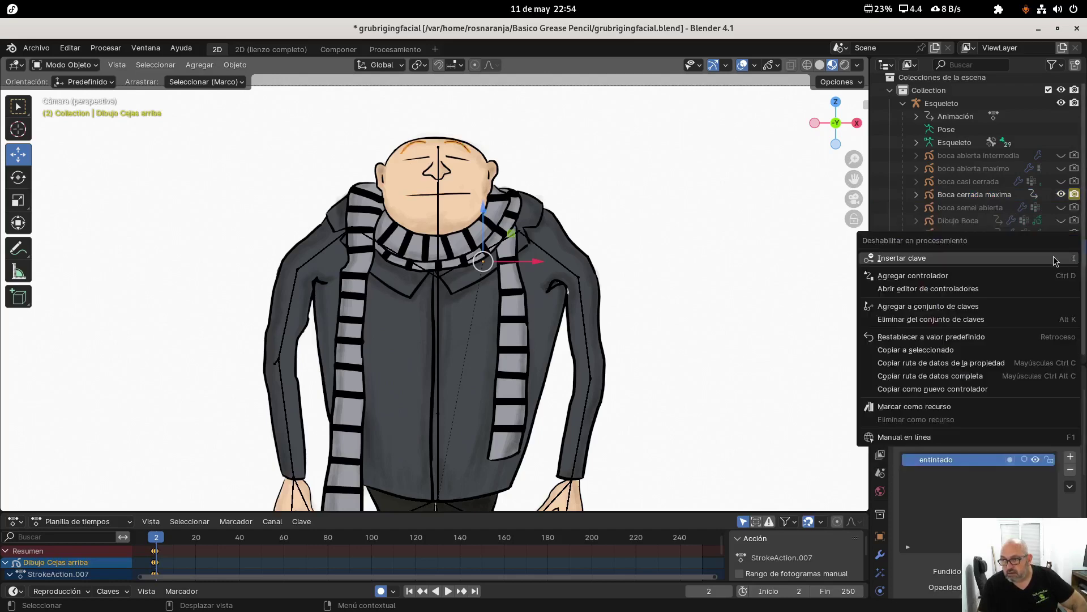
click(1057, 260)
right_click(1074, 299)
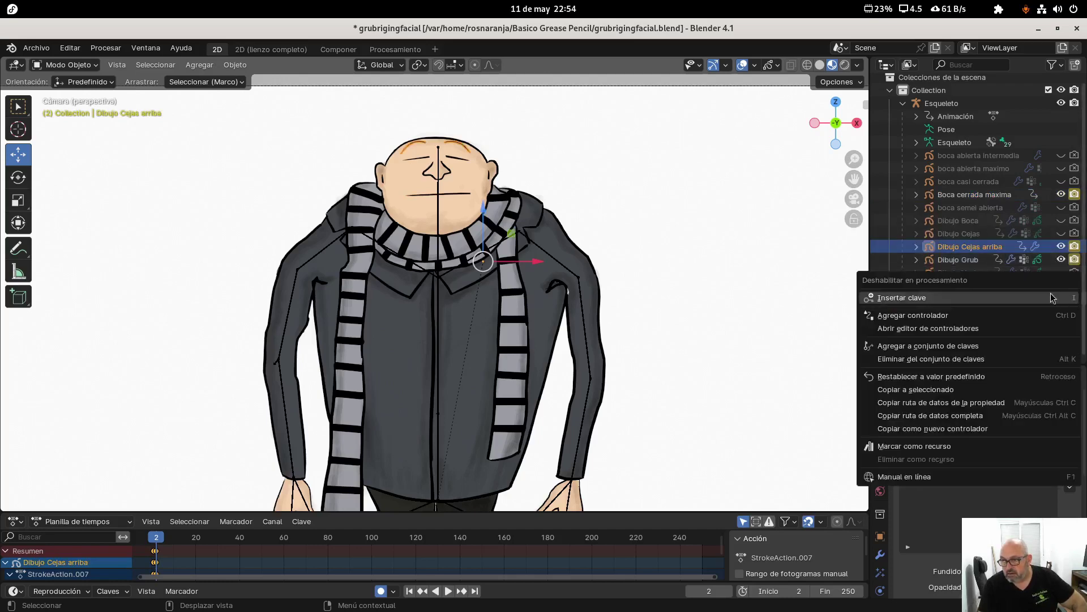
click(1038, 299)
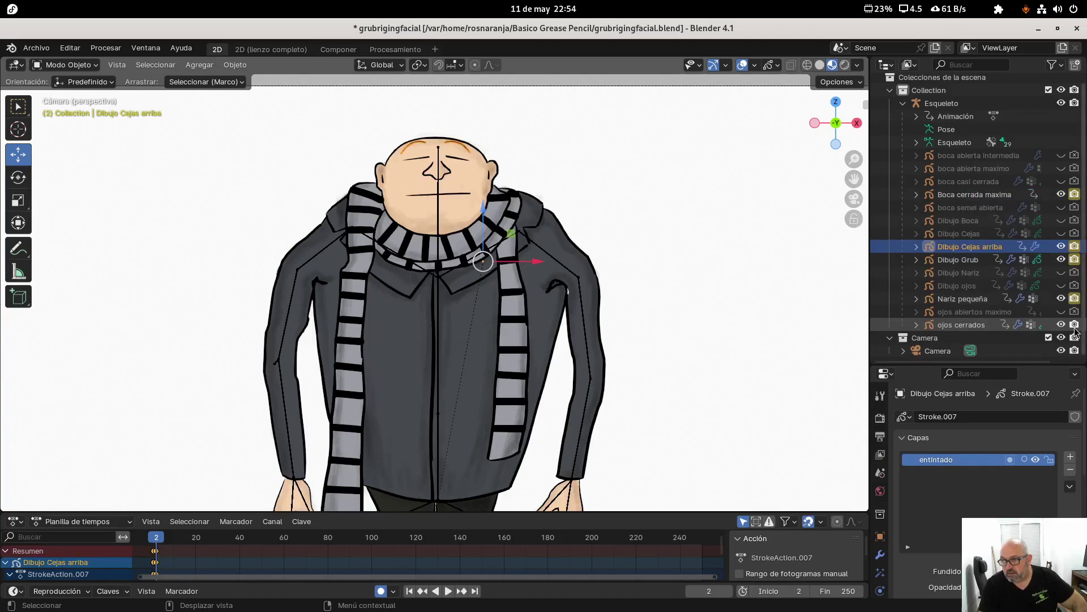
right_click(1074, 324)
click(1042, 327)
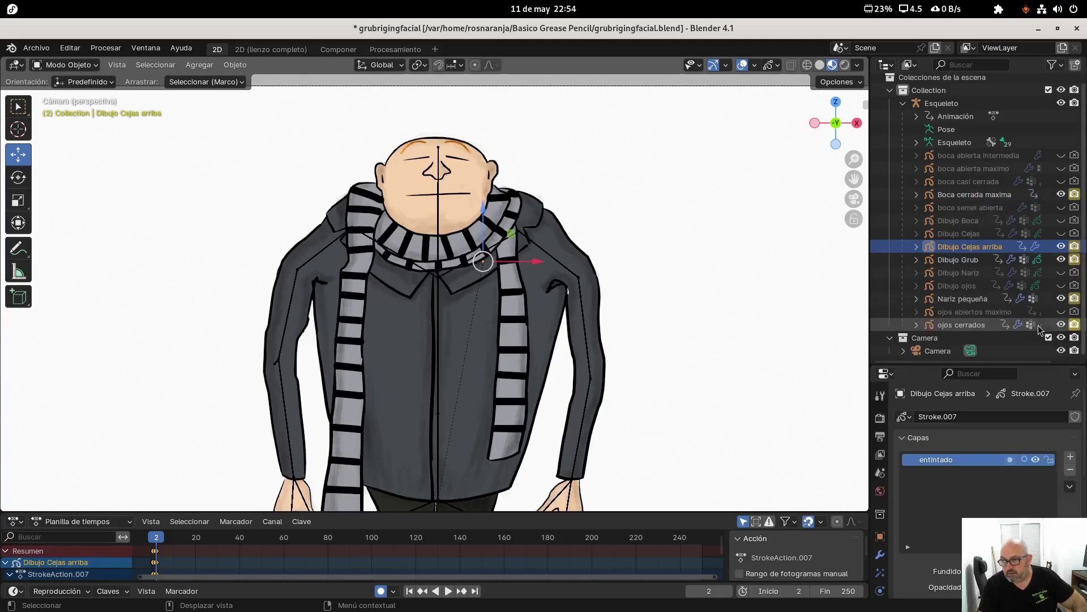
Step: Advance to frame 8 and insert render-visibility keyframes for Boca cerrada maxima and Dibujo Cejas arriba
click(729, 591)
click(729, 591)
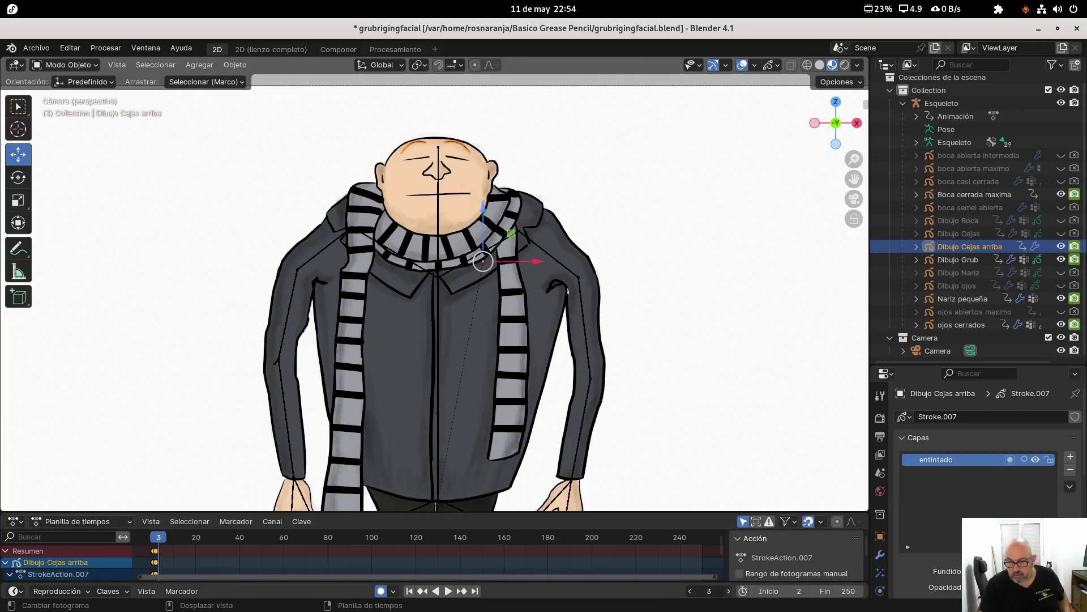
click(729, 591)
click(729, 591)
click(729, 591)
click(728, 591)
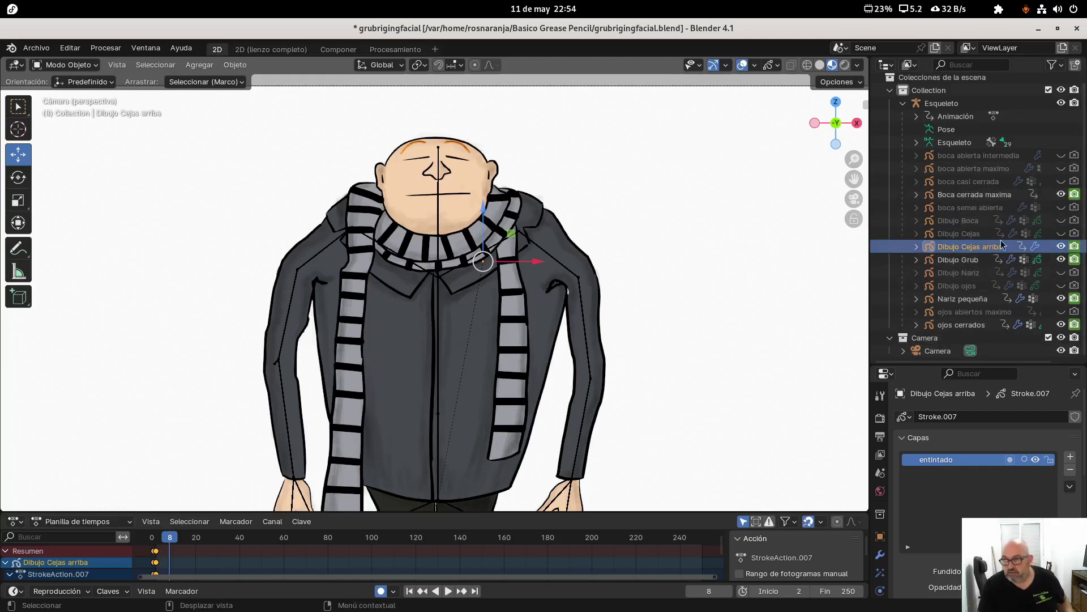
right_click(1074, 196)
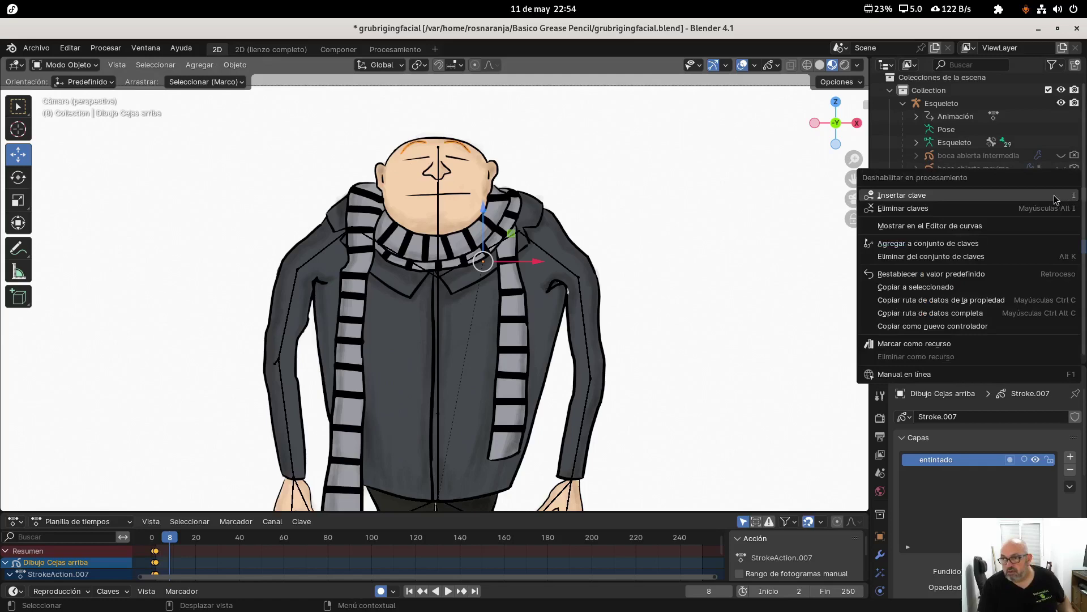
click(1057, 199)
right_click(1074, 249)
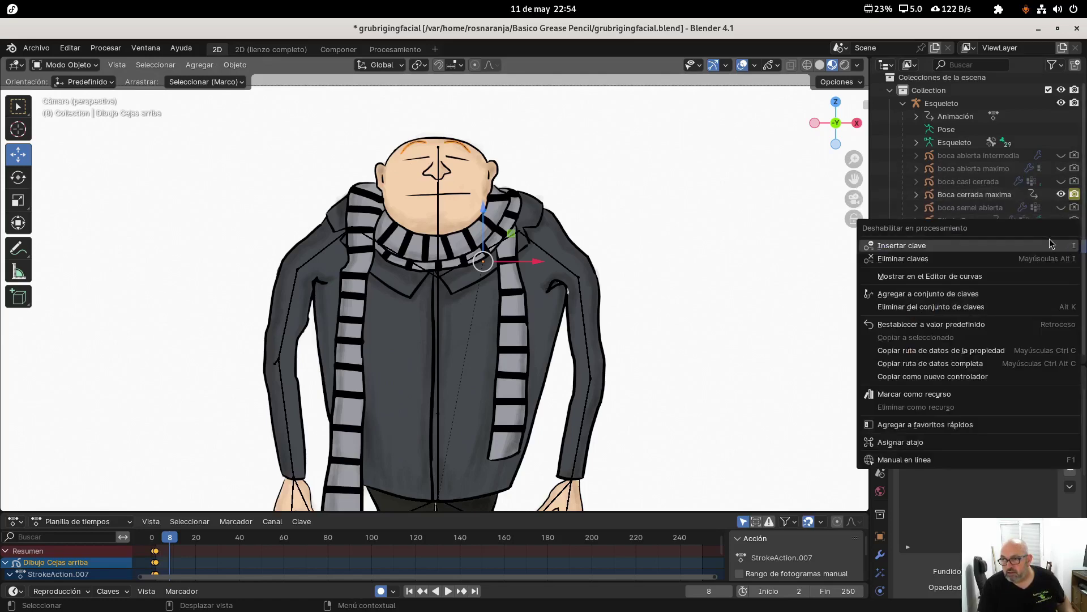
click(1049, 245)
Step: Insert render-visibility keyframes at frame 8 for Dibujo Grub, Nariz pequeña and ojos cerrados
right_click(1075, 260)
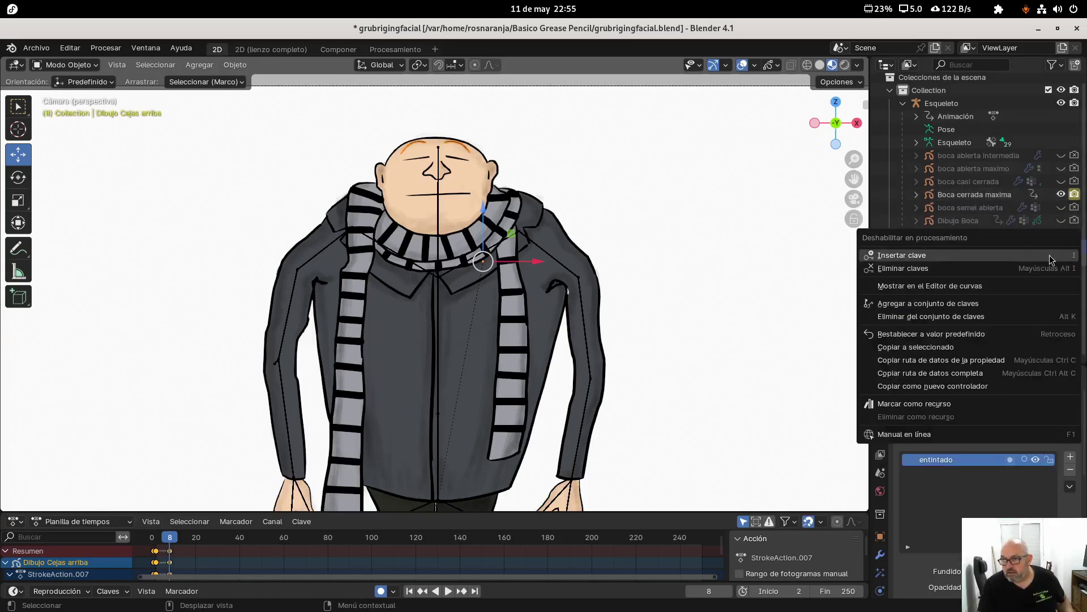
click(1049, 256)
right_click(1075, 298)
click(1033, 301)
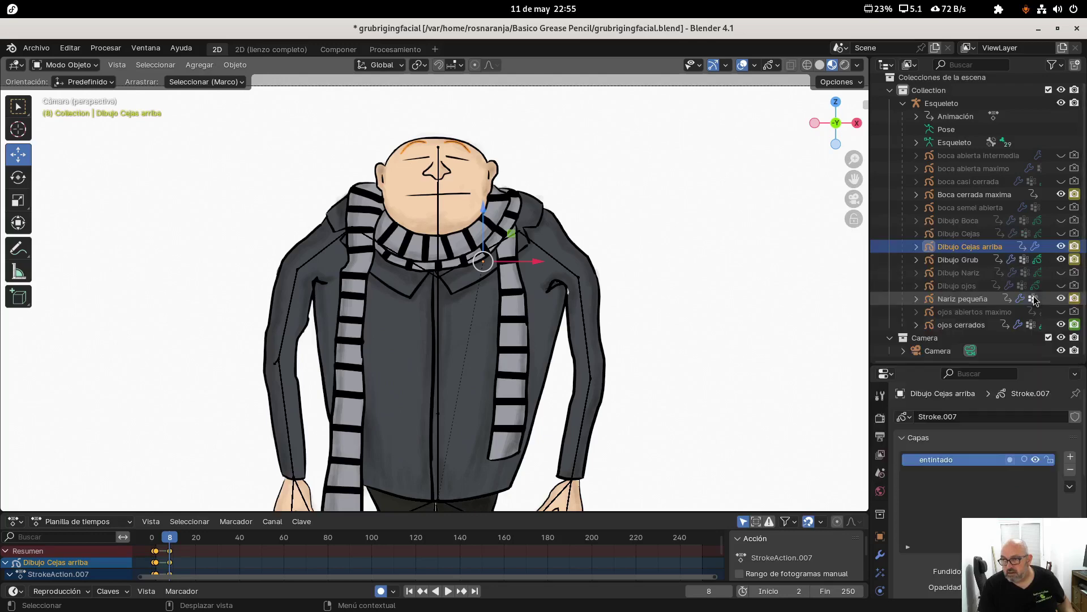
right_click(1073, 326)
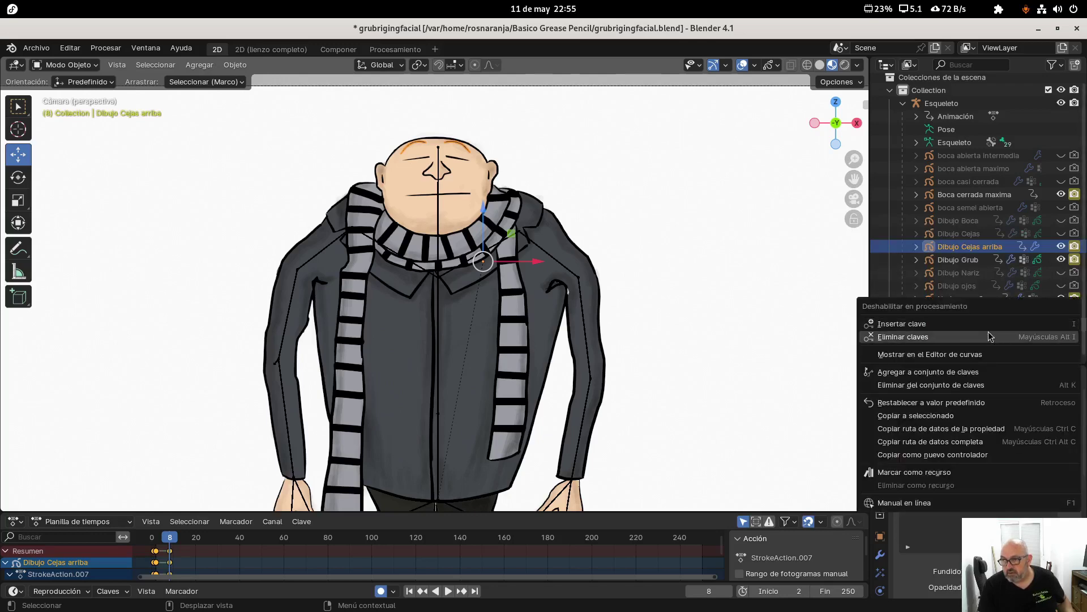
click(1036, 329)
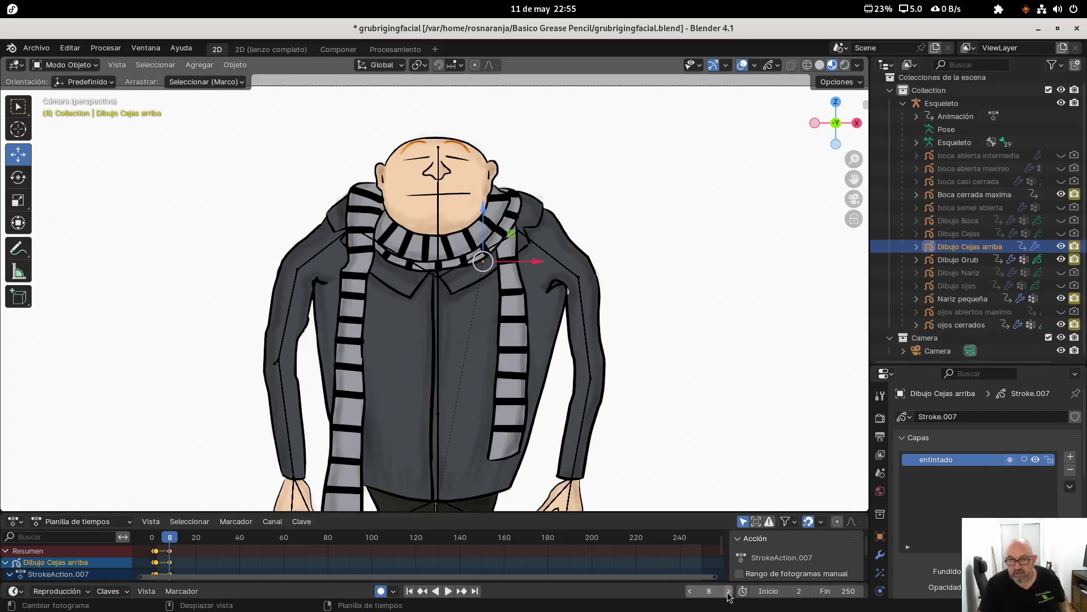
Step: At frame 9, hide Boca cerrada maxima in the viewport and keyframe it as disabled in renders
click(729, 591)
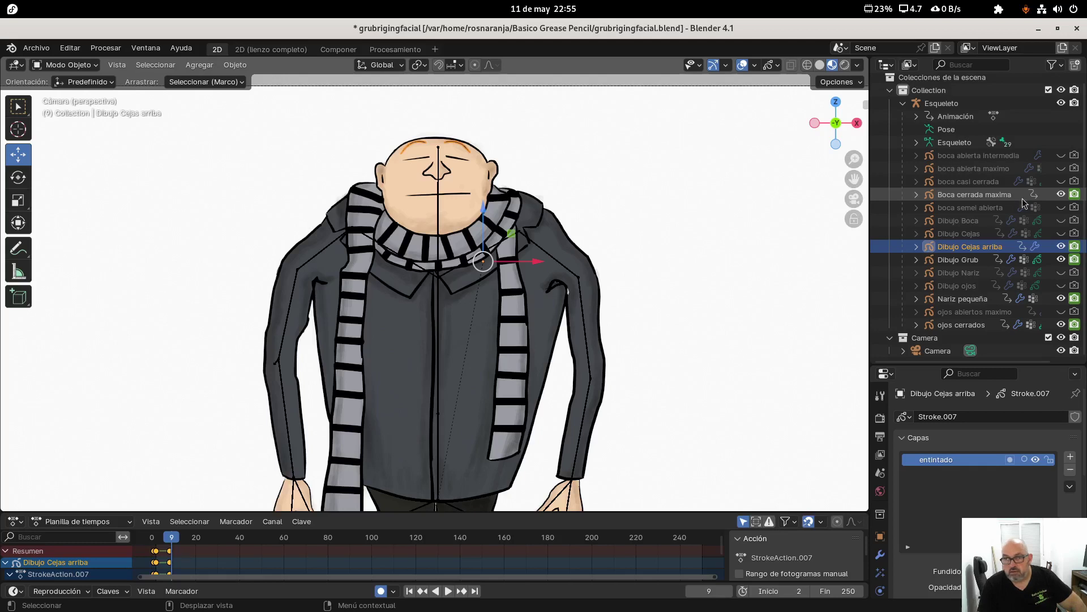
click(1061, 194)
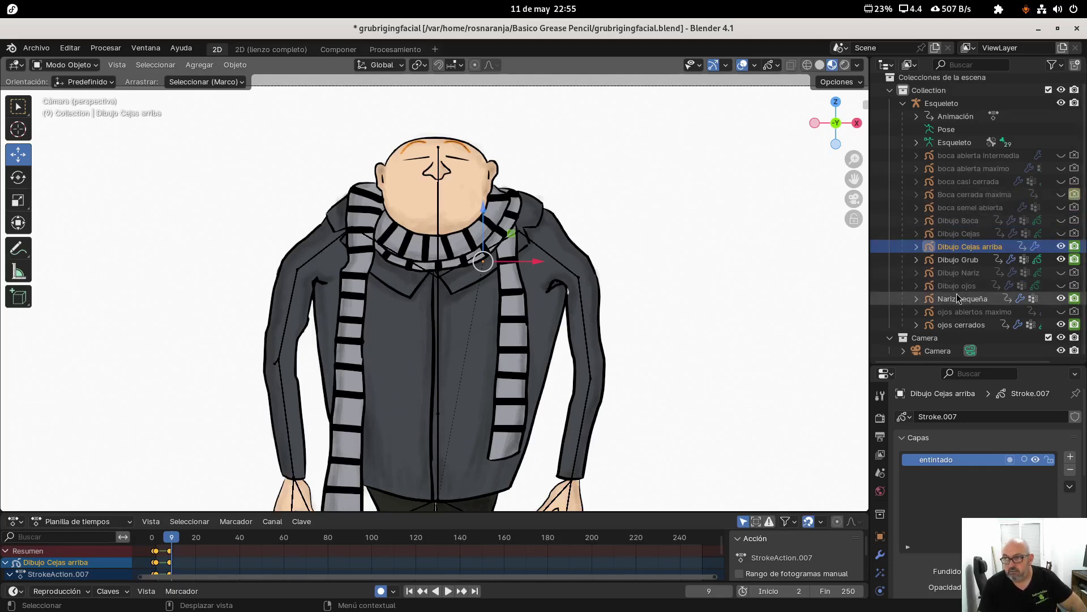
right_click(1075, 195)
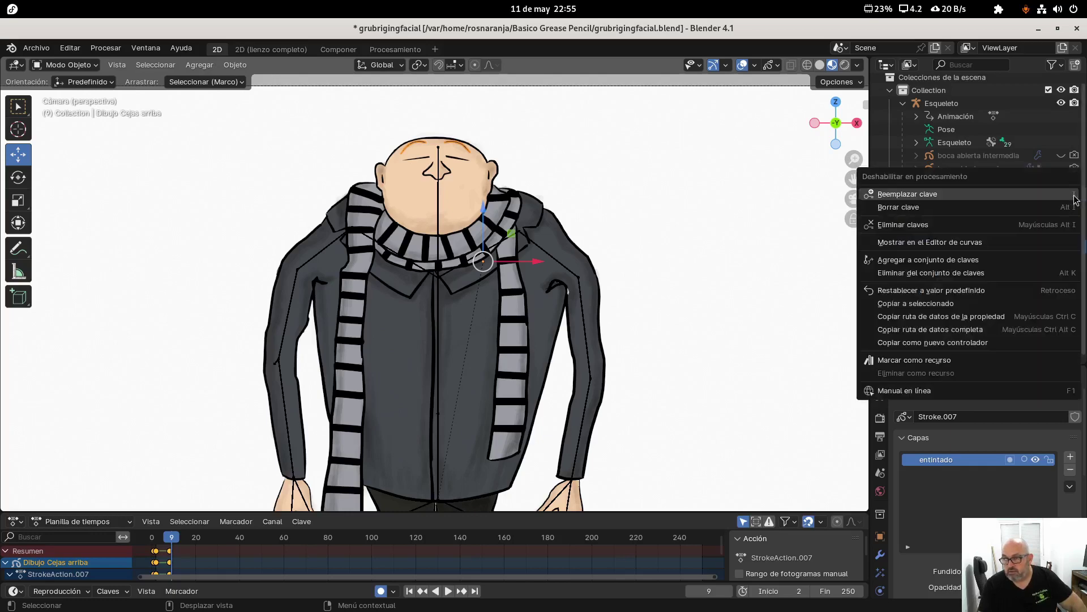
click(1052, 194)
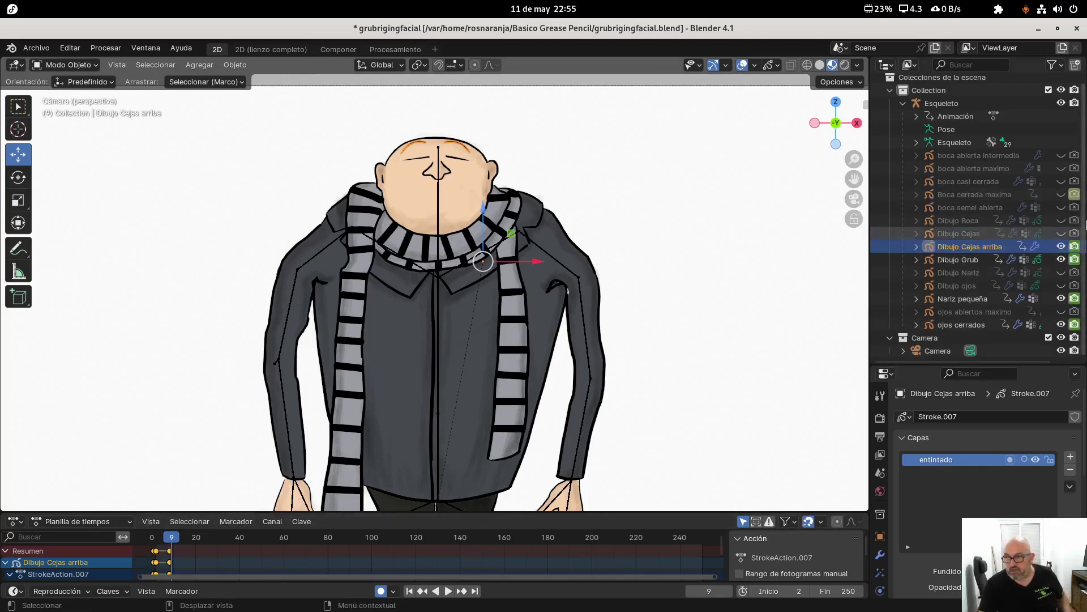
Step: Show and select Boca cerrada maxima to examine its keyframes in the timeline, and hide it in the viewport again
click(1061, 195)
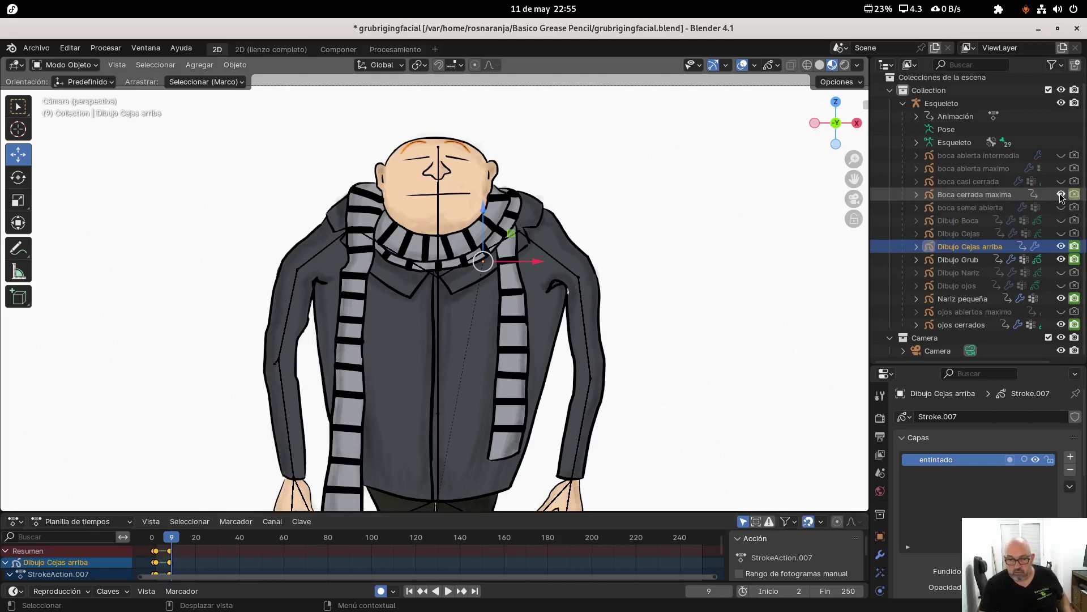
click(1010, 195)
drag(140, 577, 207, 578)
scroll(228, 556, up, 3)
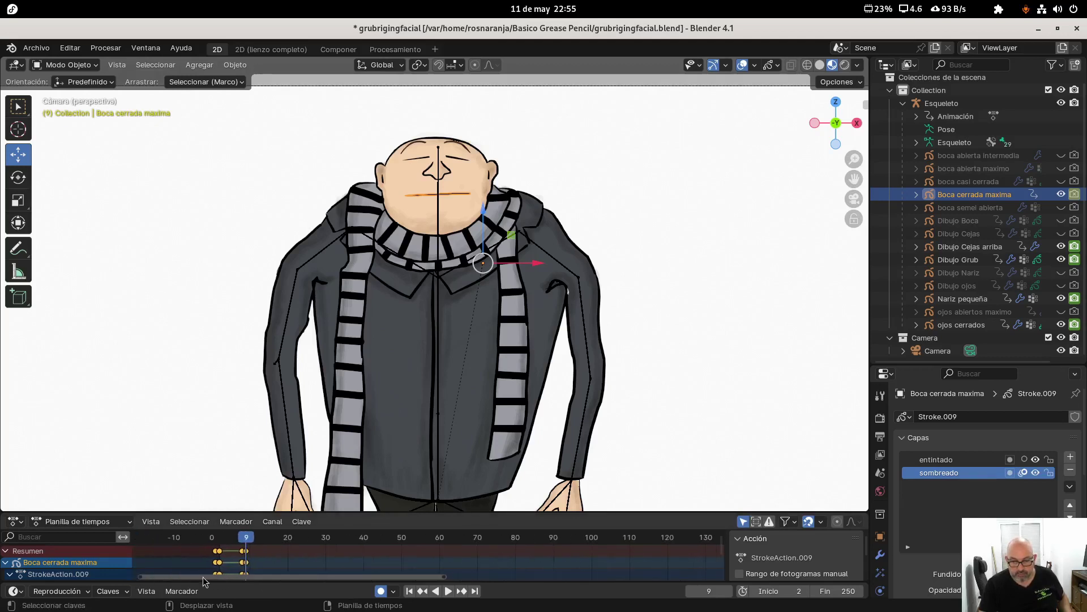
click(1062, 195)
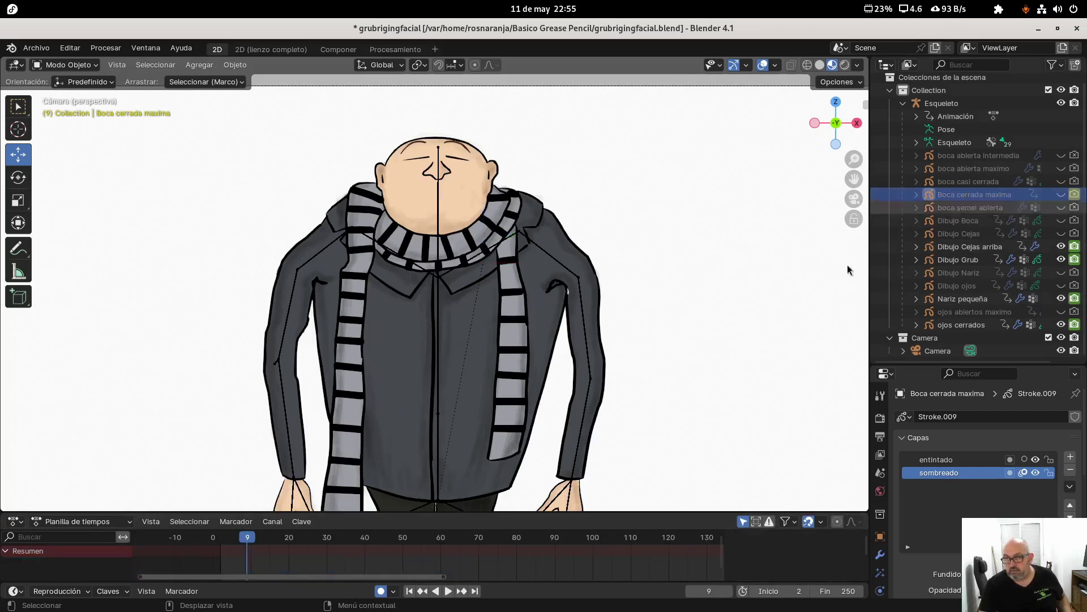
Step: Select boca abierta maximo and preview the open mouth by toggling its viewport visibility, leaving it hidden
click(974, 169)
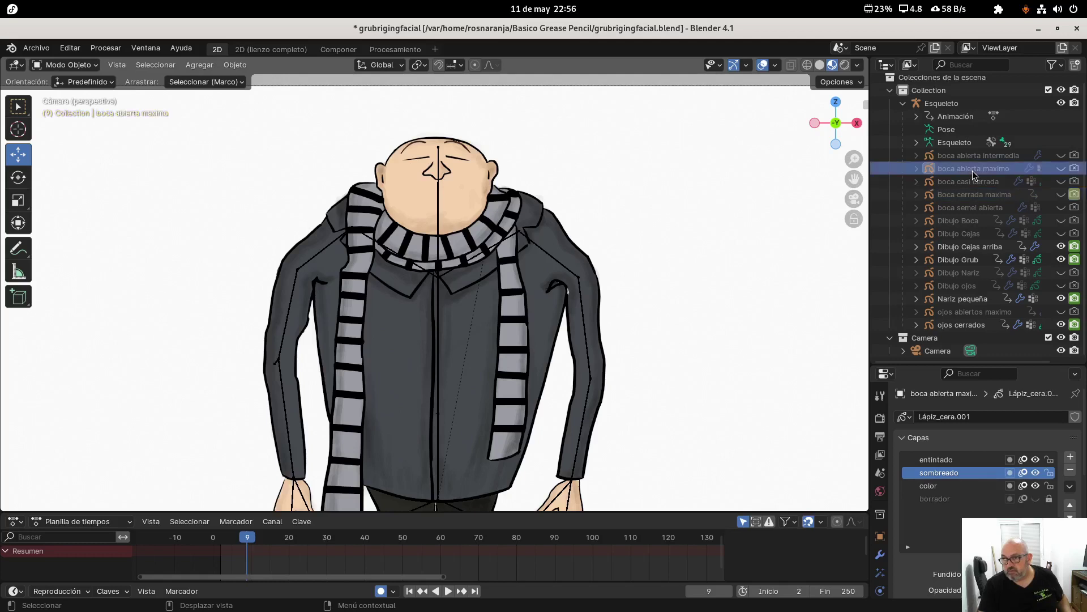
click(1062, 169)
click(1061, 169)
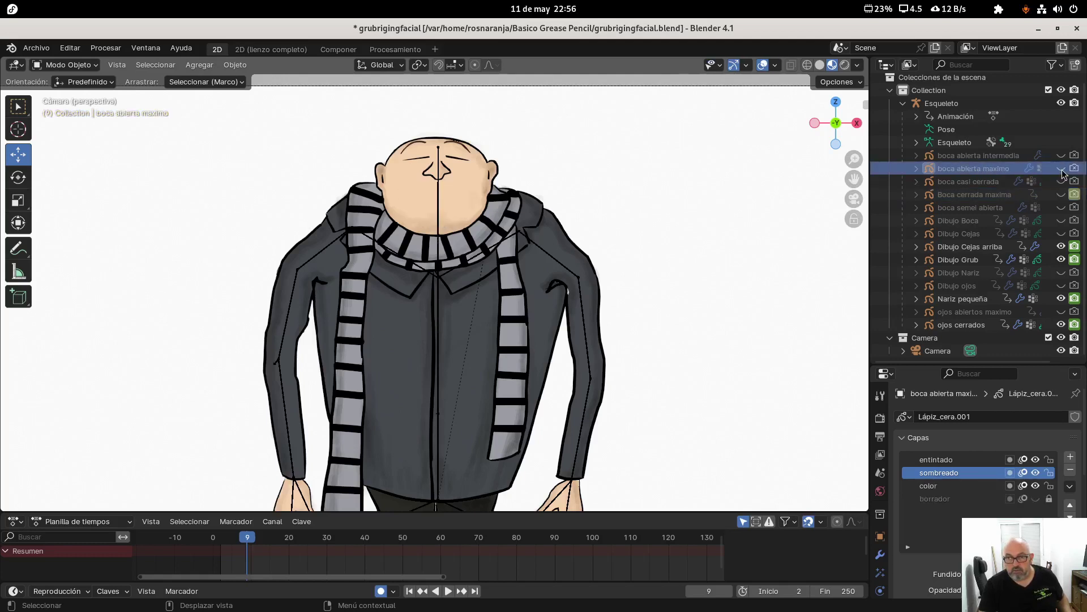
click(1061, 169)
click(1061, 169)
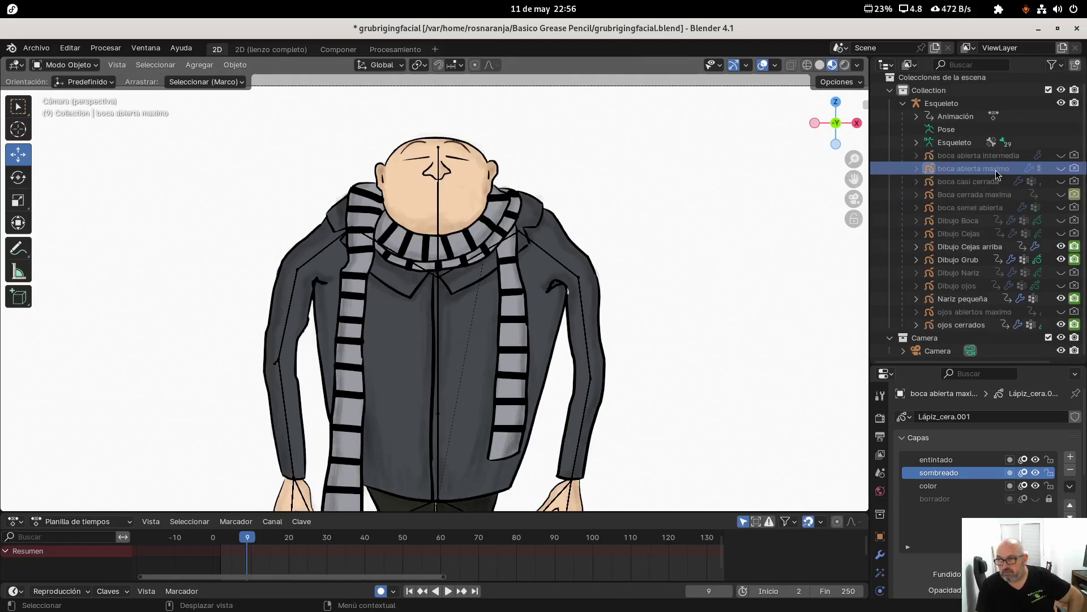
click(1062, 168)
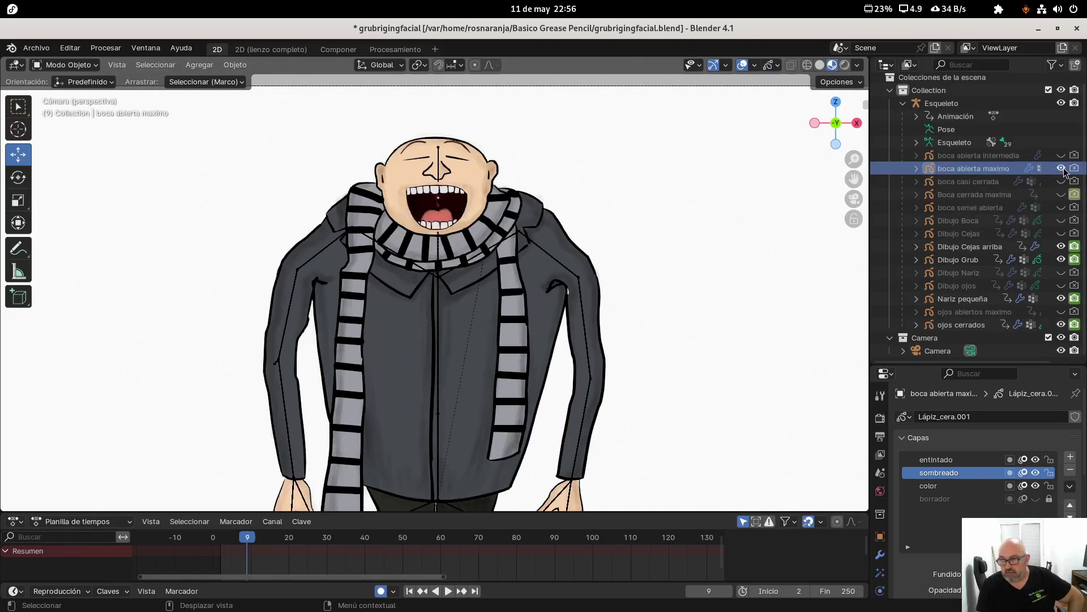
click(1062, 168)
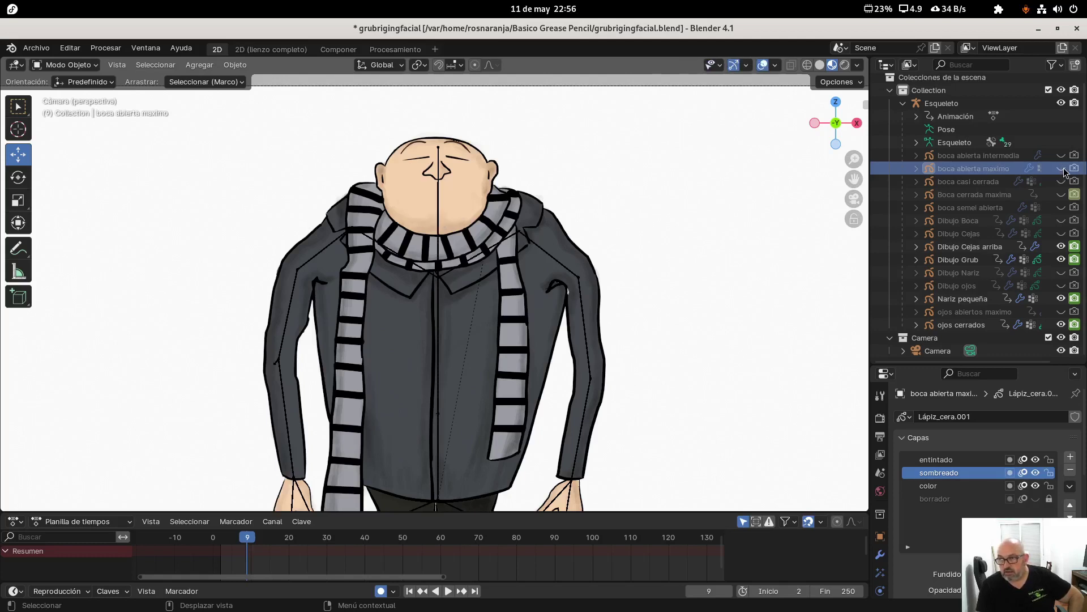
click(1062, 168)
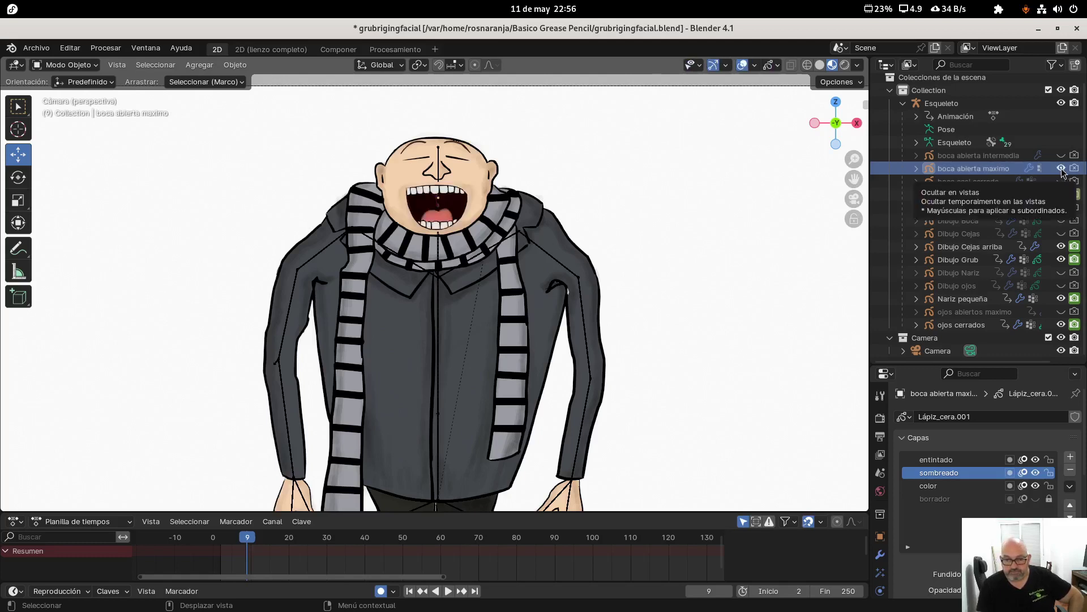
click(1062, 168)
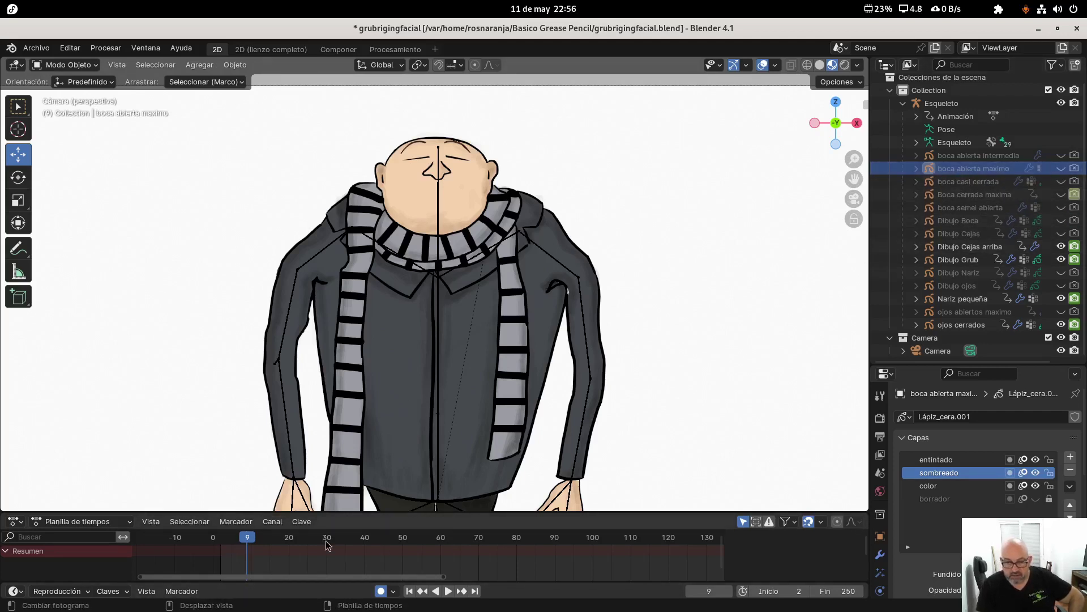
Step: Keyframe boca abierta maximo as disabled in renders at frames 2 and 8
click(226, 538)
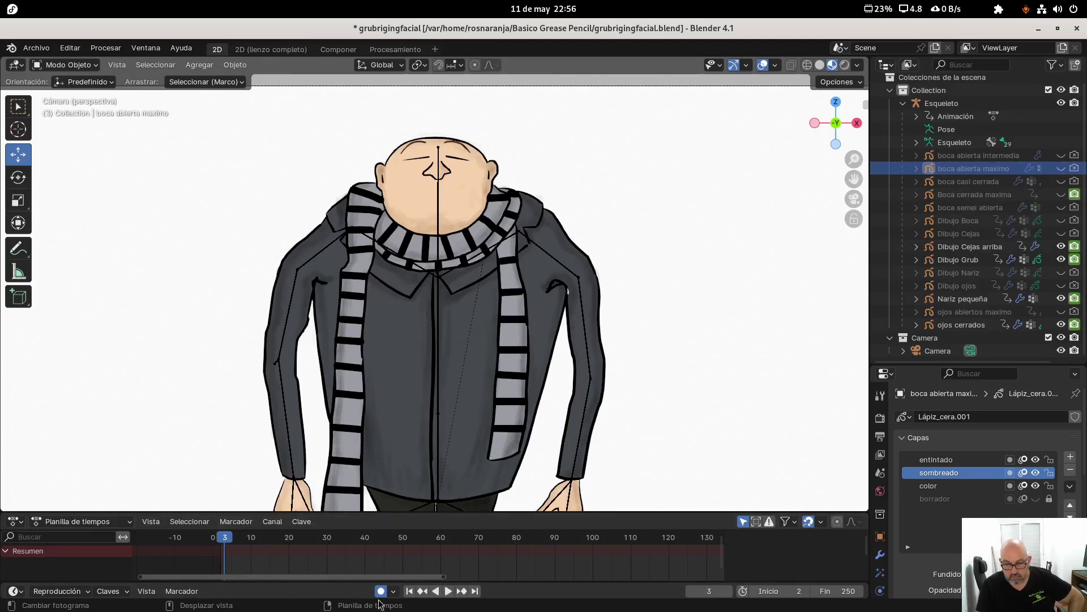
click(690, 591)
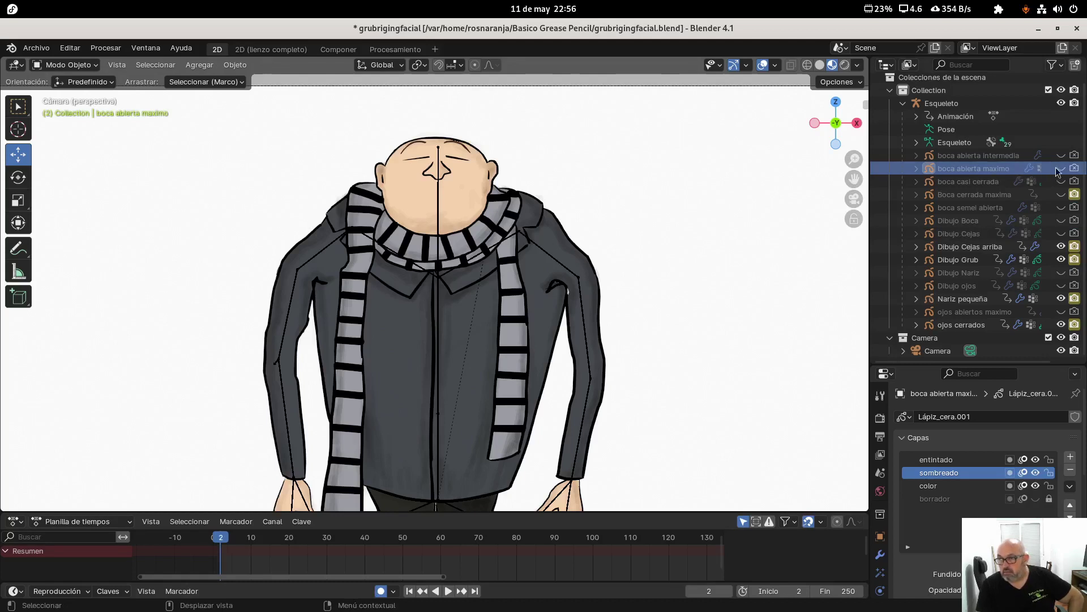
right_click(1075, 172)
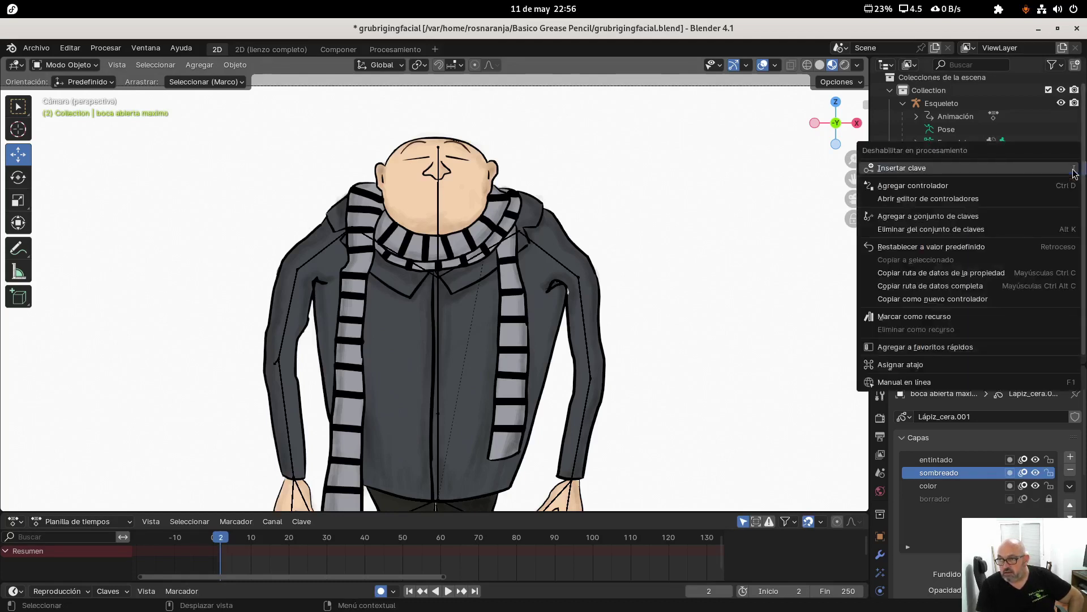
click(1066, 169)
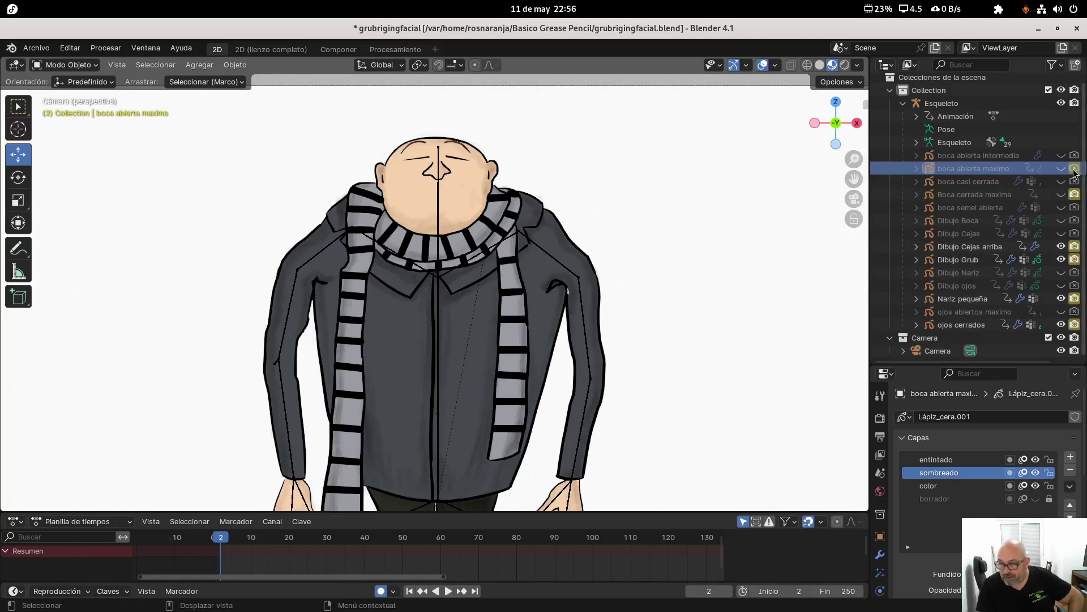
click(243, 545)
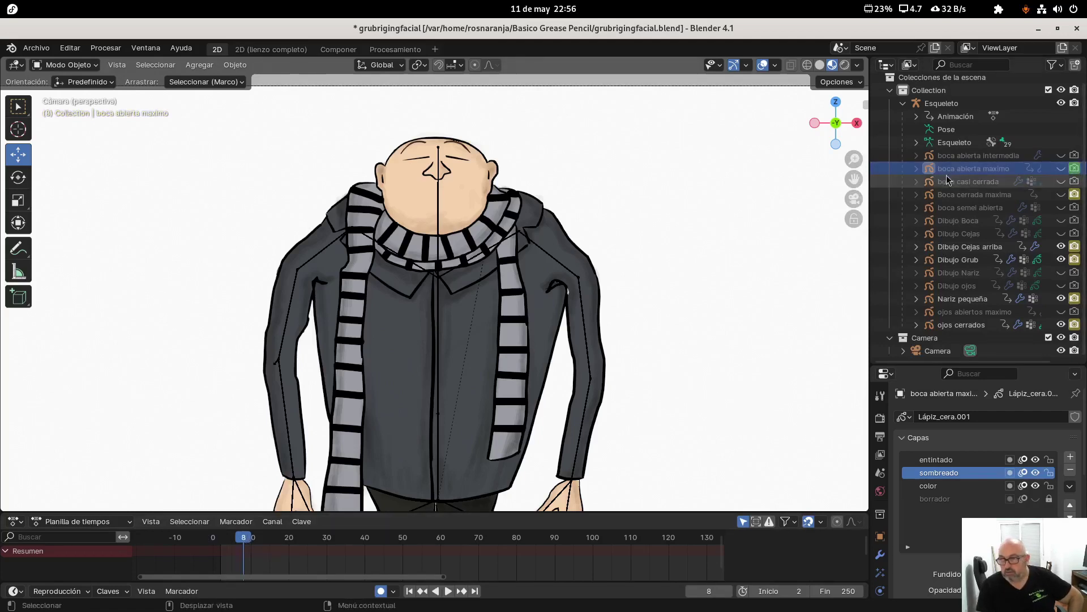
right_click(1076, 170)
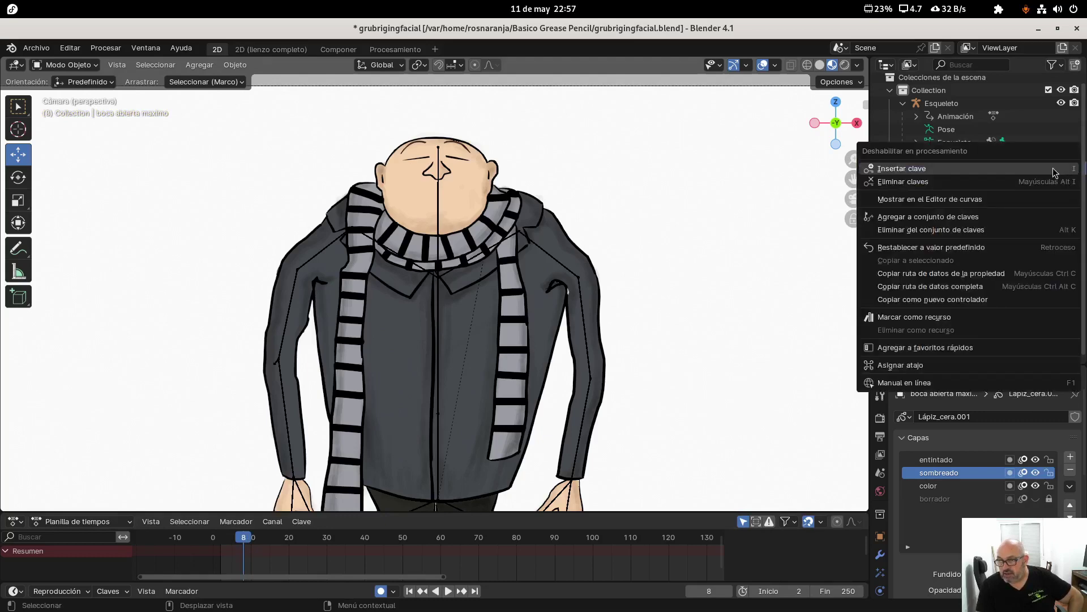
click(1054, 170)
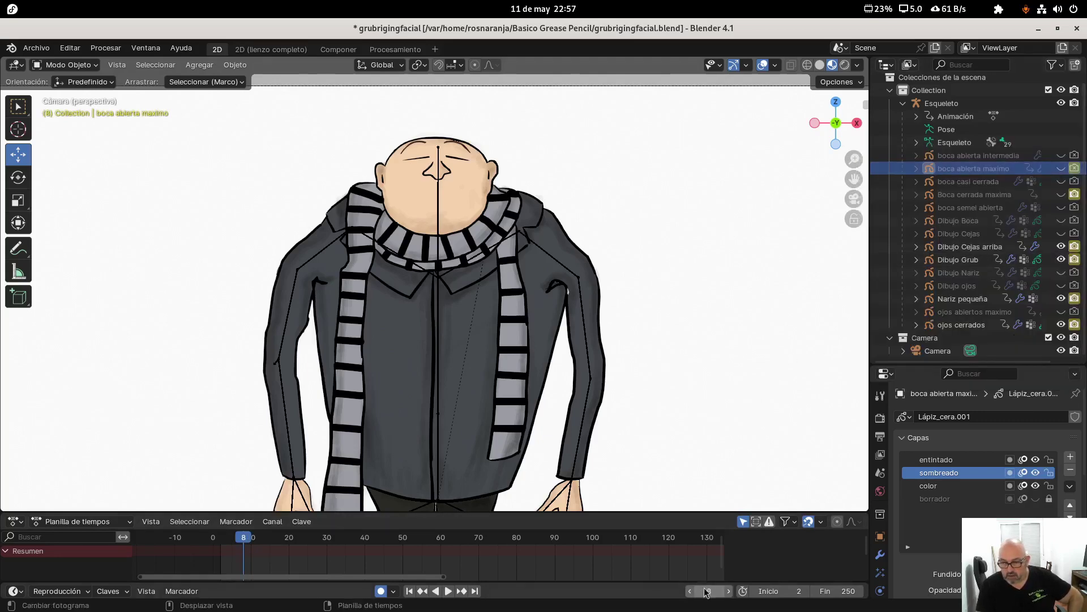
Step: At frame 9, enable boca abierta maximo in renders, keyframe that state, and briefly preview the mouth in the viewport
click(729, 591)
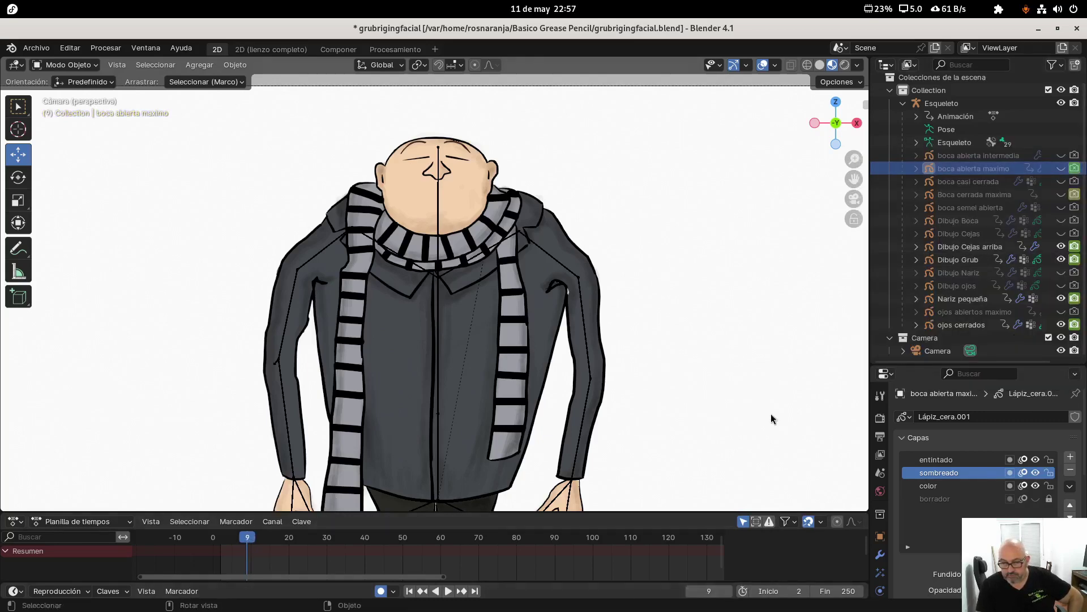
key(i)
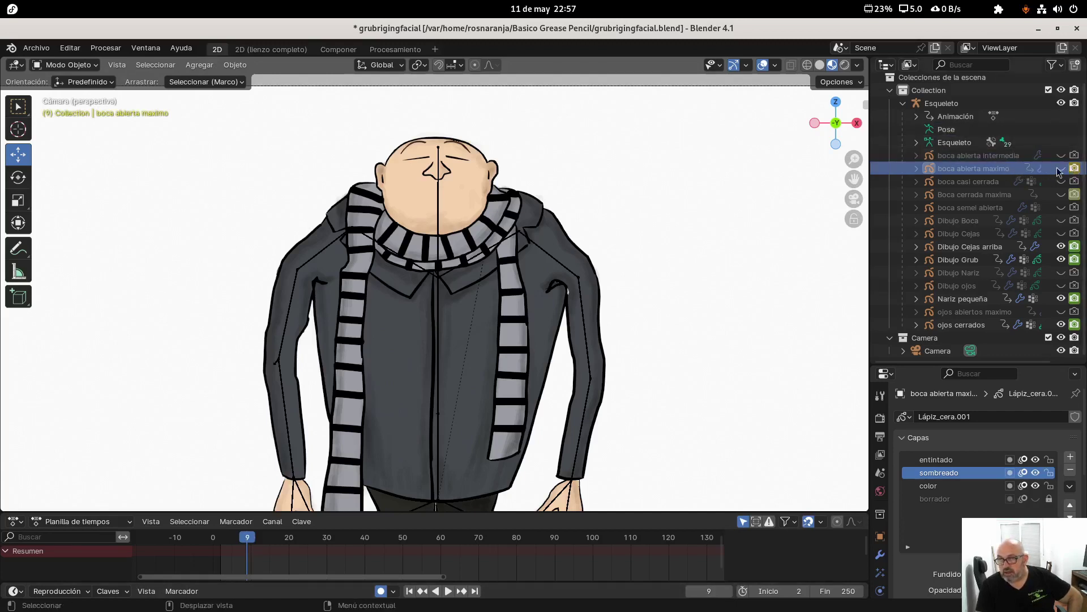
click(1059, 170)
click(1055, 170)
right_click(1075, 168)
click(1055, 172)
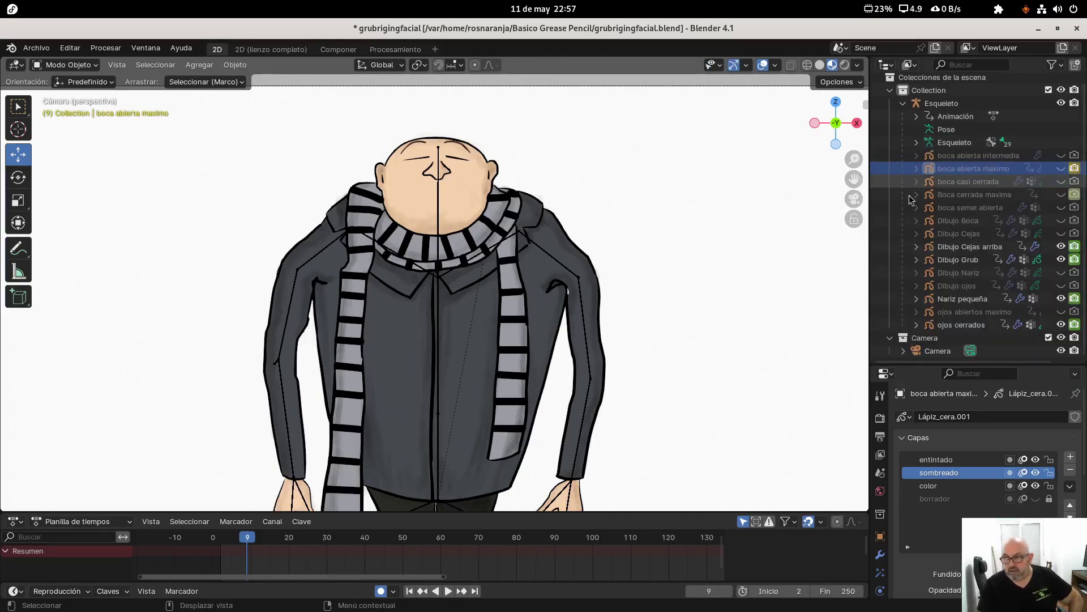
click(1061, 170)
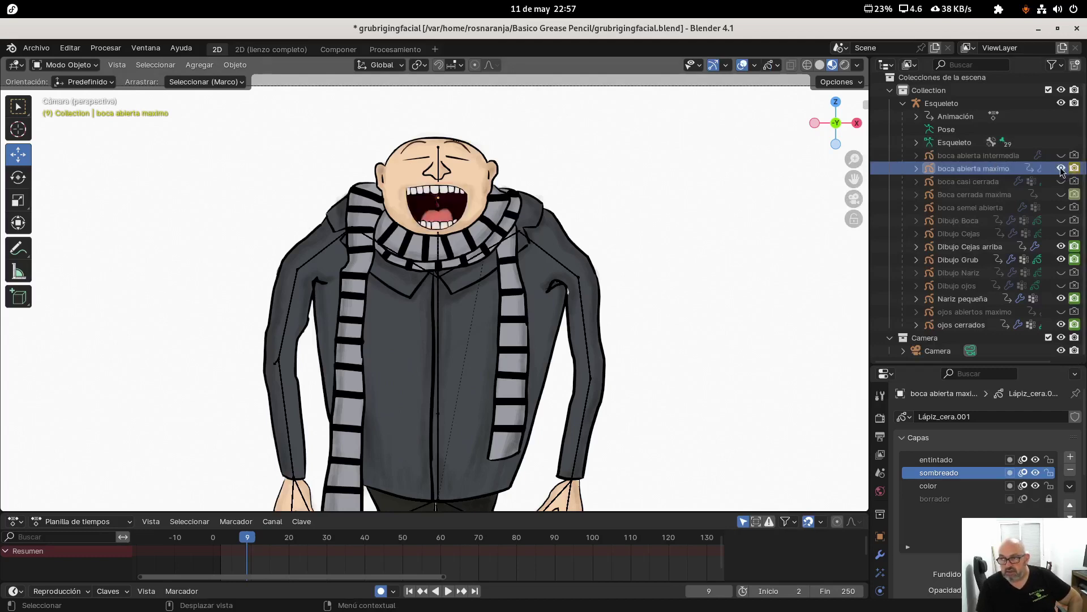
click(1061, 169)
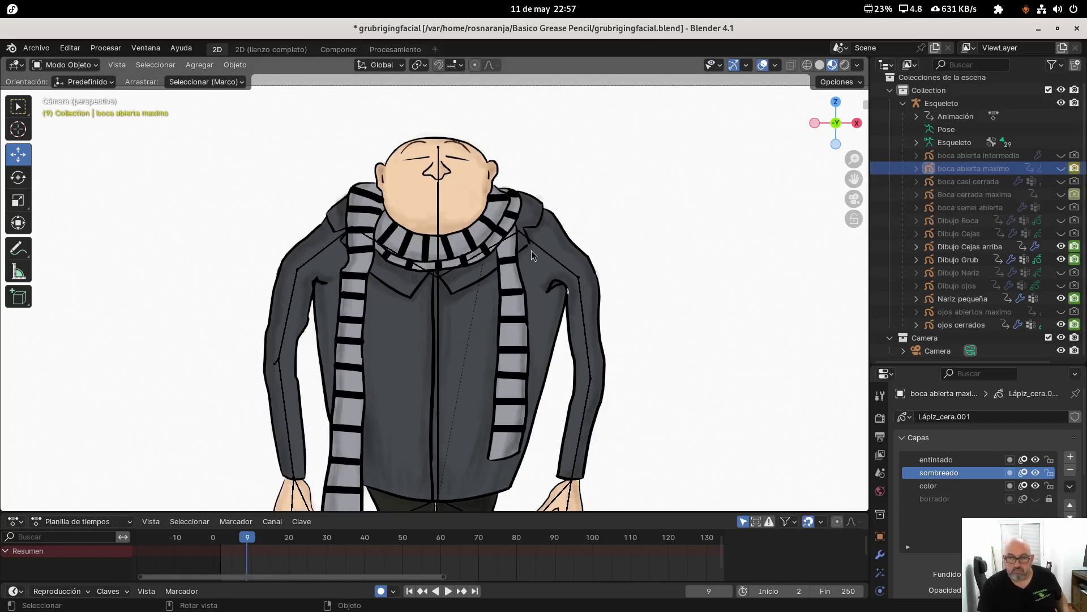
Step: Return to frame 2 and set the animation's end frame to 30
click(220, 544)
click(843, 594)
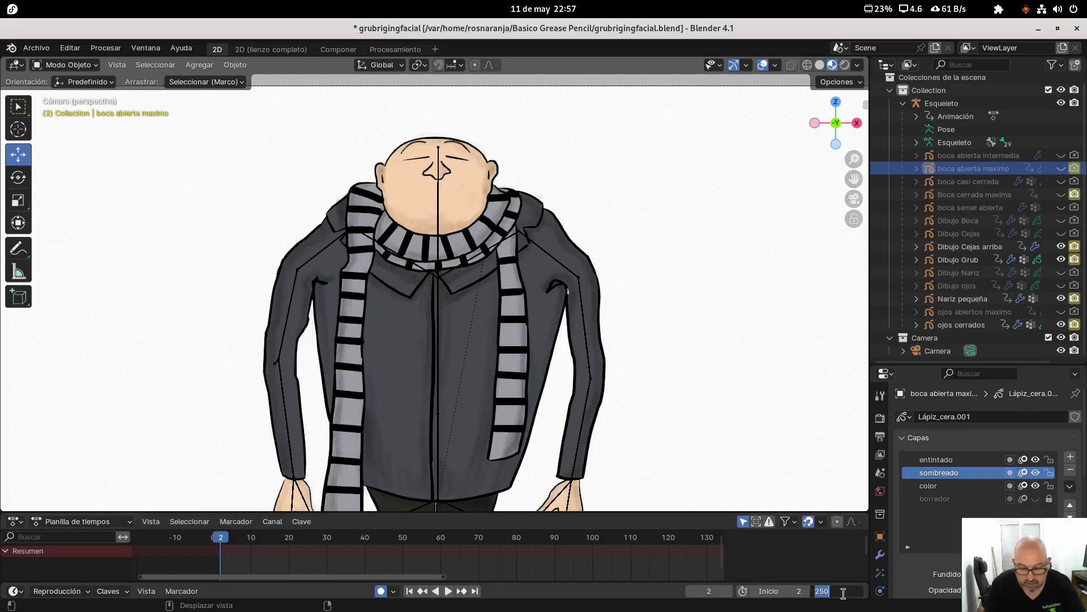
text(30)
key(Return)
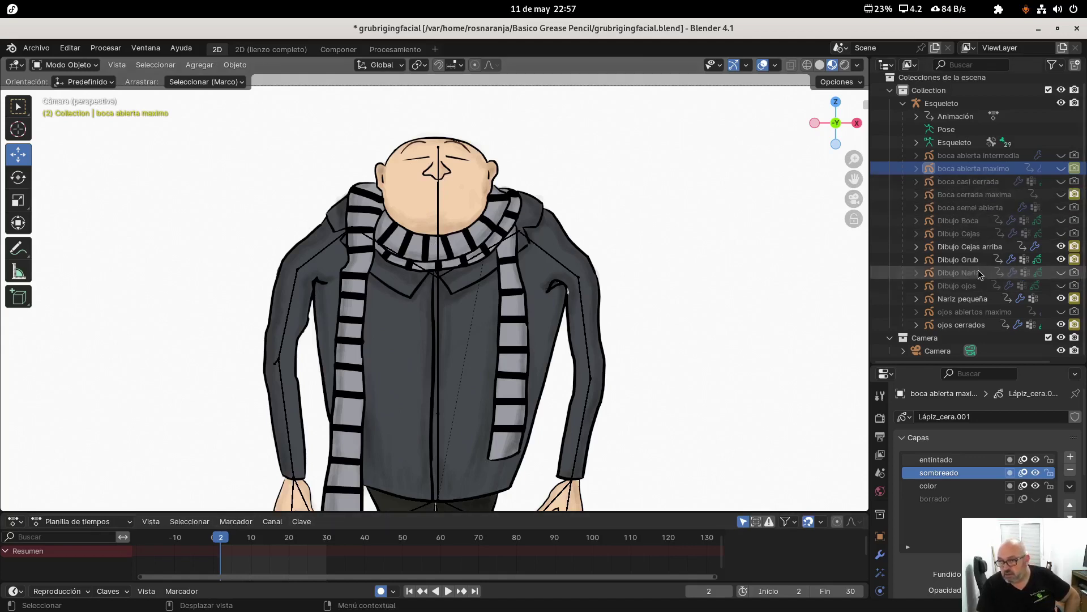
Step: Keyframe Nariz pequeña as disabled in renders at frames 2 and 8
click(986, 300)
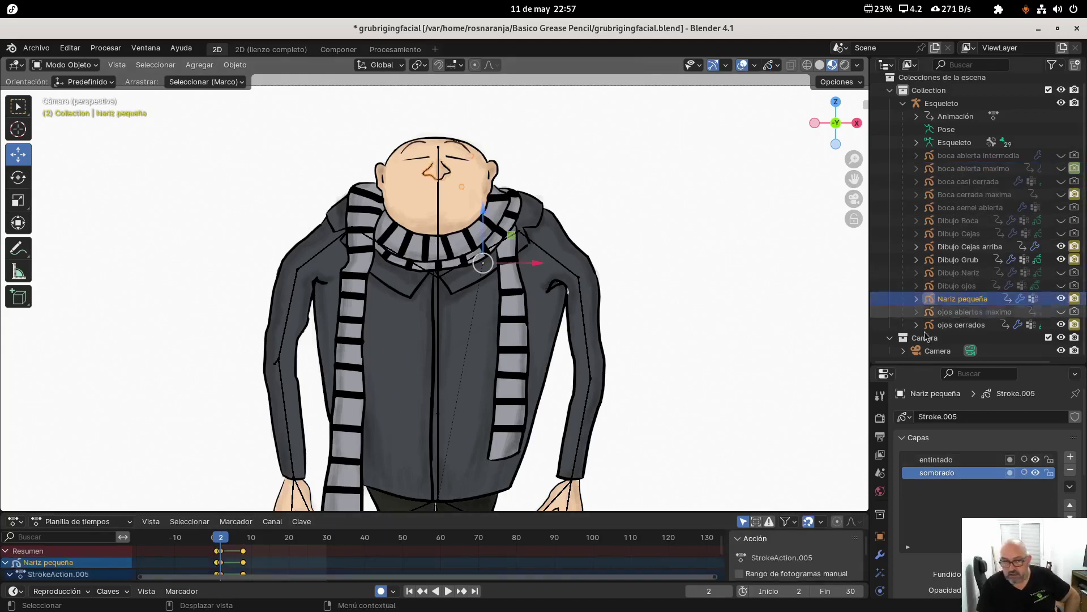
right_click(1072, 304)
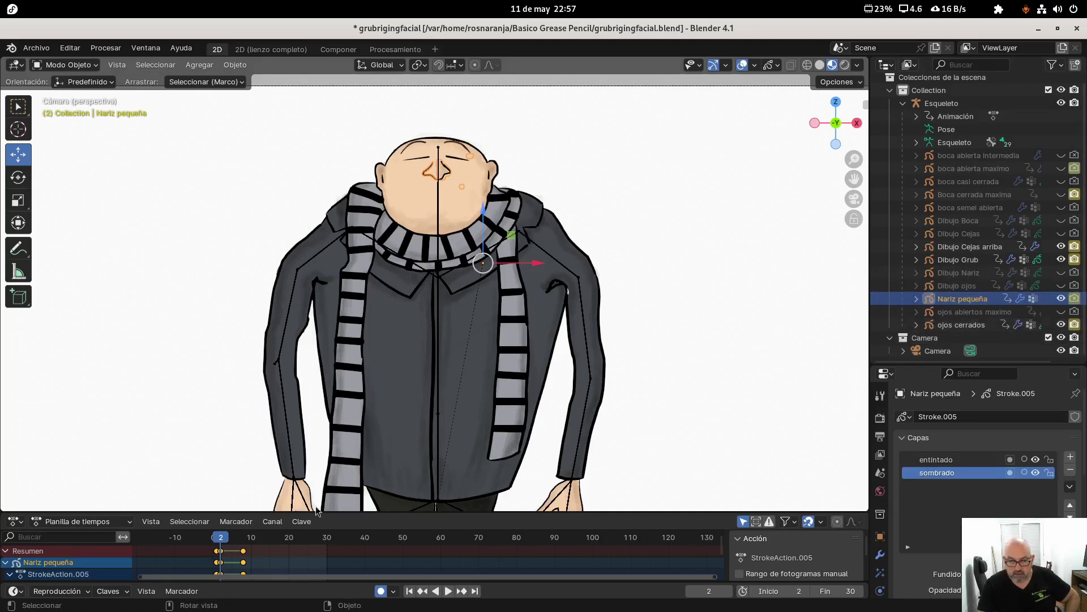
click(242, 541)
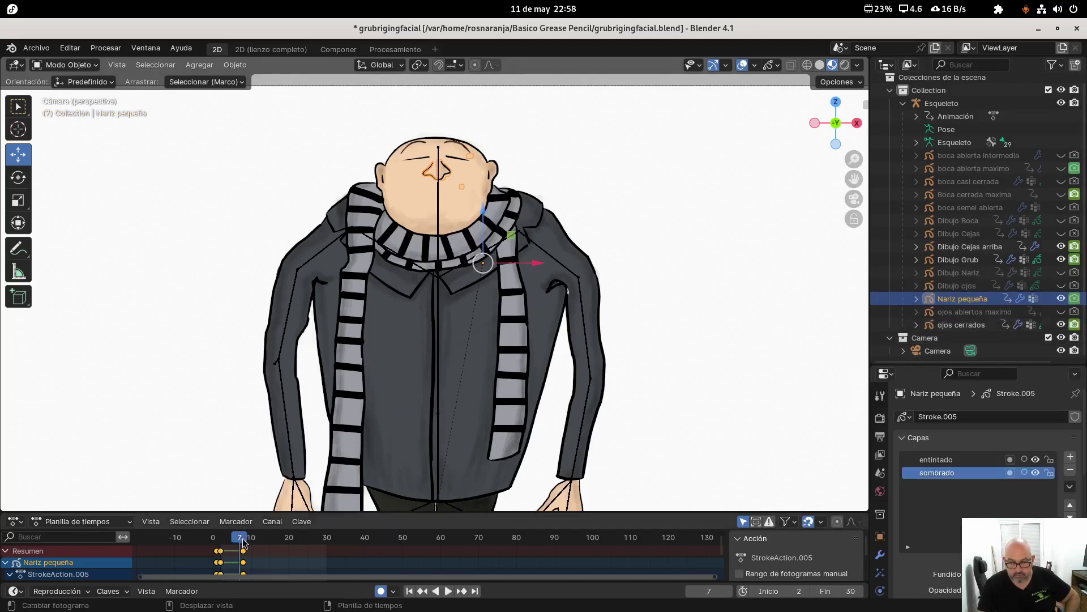
drag(242, 541, 244, 541)
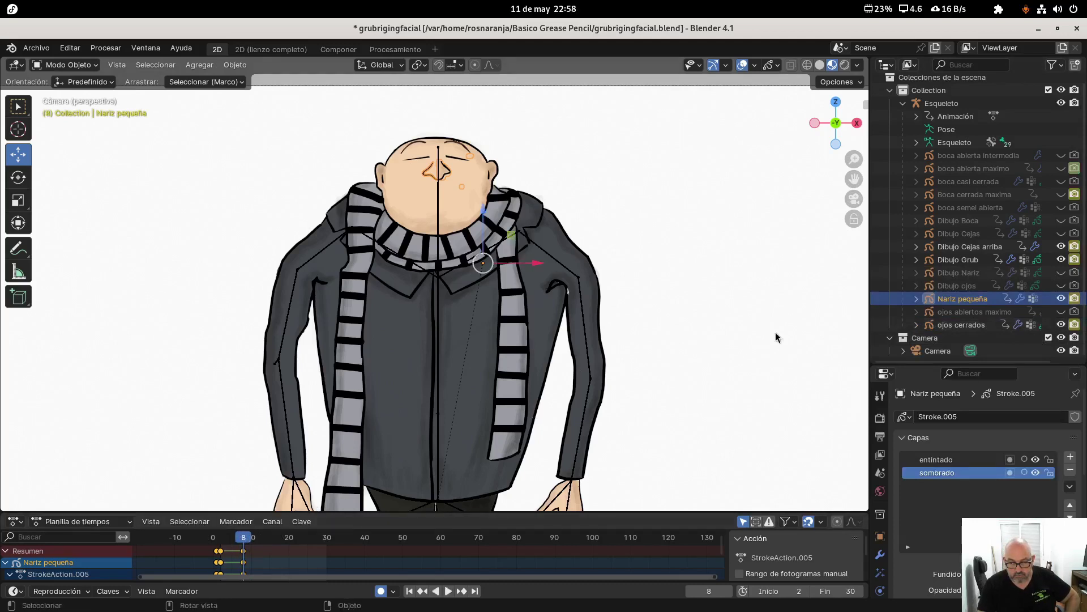
right_click(1074, 299)
click(1046, 300)
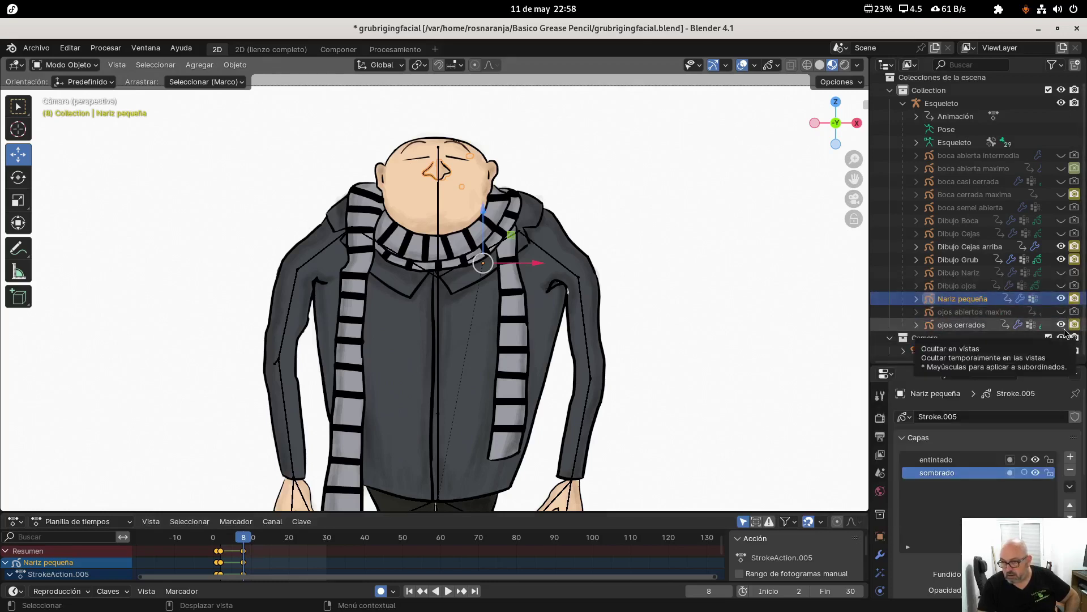
right_click(1075, 299)
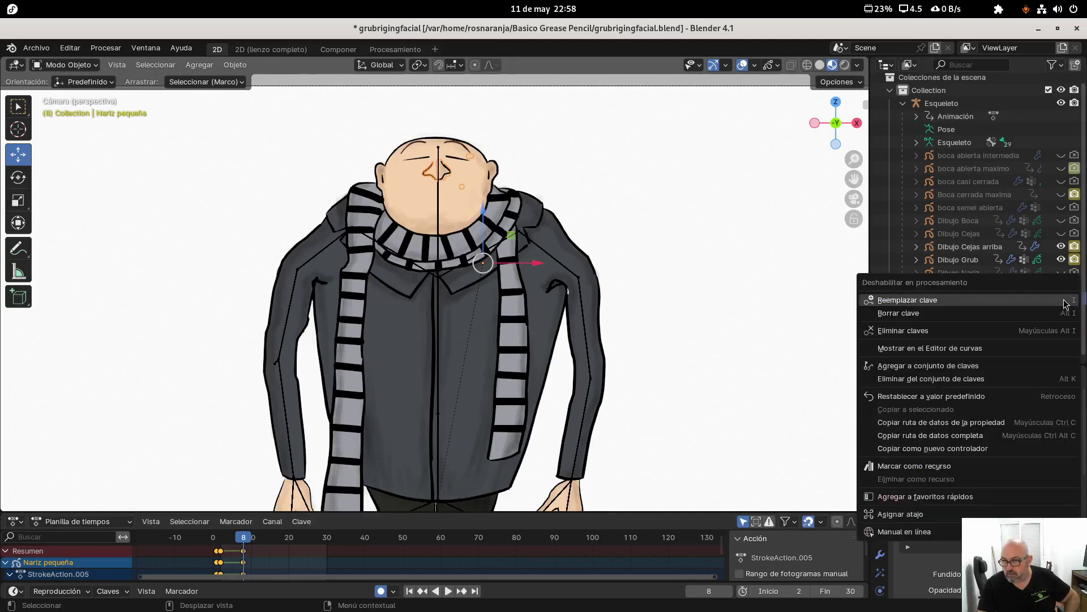
click(221, 542)
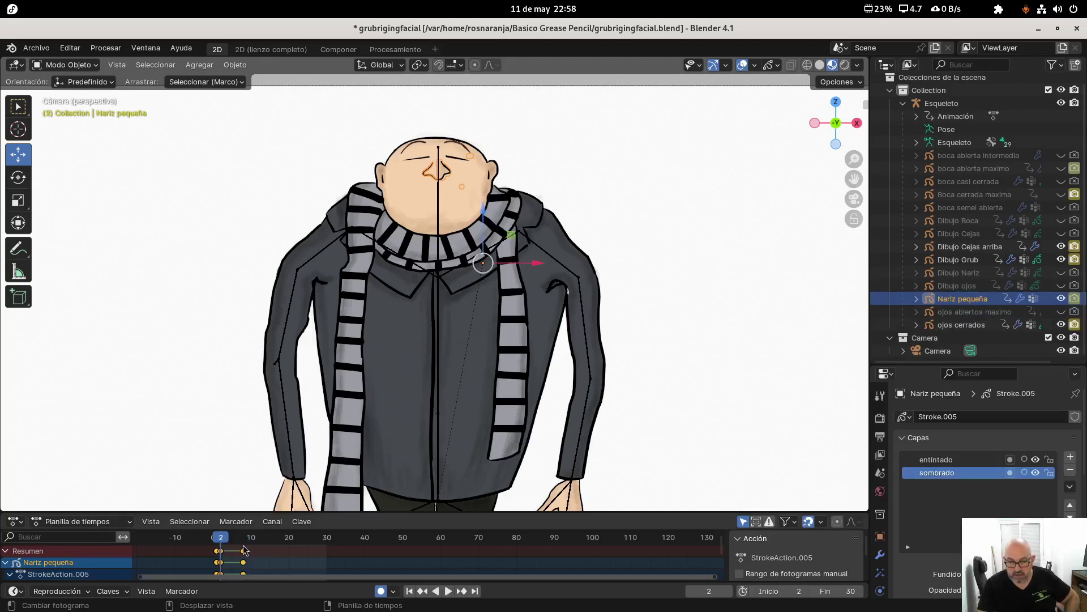
click(244, 548)
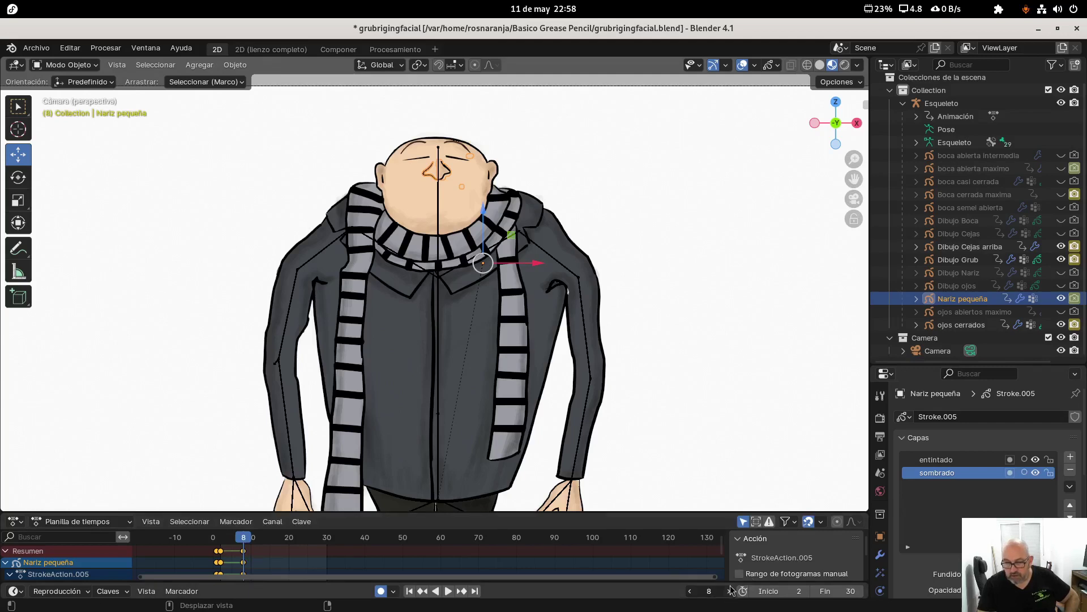
Step: At frame 9, enable Nariz pequeña in renders, keyframe that state, and check the earlier frames
click(729, 590)
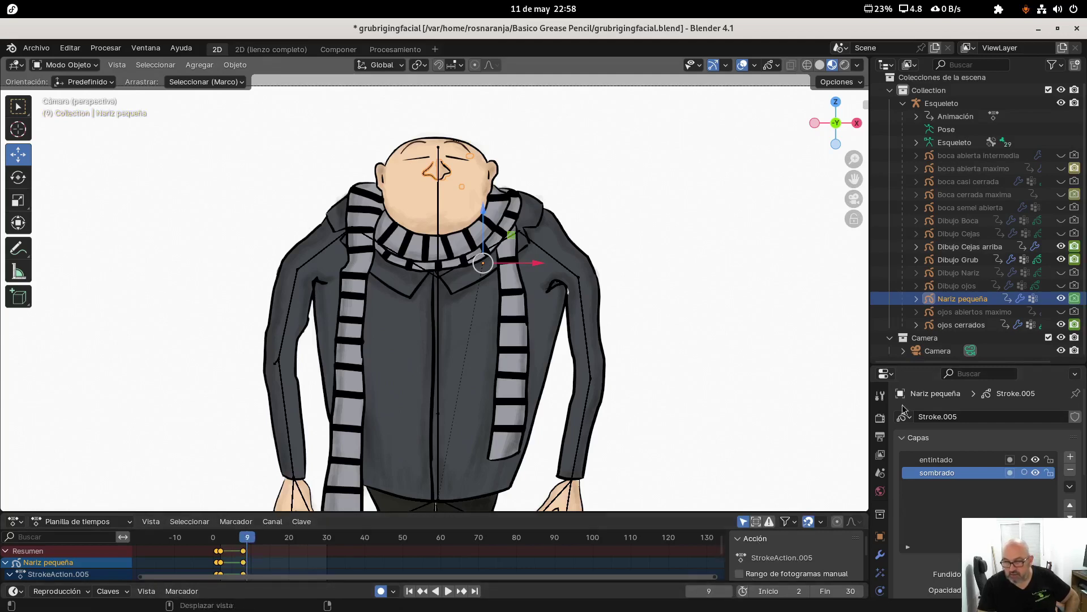
right_click(1072, 302)
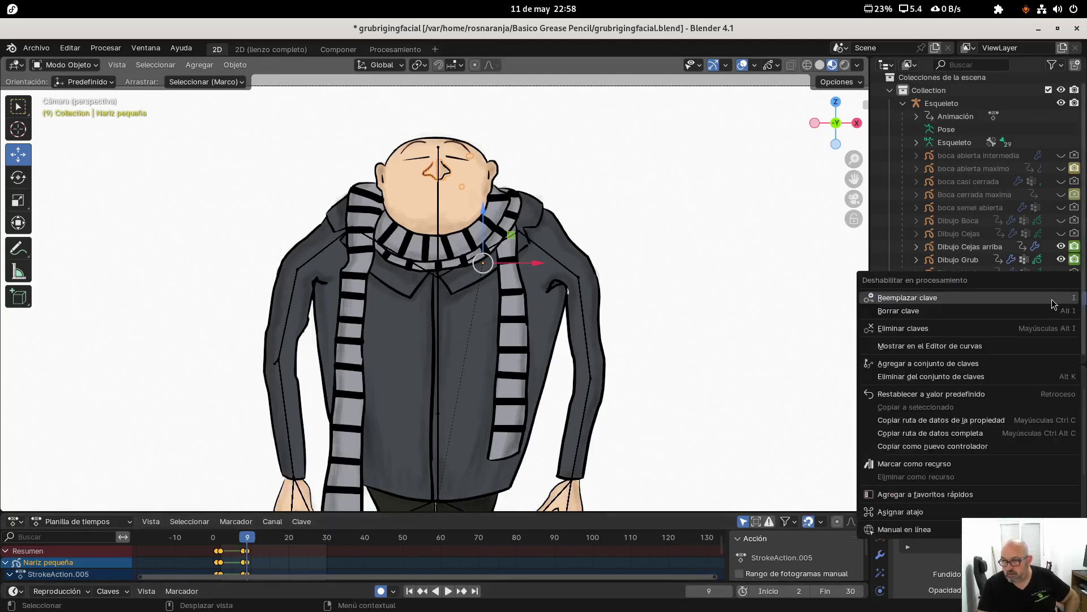
click(1053, 304)
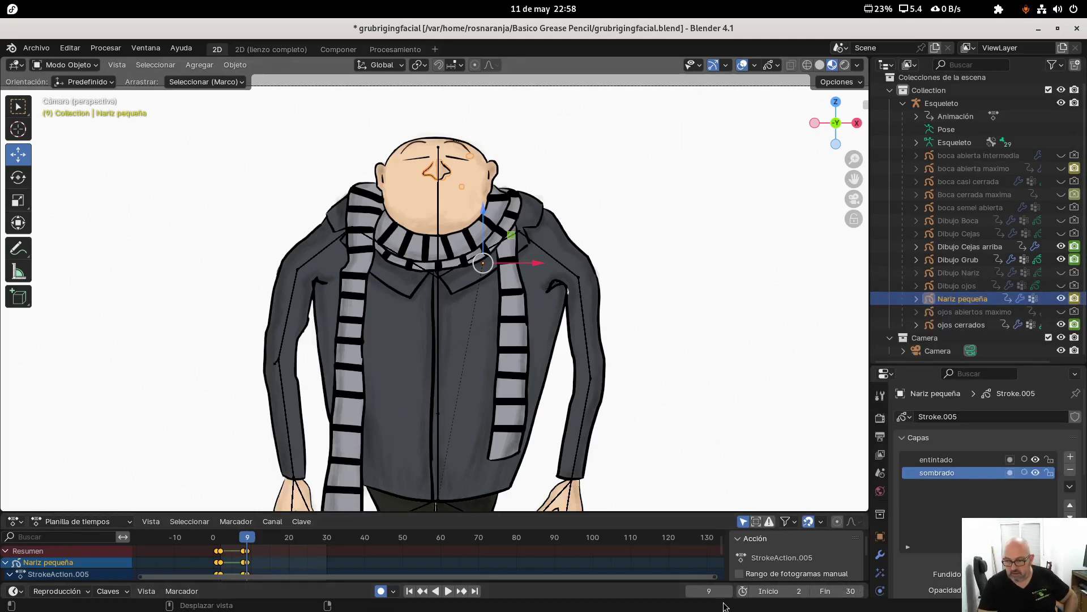
click(690, 592)
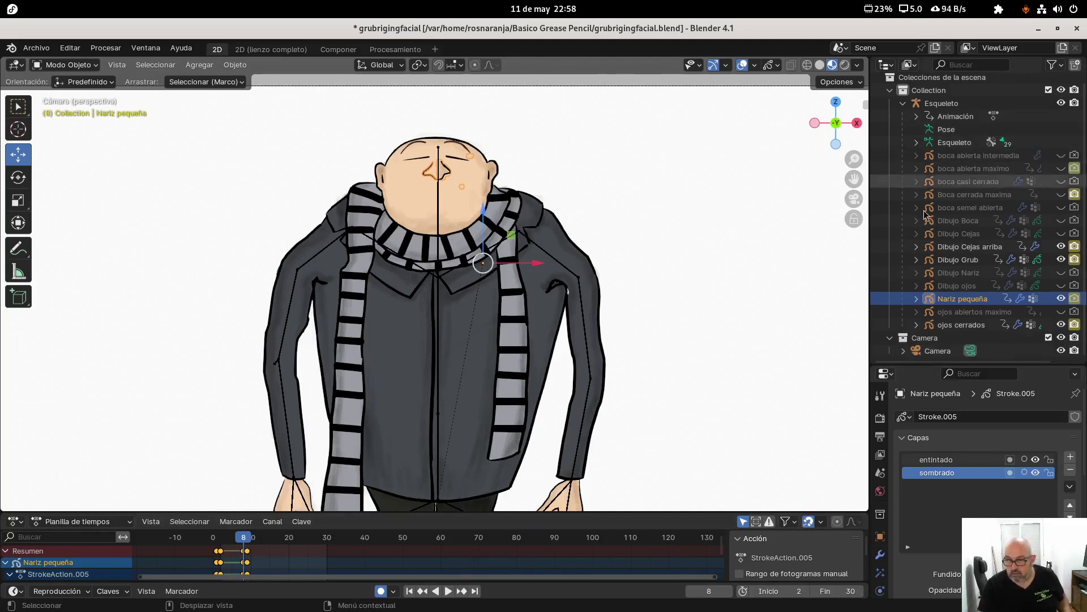
click(219, 541)
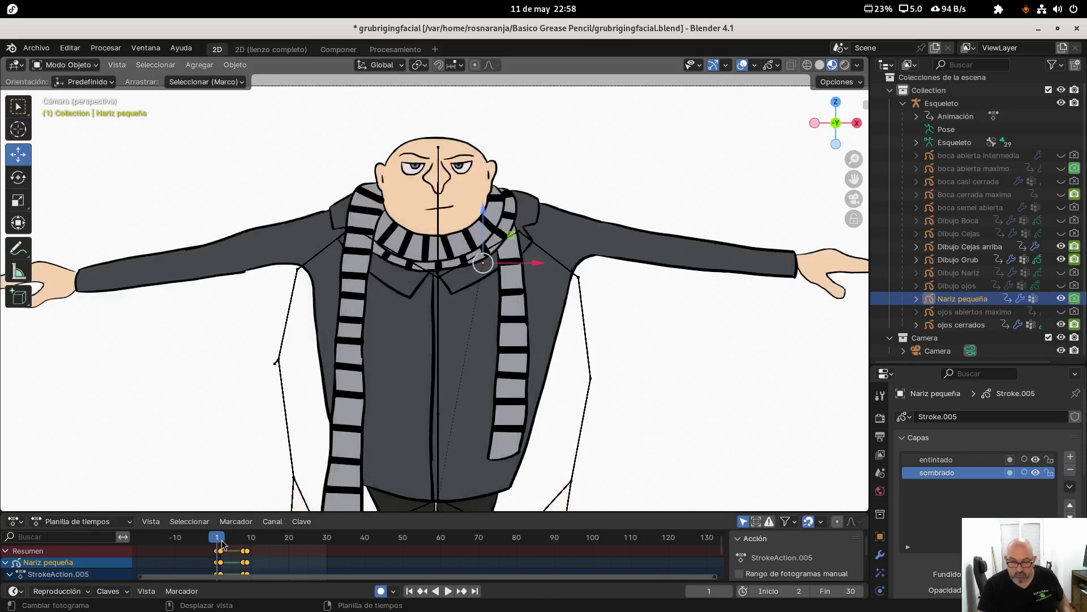
Step: At frame 2, show Dibujo Nariz in the viewport and hide Nariz pequeña
click(222, 541)
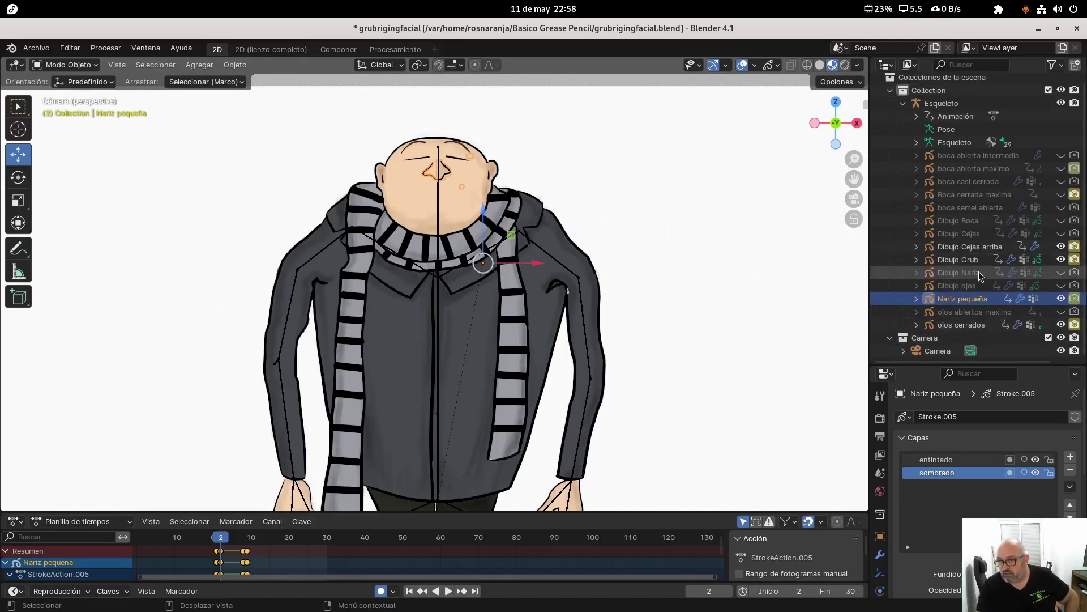
click(1061, 273)
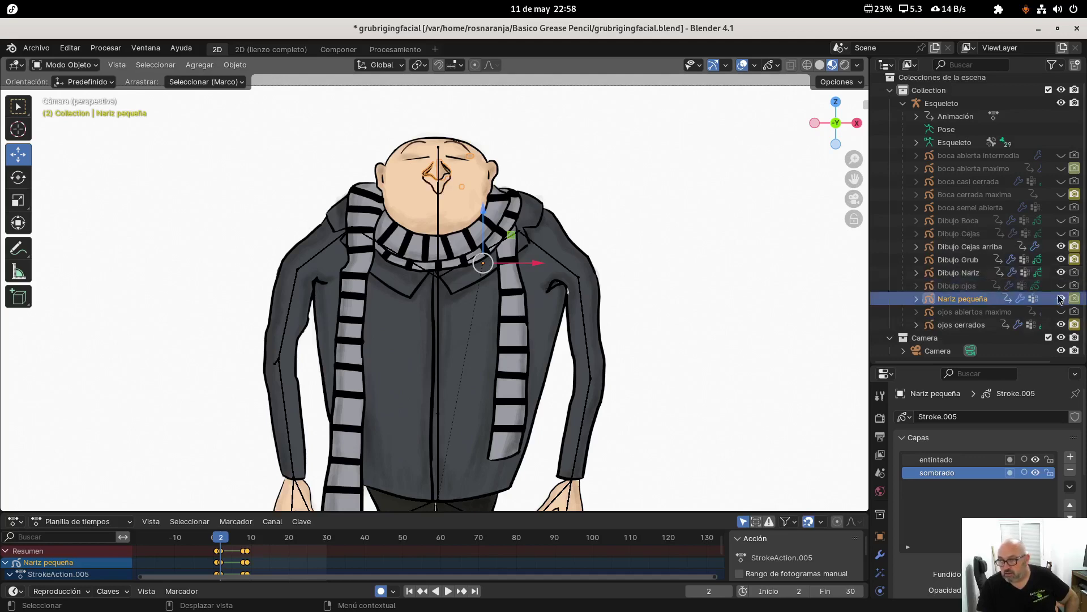
click(1062, 300)
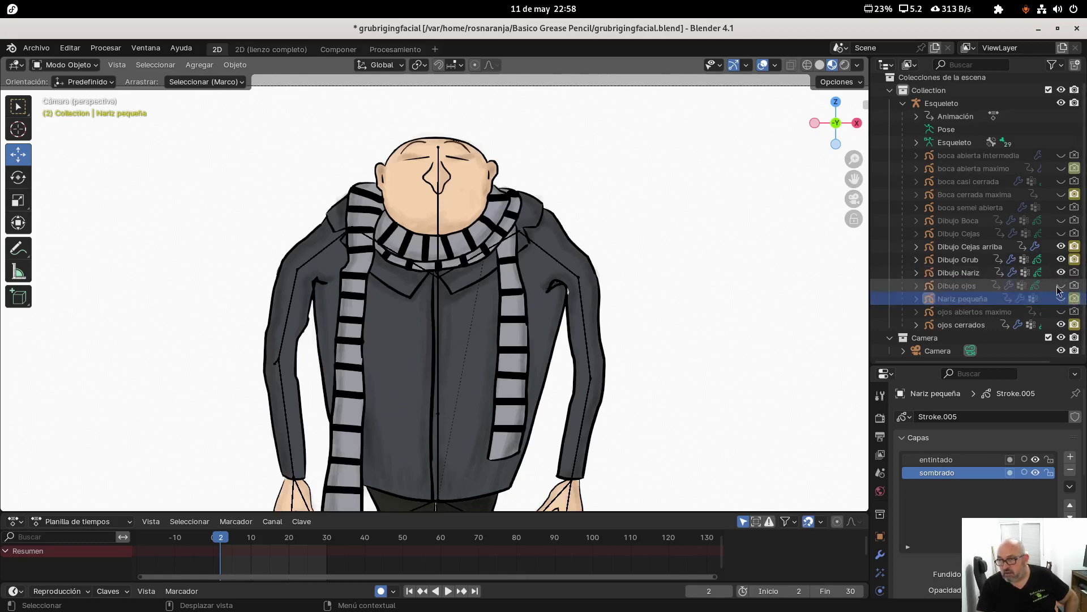
Step: Keyframe Dibujo Nariz as enabled in renders at frames 2 and 8
click(960, 273)
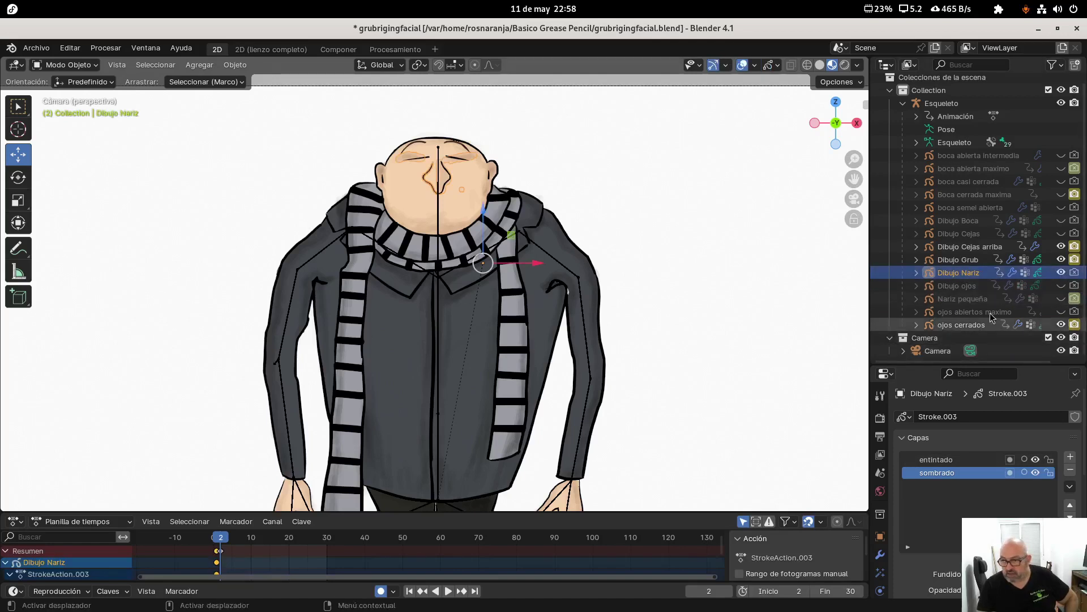
right_click(1074, 278)
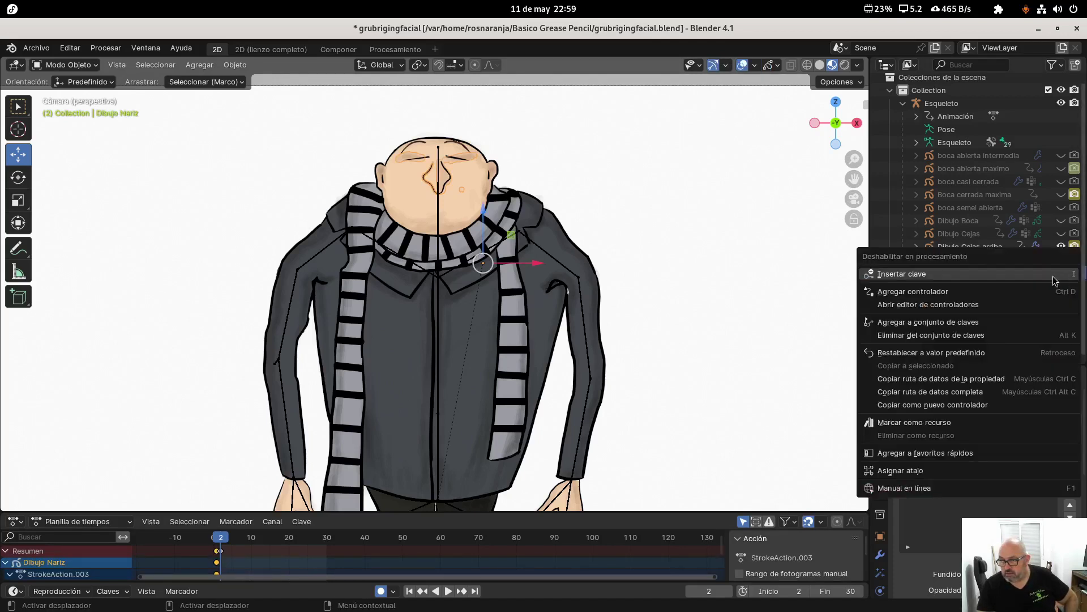
click(1068, 273)
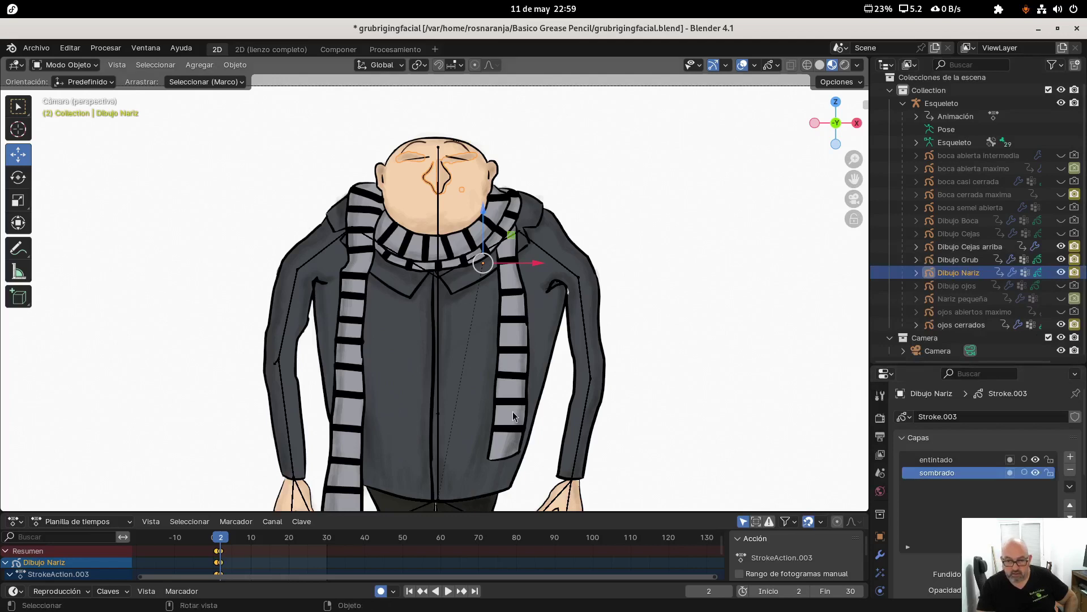
click(243, 537)
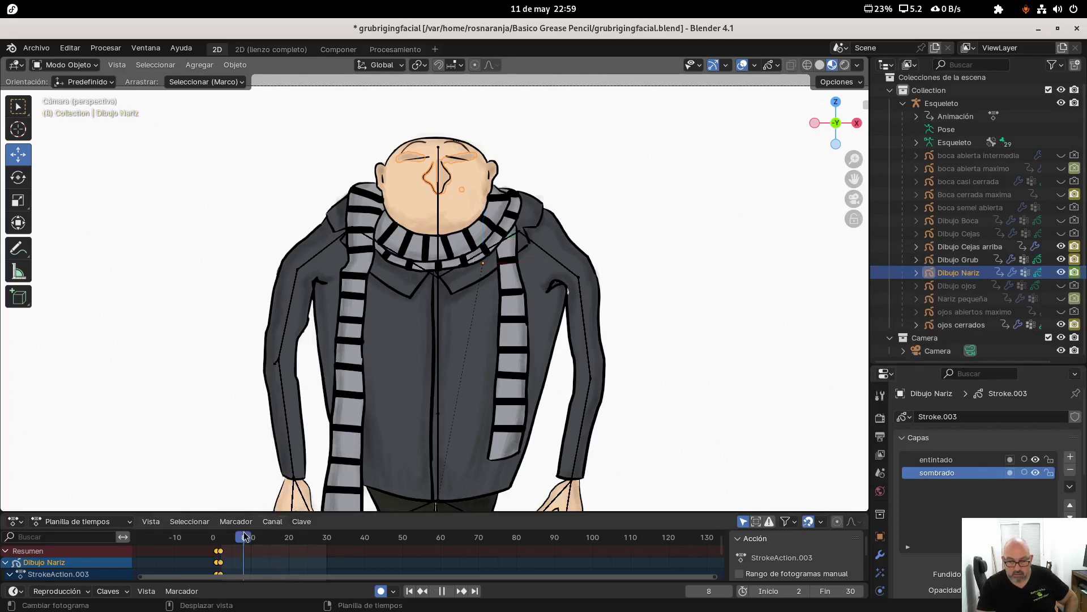
right_click(1074, 272)
click(1047, 272)
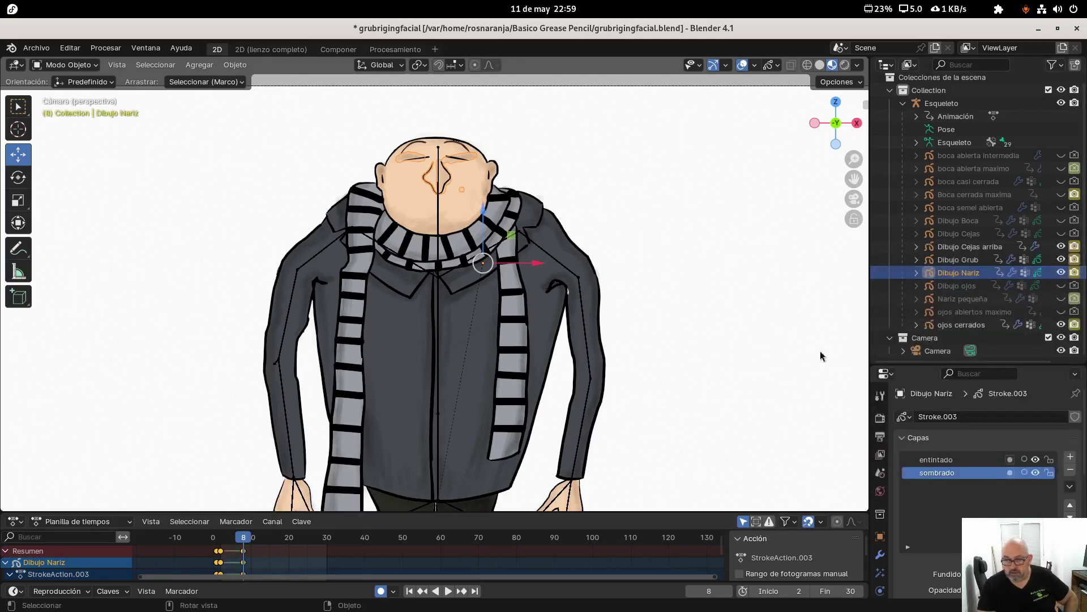
Step: At frame 9, disable Dibujo Nariz in renders, keyframe that state, and clear the object selection
click(729, 594)
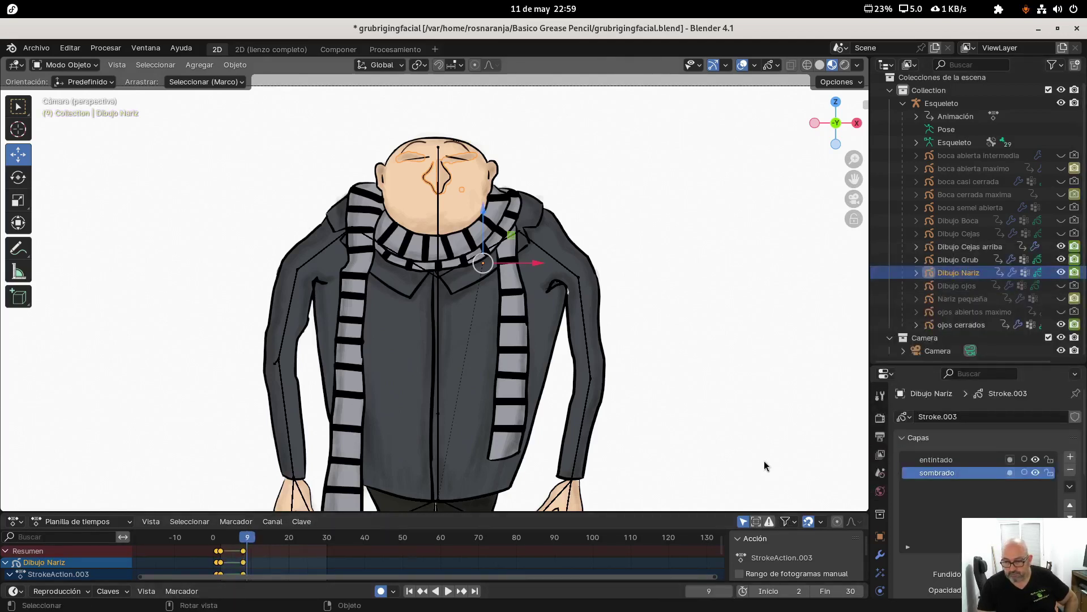
click(1075, 272)
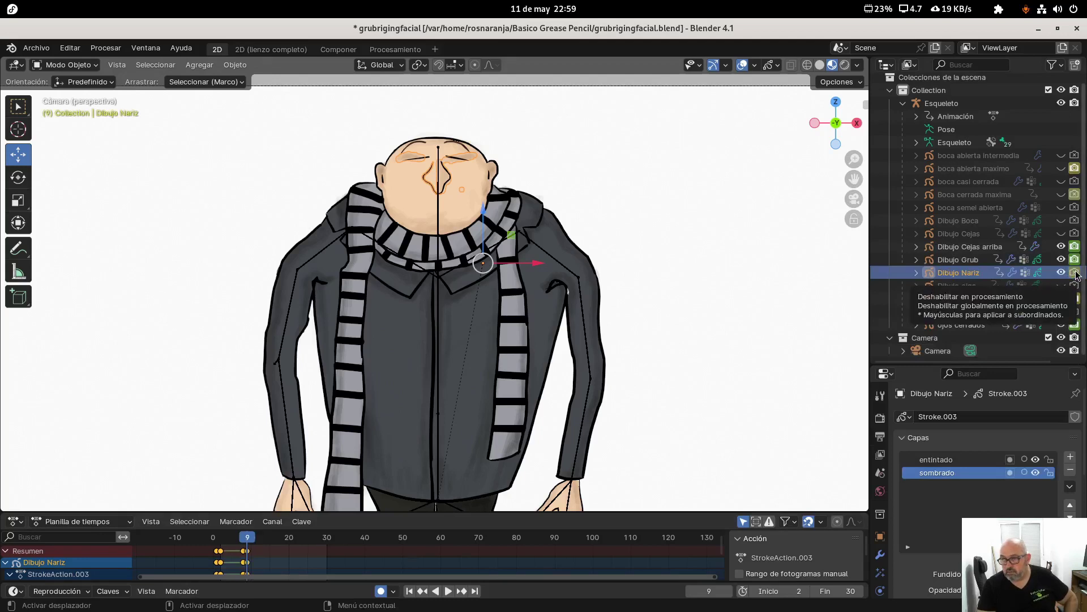
key(alt+a)
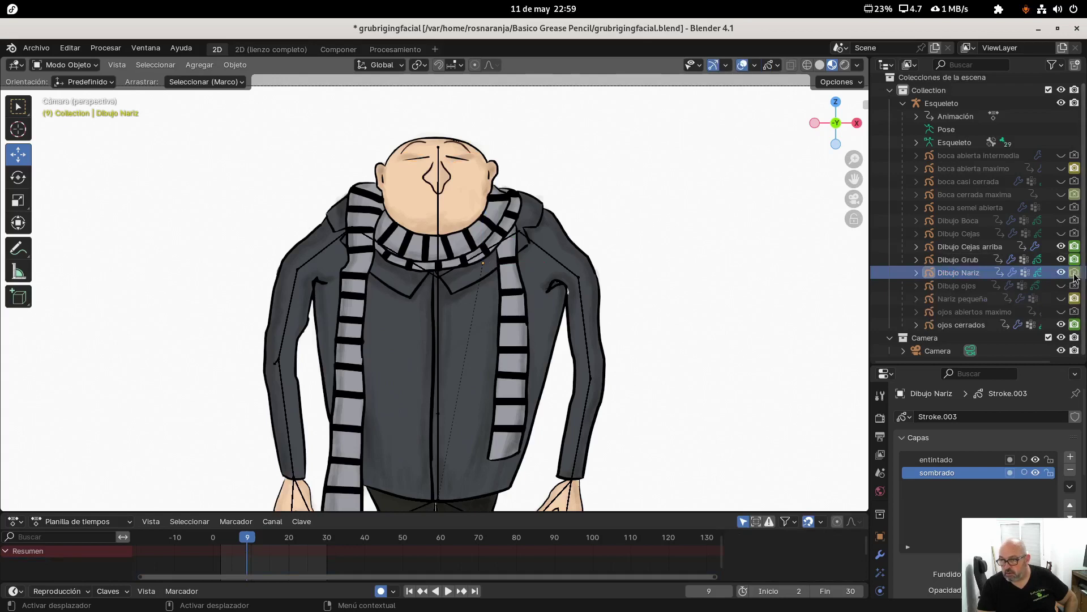
right_click(1072, 275)
key(Escape)
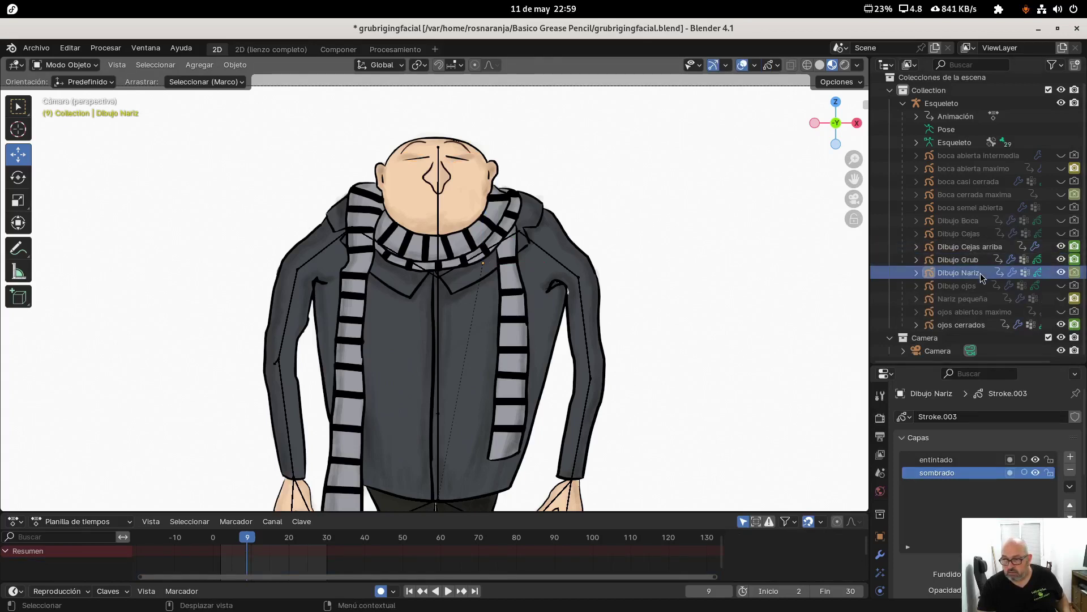
Step: Select ojos cerrados, keyframe it as disabled in renders at frame 9, and return to frame 2
click(463, 165)
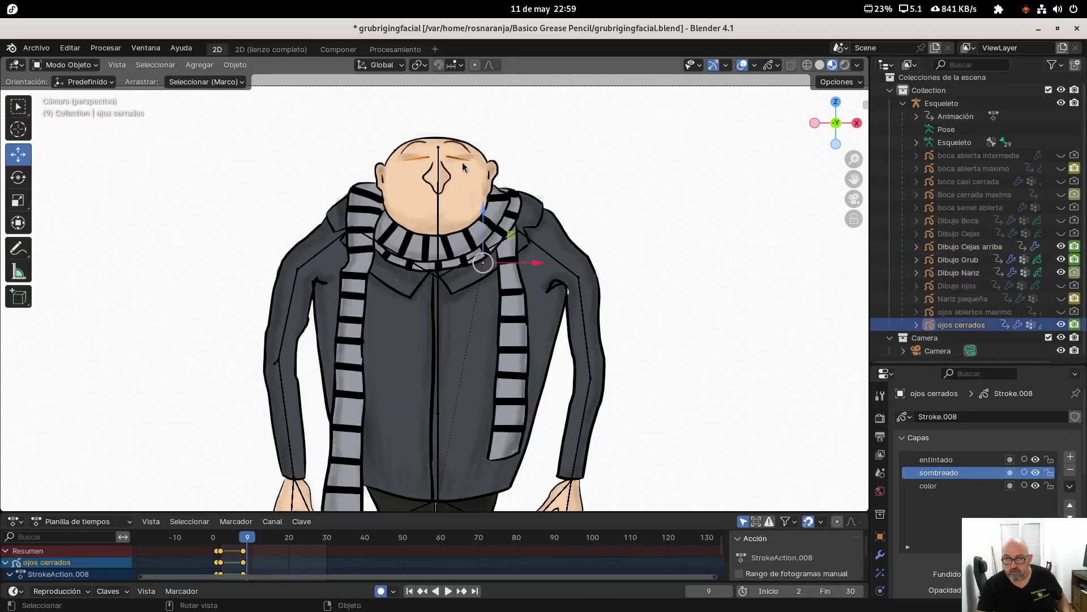
click(220, 547)
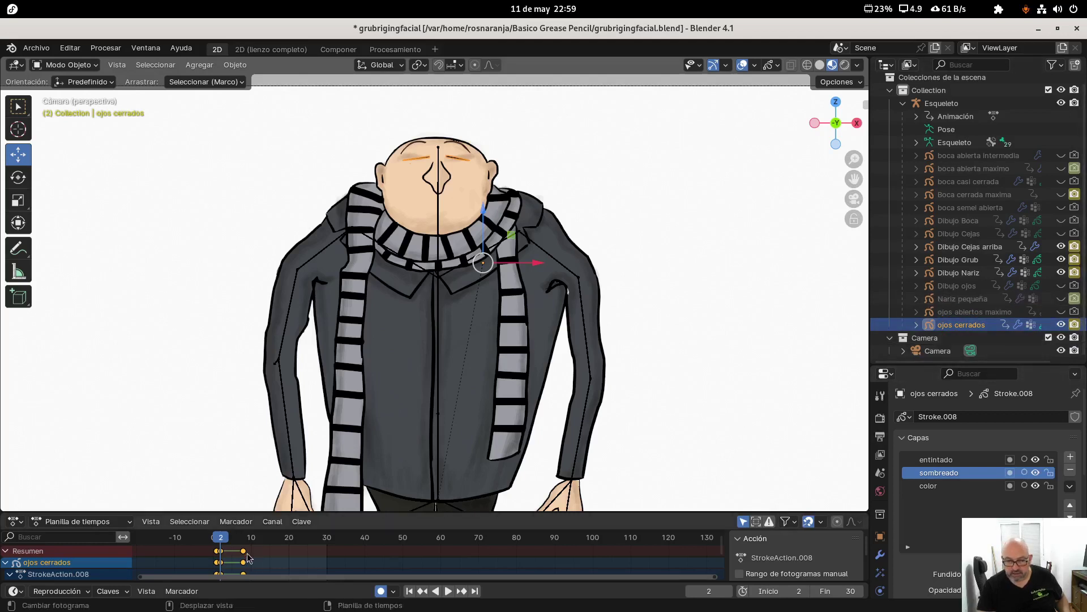
key(Up)
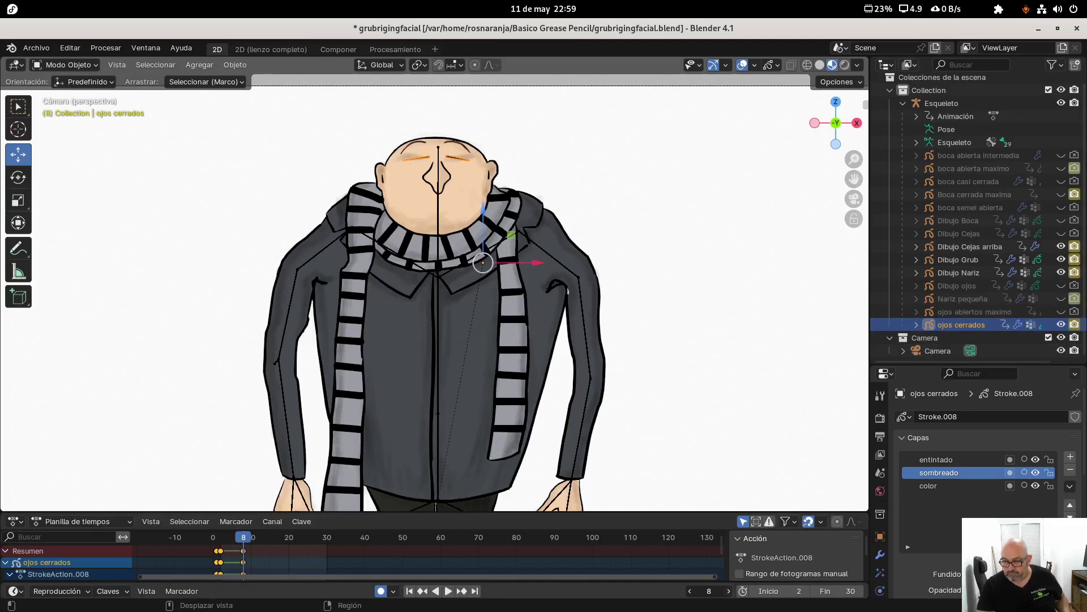
click(730, 591)
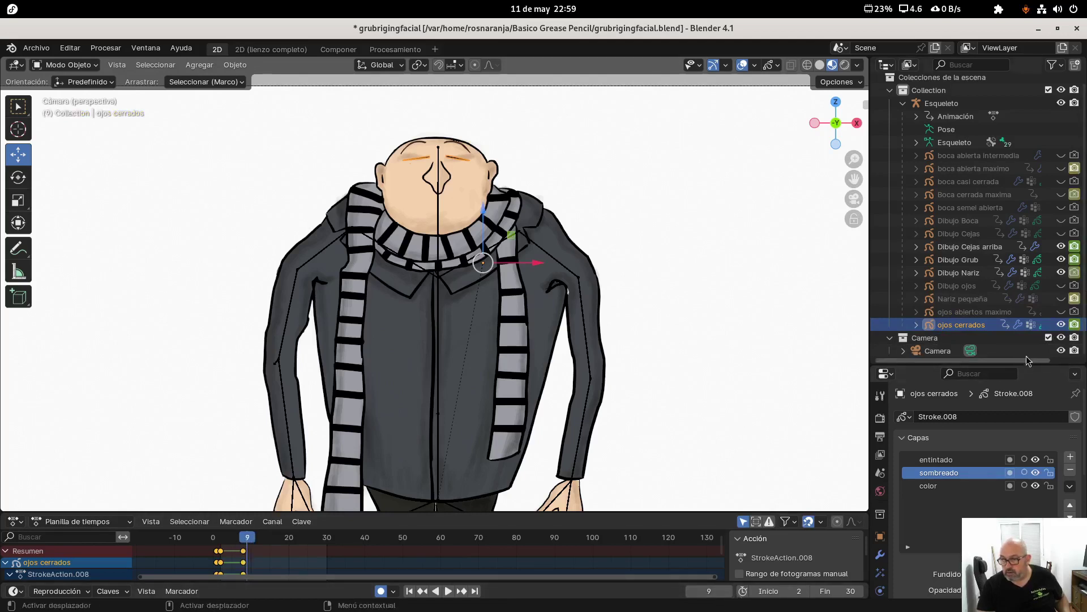
click(1074, 325)
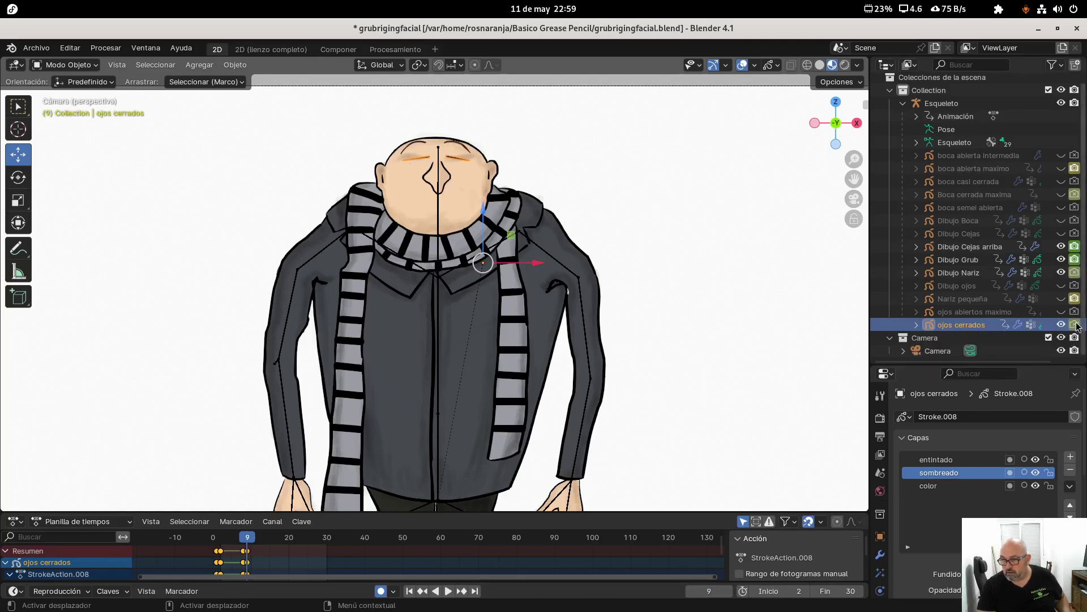
right_click(1074, 325)
key(Escape)
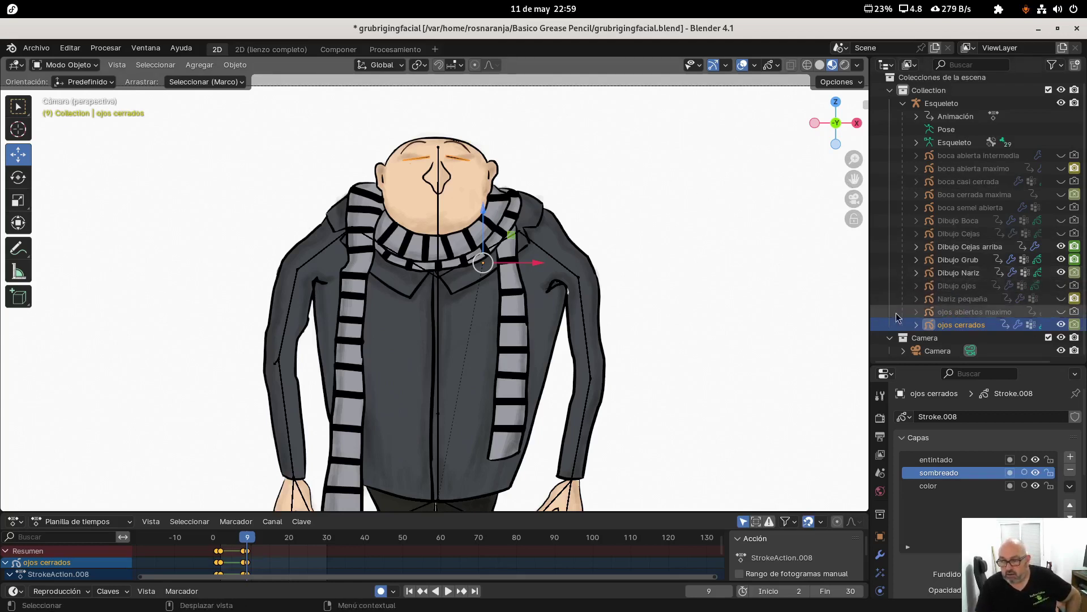
click(221, 543)
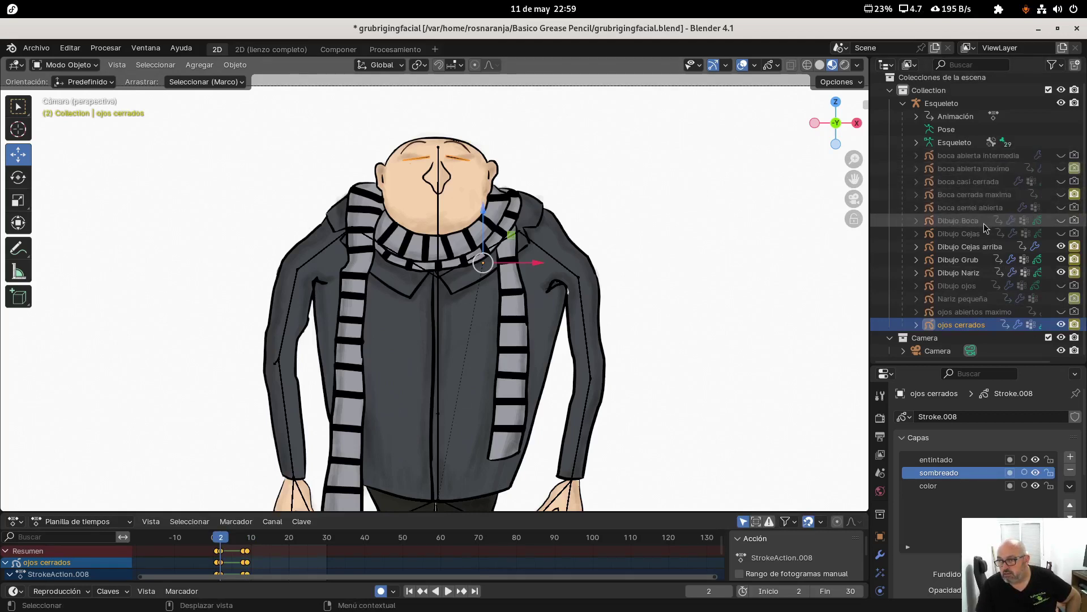
scroll(984, 228, up, 1)
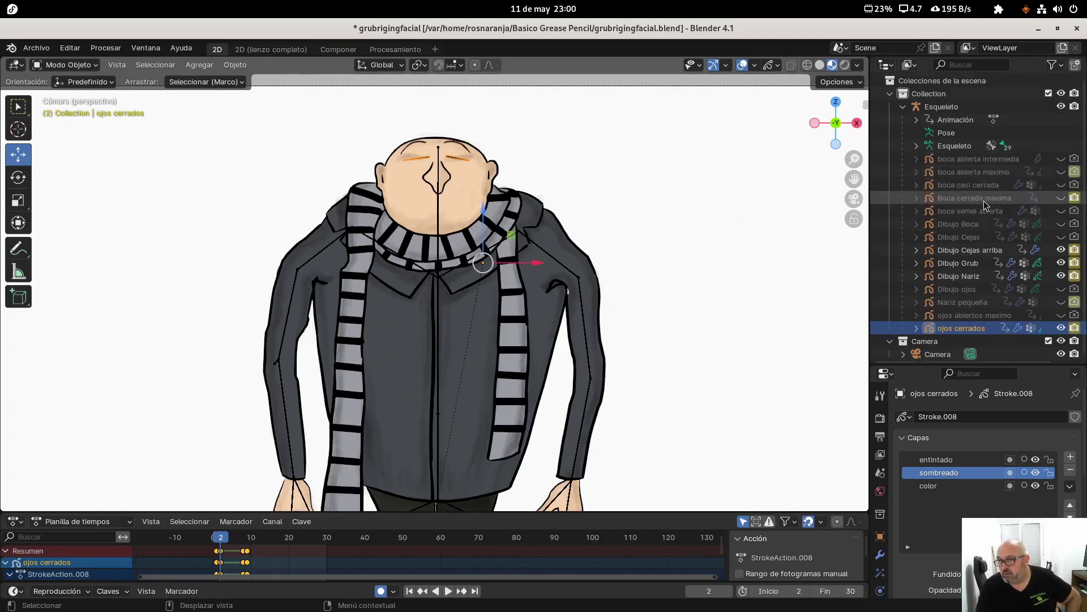
Step: At frame 2, disable ojos abiertos maximo in renders, keyframe that state, and hide the drawing in the viewport
scroll(984, 207, down, 1)
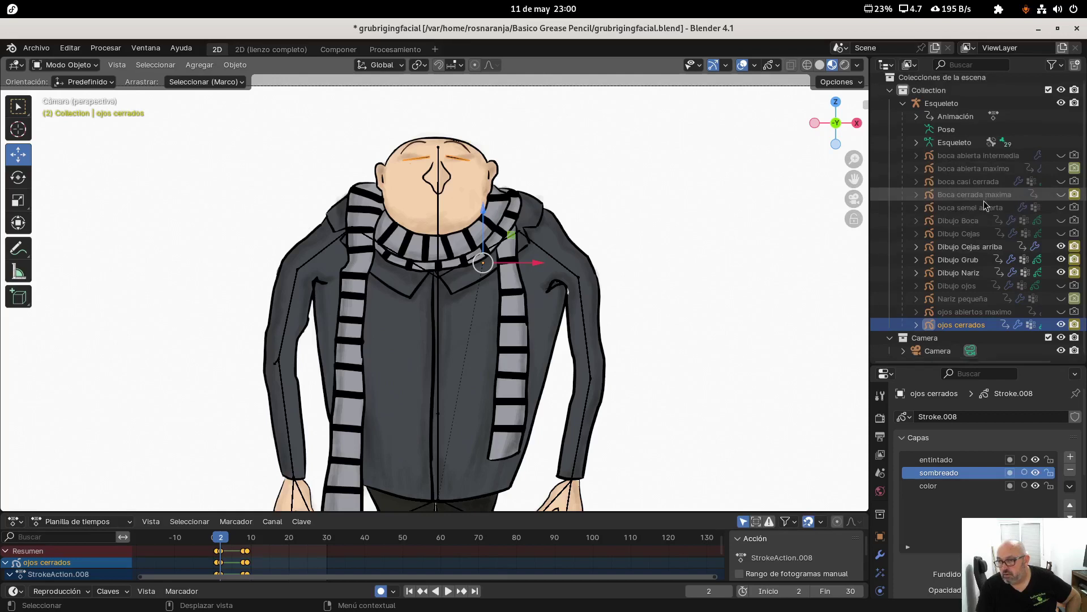
click(968, 313)
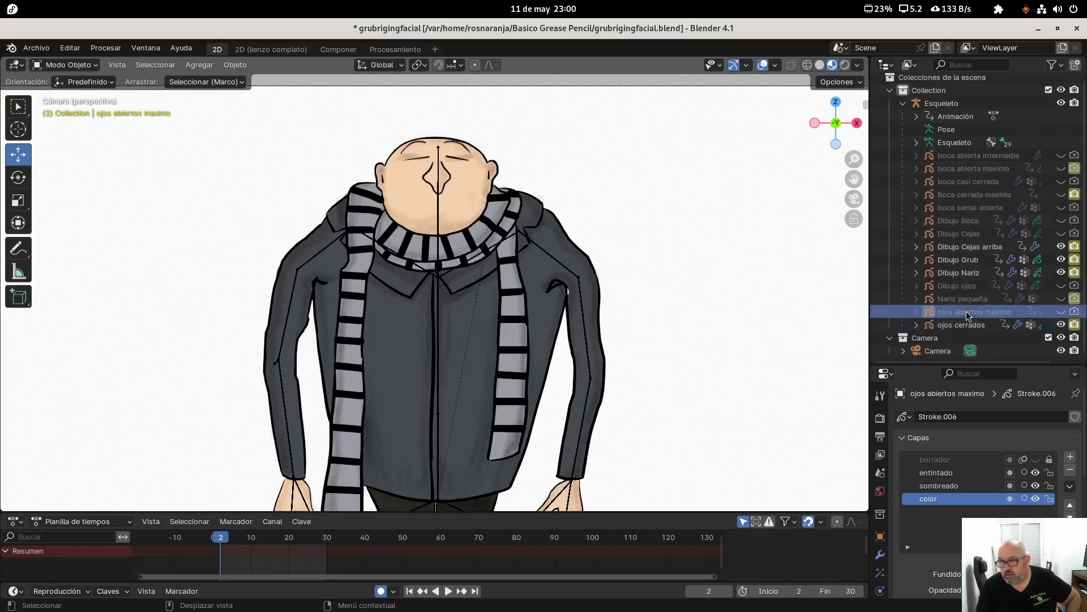
click(1061, 312)
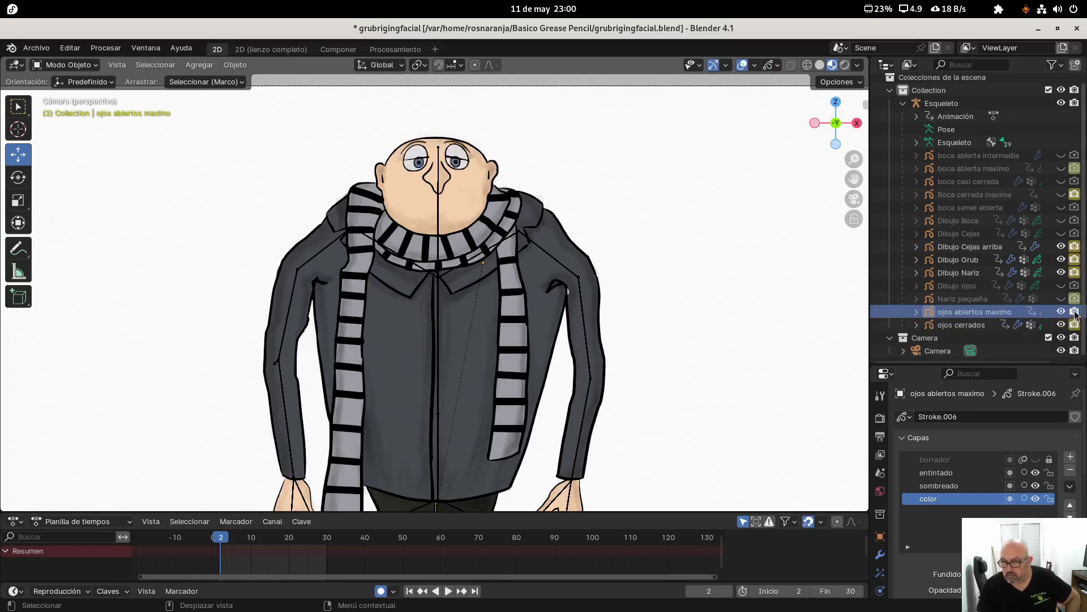
right_click(1076, 312)
key(Escape)
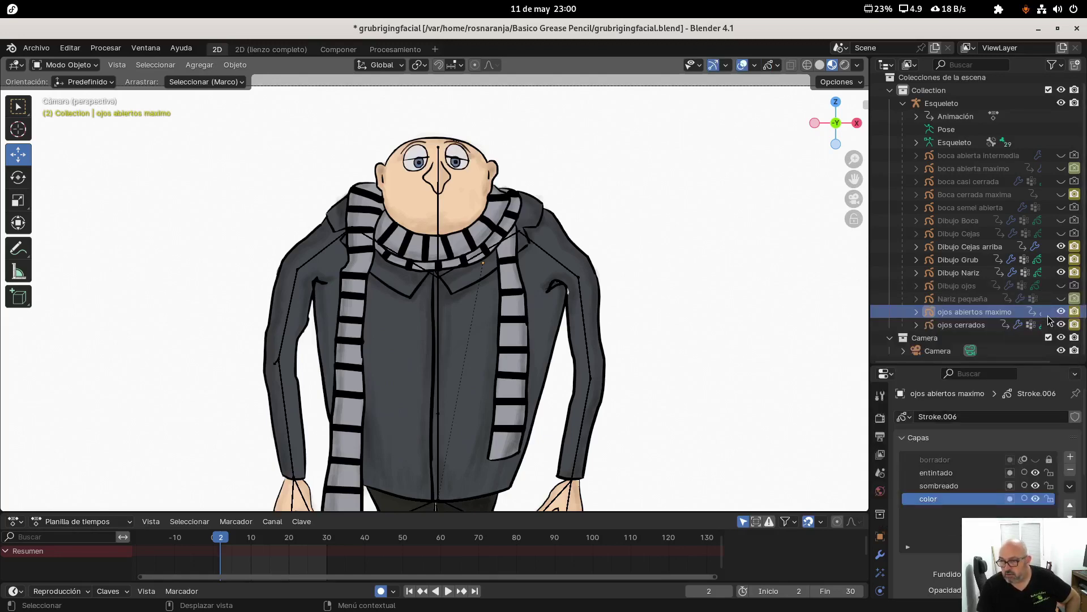
right_click(1074, 317)
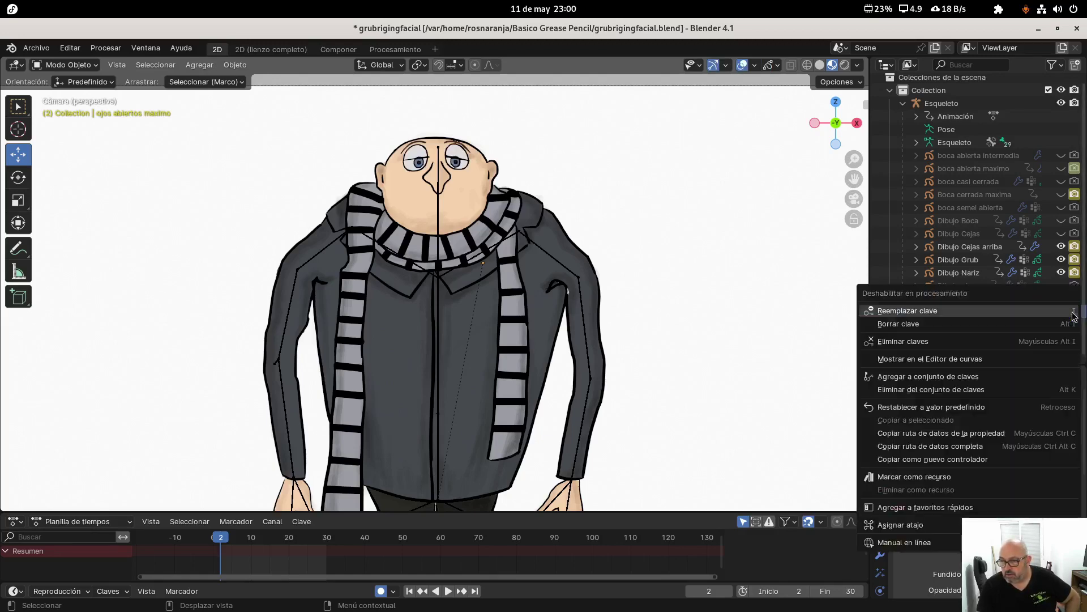
click(1057, 315)
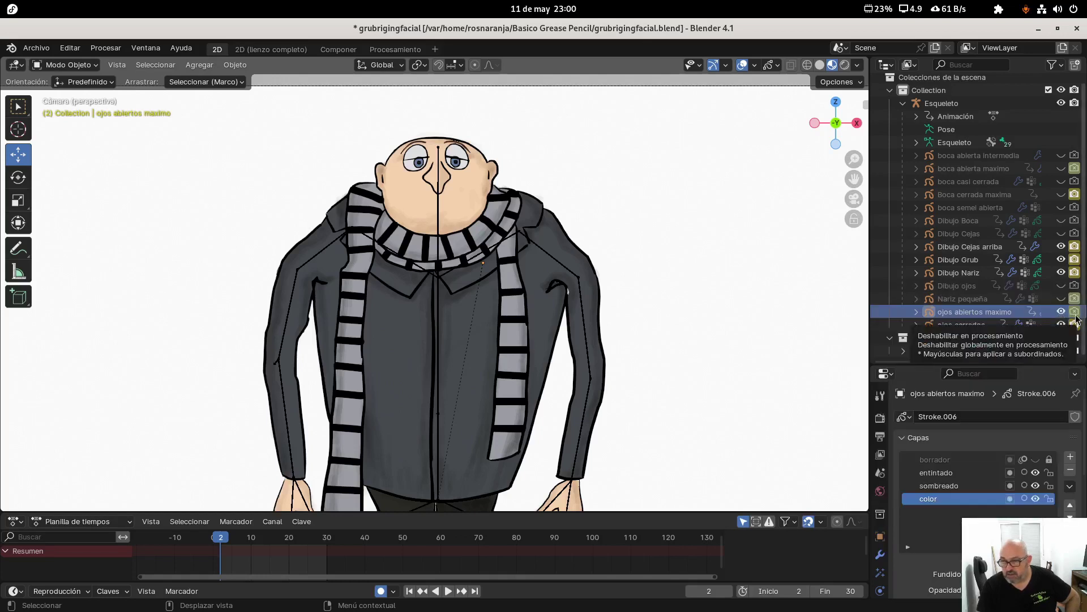
click(1061, 312)
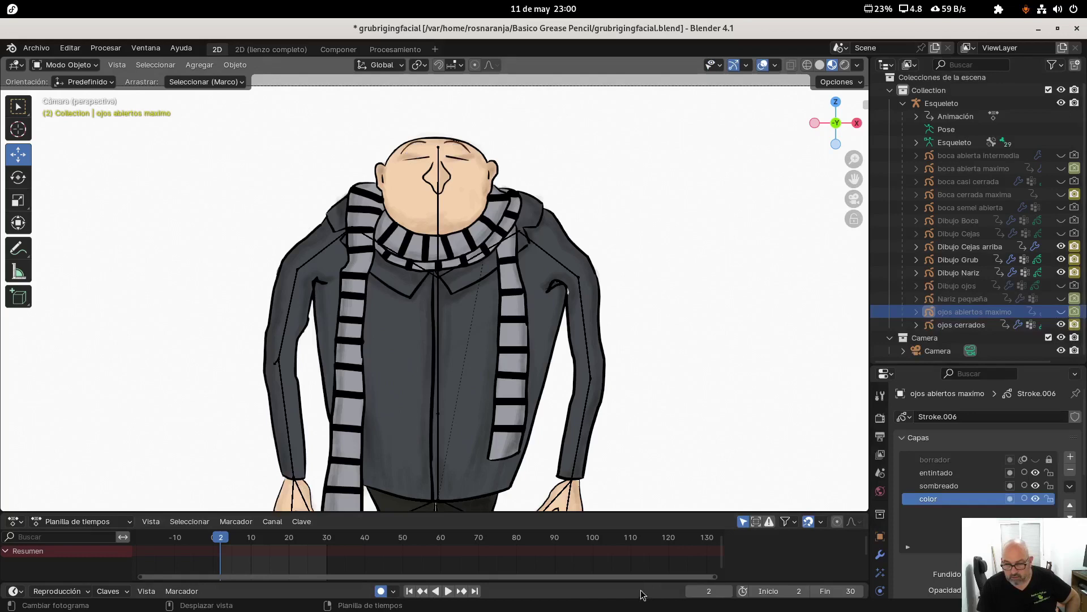
Step: Keyframe ojos abiertos maximo as disabled in renders at frame 8
click(729, 594)
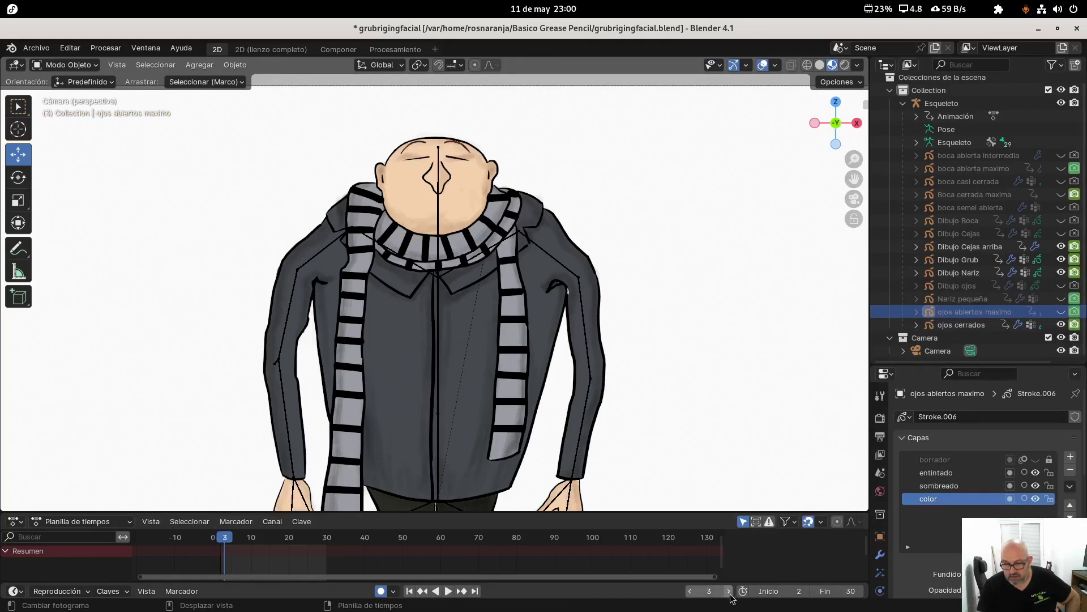
click(729, 593)
click(730, 594)
click(730, 594)
click(730, 593)
click(729, 593)
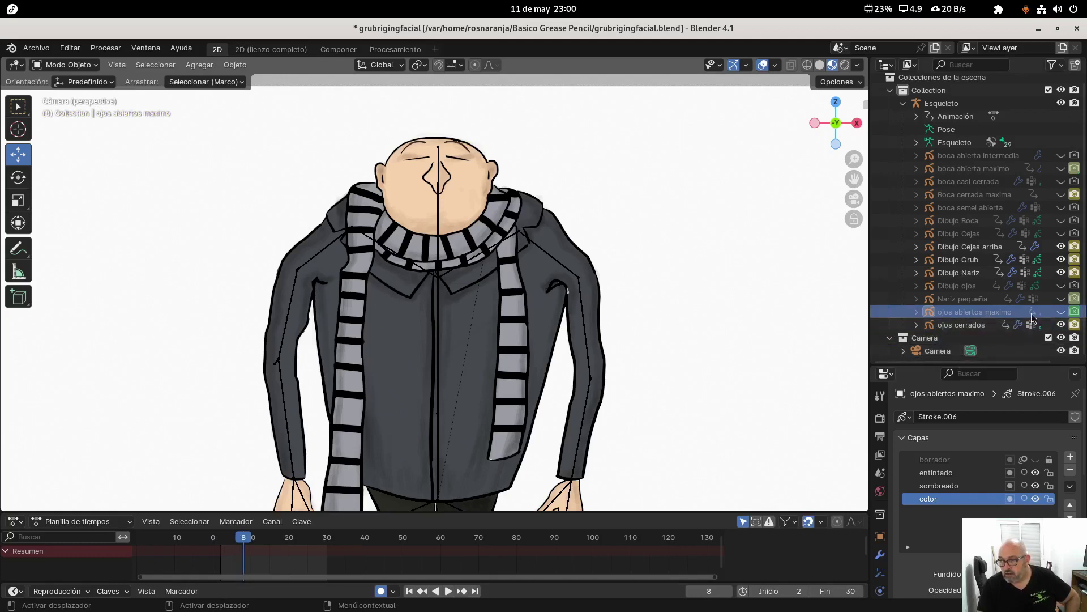
right_click(1075, 315)
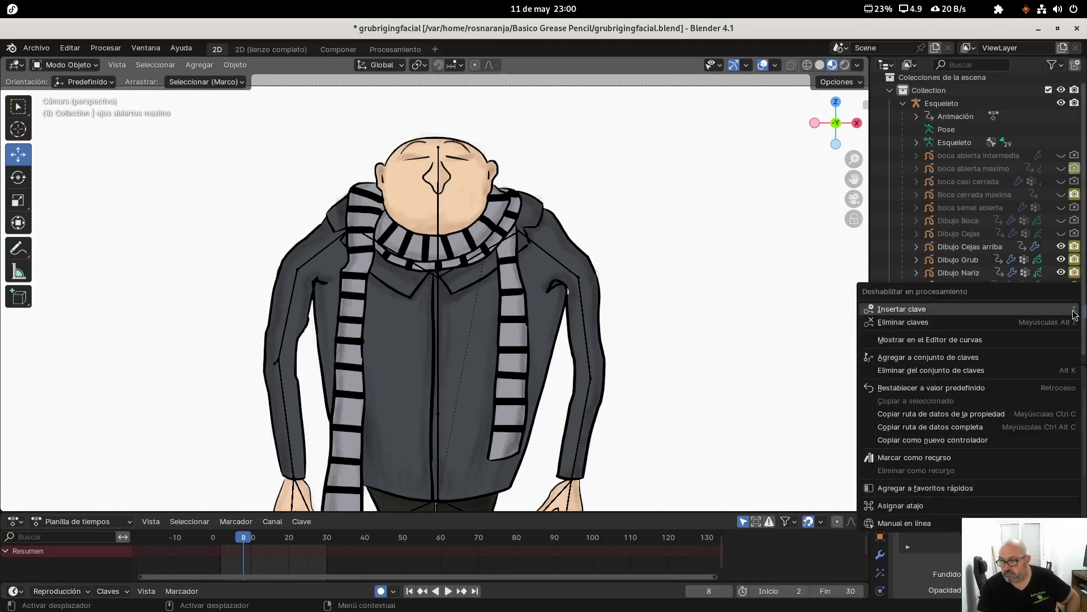
click(1062, 310)
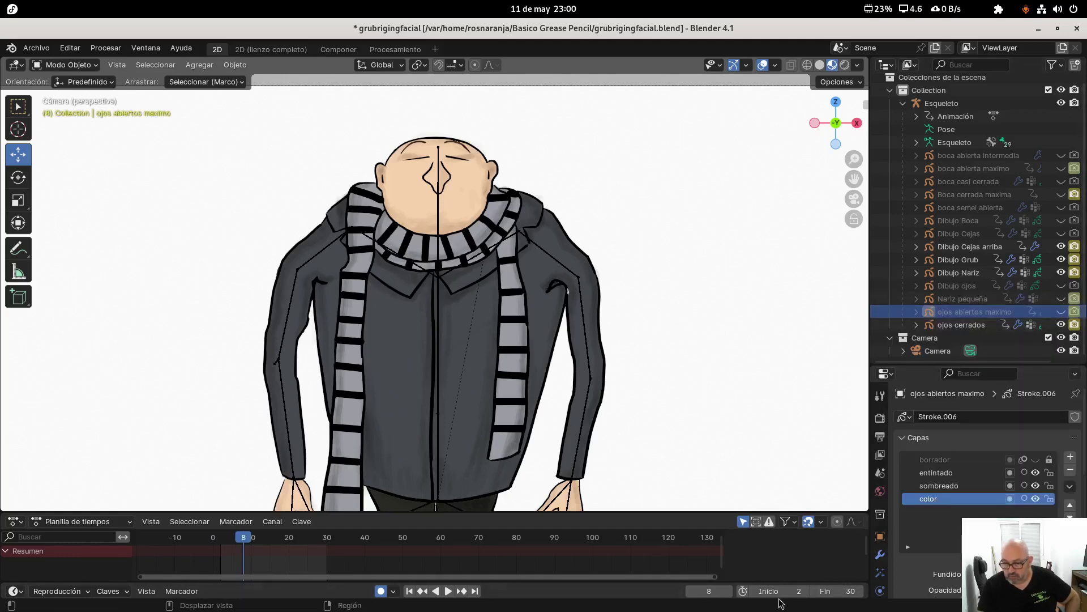
Step: At frame 9, enable ojos abiertos maximo in renders and keyframe that state
click(728, 590)
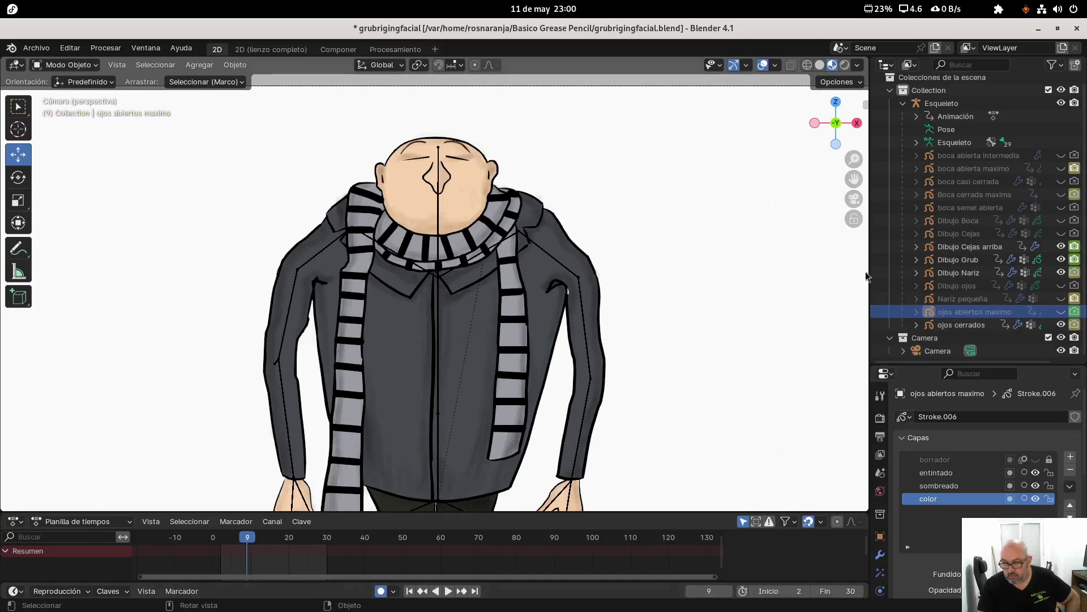
click(1061, 312)
click(1061, 312)
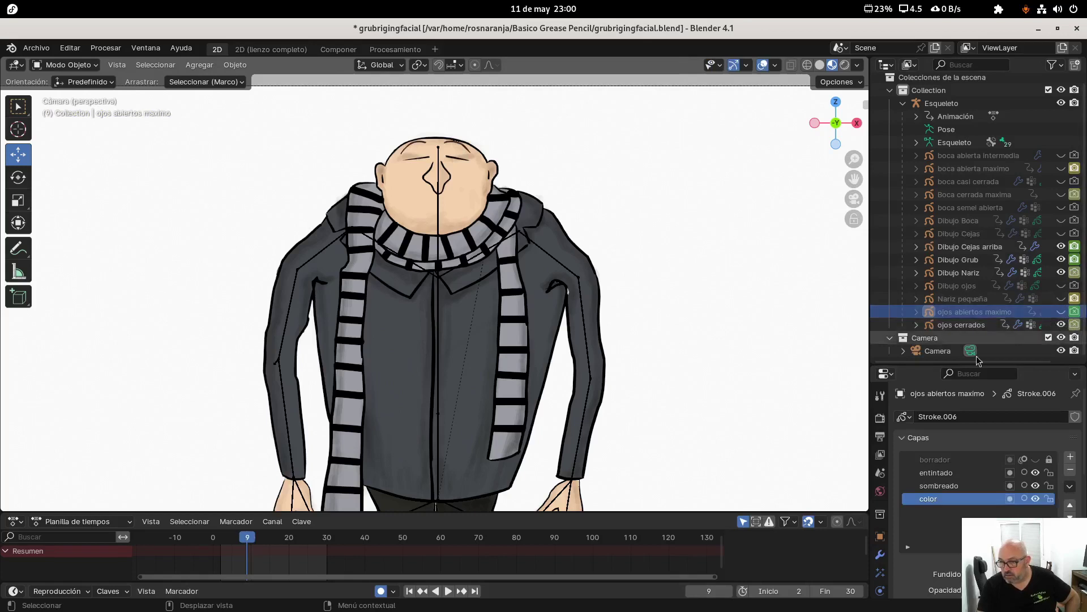
key(i)
right_click(1074, 315)
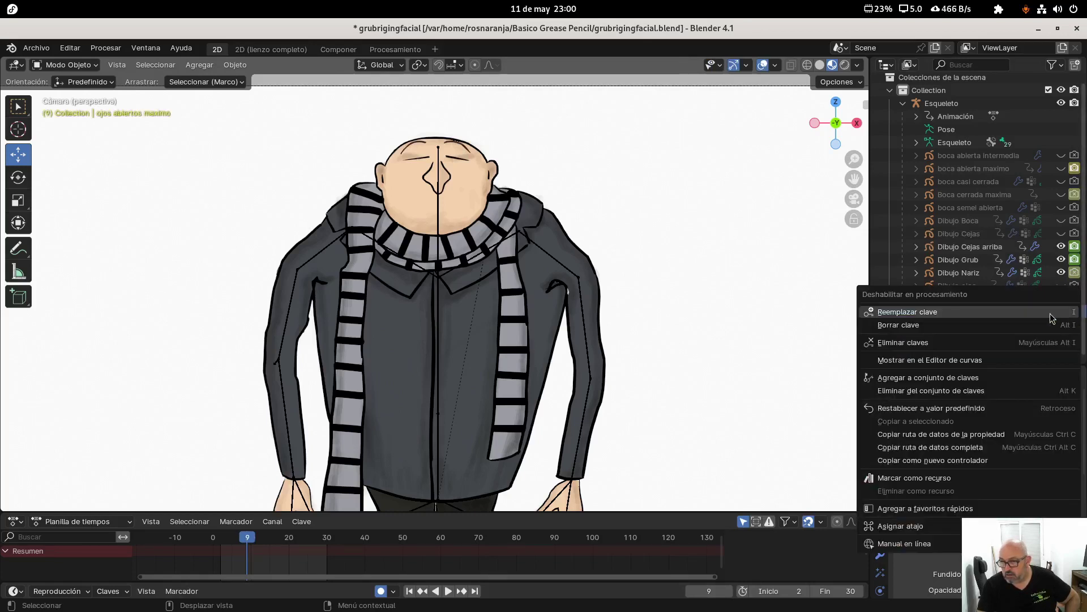
click(1051, 317)
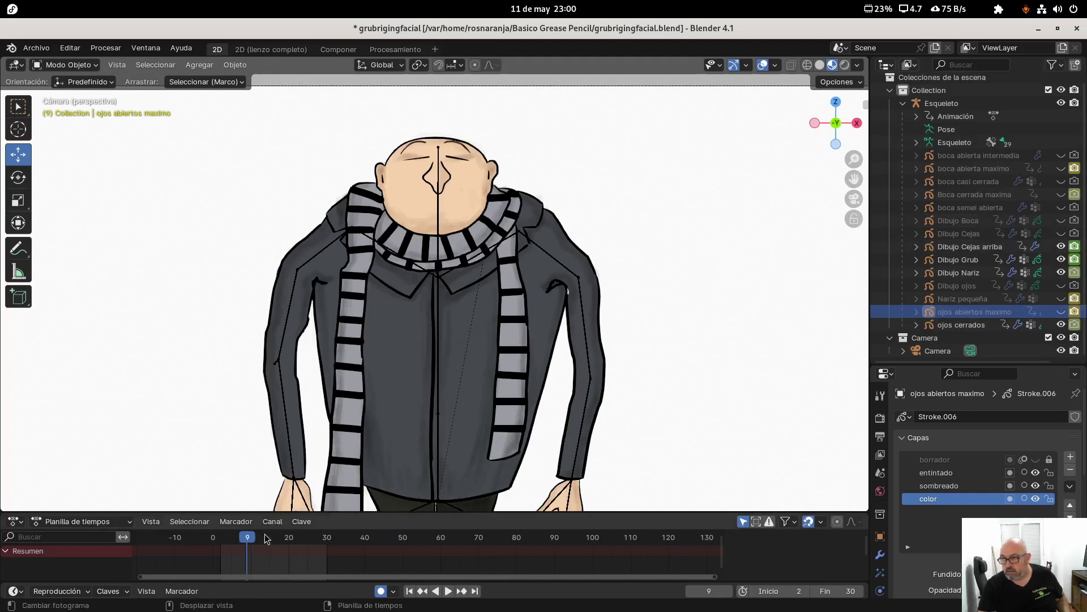
Step: Return to frame 2 and show Boca cerrada maxima in the viewport
click(225, 544)
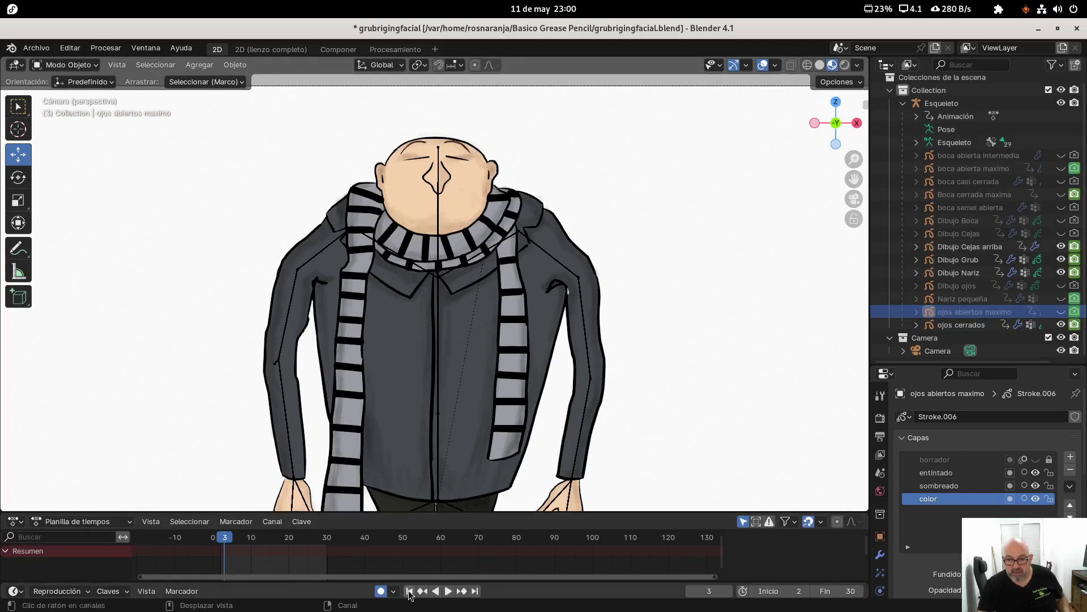
click(691, 592)
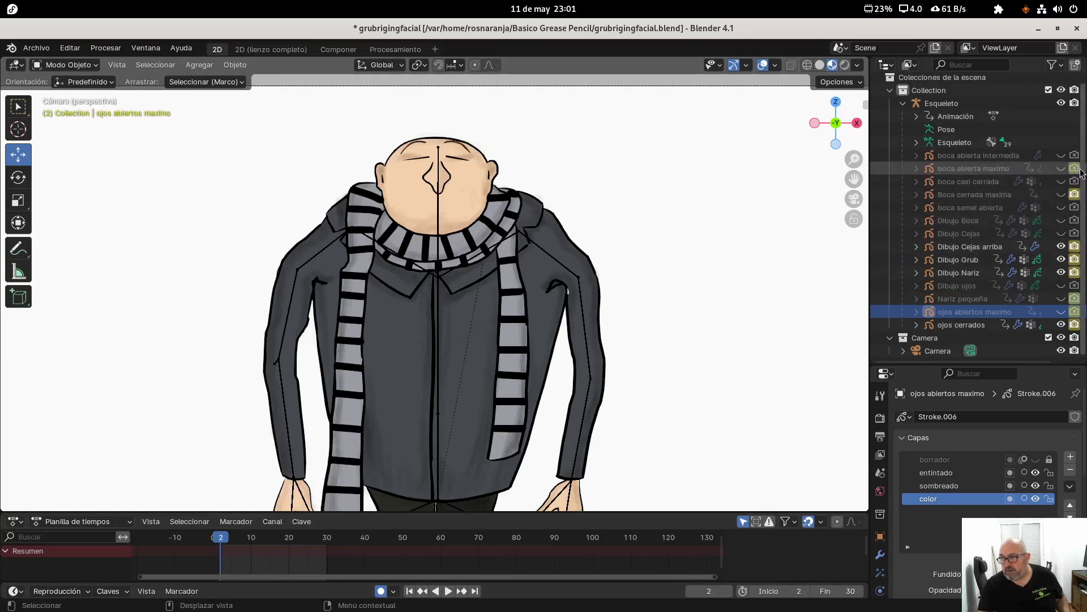
click(1061, 195)
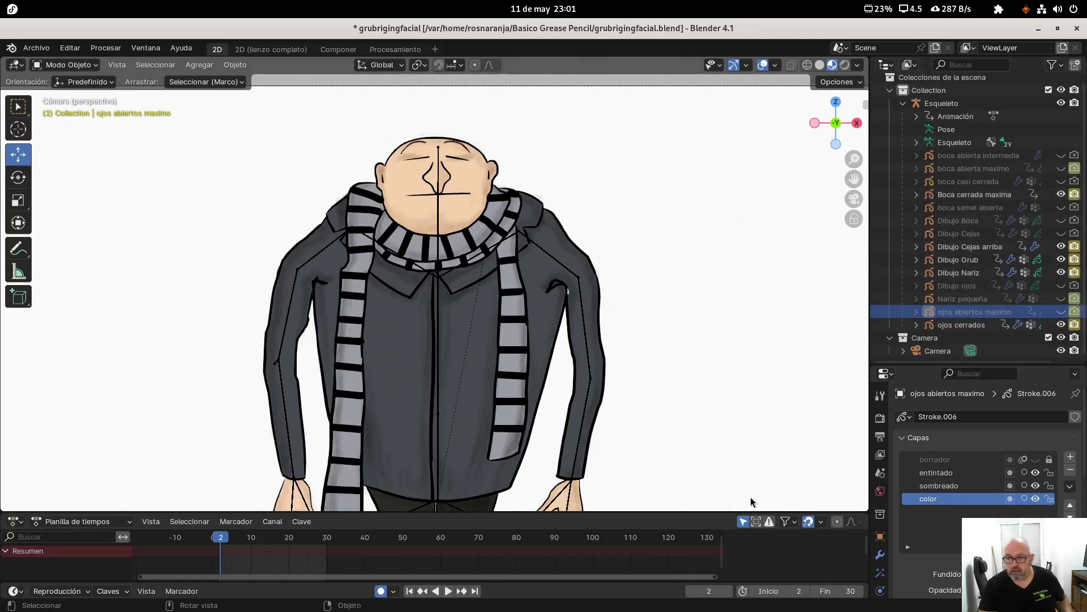
Step: At frame 9, show boca abierta maximo and Nariz pequeña in the viewport in place of Boca cerrada maxima and Dibujo Nariz
drag(237, 532, 244, 535)
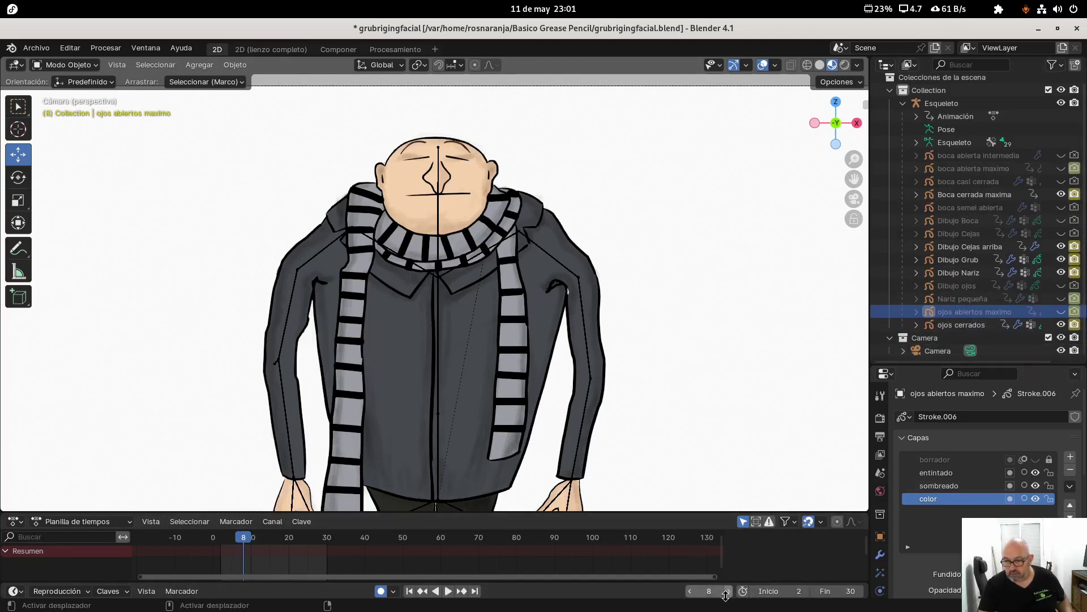
click(726, 592)
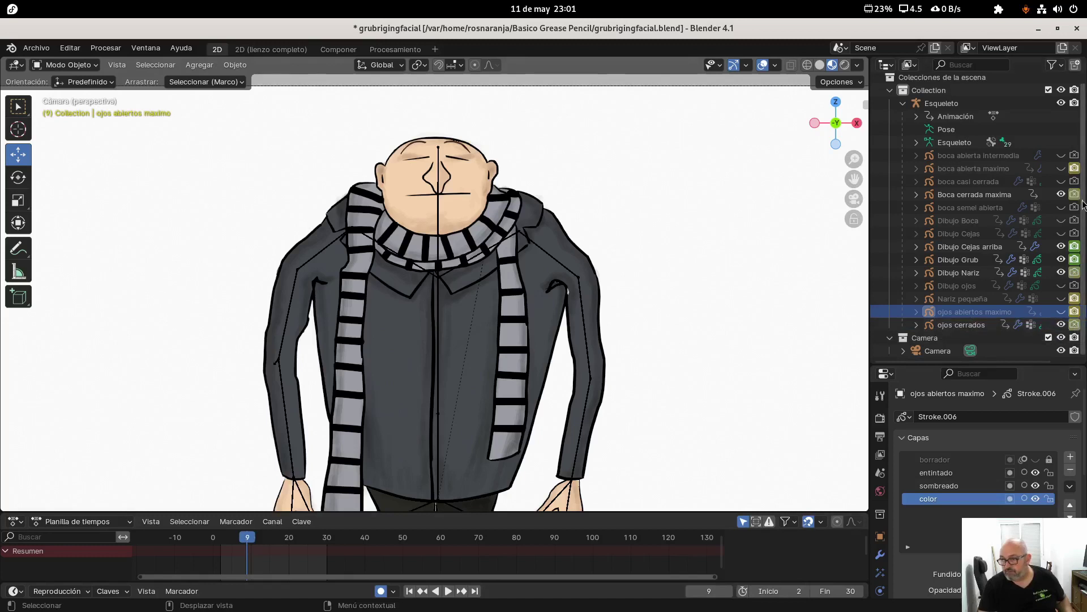
click(1061, 169)
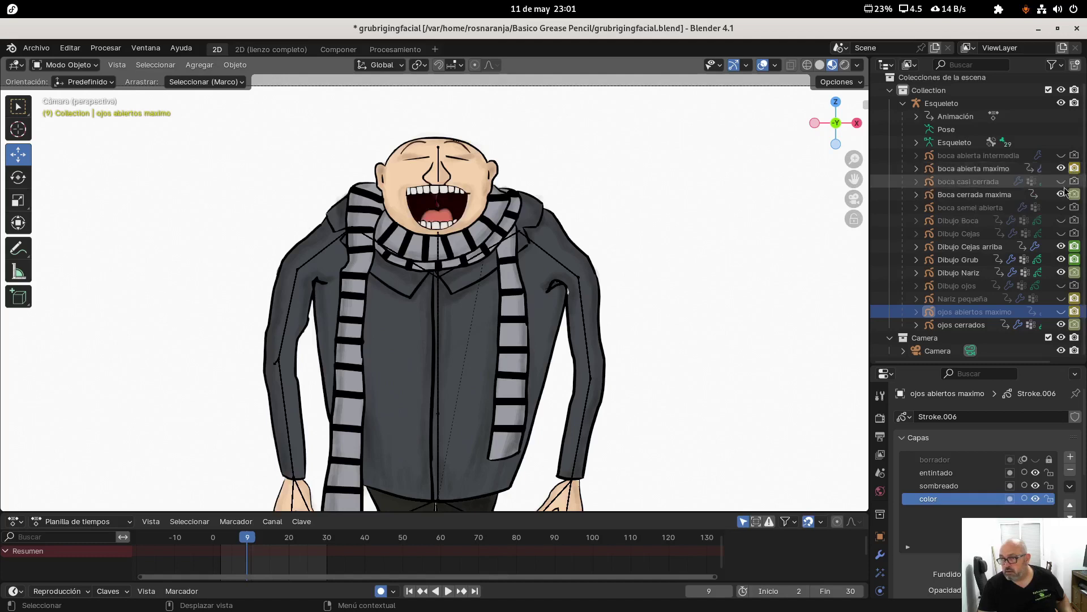
click(1061, 195)
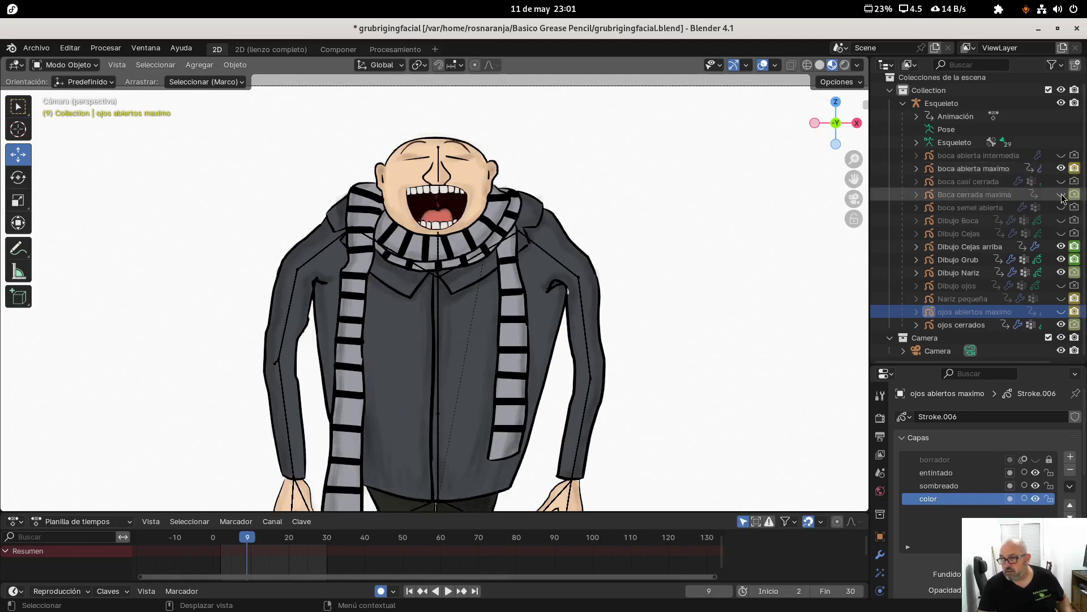
click(1062, 273)
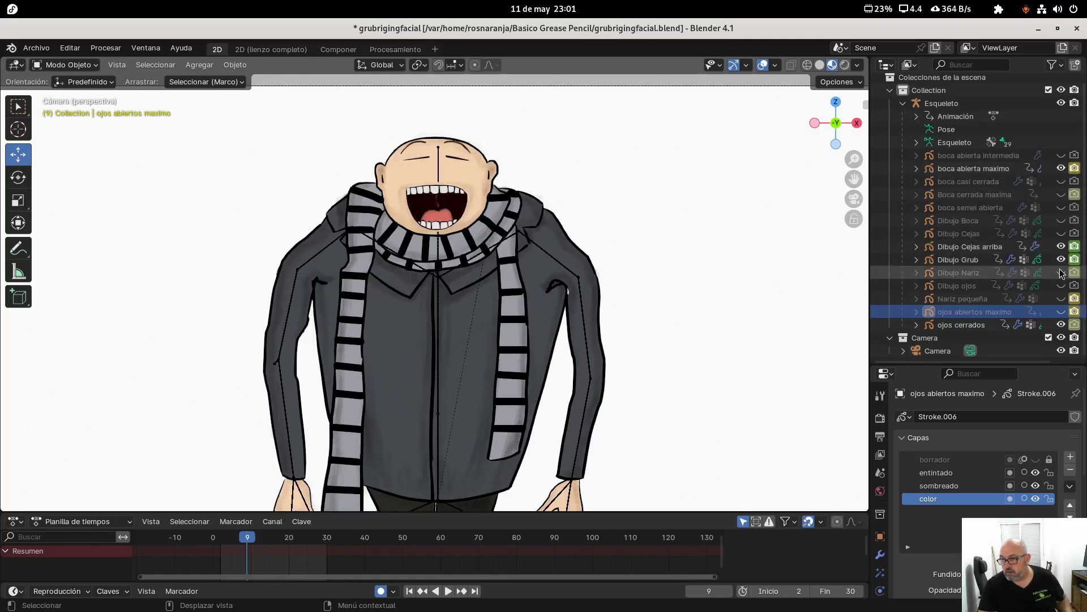
click(1061, 273)
click(1061, 299)
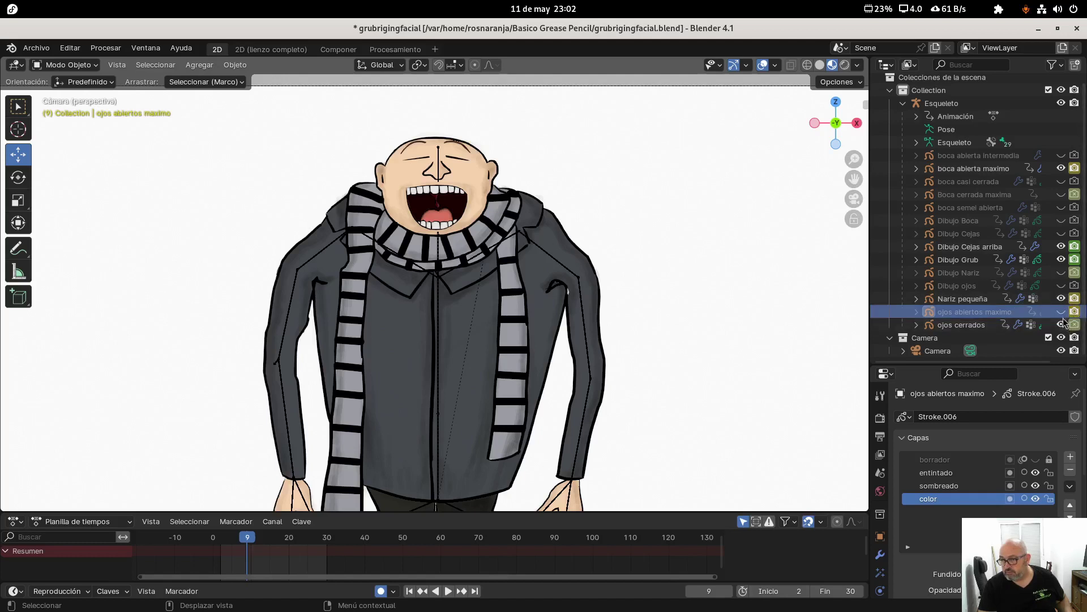
Step: Toggle the viewport visibility of ojos abiertos maximo to compare the open eyes with the closed ones
click(1061, 313)
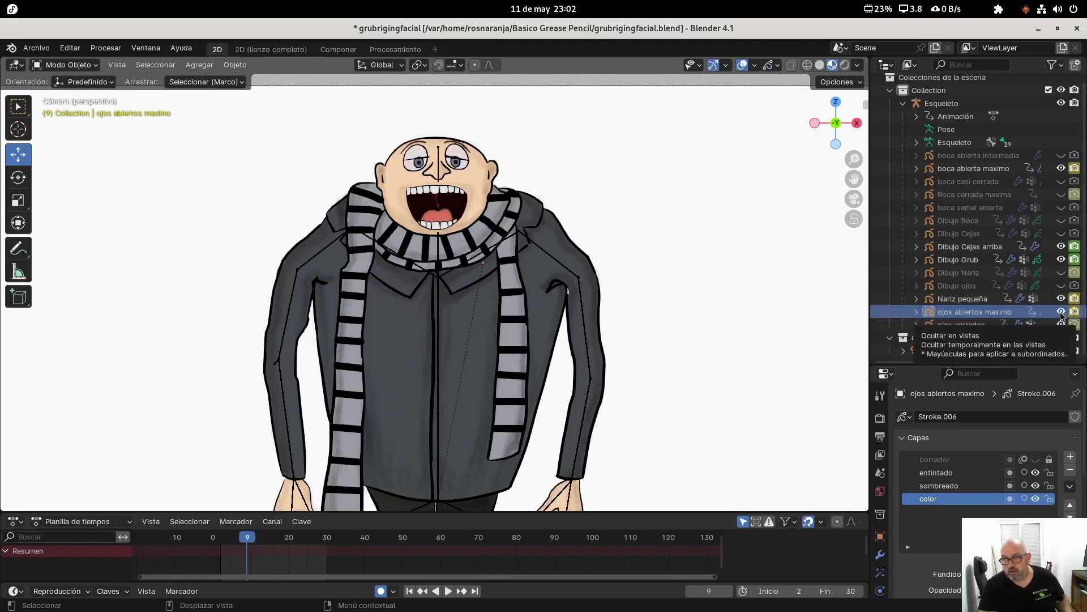
click(1061, 313)
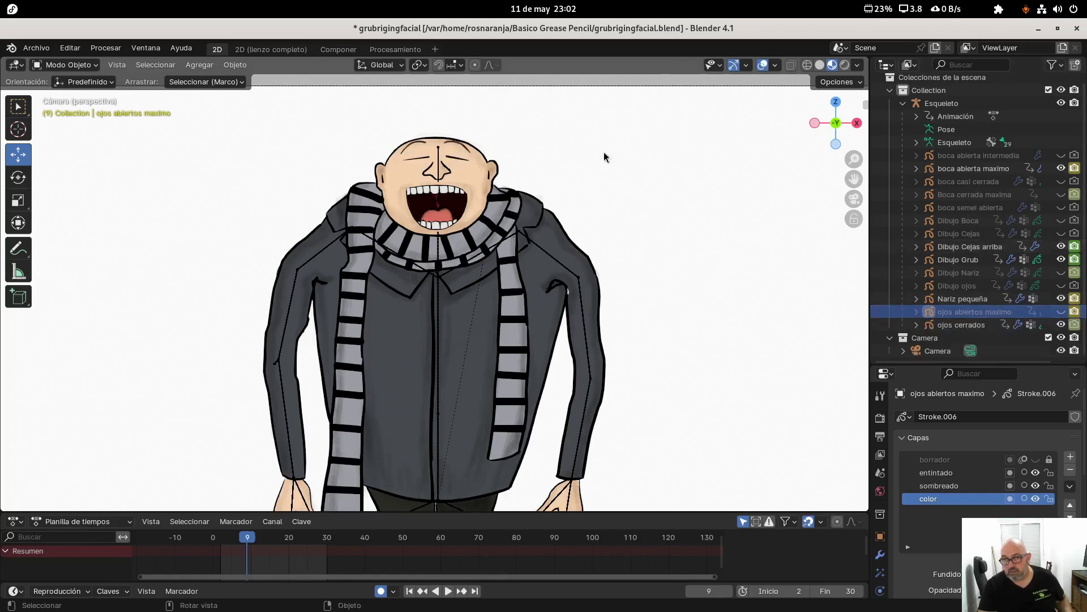
click(1062, 313)
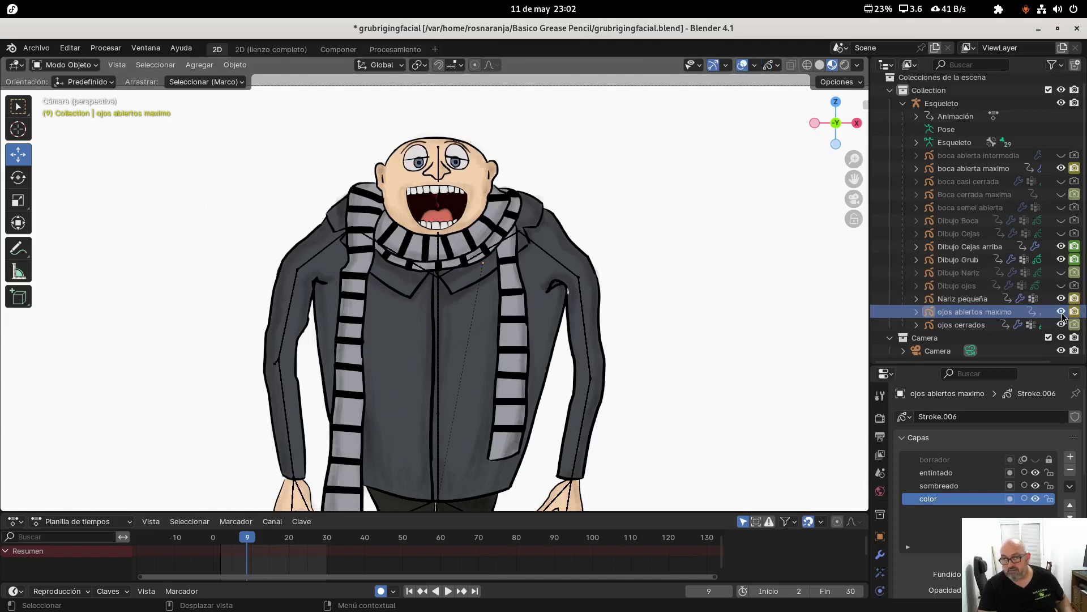
click(1062, 313)
click(1061, 313)
click(1062, 313)
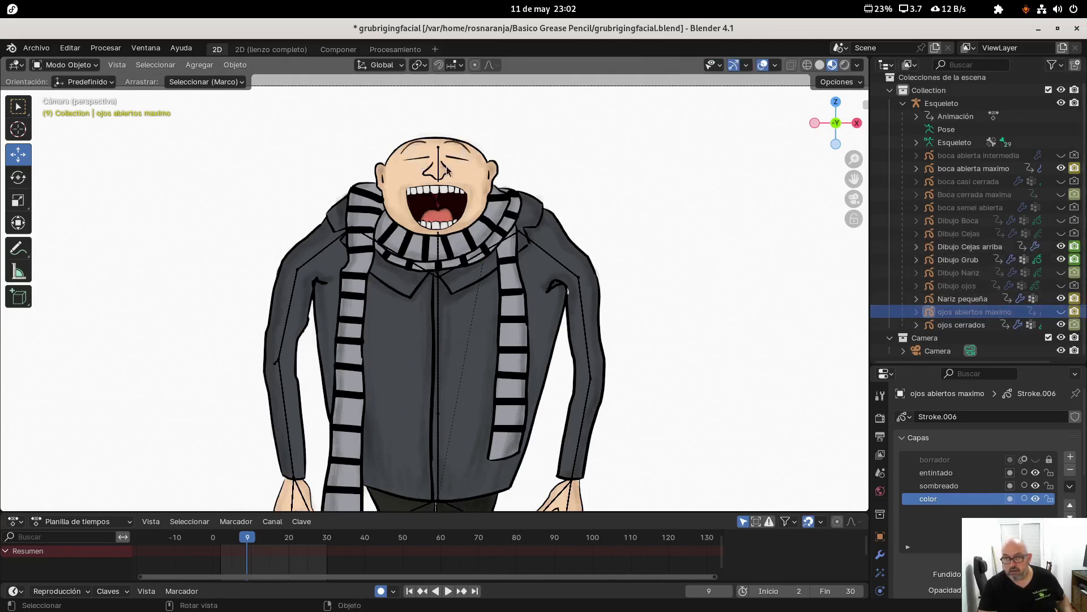
Step: Select ojos cerrados, and at frame 9 hide it and show ojos abiertos maximo in the viewport
click(420, 161)
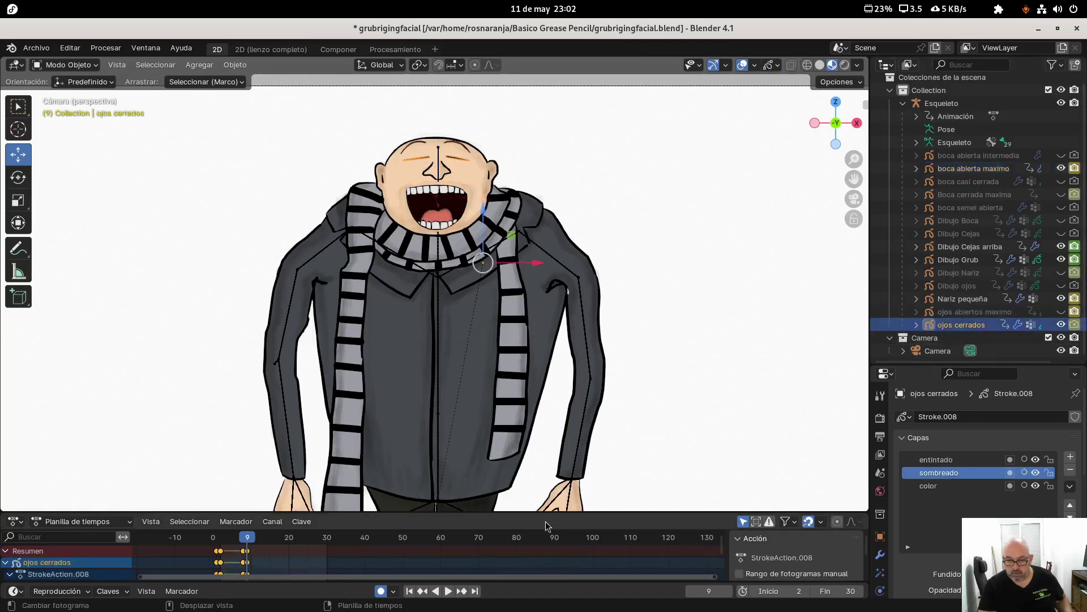
click(221, 543)
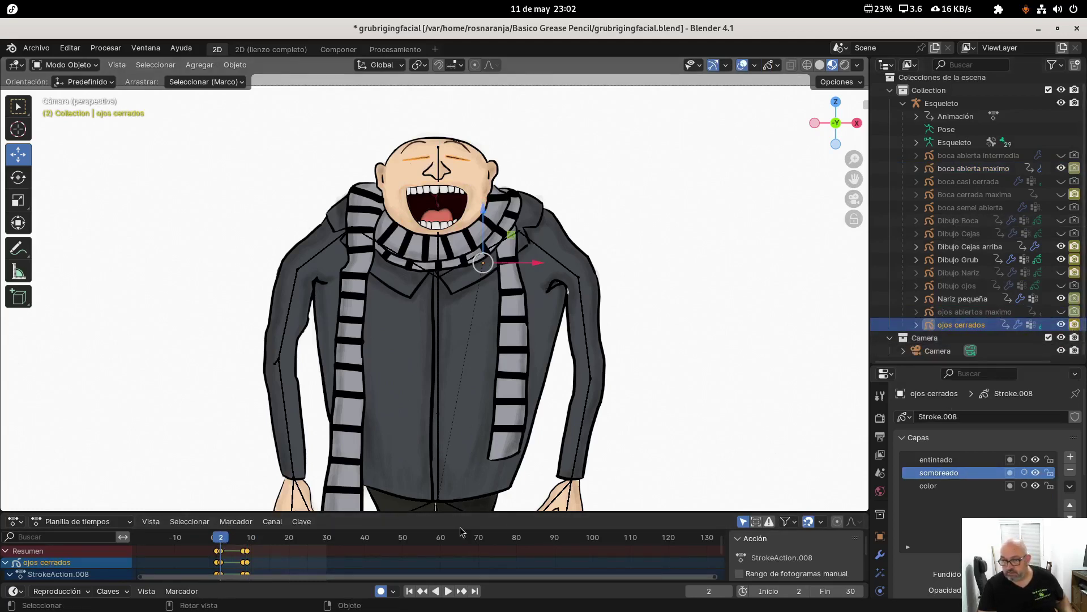
key(space)
key(space)
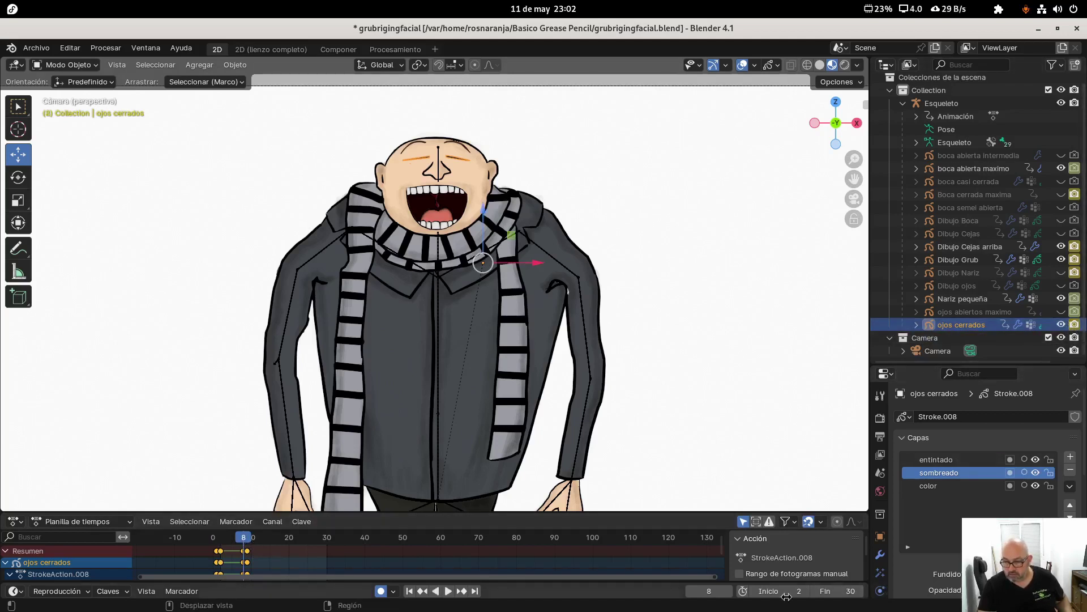
click(729, 590)
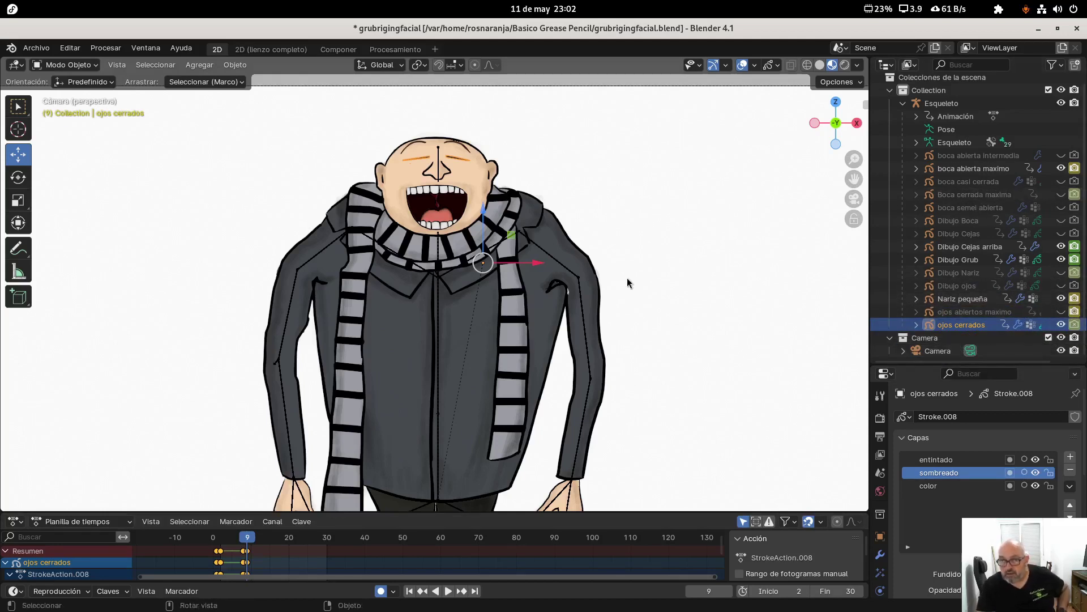
click(1061, 325)
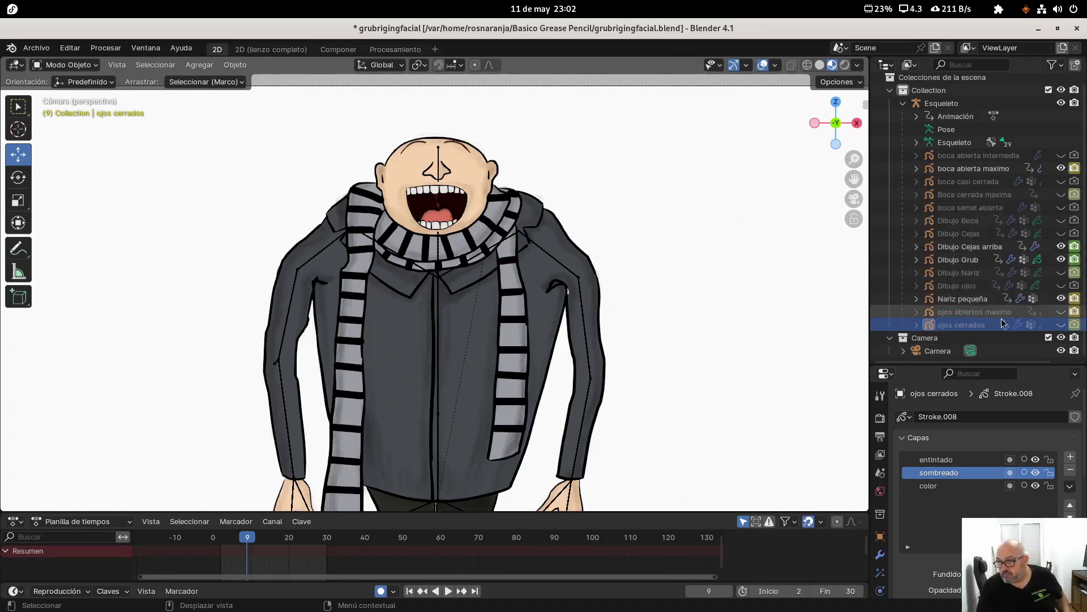
click(1061, 312)
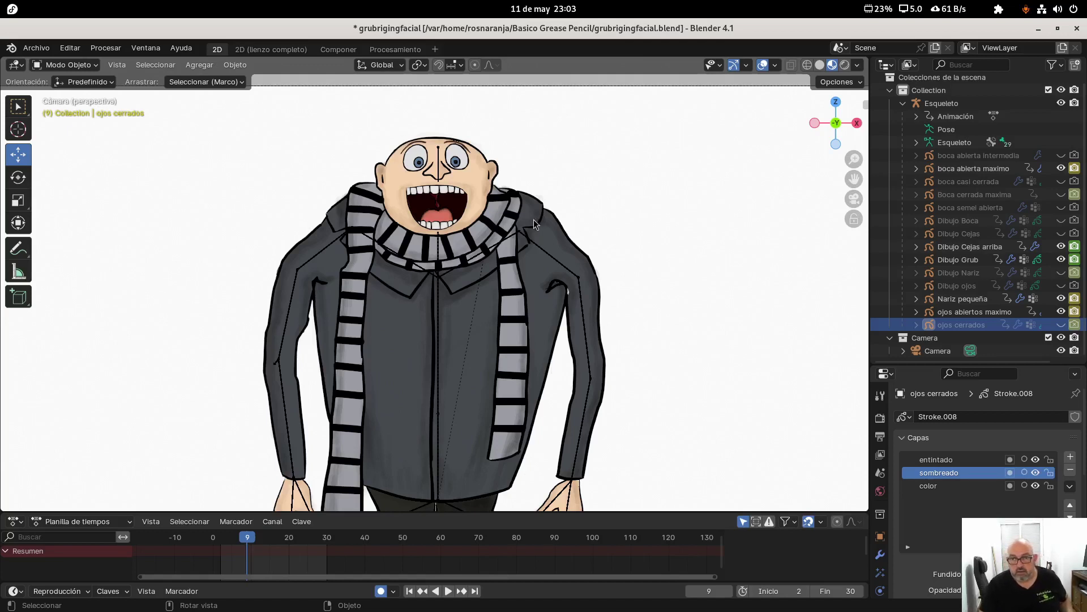
Step: Render the whole animation and close the render result window
click(106, 48)
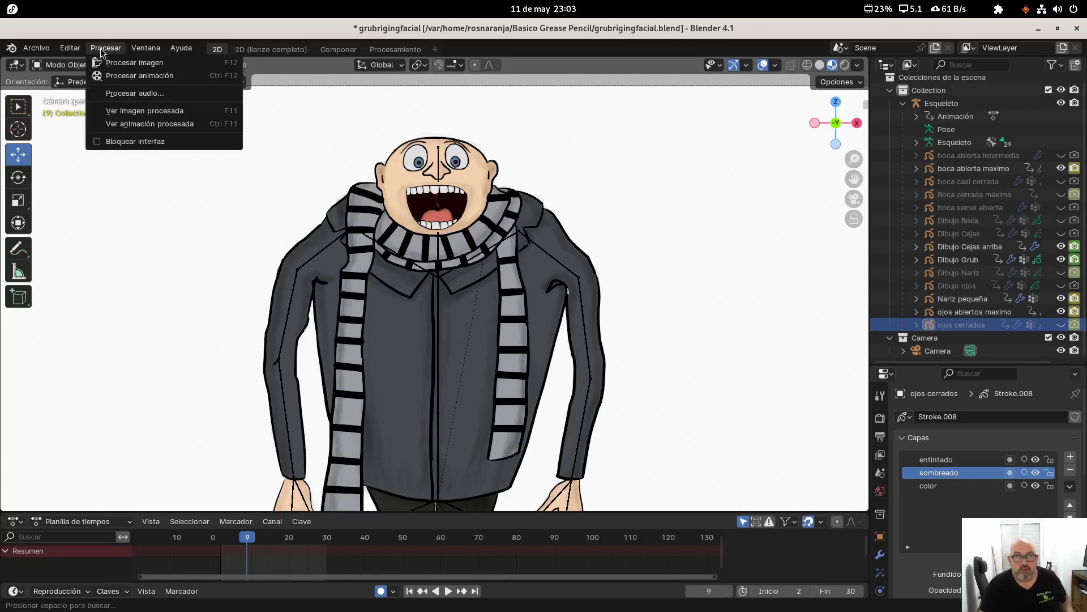
click(121, 75)
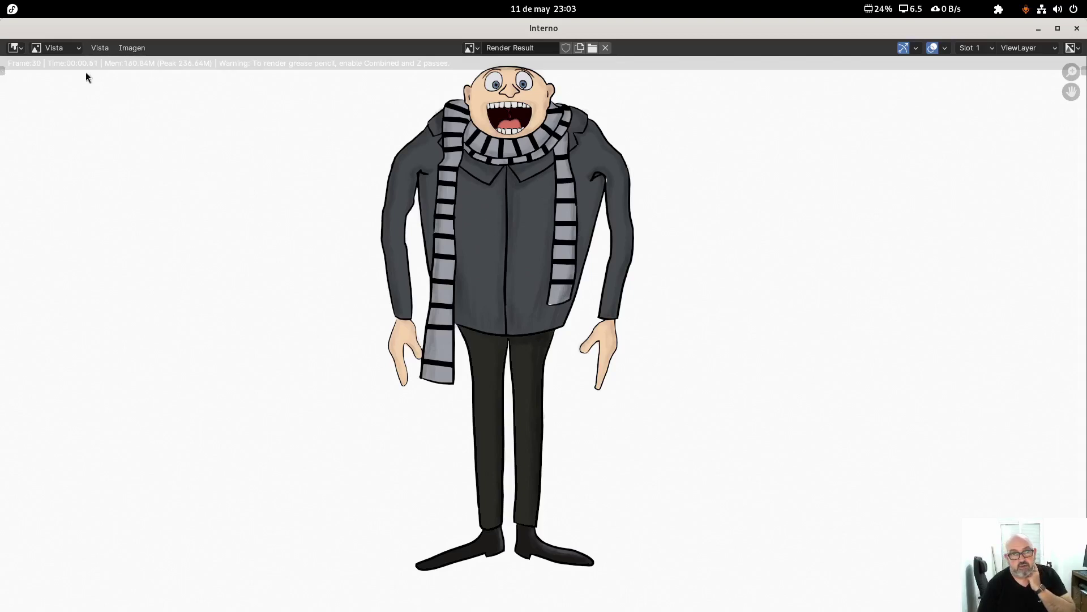
click(1078, 28)
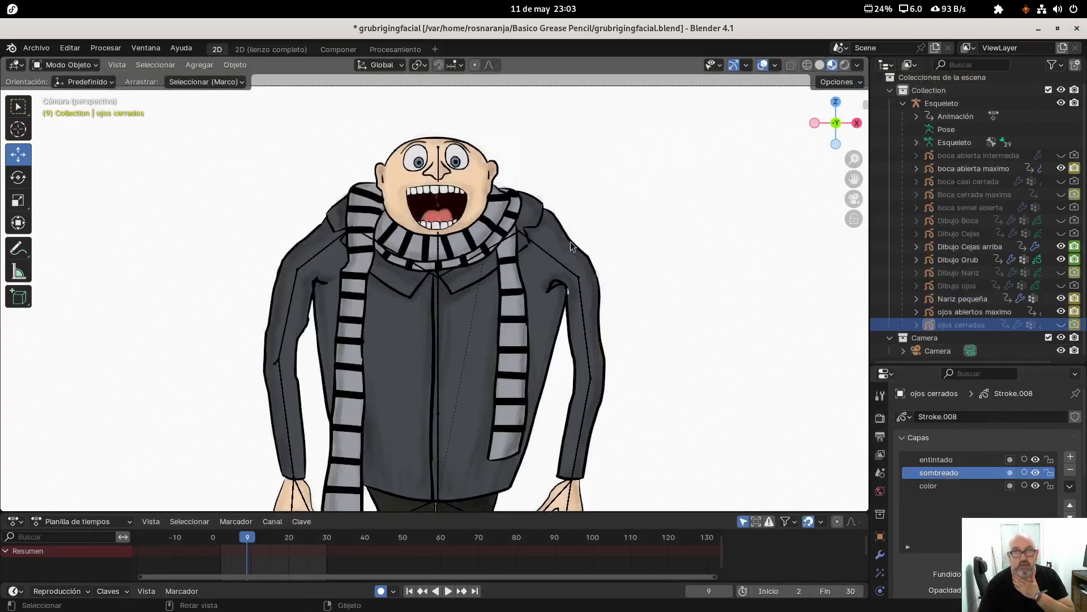
Step: Play back the rendered animation in a maximized player to check the facial expression change, and close the player
click(106, 48)
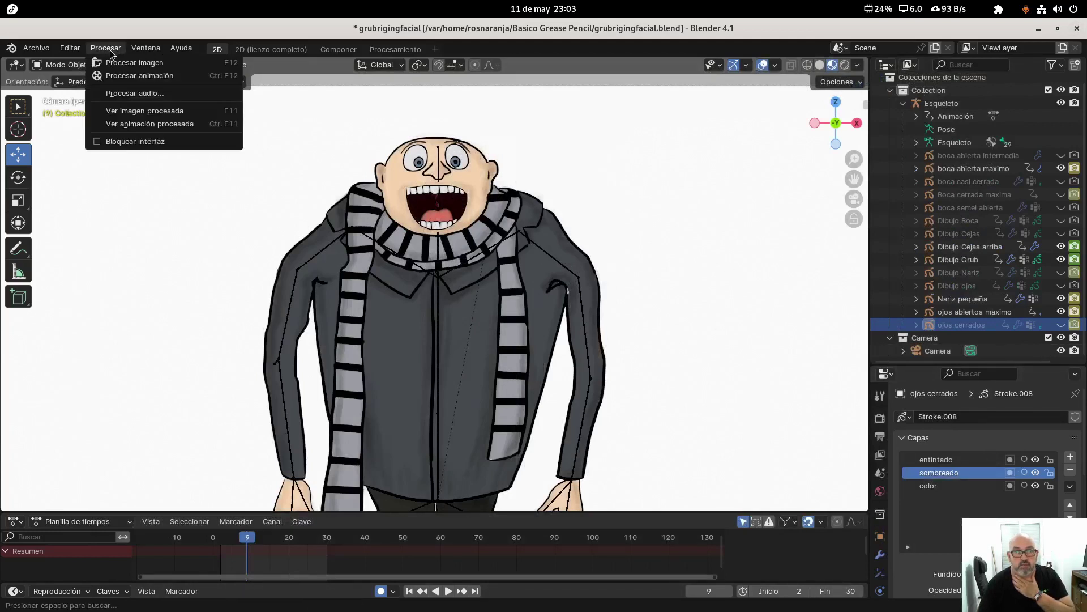
click(114, 124)
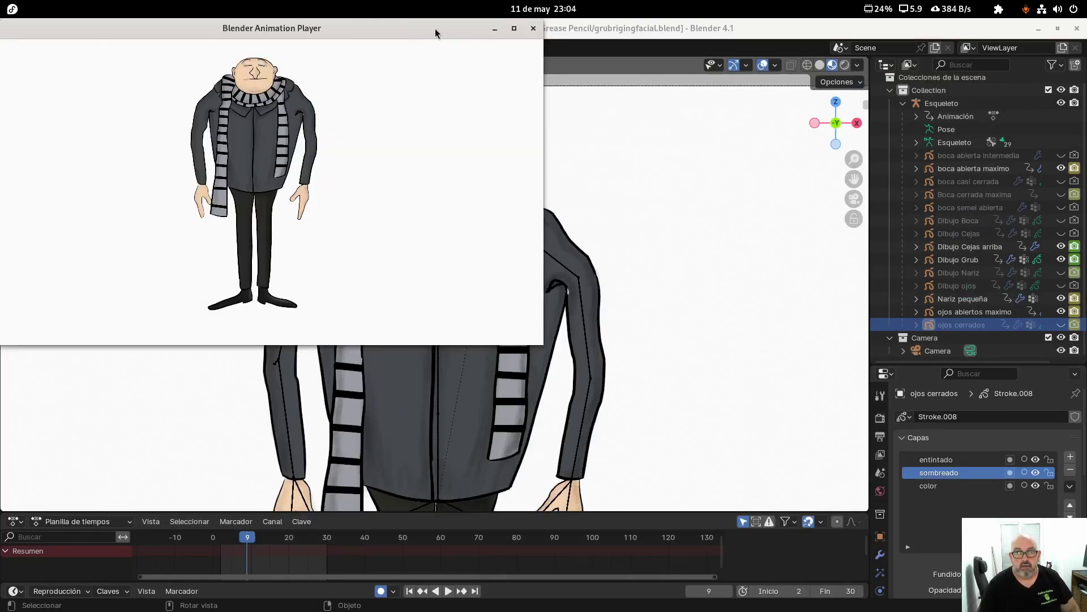
double_click(513, 28)
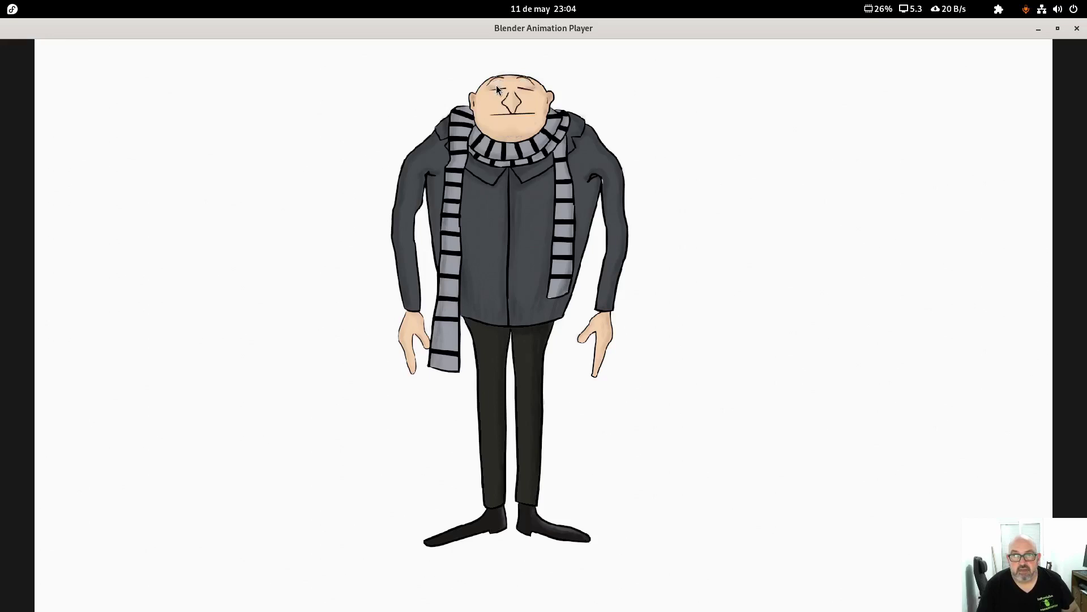
click(1077, 28)
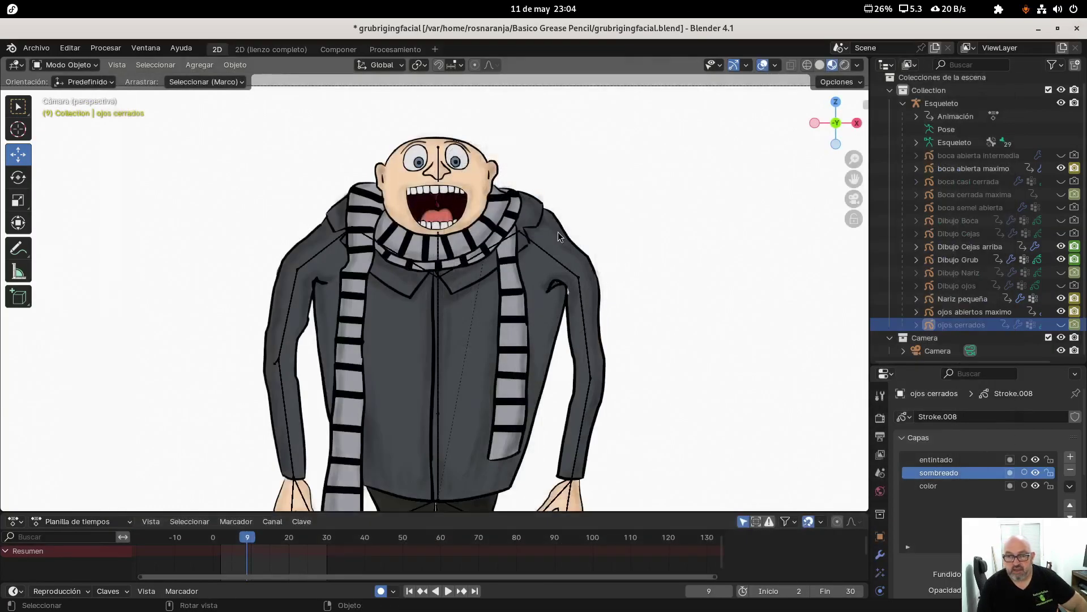
Step: Return to frame 2 and select the raised eyebrows drawing, Dibujo Cejas arriba, on the character's face
click(692, 596)
click(691, 591)
click(691, 592)
click(691, 592)
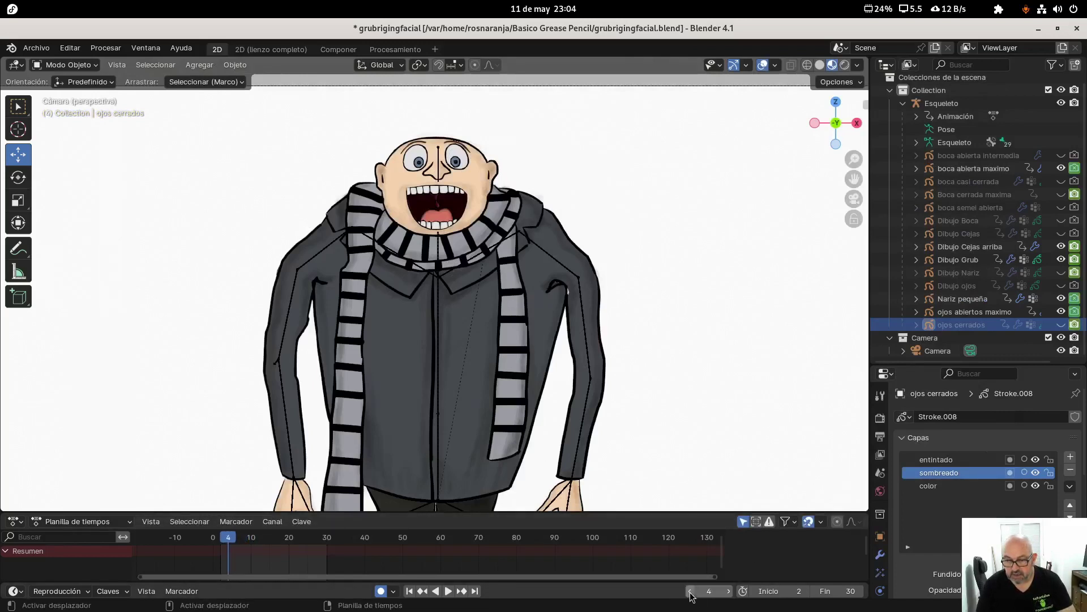
click(691, 592)
click(691, 592)
click(691, 592)
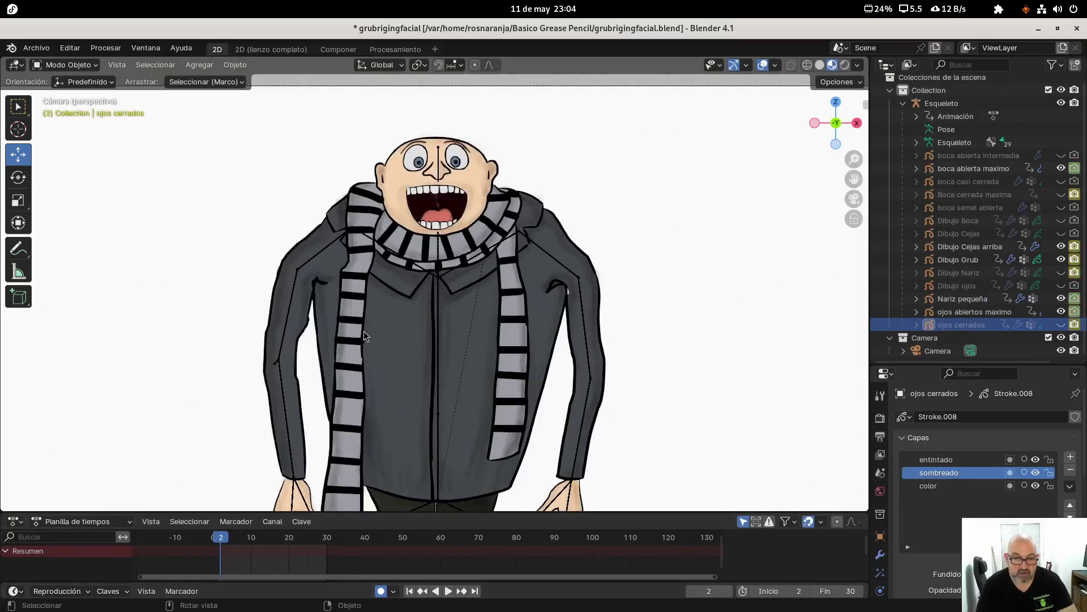
scroll(426, 181, up, 2)
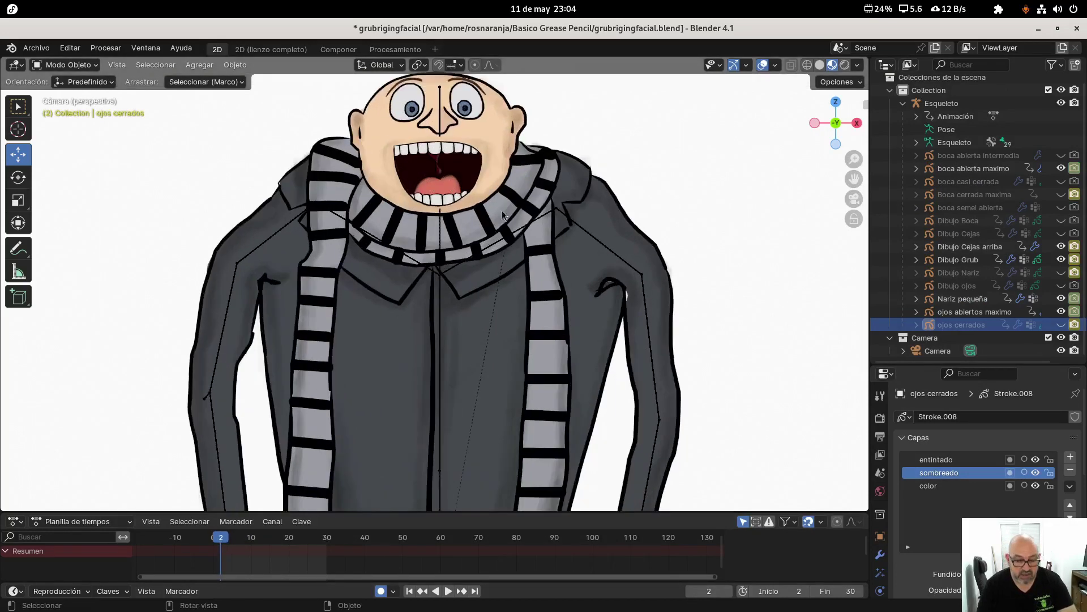
shift+middle_drag(502, 215, 482, 266)
scroll(599, 215, up, 2)
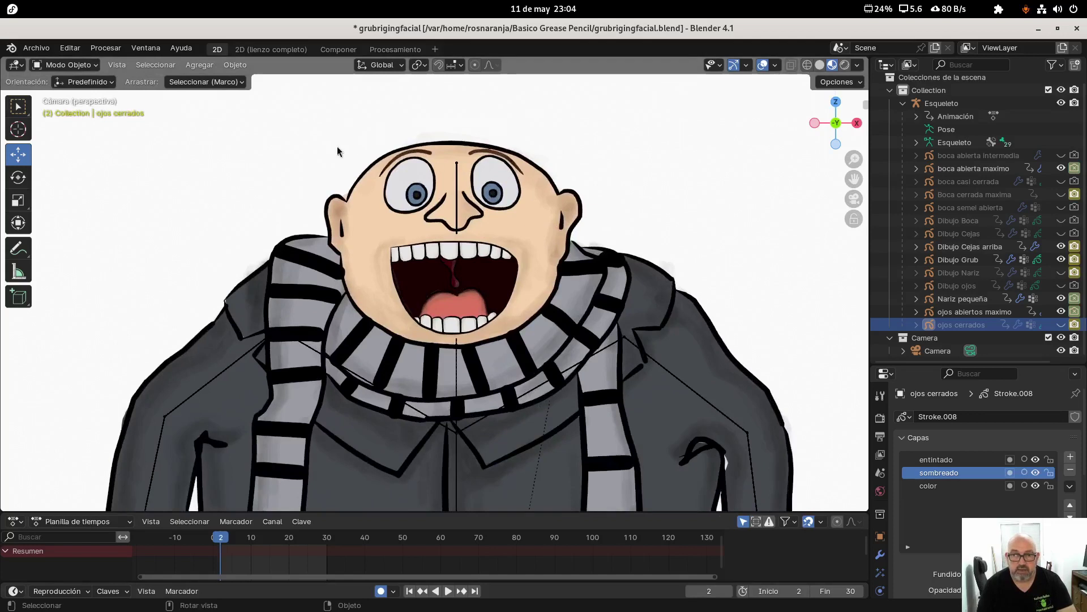
click(385, 169)
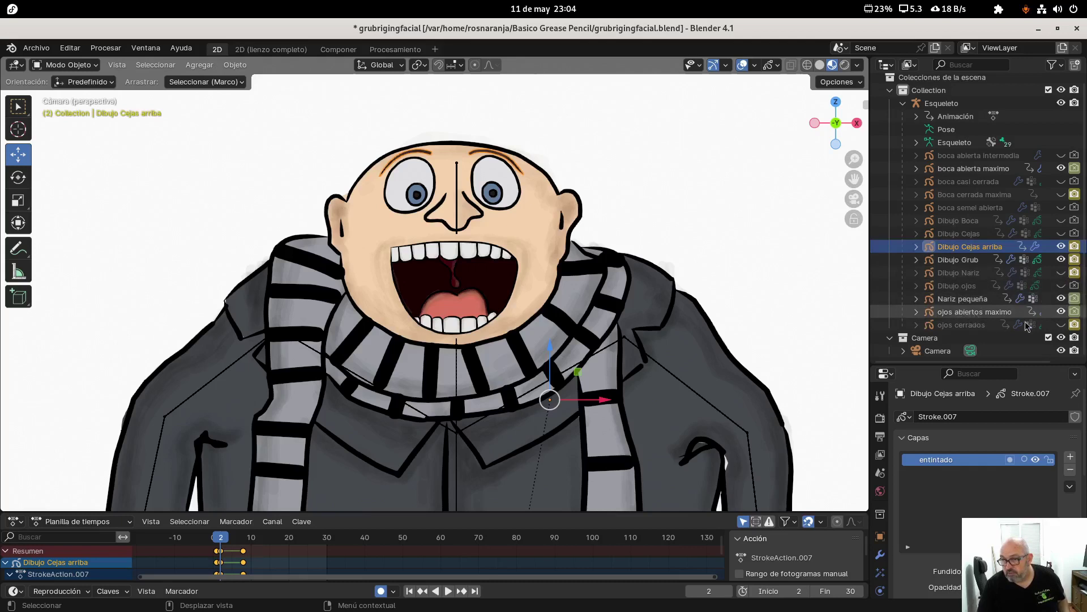
Step: In the viewport, replace ojos abiertos maximo, Nariz pequeña and boca abierta maximo with ojos cerrados, Dibujo Nariz and Boca cerrada maxima
click(1061, 312)
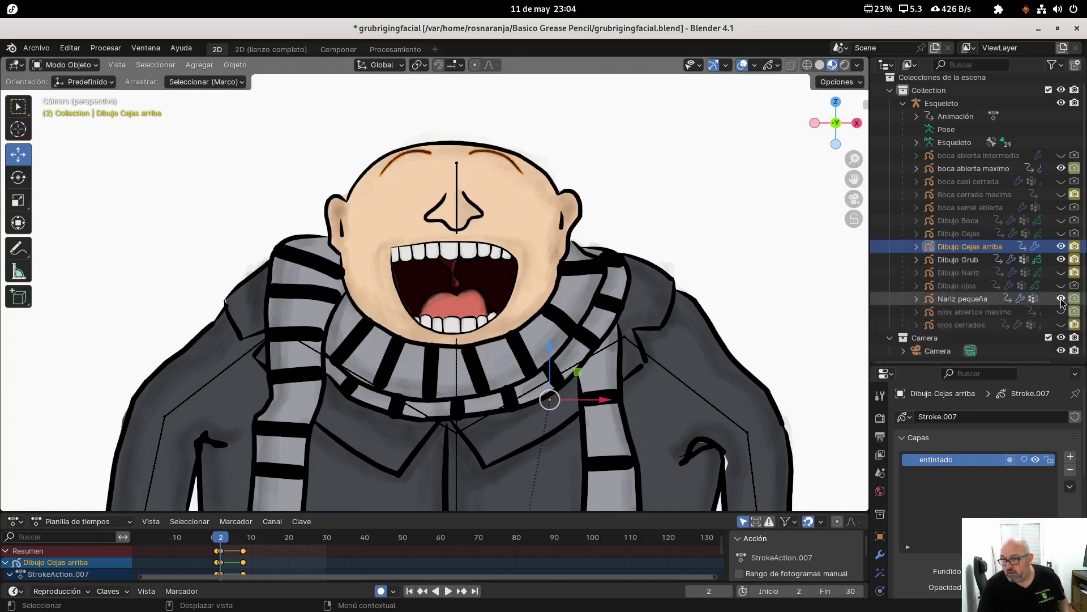
click(1061, 299)
click(1060, 273)
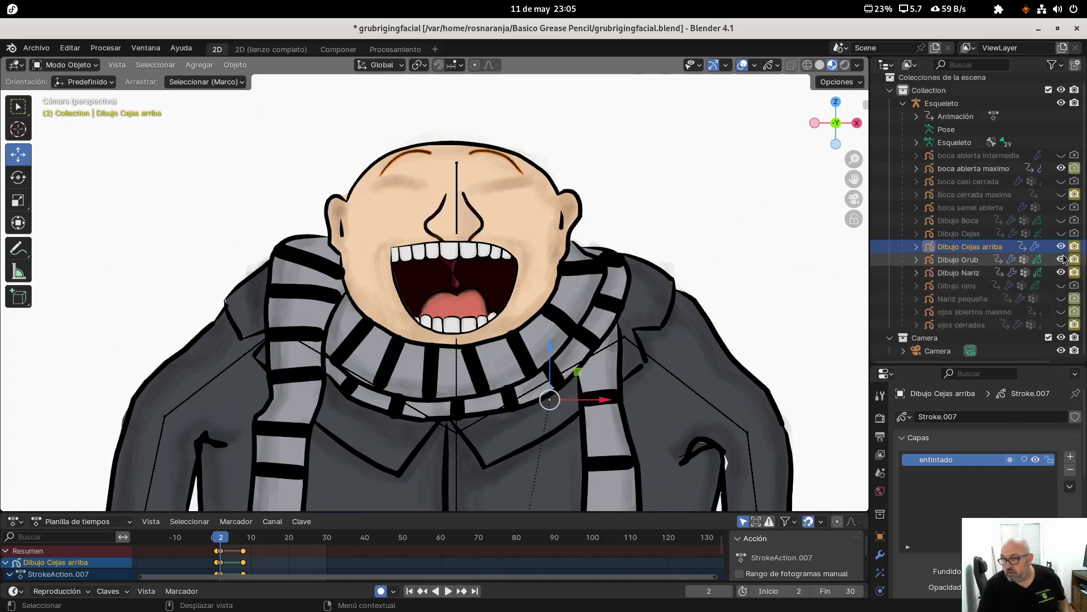
click(1061, 194)
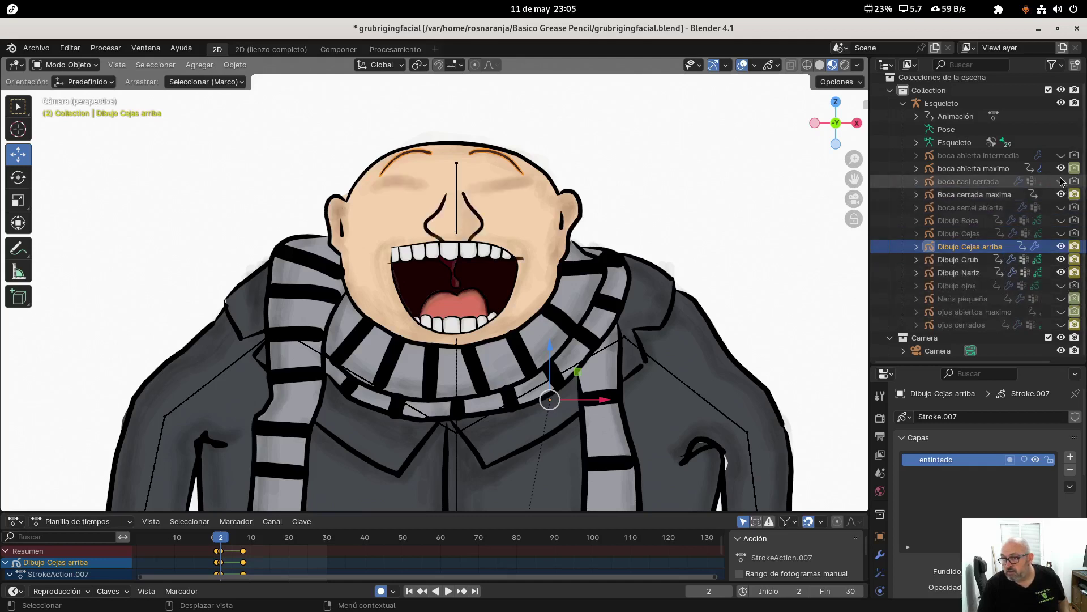
click(1061, 168)
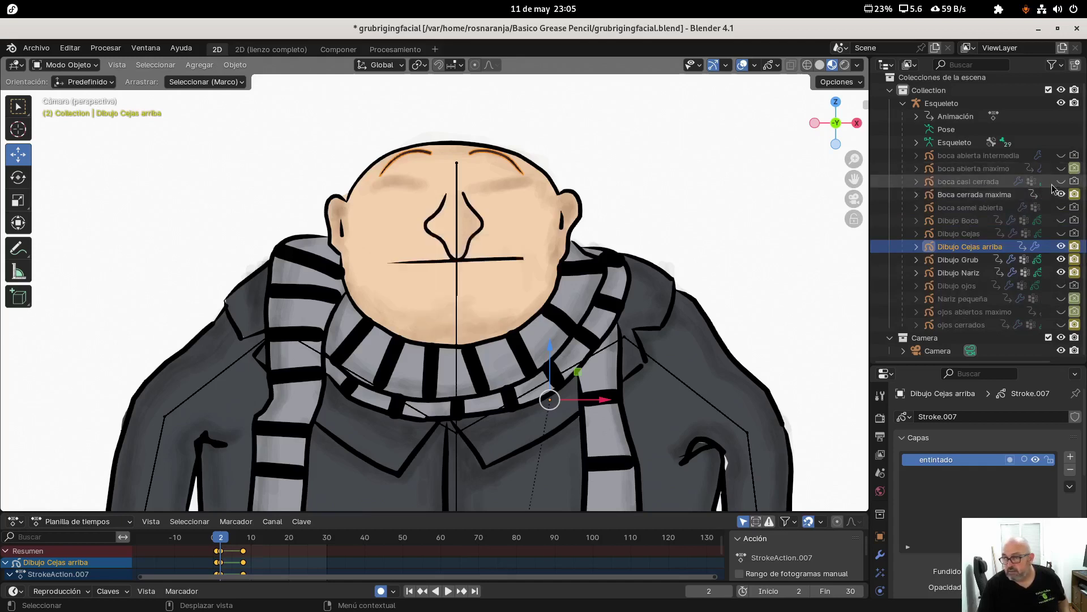
click(1062, 325)
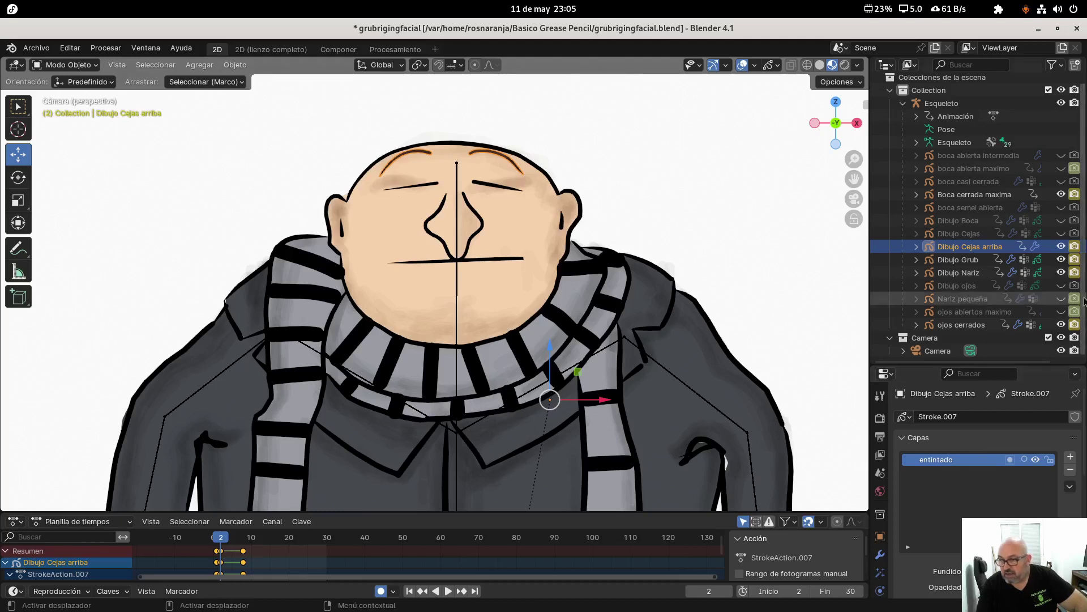
Step: Hide Dibujo Cejas arriba in the viewport and keyframe its render visibility as disabled at frames 2 and 8
click(1061, 246)
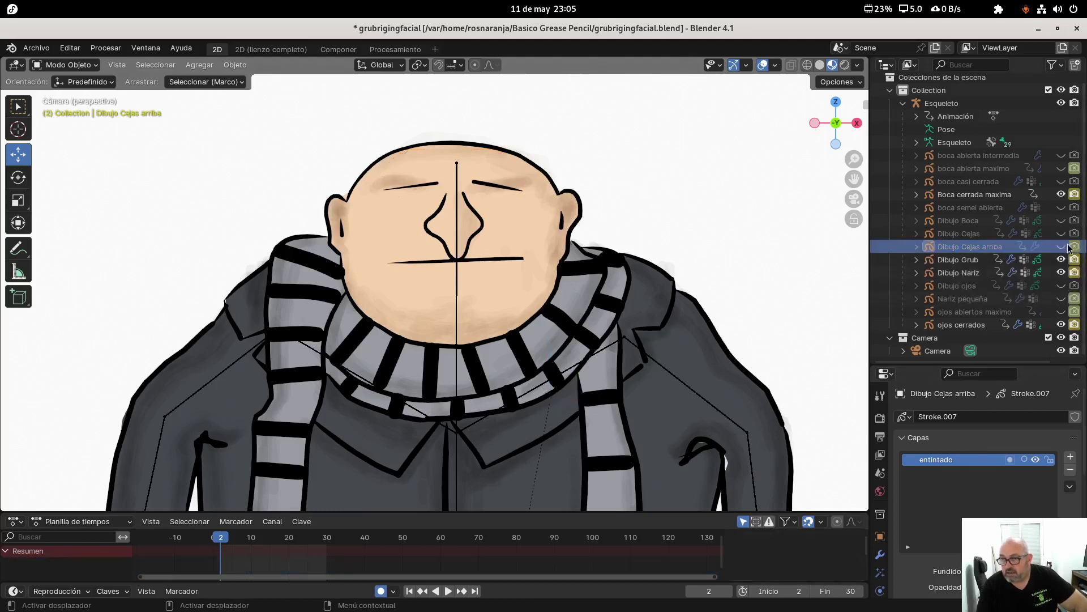
right_click(1072, 248)
drag(221, 537, 243, 537)
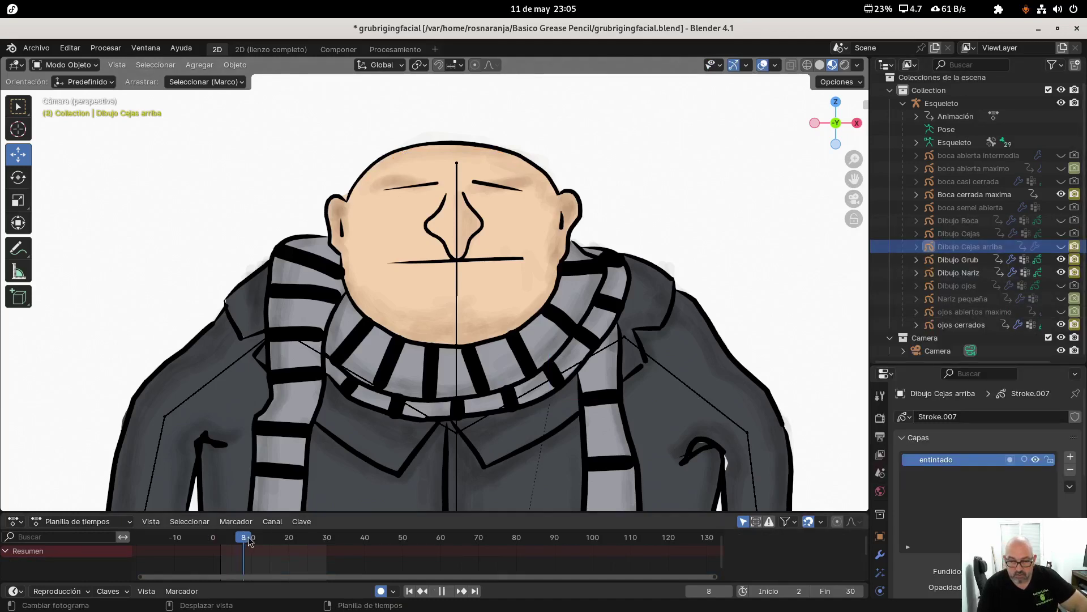
right_click(1076, 253)
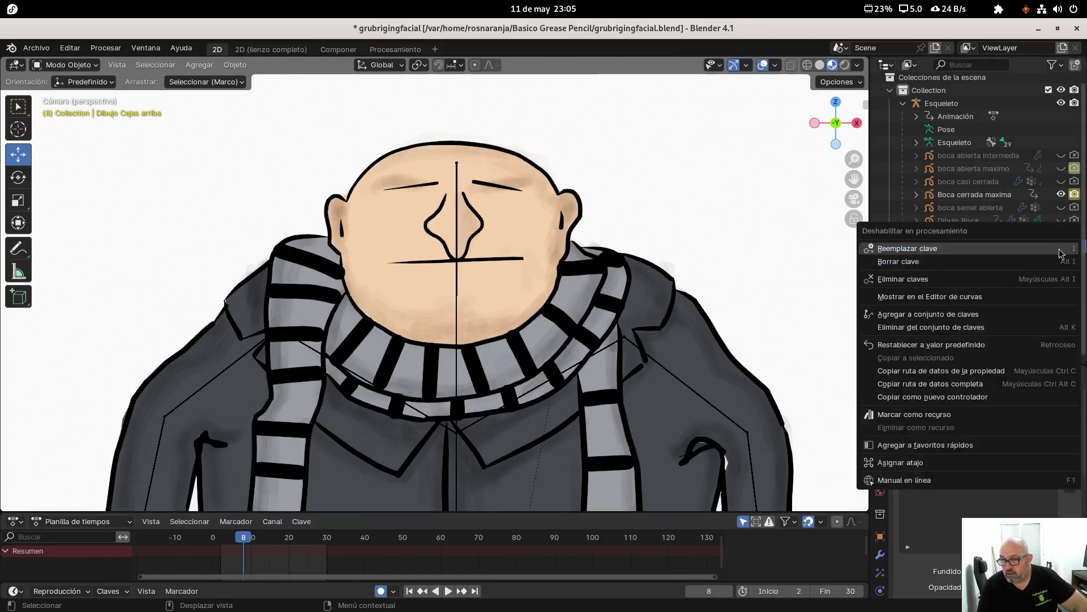
key(Escape)
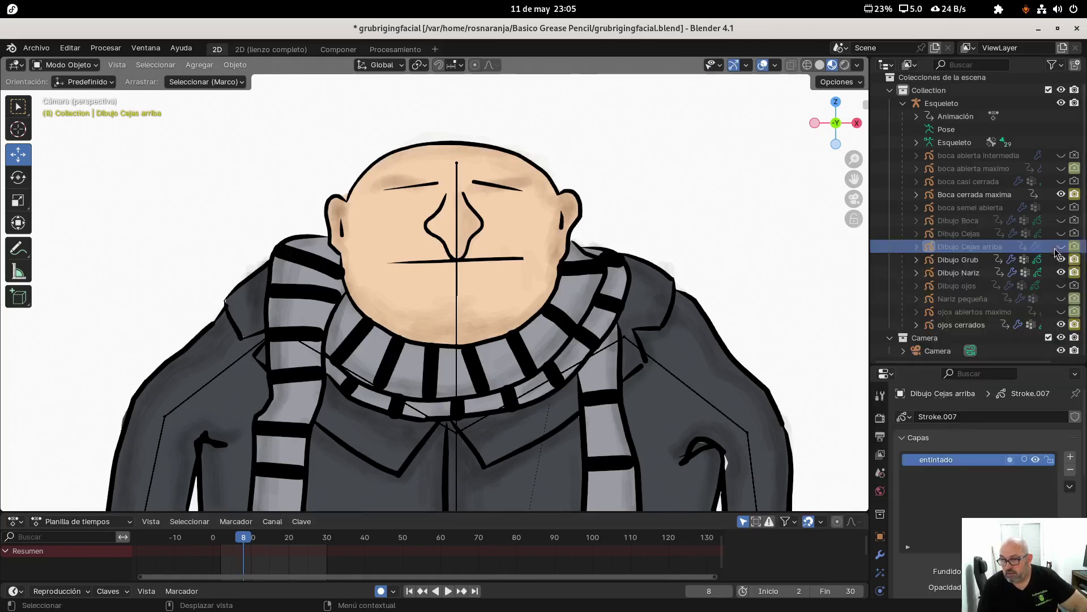
Step: At frame 9, enable Dibujo Cejas arriba in render and keyframe that visibility
click(729, 591)
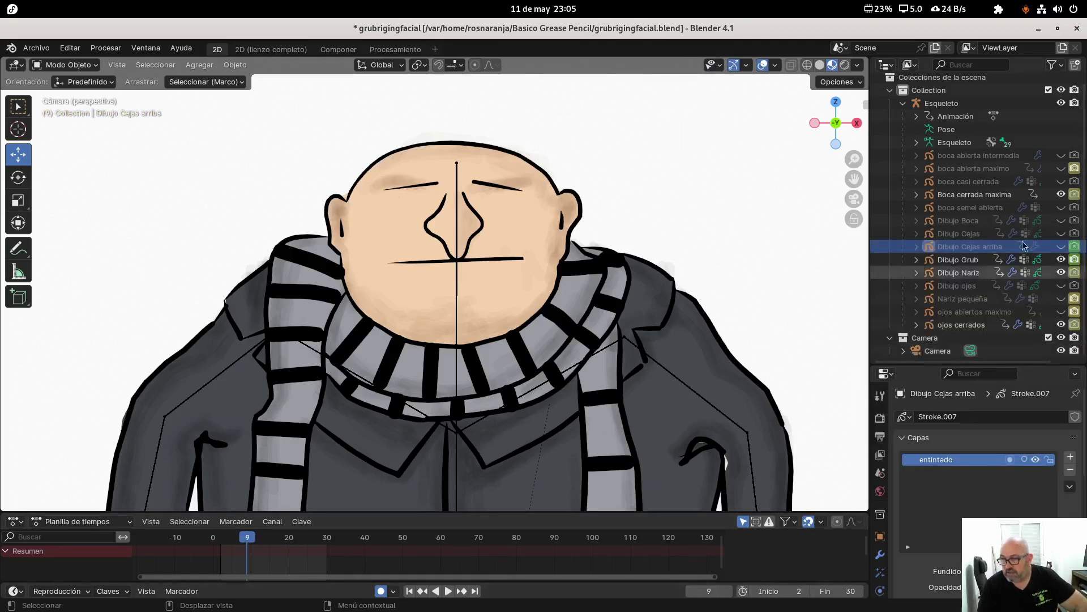
key(i)
right_click(1075, 247)
click(1060, 248)
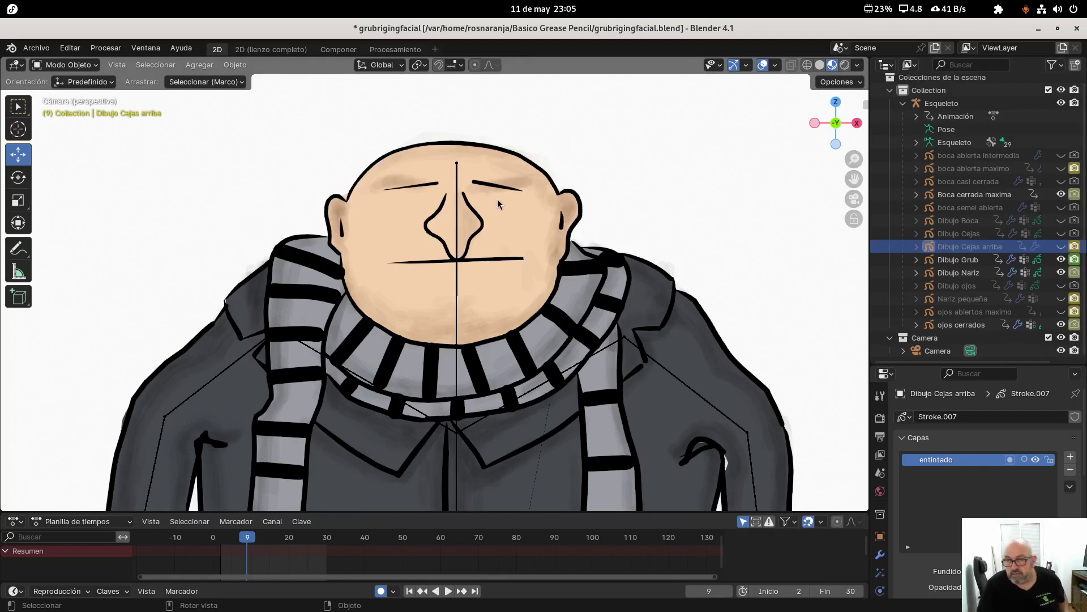
Step: At frame 2, show Dibujo Cejas in the viewport, enable it in render and keyframe its render visibility
click(226, 542)
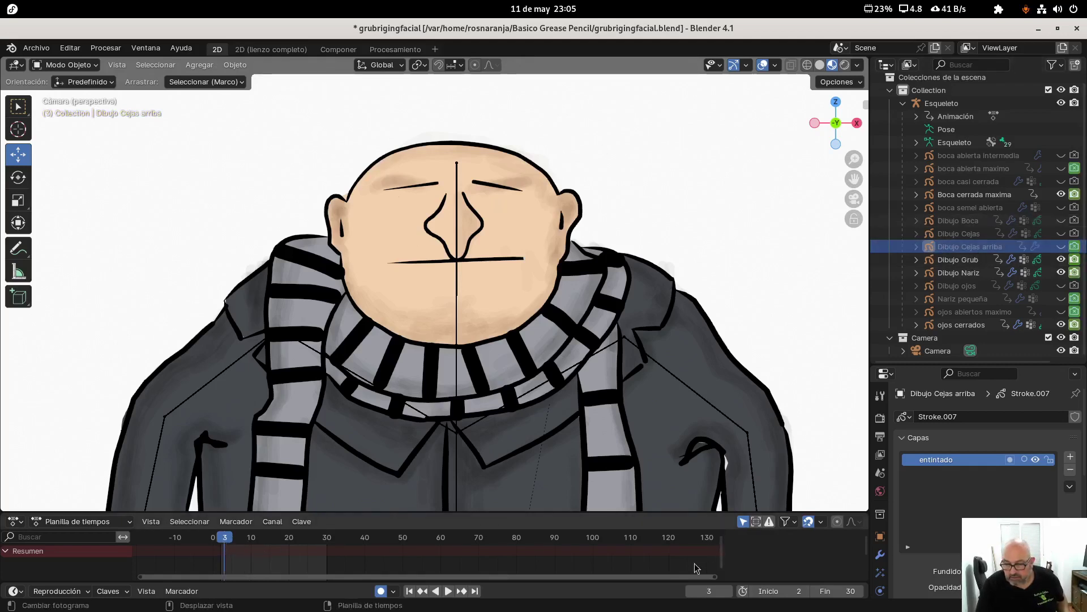
click(691, 591)
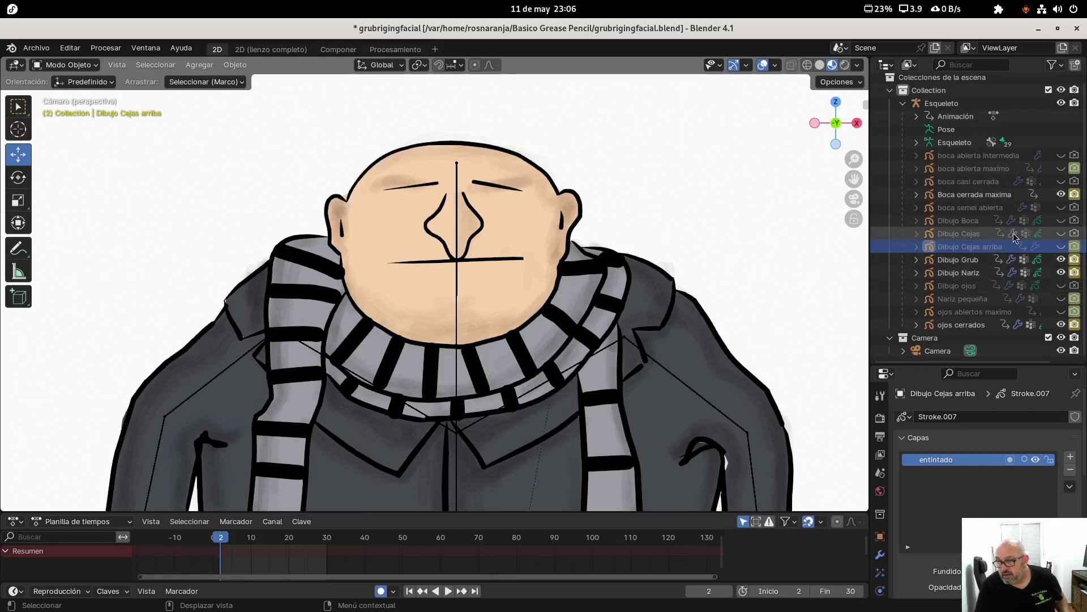
click(1061, 234)
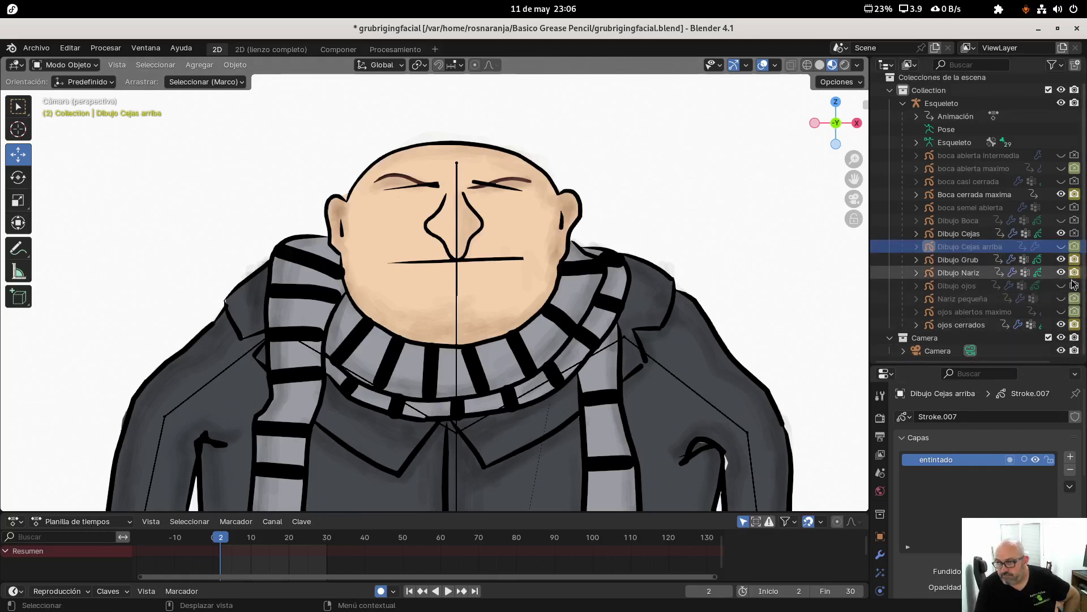
click(986, 239)
click(1074, 233)
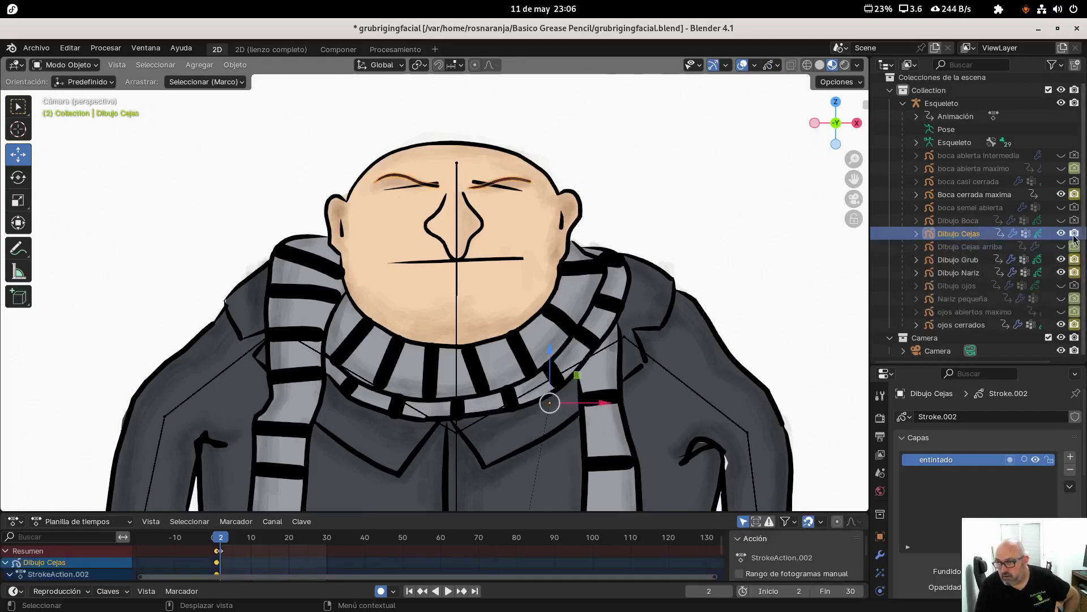
right_click(1074, 234)
click(912, 245)
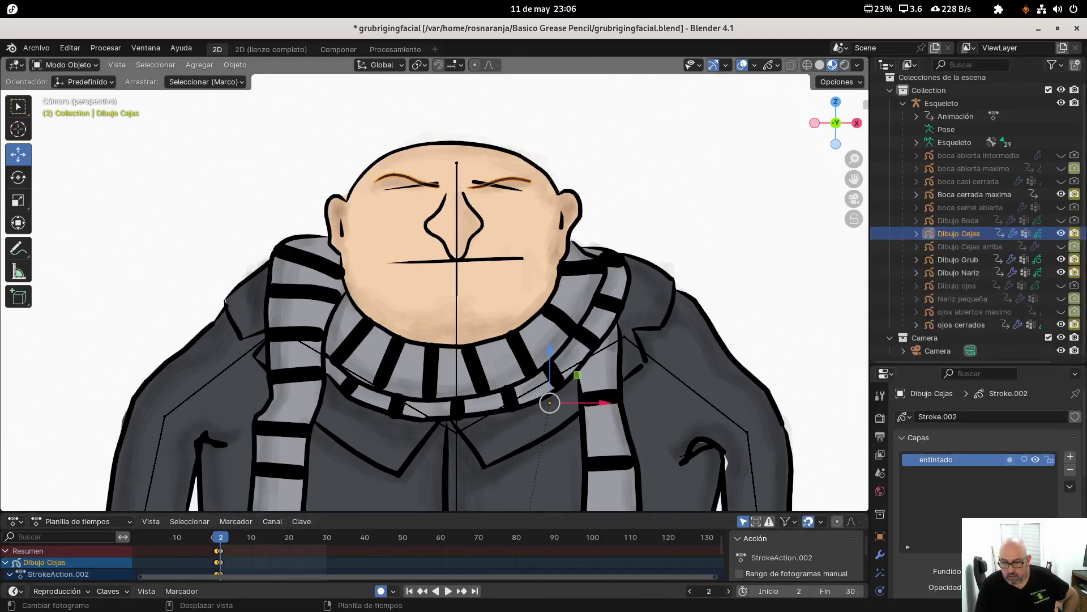
Step: Insert a keyframe at frame 8 that keeps Dibujo Cejas enabled in render
click(729, 592)
click(728, 592)
click(729, 592)
click(728, 592)
click(728, 592)
click(729, 592)
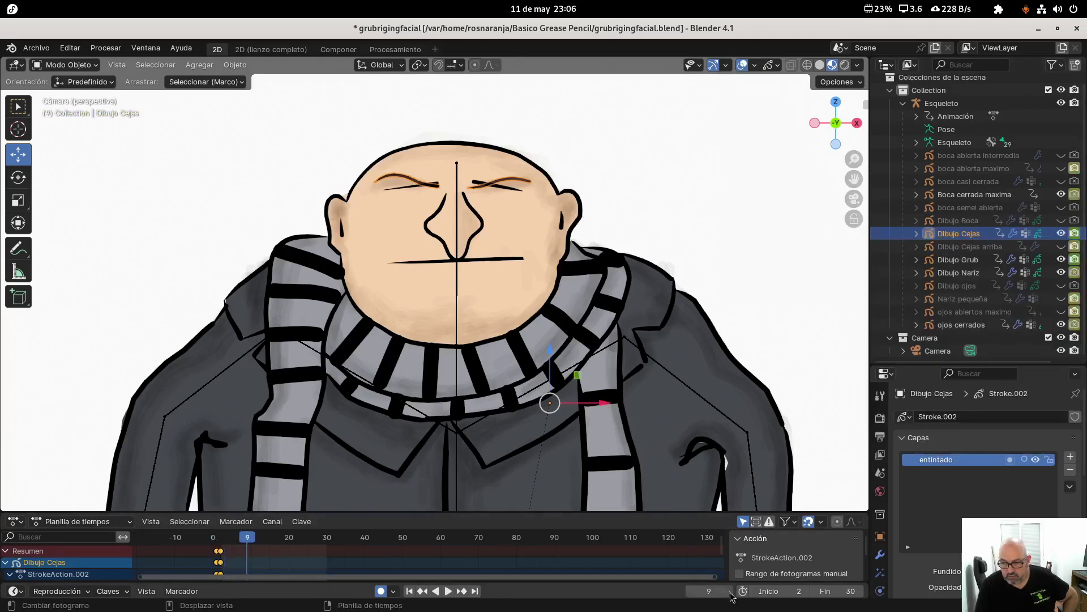
click(729, 592)
click(691, 592)
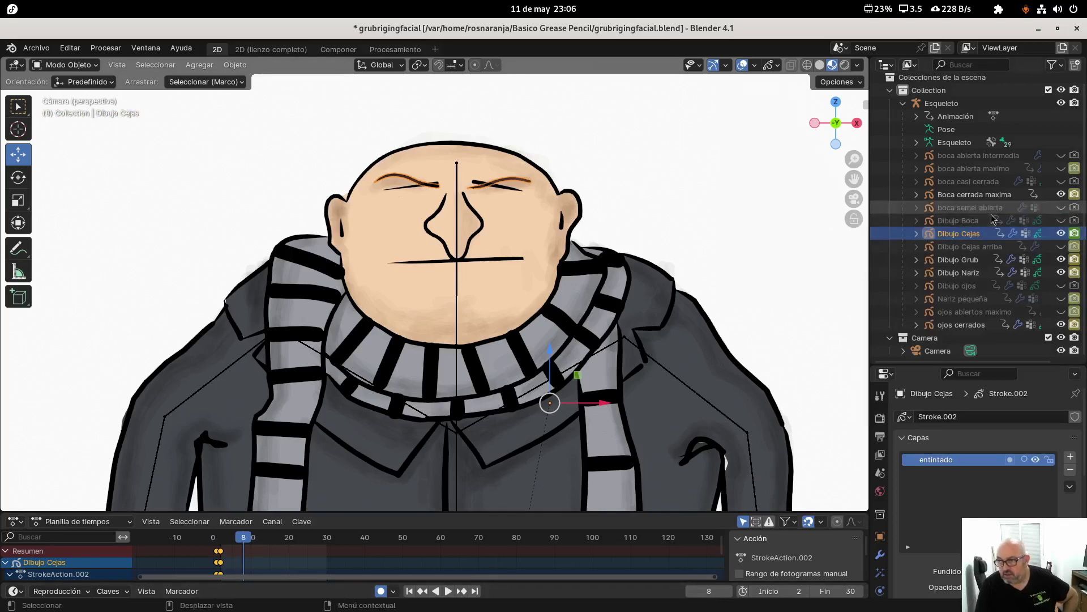
right_click(1074, 238)
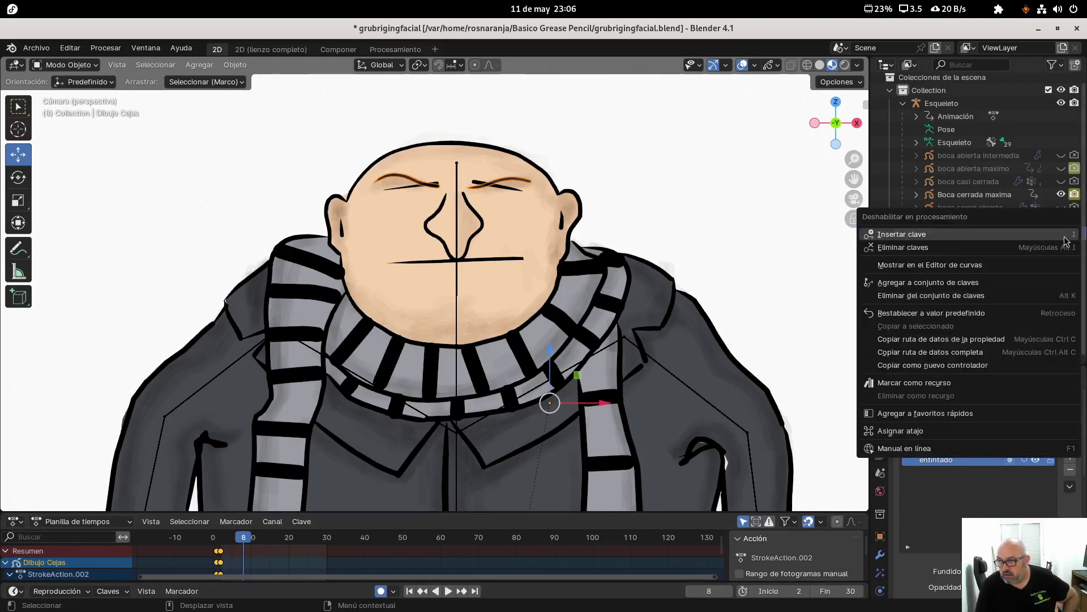
click(1063, 237)
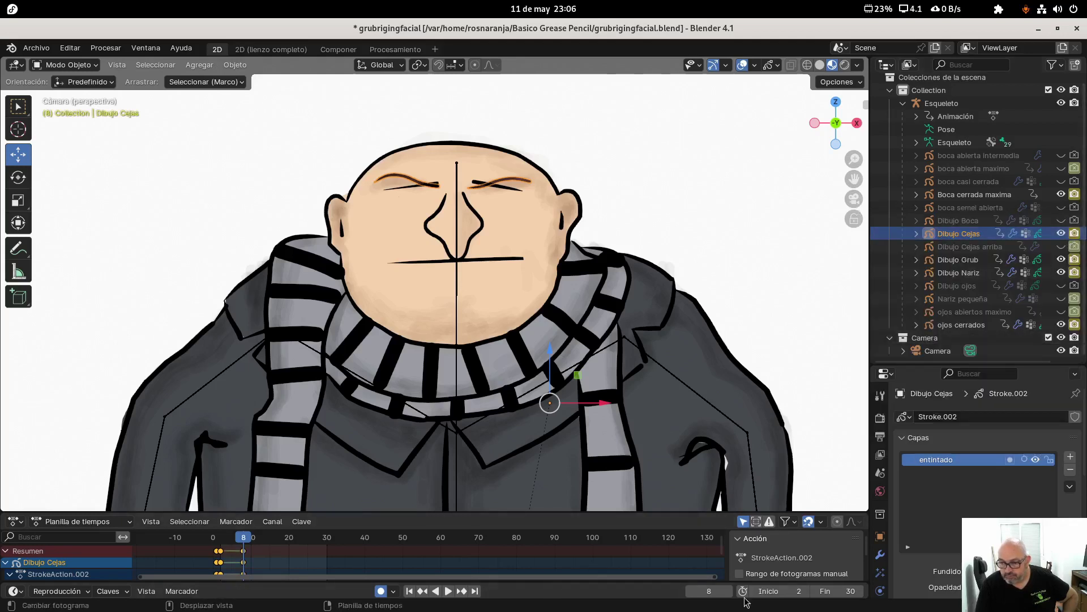
Step: At frame 9, keyframe Dibujo Cejas as disabled in render and hide it in the viewport
click(728, 592)
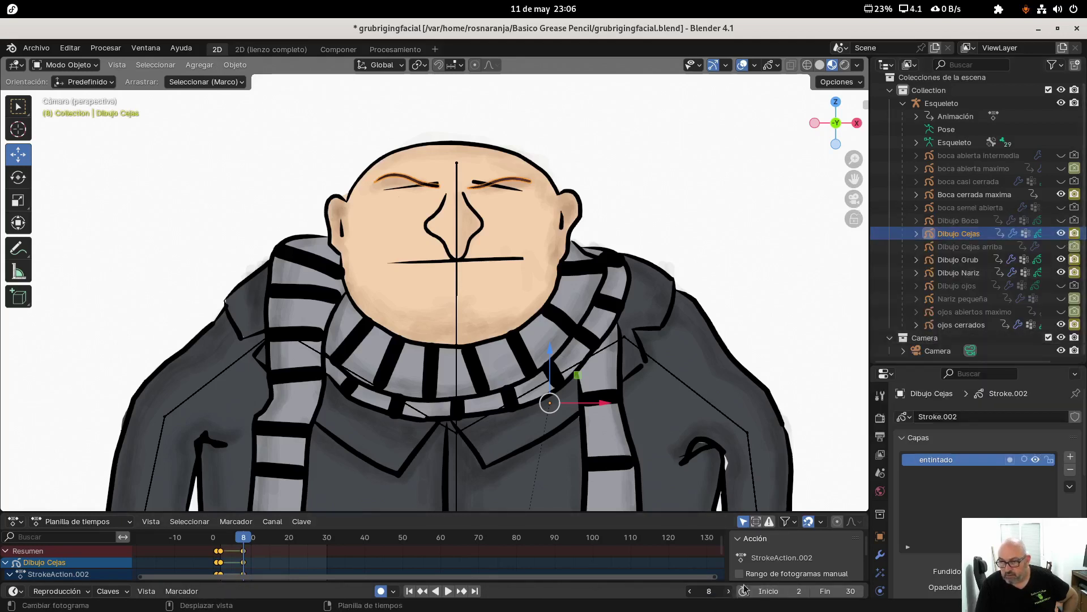
right_click(1077, 237)
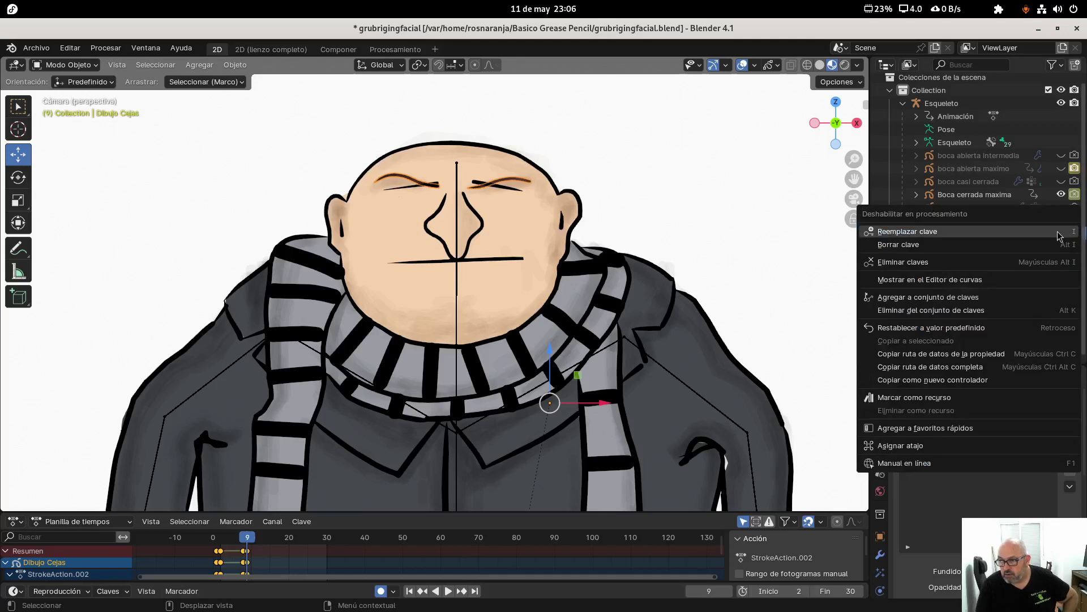
click(1061, 236)
click(1061, 234)
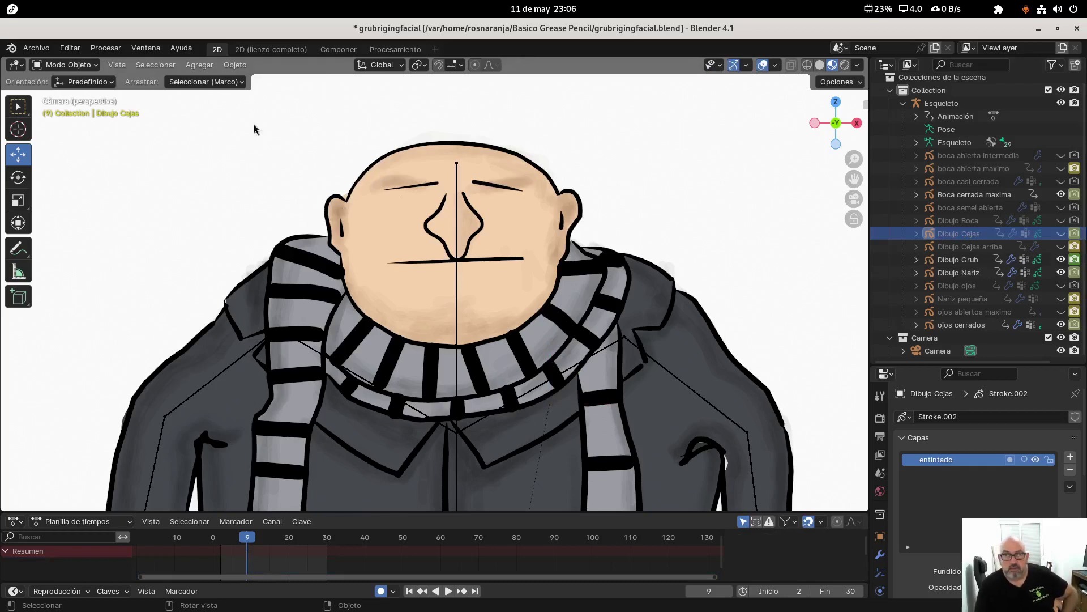
Step: Render the full animation and close the render window when it finishes
click(105, 47)
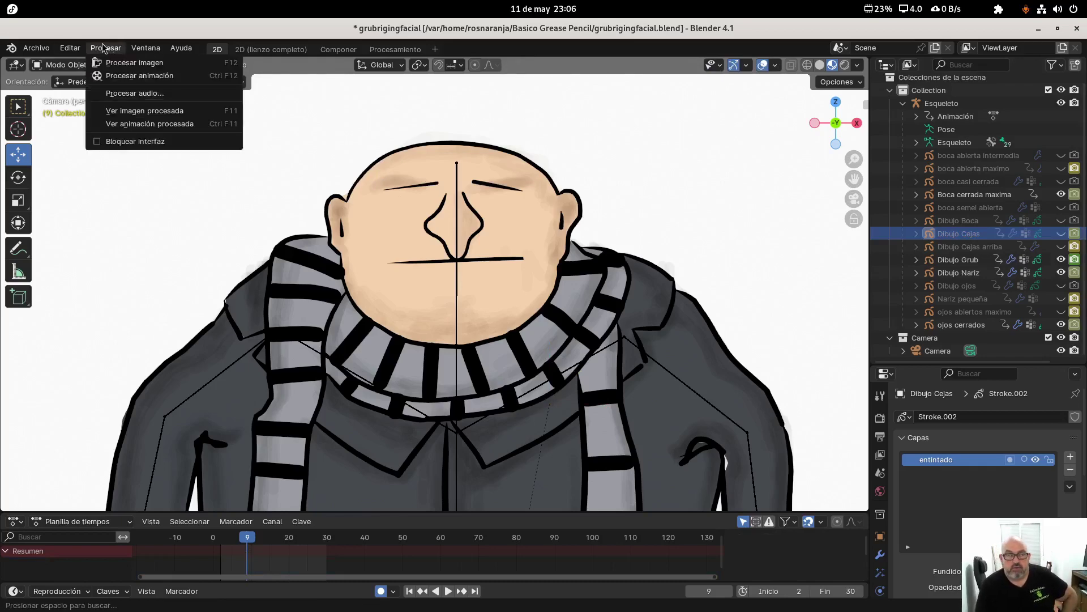
click(116, 76)
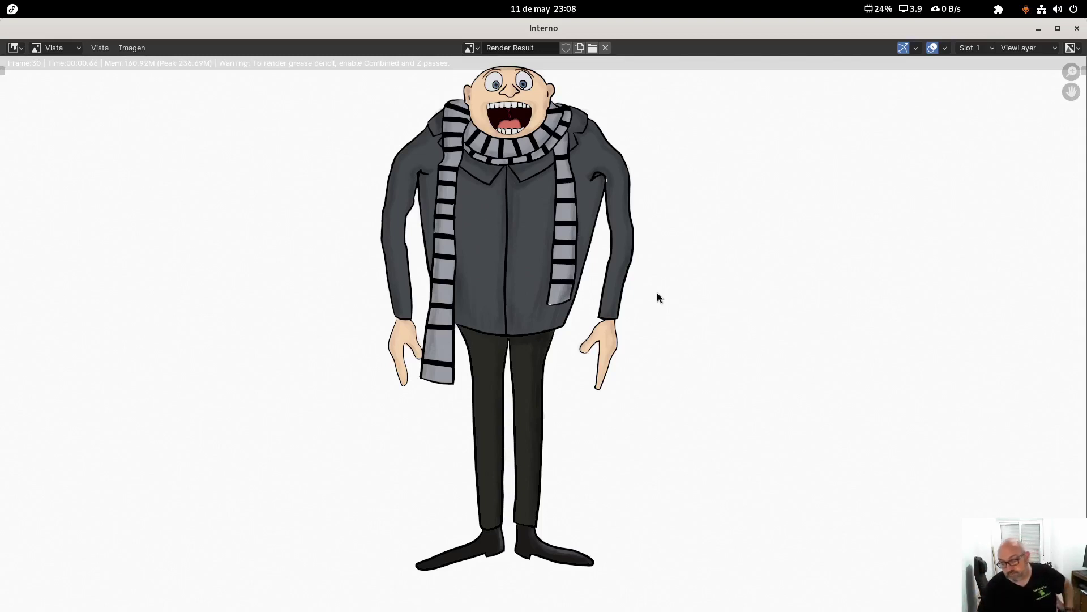
click(1076, 28)
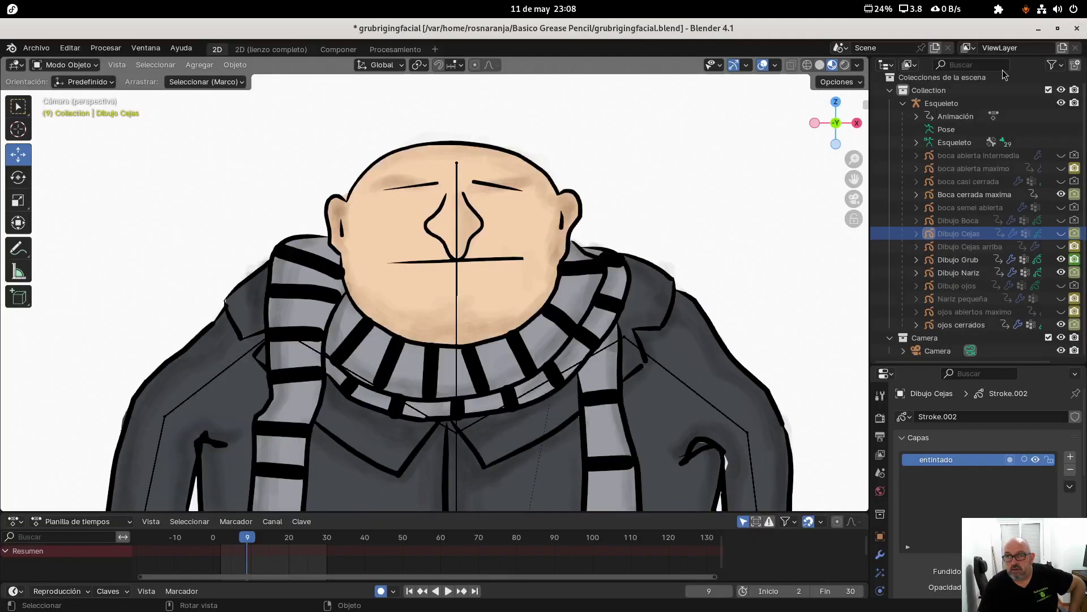
Step: Play back the rendered animation in a maximized player window to check the facial expression change, and close the player
click(101, 50)
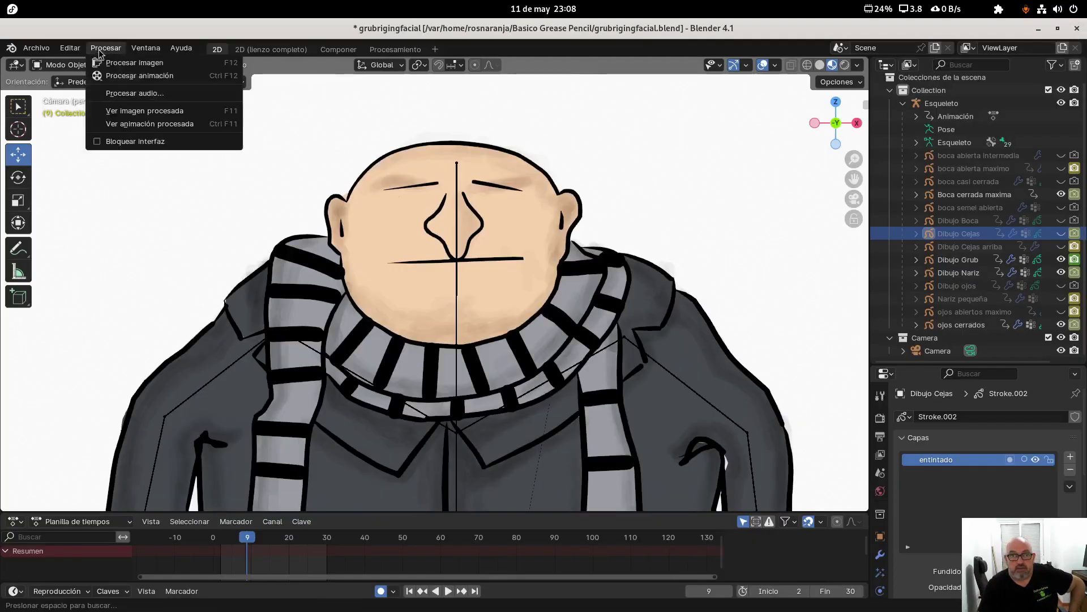
click(116, 124)
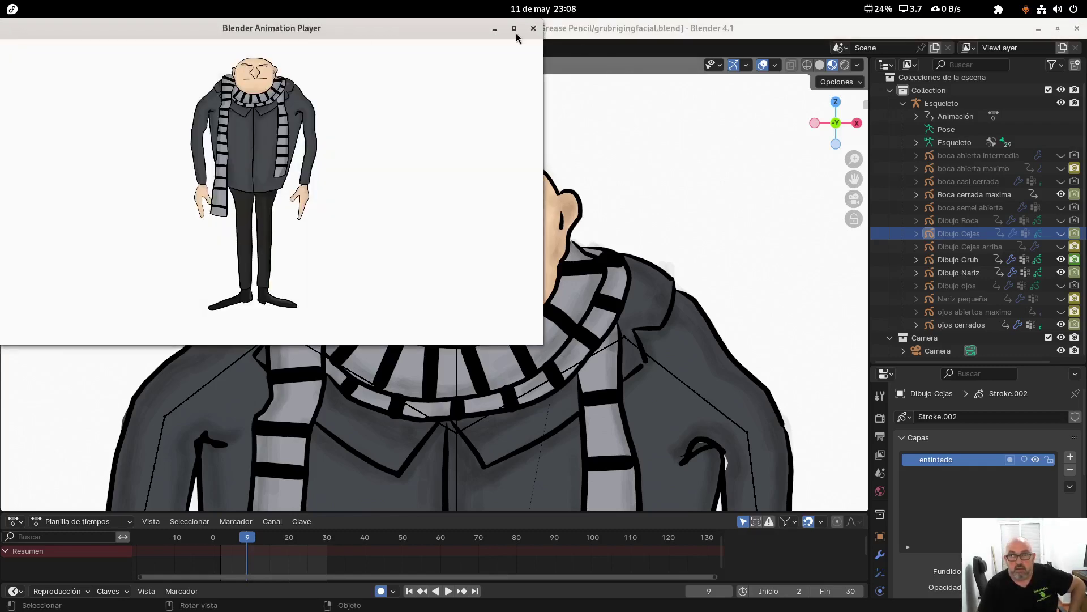
click(514, 29)
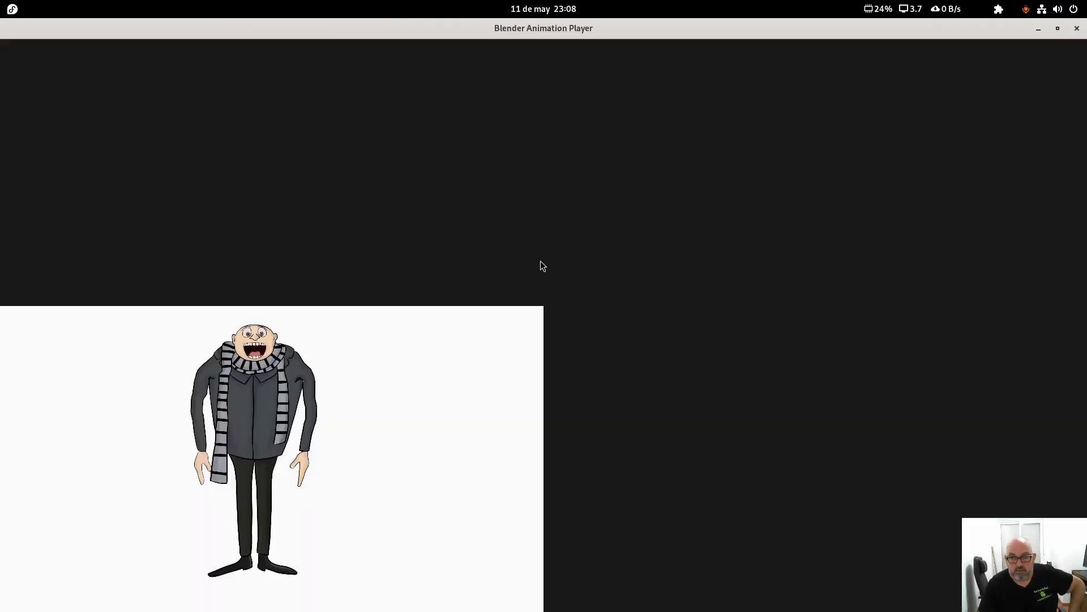
click(1057, 28)
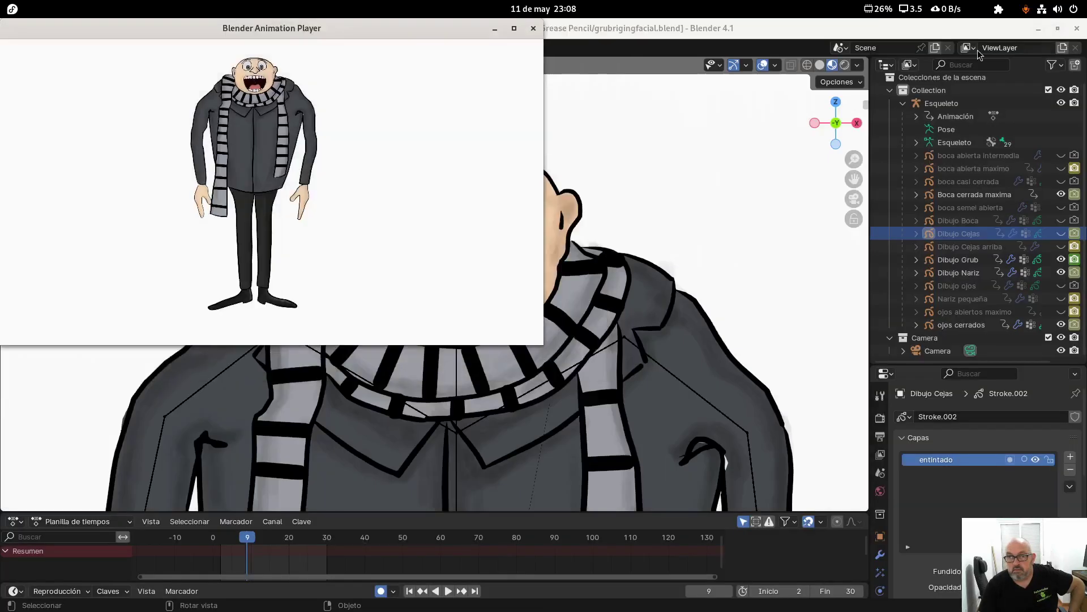
drag(399, 38, 667, 112)
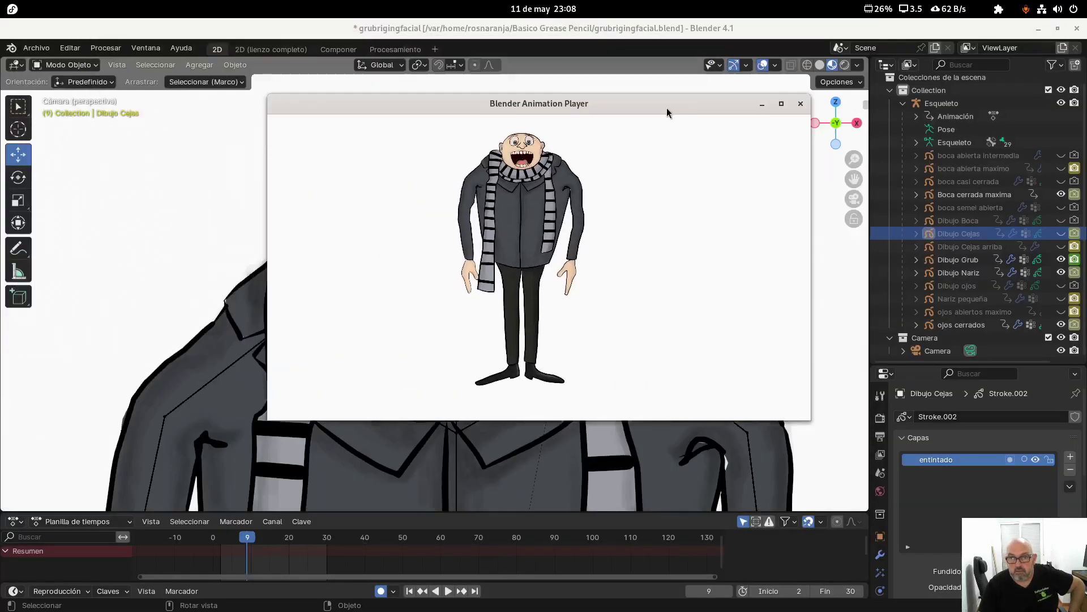
click(780, 103)
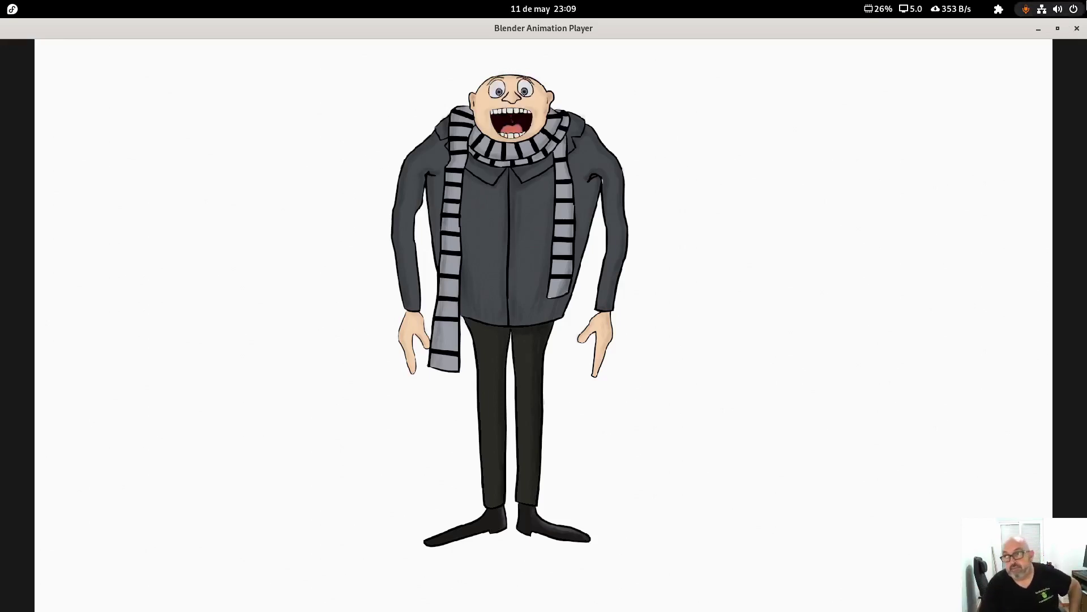
click(1081, 27)
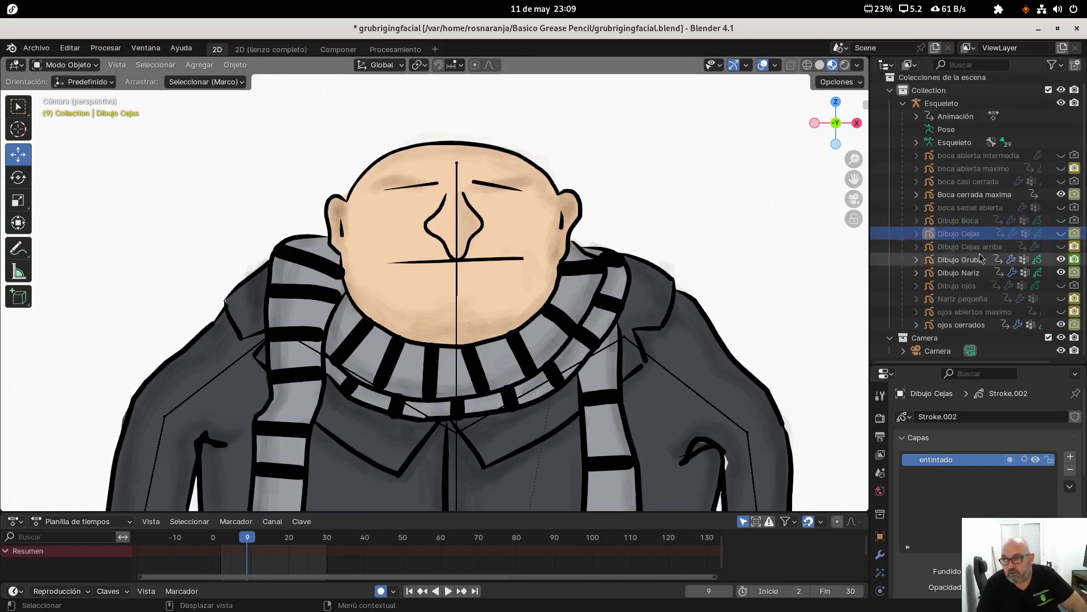
Step: At frame 2, hide ojos cerrados in the viewport and keyframe it as disabled in render
click(485, 187)
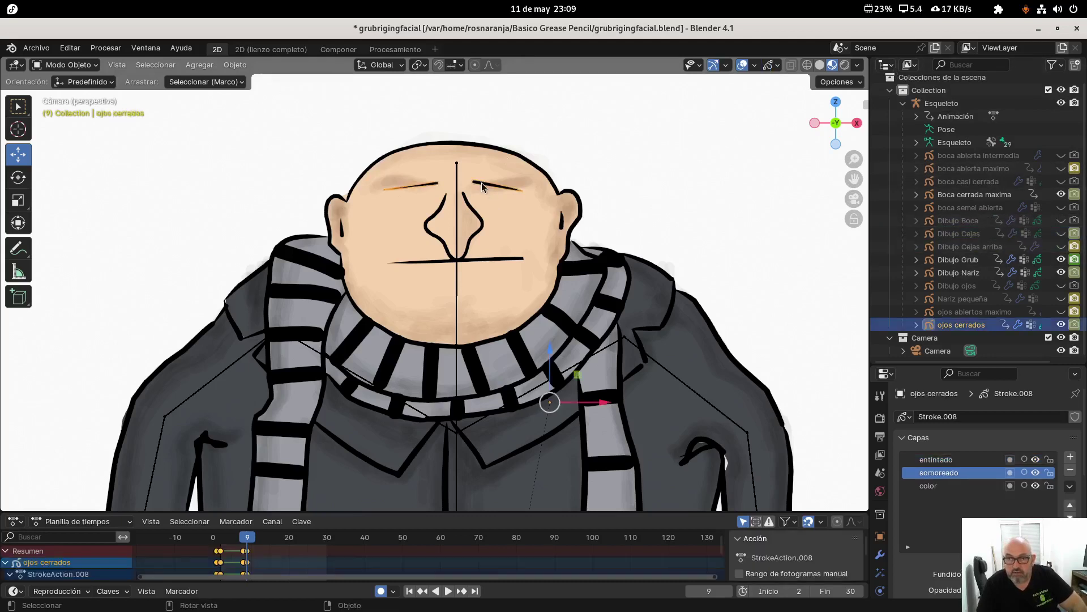
click(220, 537)
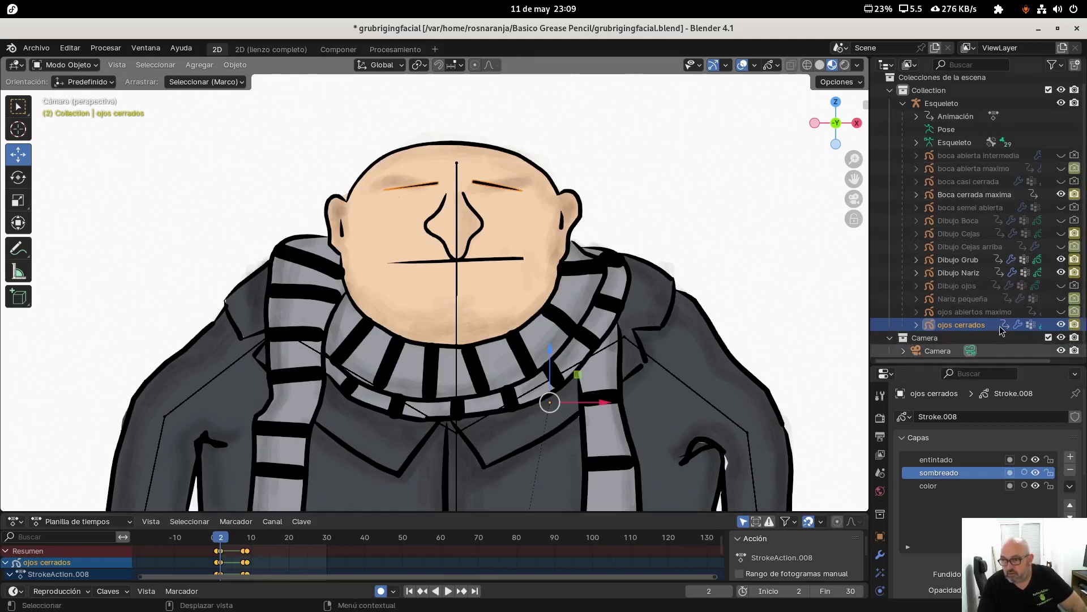
click(1062, 325)
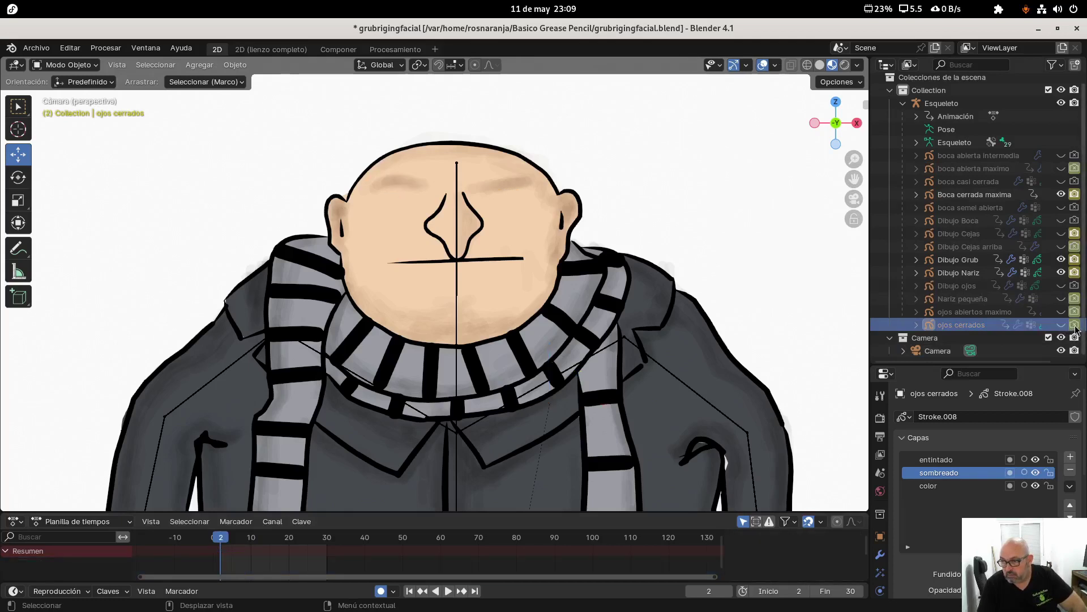
right_click(1071, 332)
key(Escape)
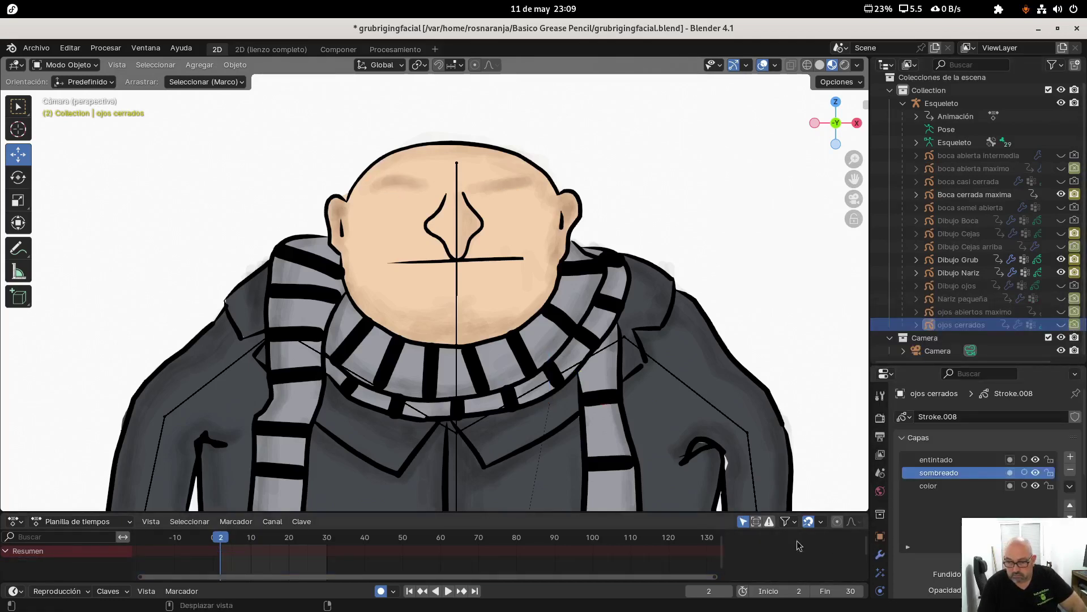
Step: At frame 8, replace the render visibility keyframe of ojos cerrados so it stays disabled
click(243, 540)
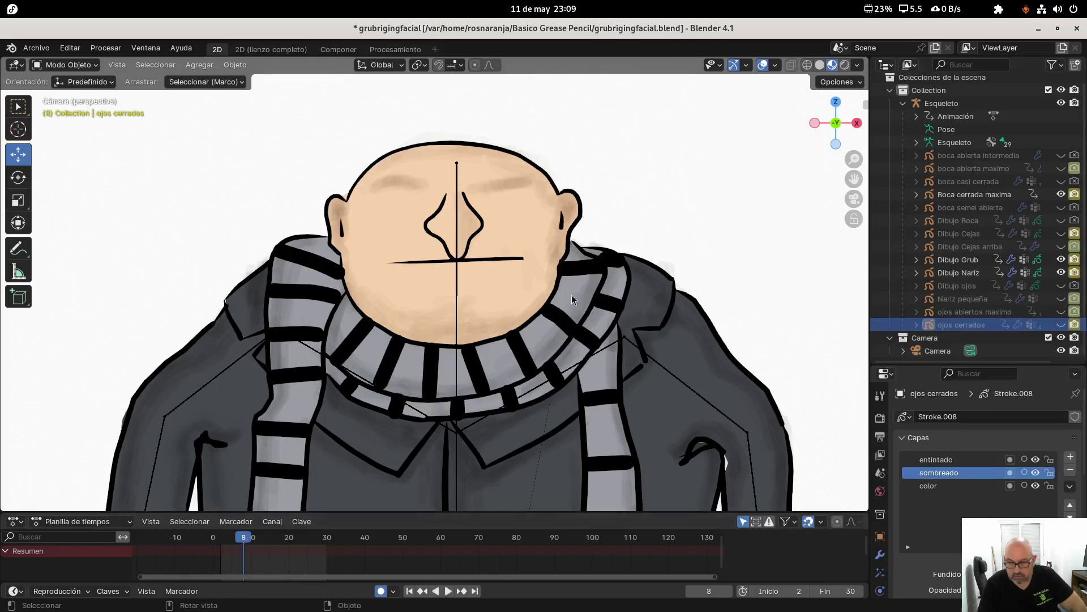
right_click(1072, 328)
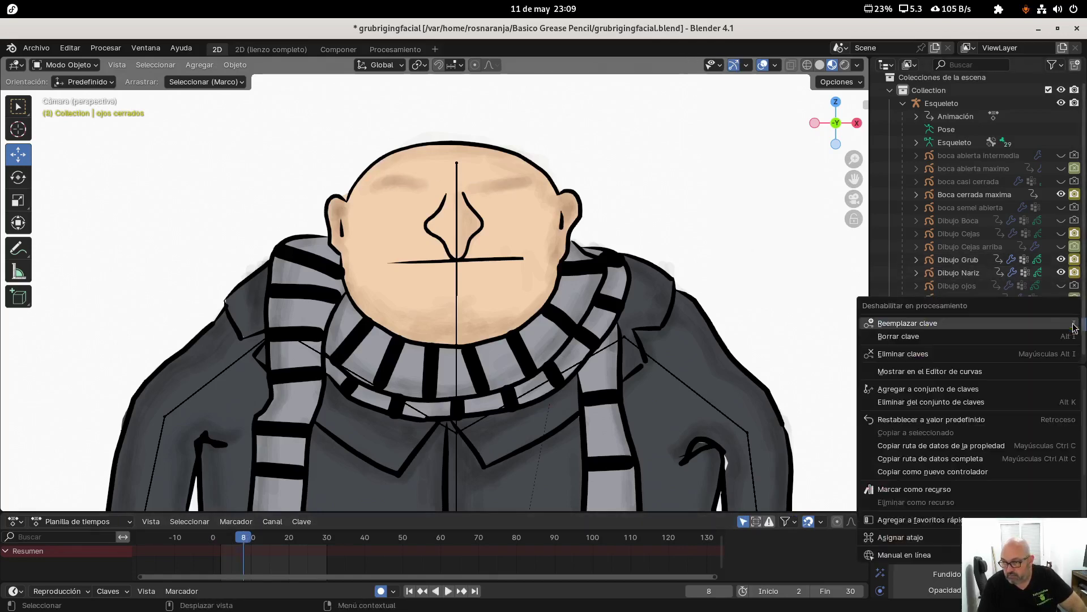
click(1054, 328)
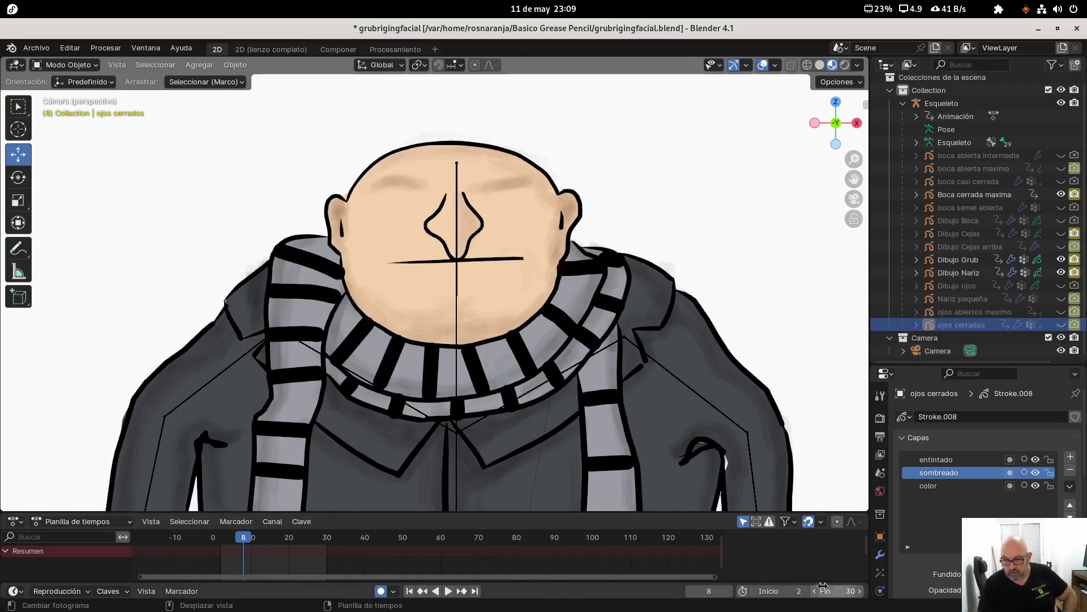
Step: Step through the frames around frame 9 and back to frame 5 to check the drawings' render visibility states
click(729, 592)
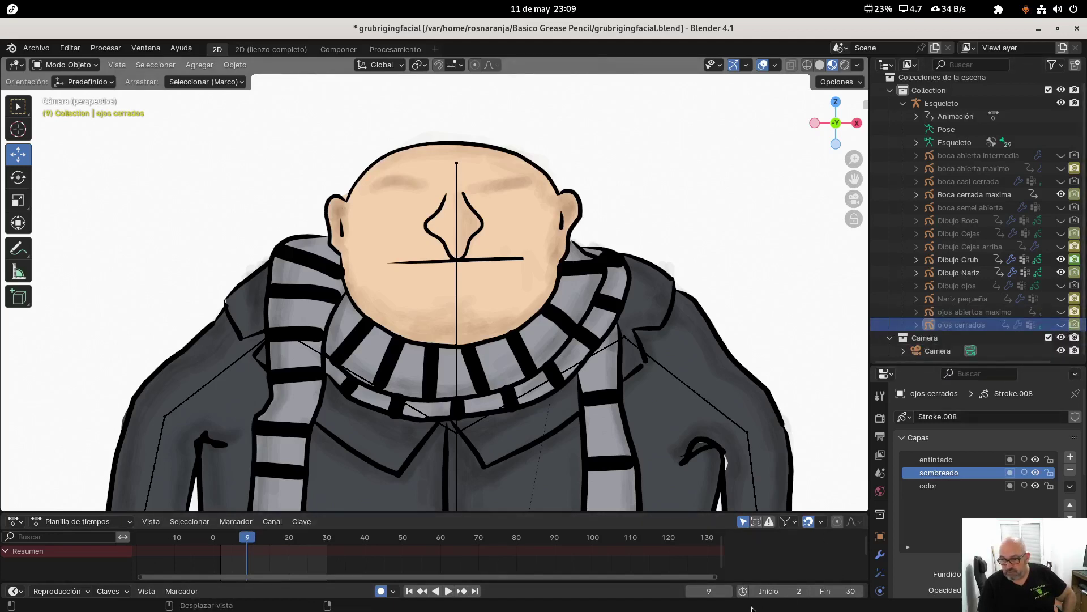
click(727, 592)
click(728, 592)
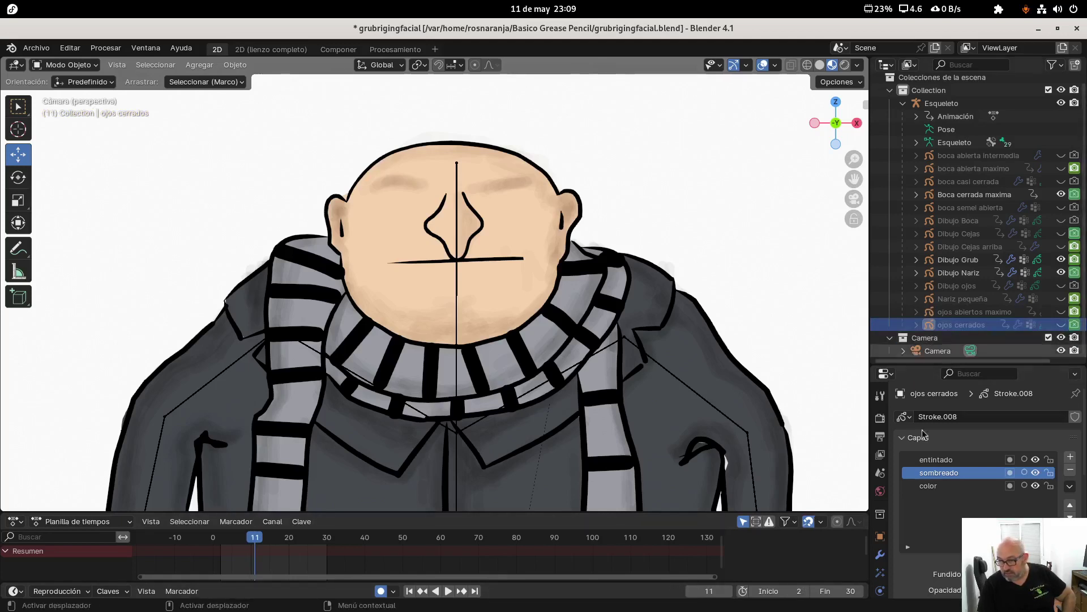
click(690, 591)
click(691, 592)
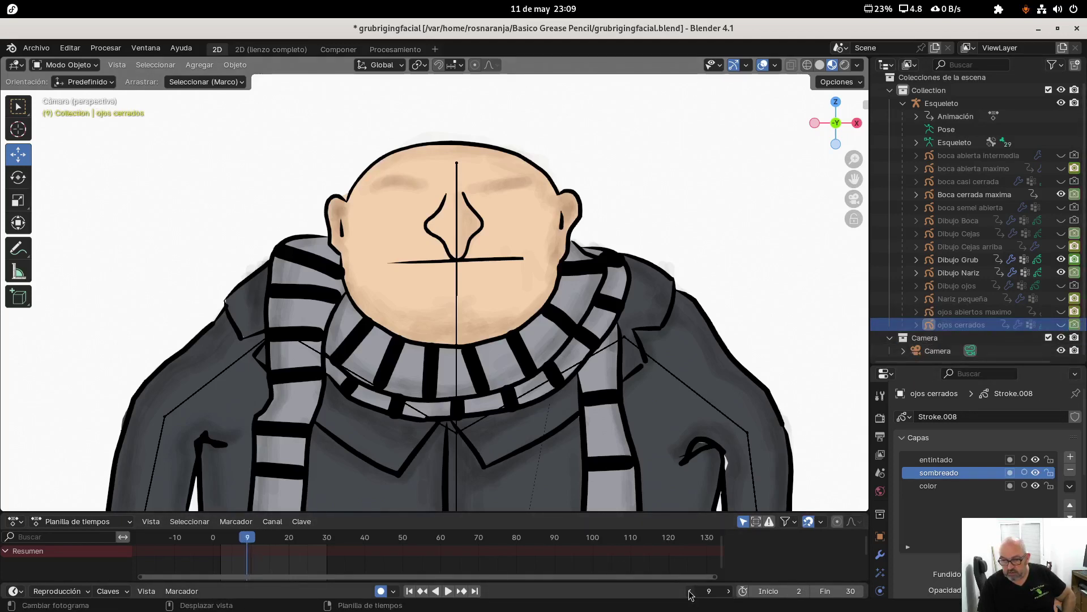
click(690, 591)
click(690, 591)
click(691, 591)
click(690, 591)
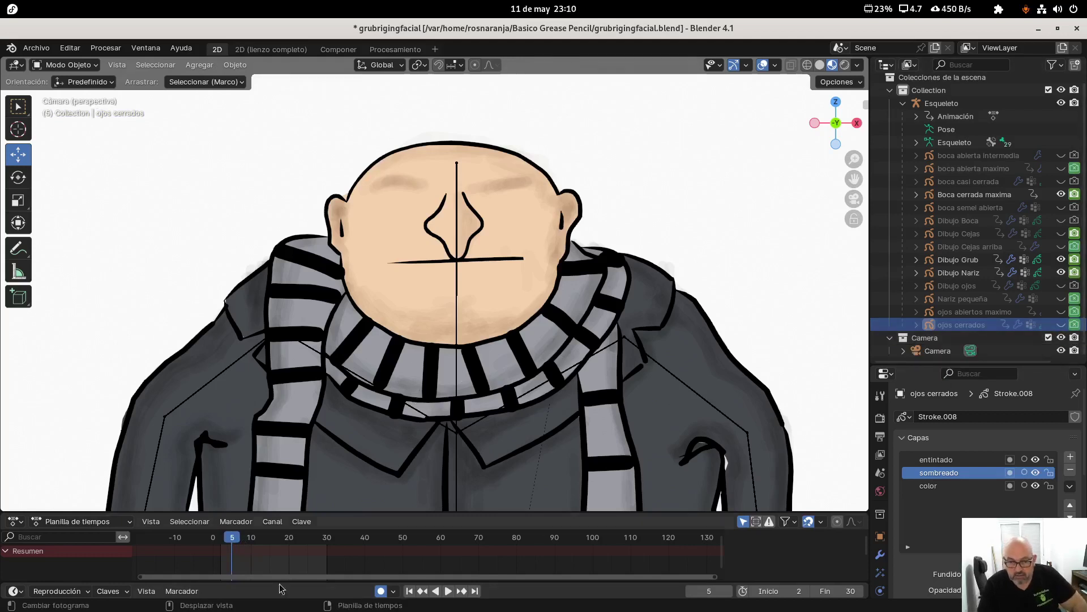
Step: At frame 2, show Dibujo ojos in the viewport, enable it in render and keyframe its render visibility
drag(229, 539, 224, 532)
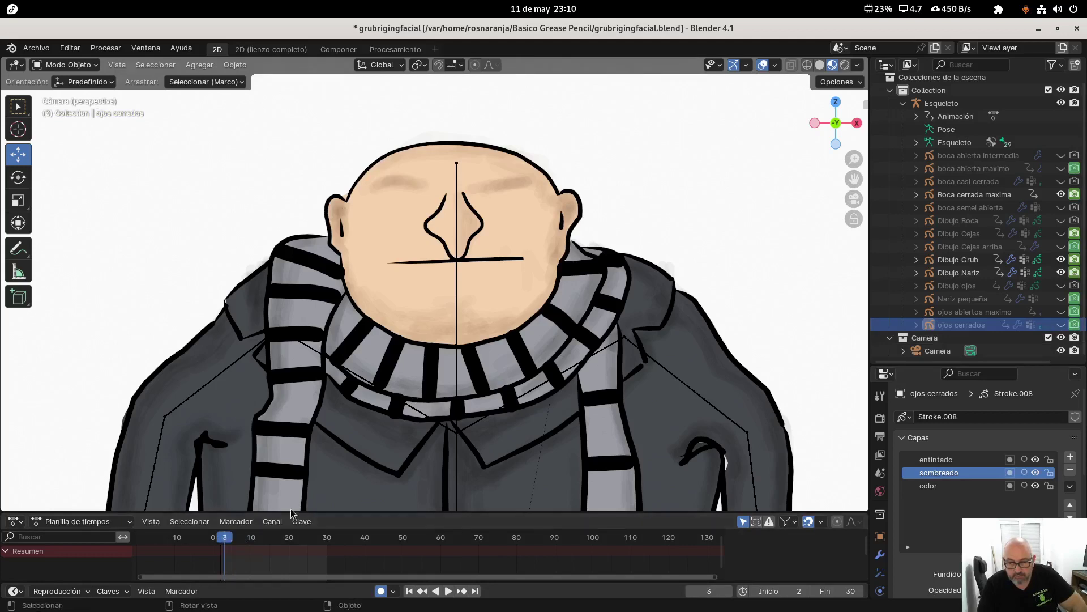
click(691, 592)
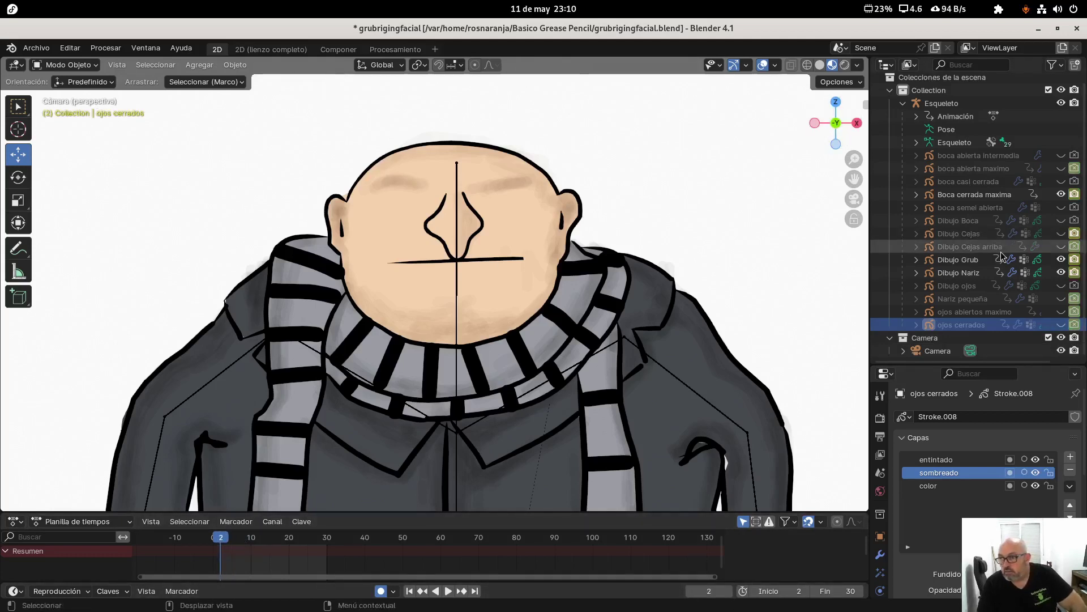
click(1061, 285)
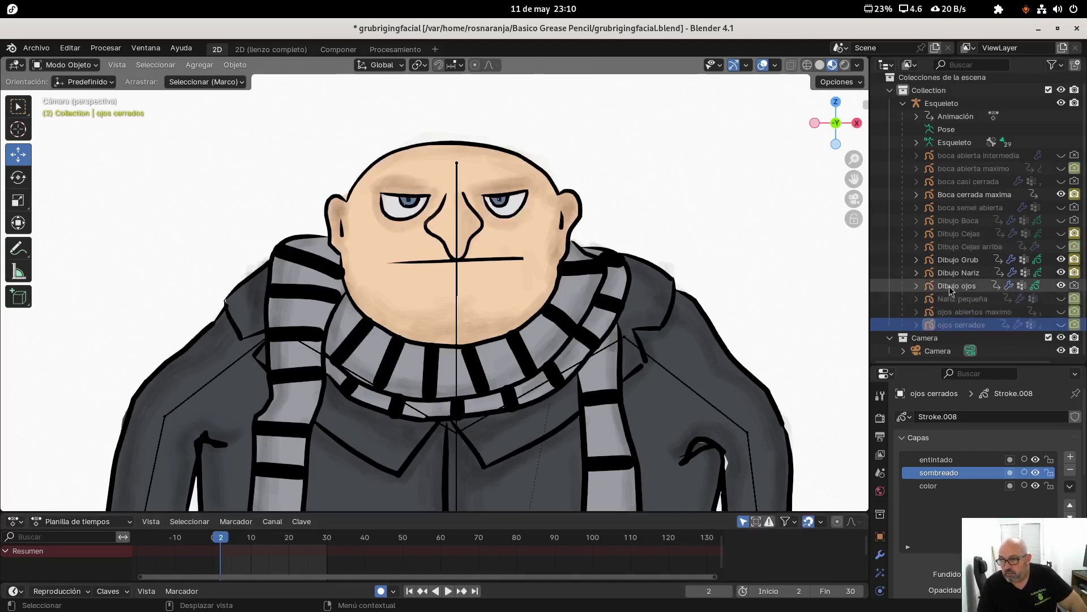
right_click(1074, 285)
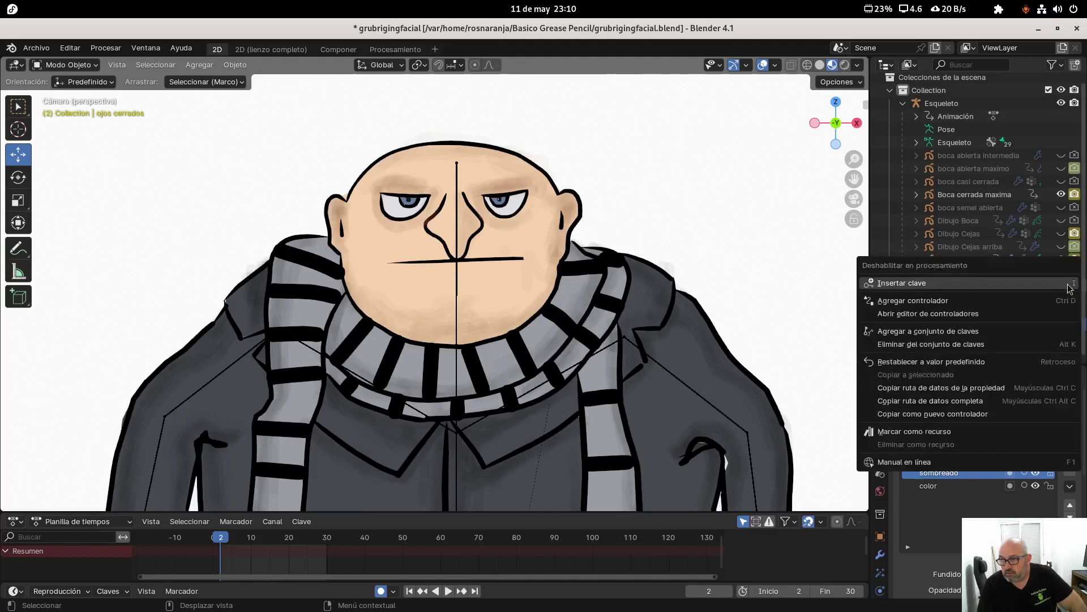
click(1051, 284)
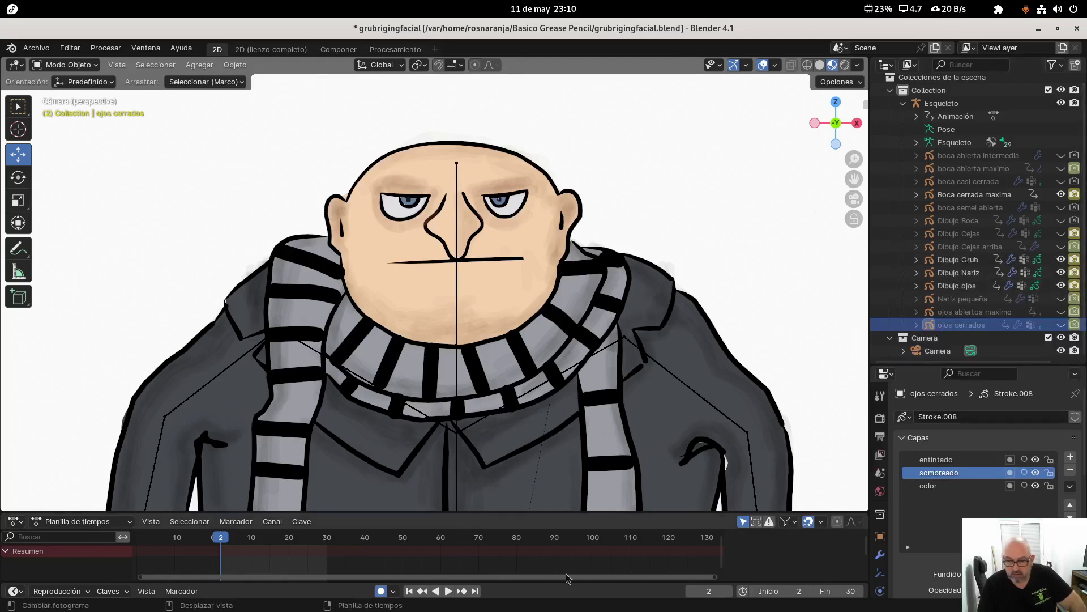
Step: Insert a keyframe at frame 8 that keeps Dibujo ojos enabled in render
click(247, 540)
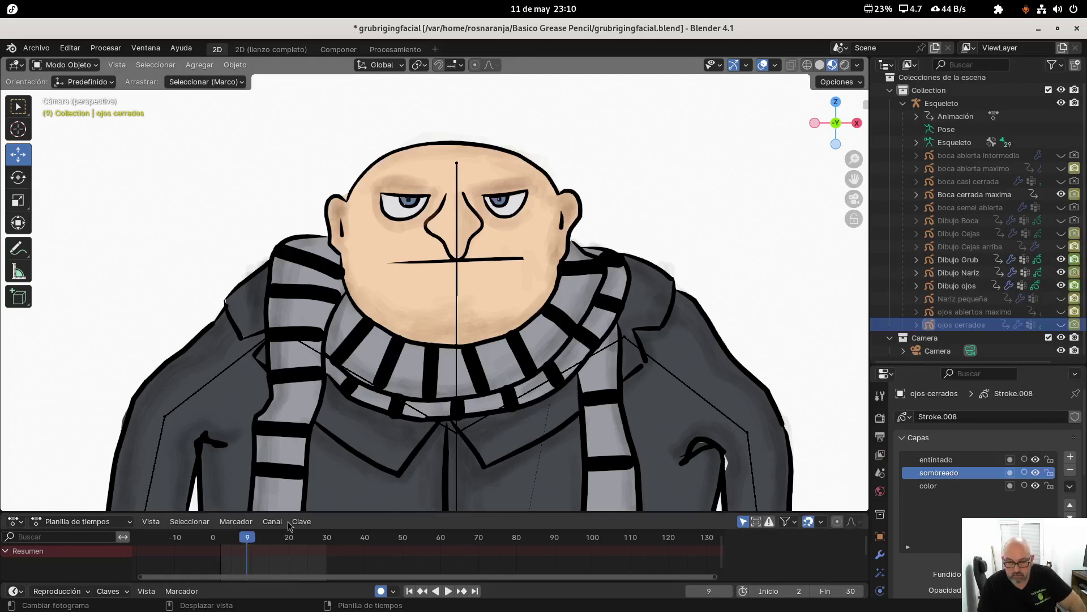
click(244, 538)
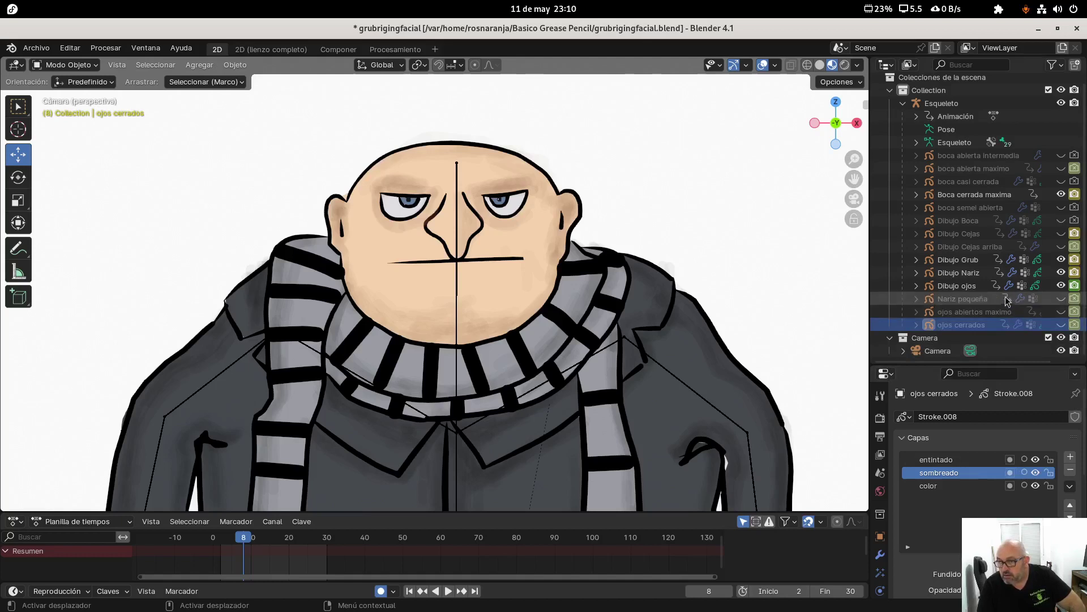
click(970, 285)
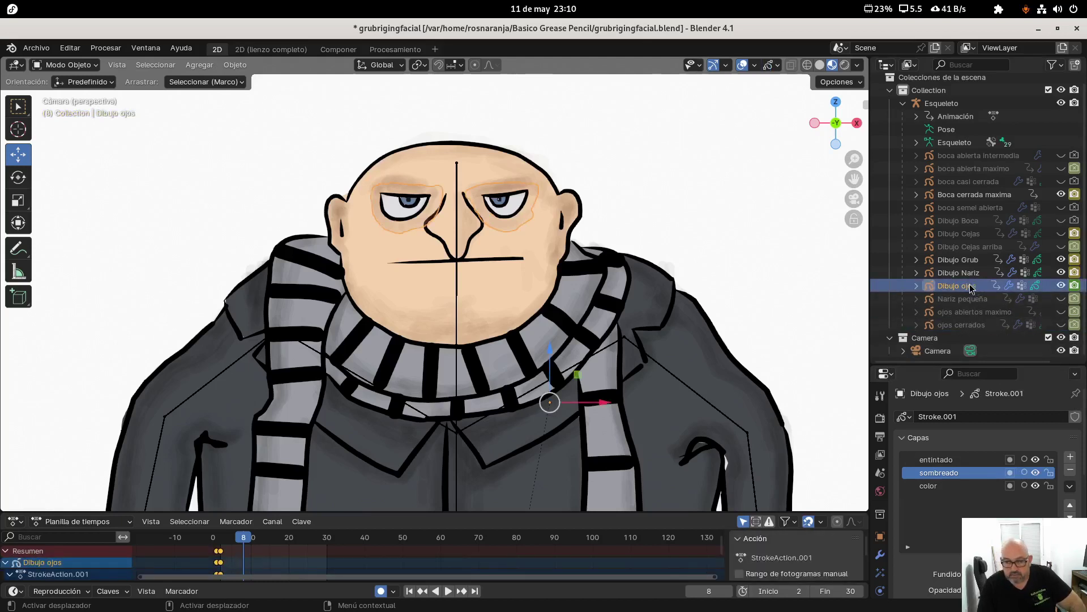
right_click(1073, 287)
click(1071, 288)
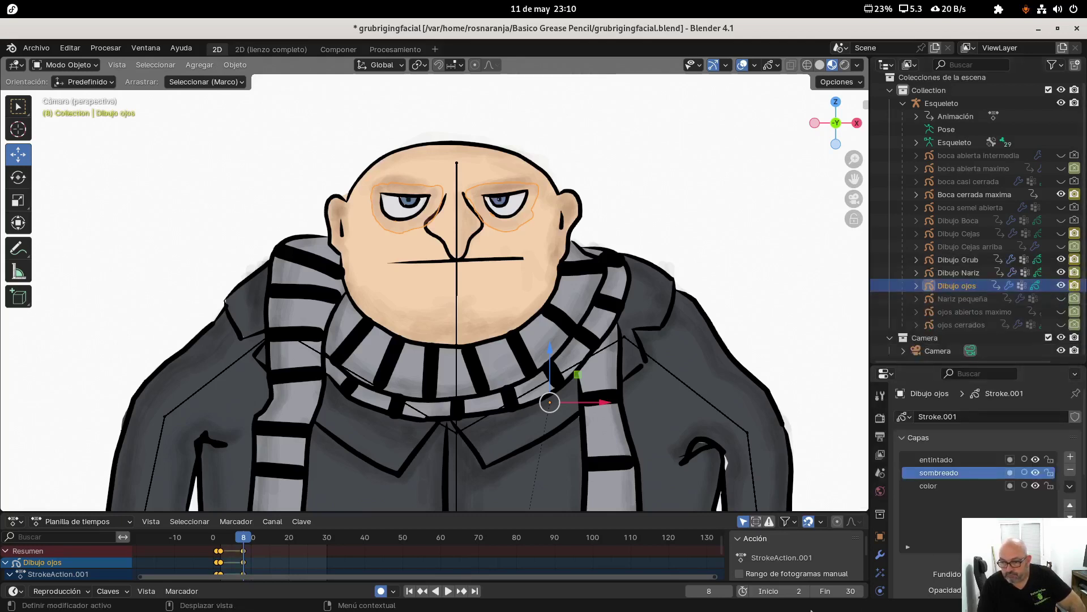
Step: At frame 9, disable Dibujo ojos in render and keyframe that visibility
click(728, 591)
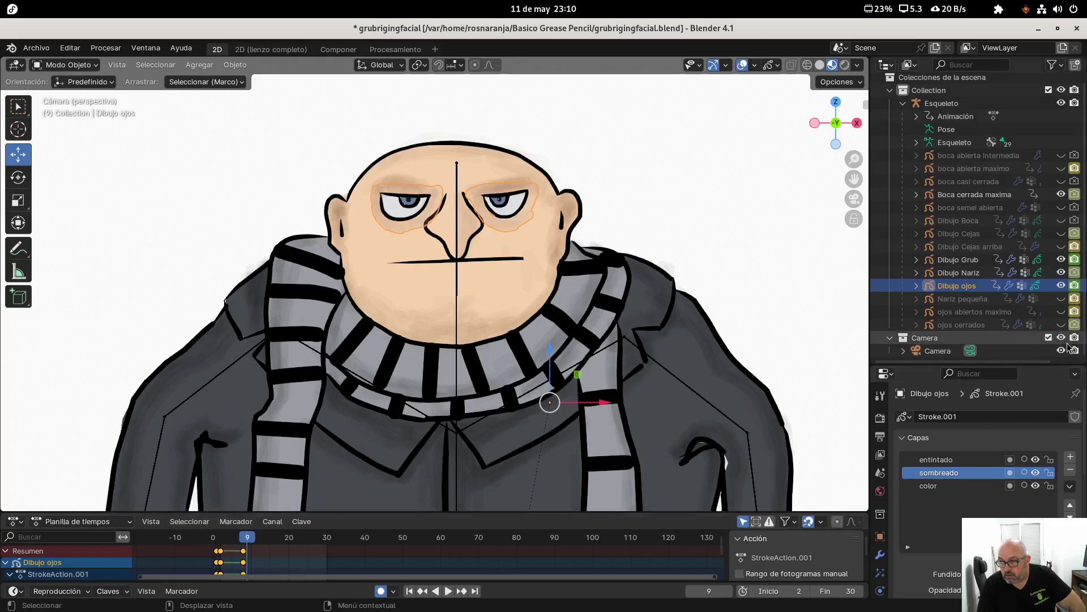
click(1074, 286)
right_click(1075, 287)
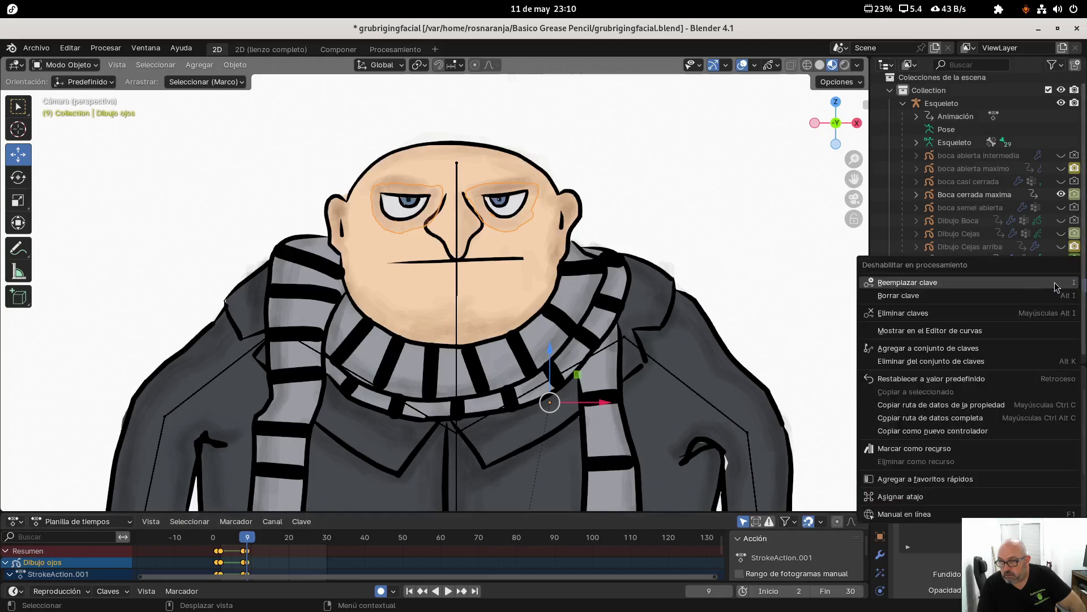
click(1057, 287)
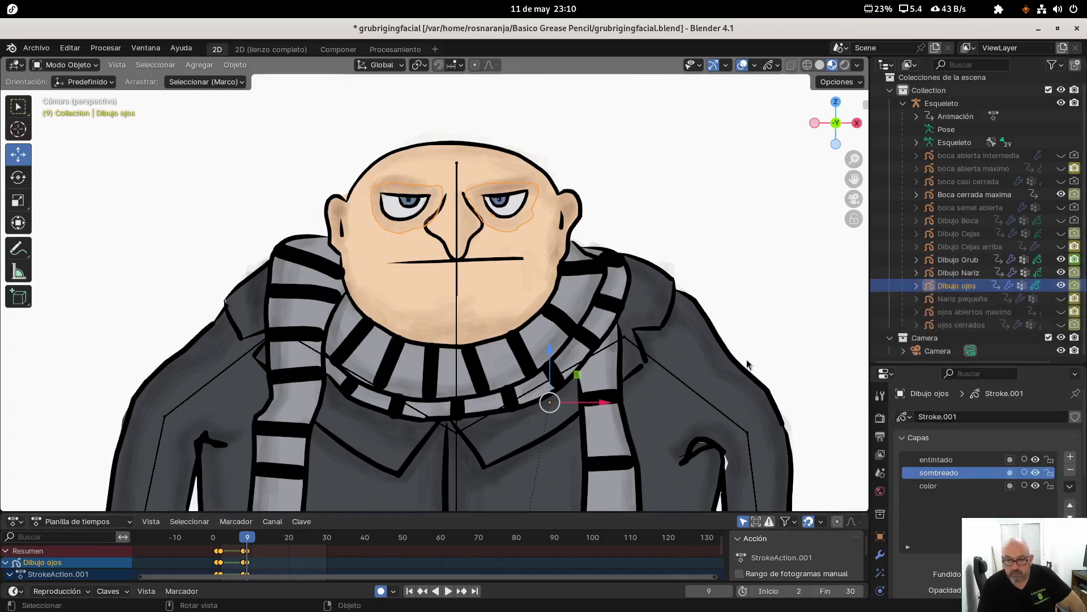
Step: Render the full animation again with the corrected eye drawings
click(106, 48)
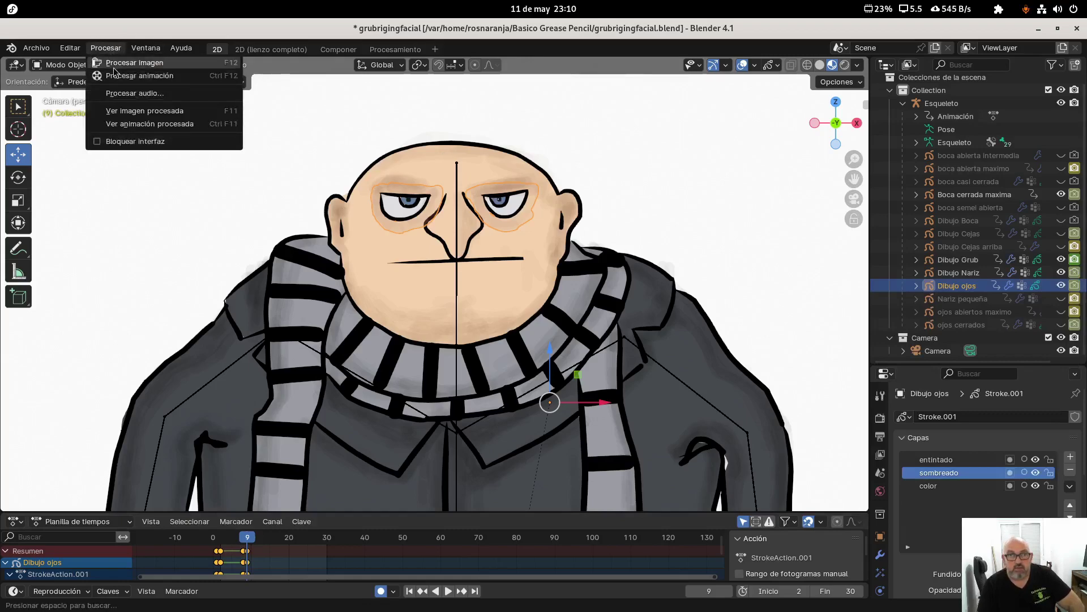
click(140, 75)
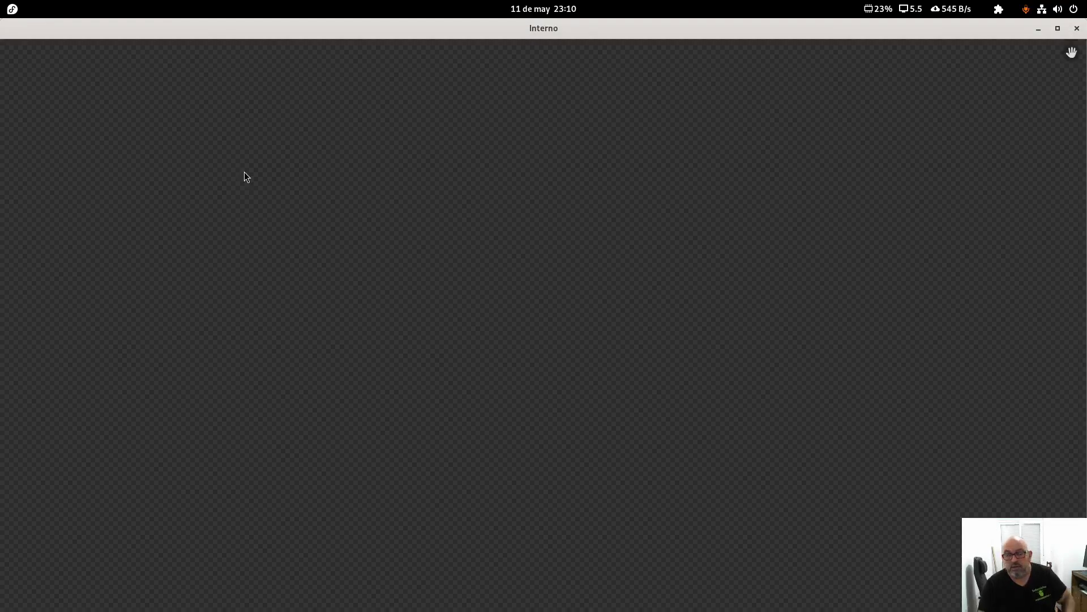
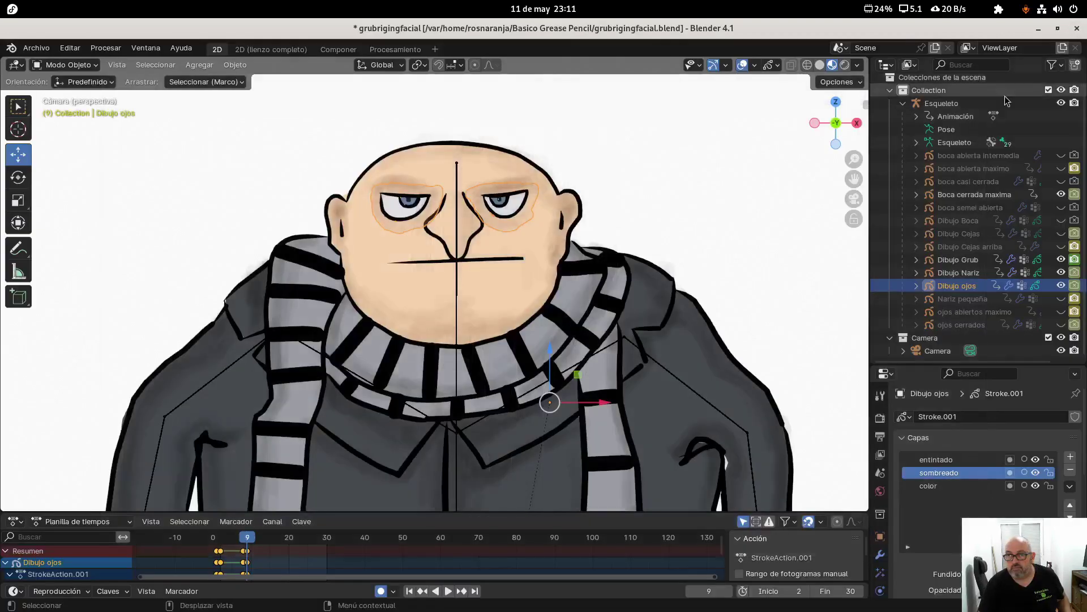
Step: Close the earlier render window, render the complete animation once more, and close its finished render window
click(1078, 28)
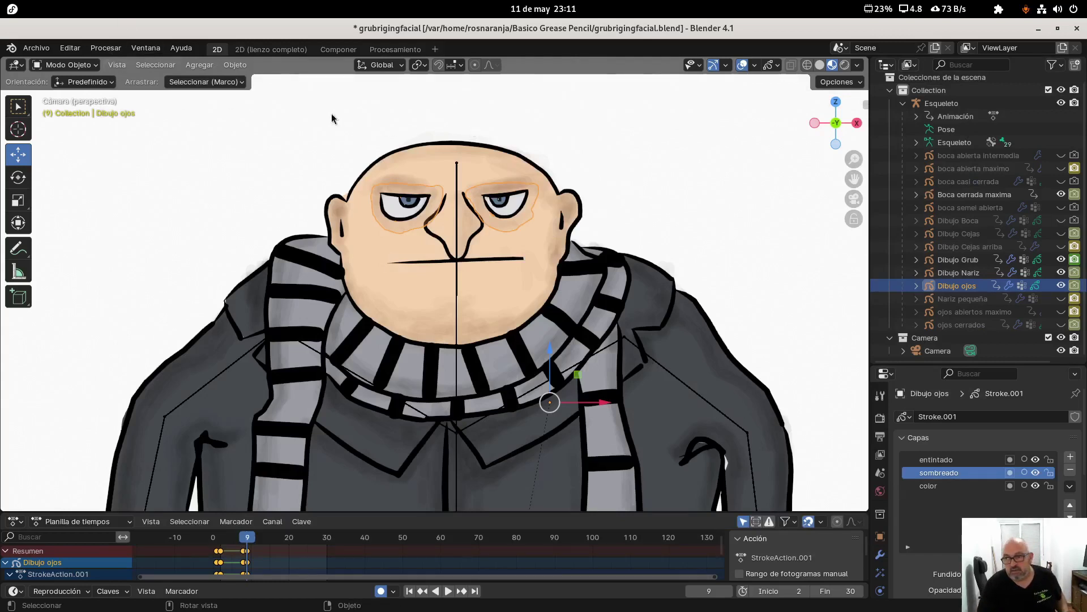
click(105, 48)
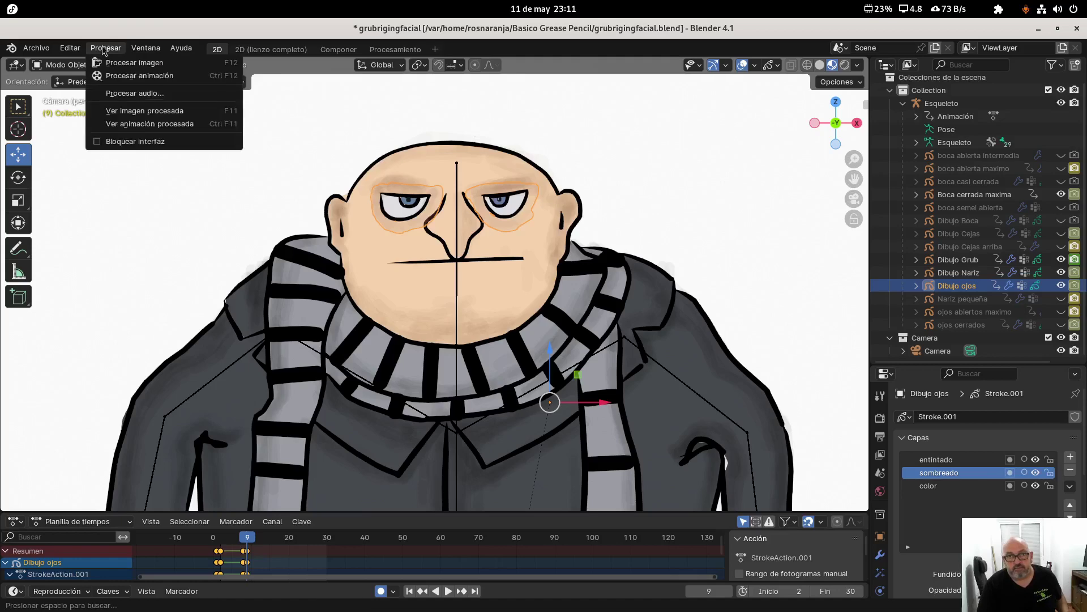
click(121, 75)
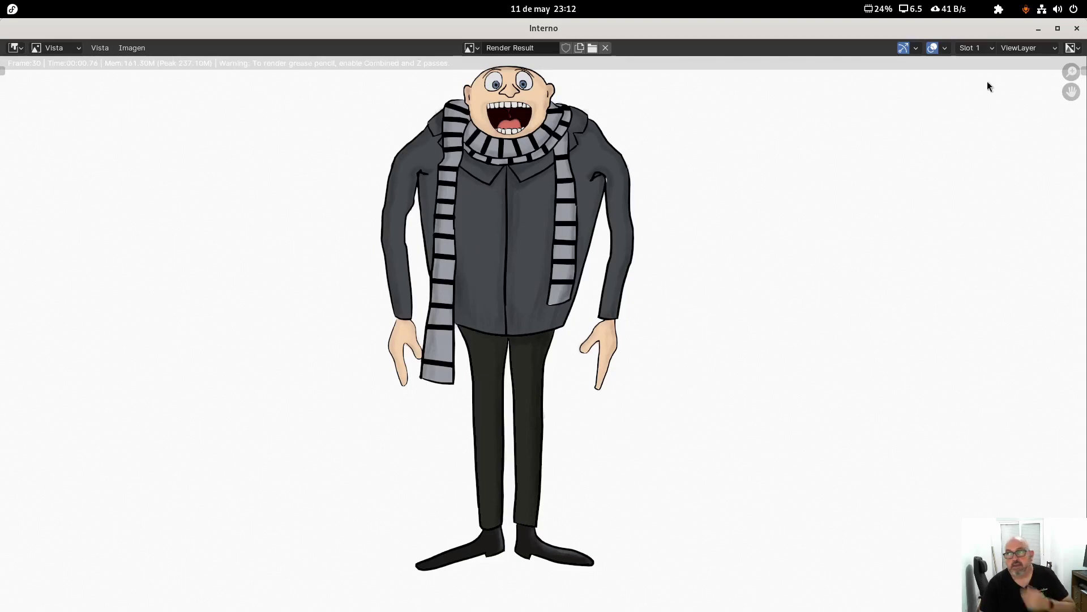
click(1077, 28)
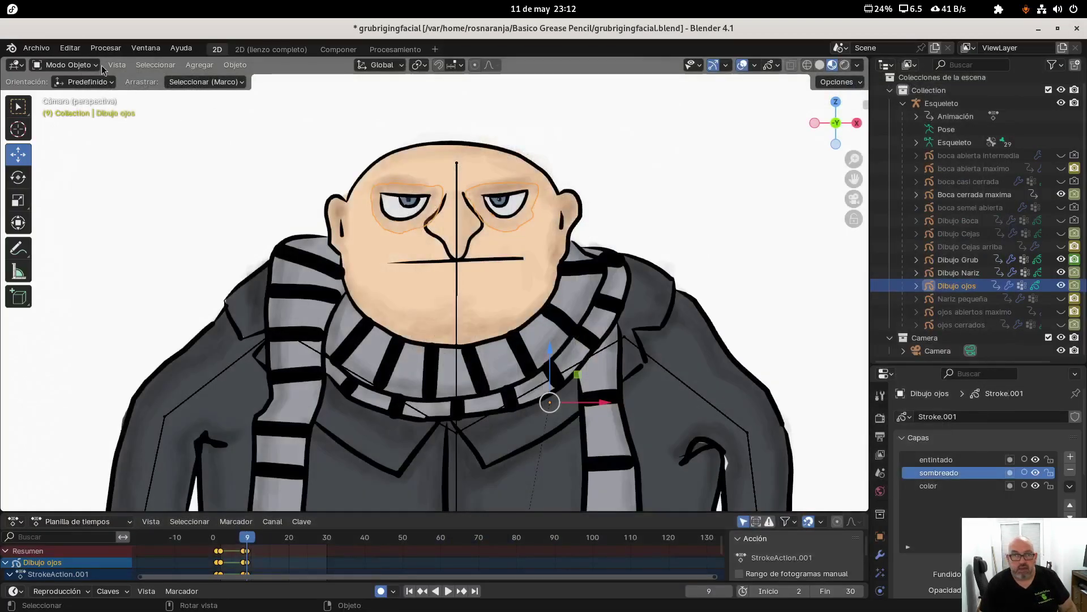
Step: Play back the rendered animation to check the facial expression change
click(70, 48)
mouse_move(96, 54)
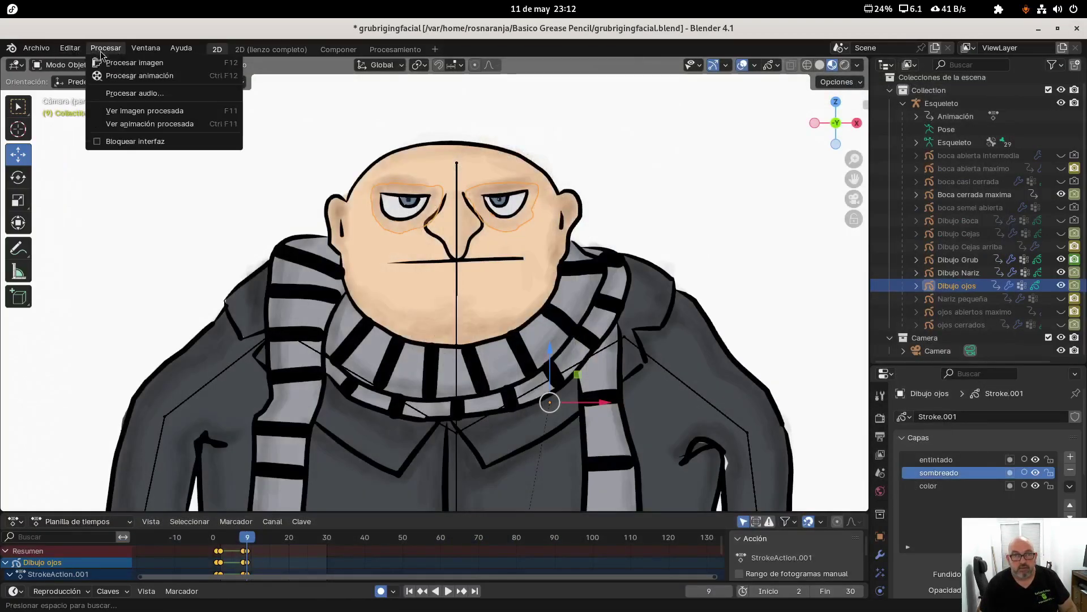
click(127, 127)
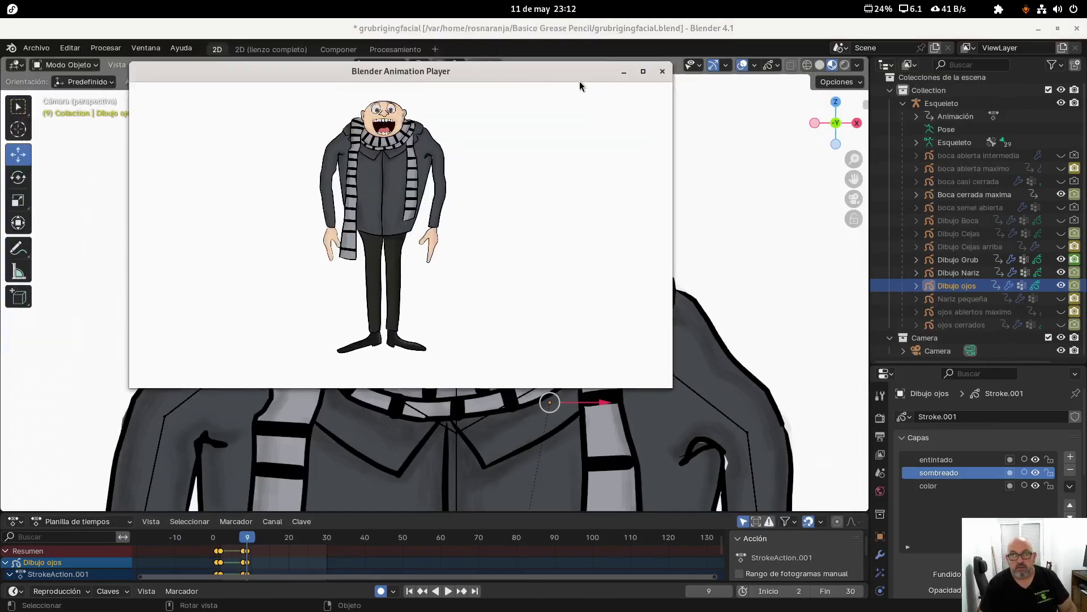
click(740, 111)
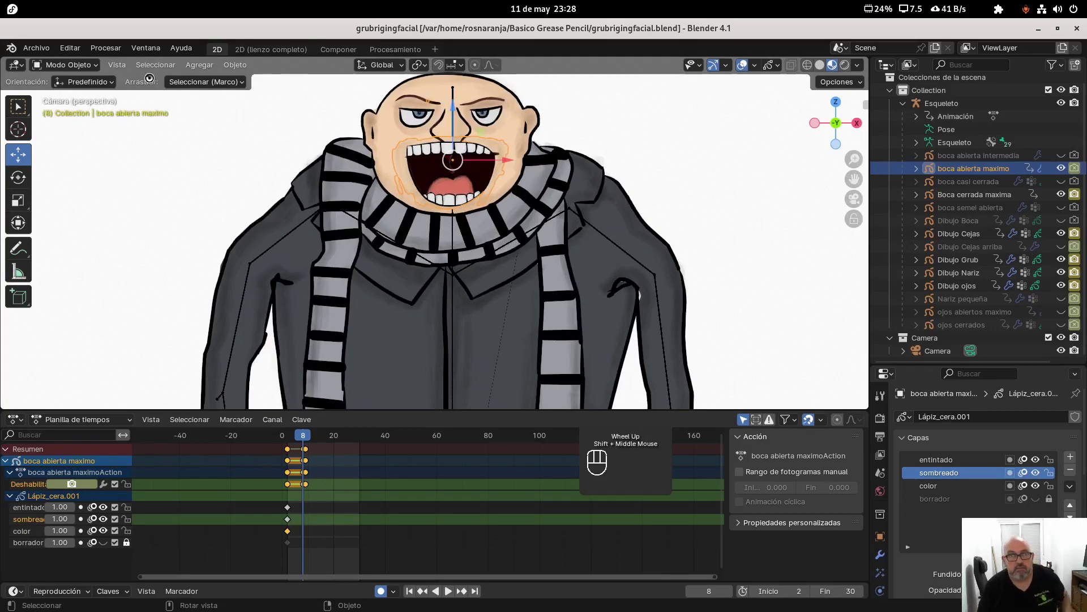
Step: Select the Esqueleto armature and switch it to Pose Mode
click(453, 93)
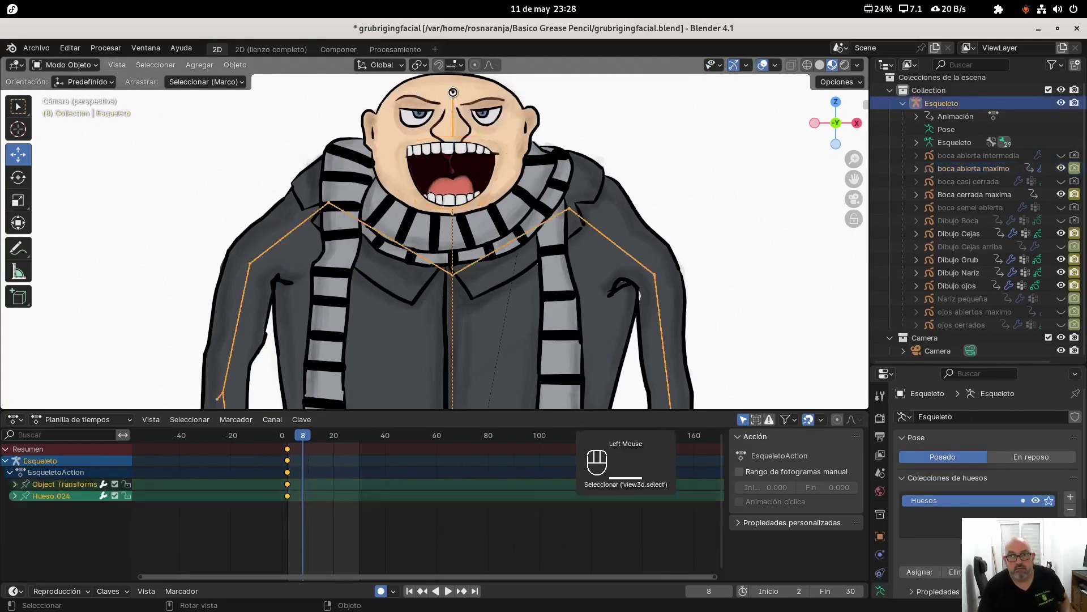
click(68, 65)
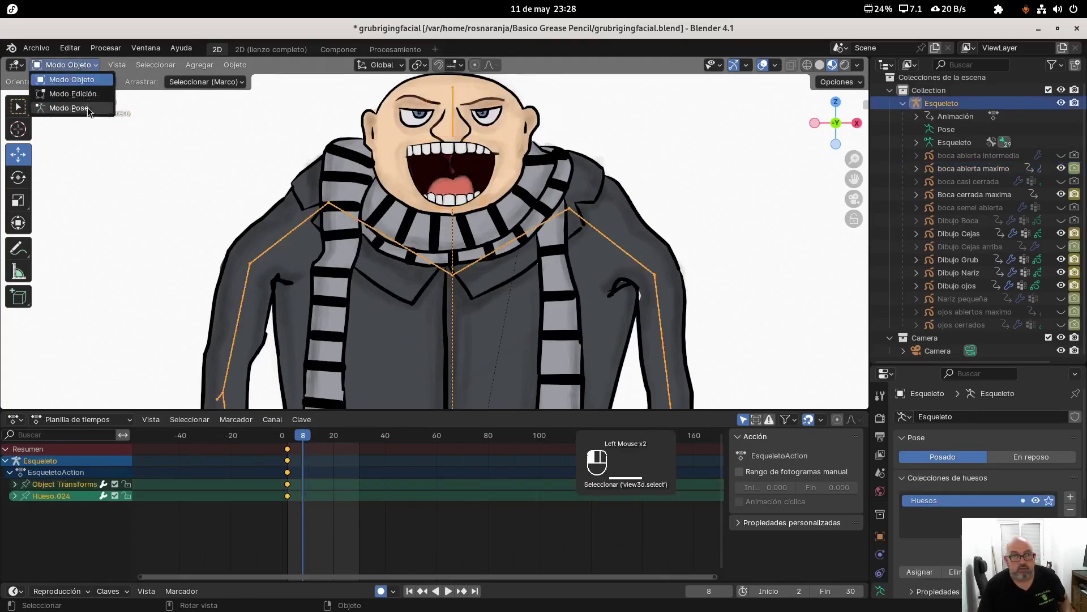
click(86, 112)
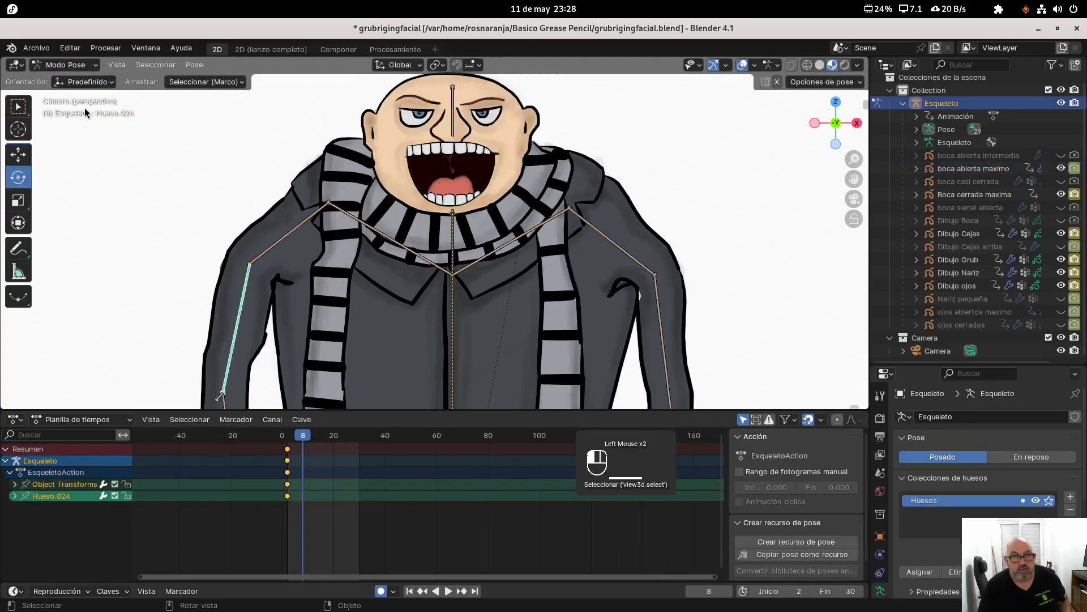
Step: At frame 2, rotate the head bone very slightly to auto-key its nearly upright starting pose
click(291, 438)
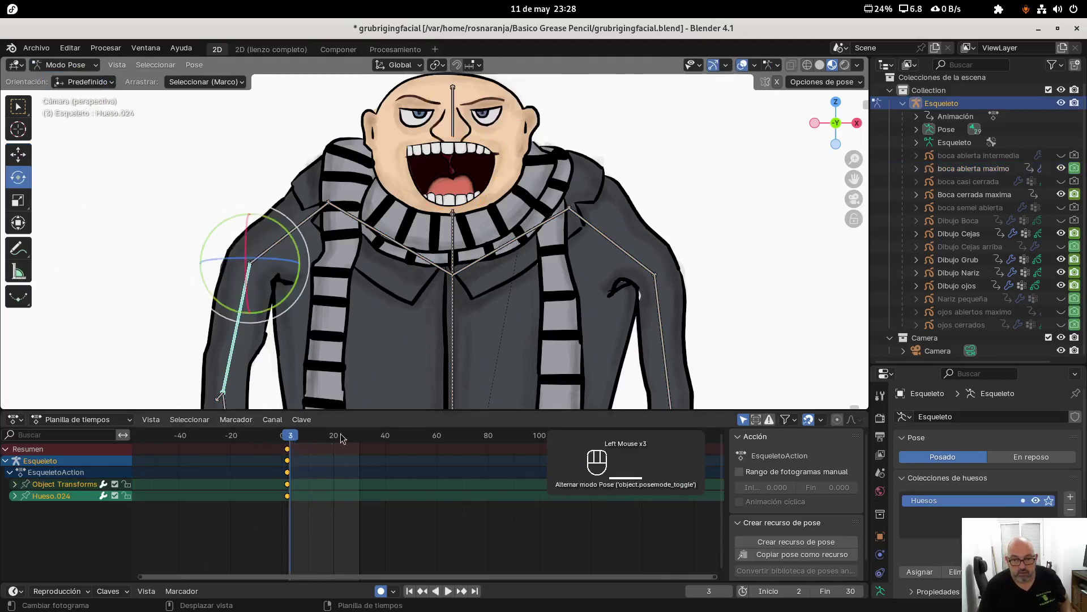
click(690, 591)
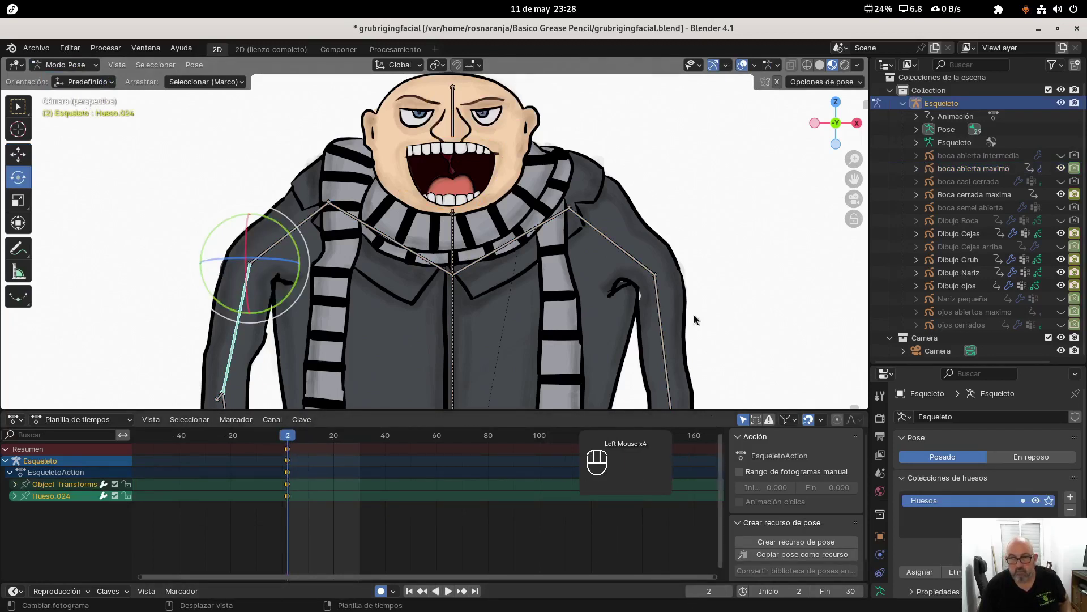
click(453, 108)
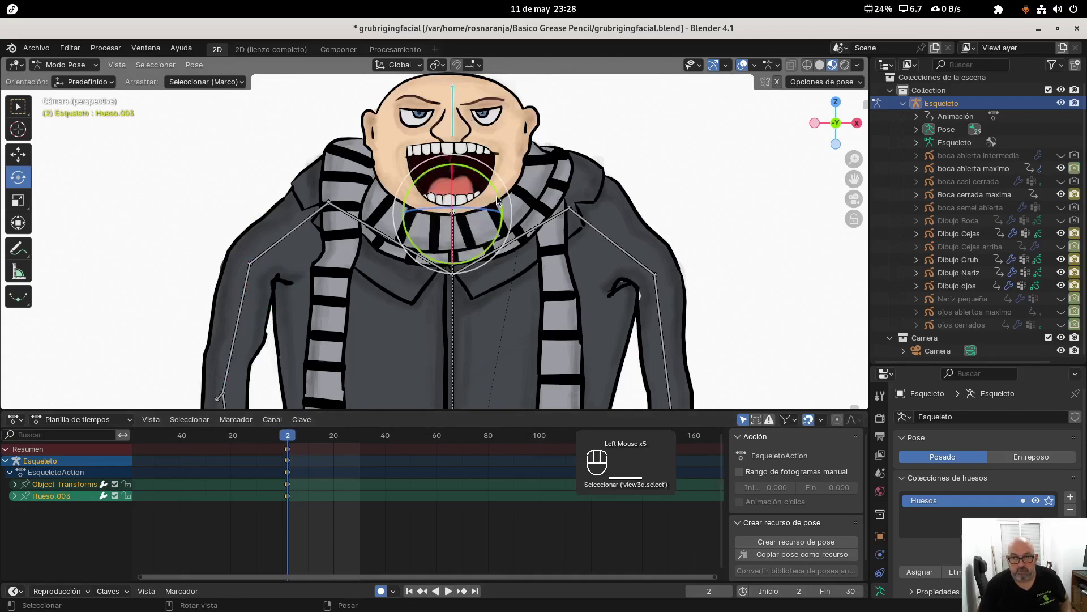
mouse_move(499, 198)
mouse_down()
mouse_move(495, 185)
mouse_move(490, 215)
mouse_up()
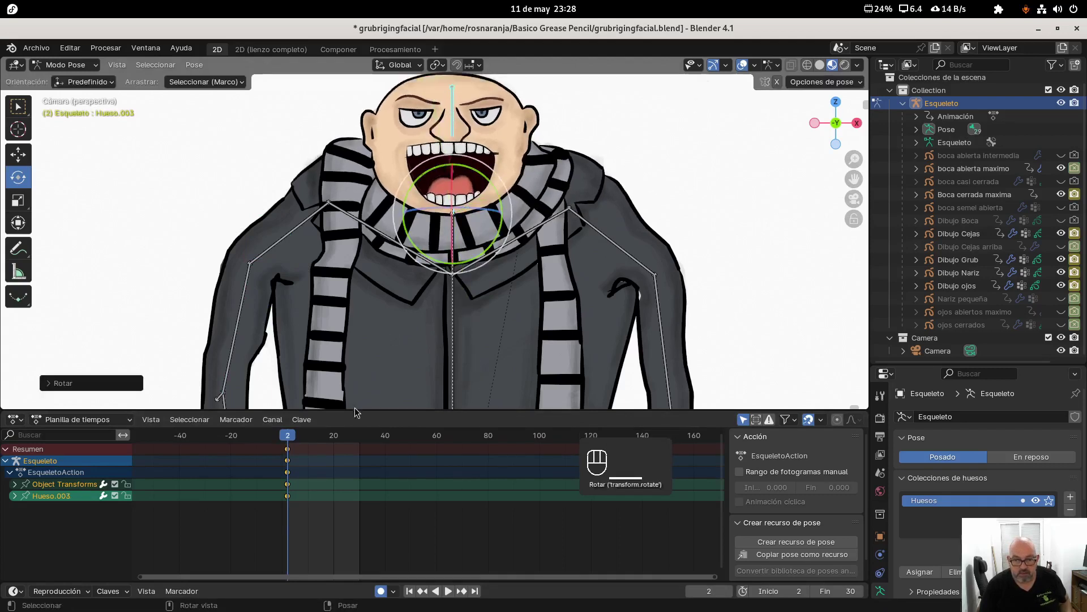
Step: At frame 10, rotate the head bone so the head tilts slightly to the right as seen from the camera
click(309, 441)
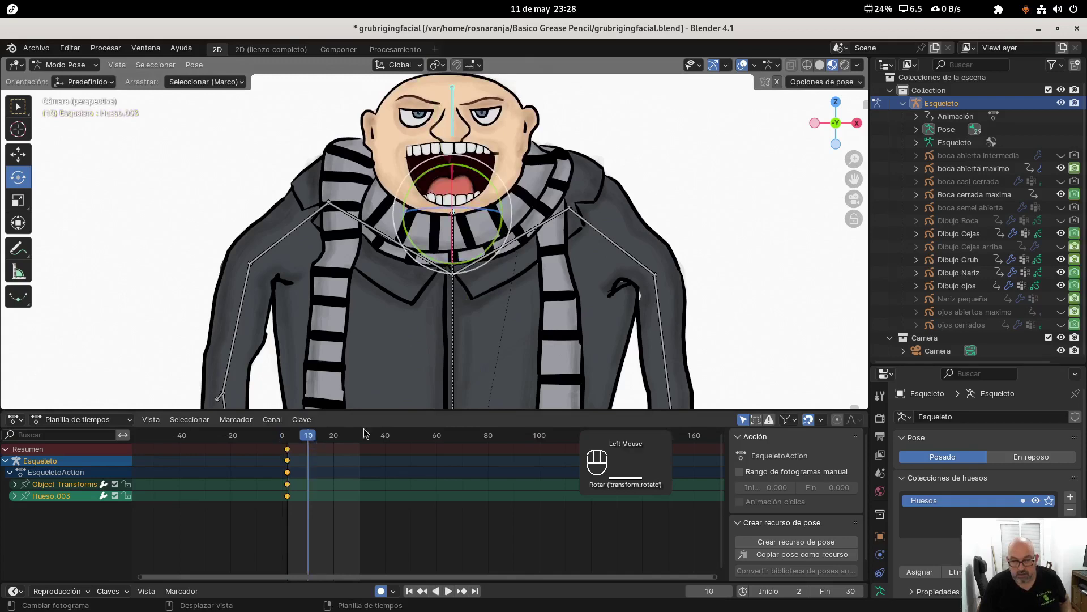
drag(494, 185, 503, 219)
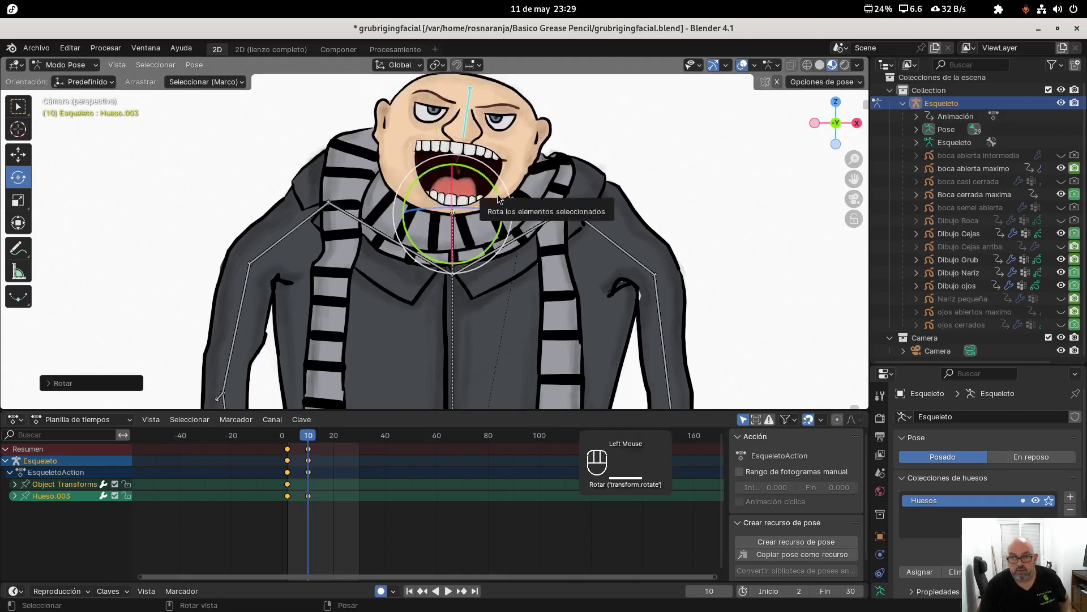
drag(498, 197, 502, 197)
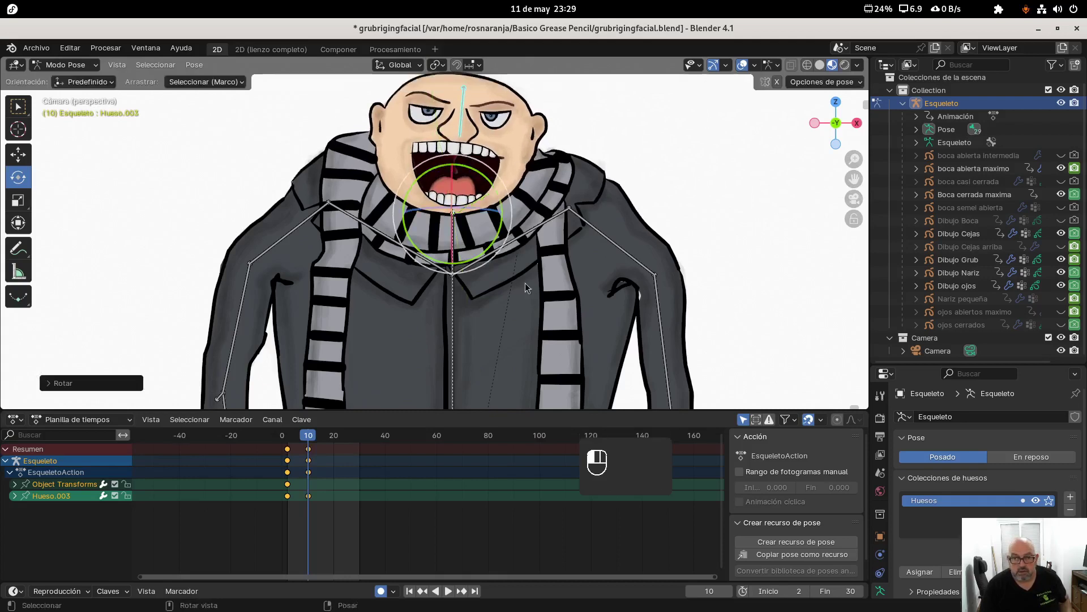
Step: Key the head bone tilted to the opposite side at frame 16 and rotated back upright at frame 23
click(324, 439)
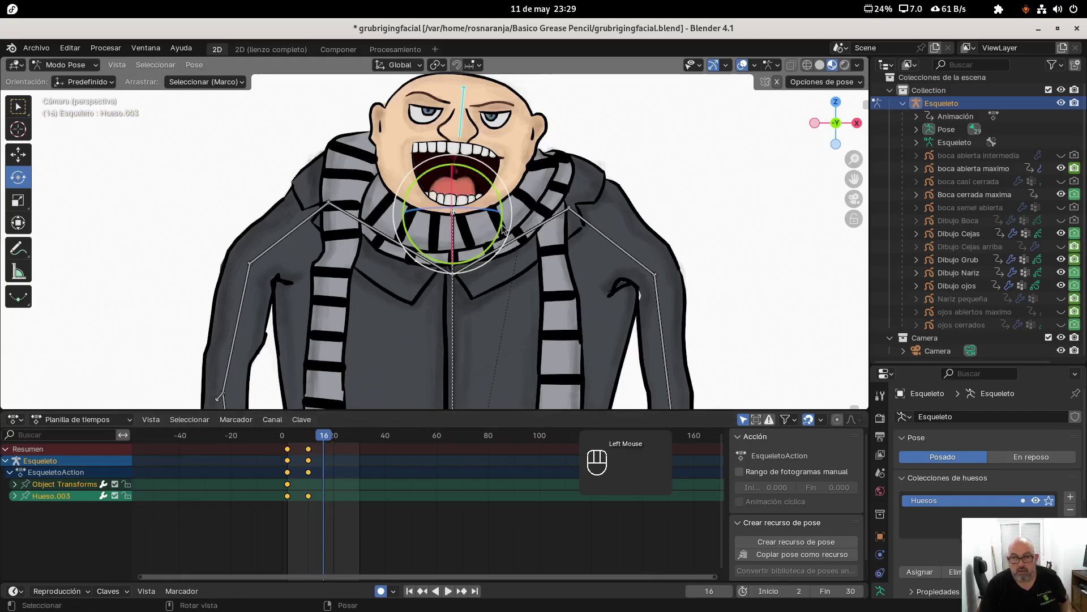
drag(499, 220, 531, 248)
scroll(532, 248, down, 2)
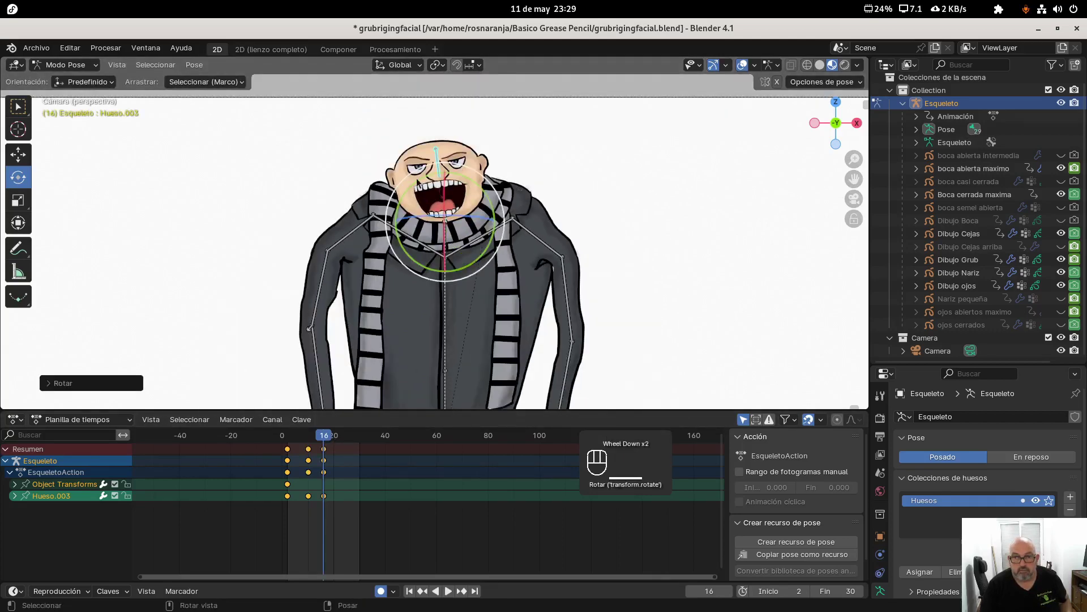
click(341, 435)
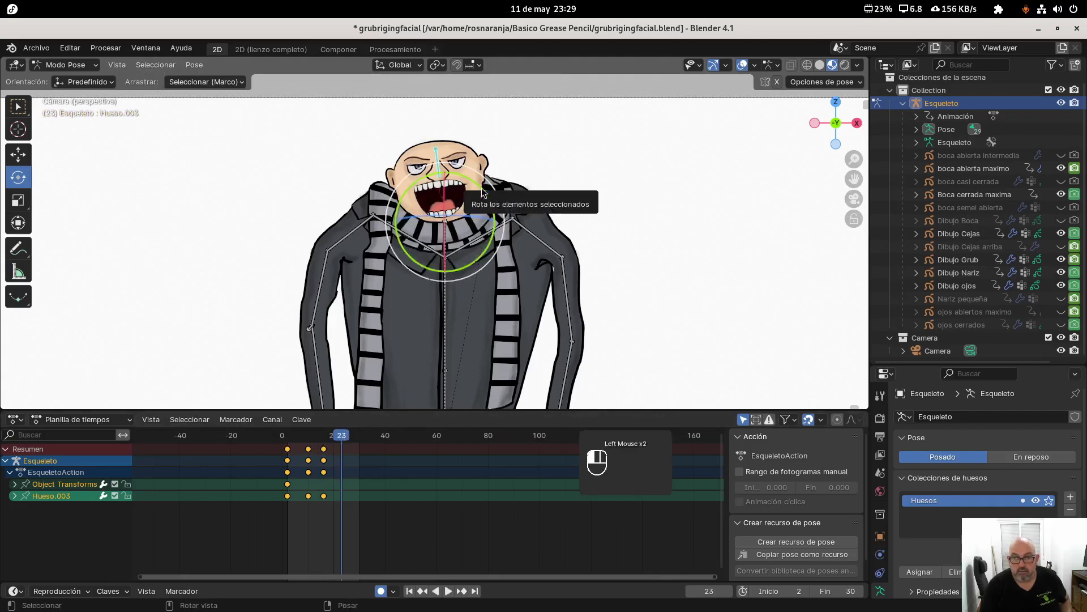
drag(479, 188, 482, 190)
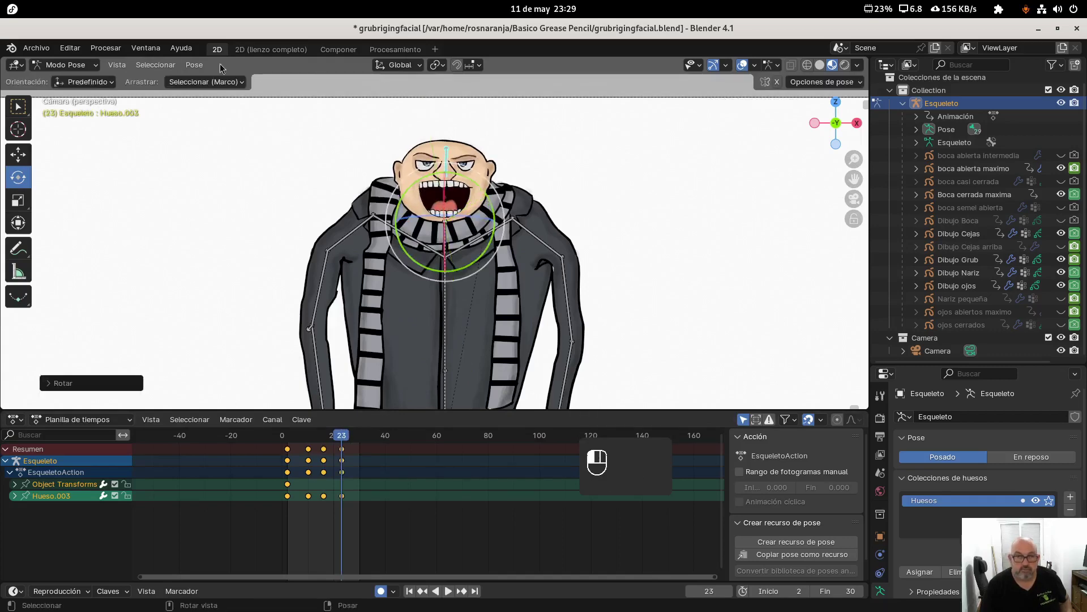
Step: Render the full animation with the new head movement and close the finished render window
click(112, 48)
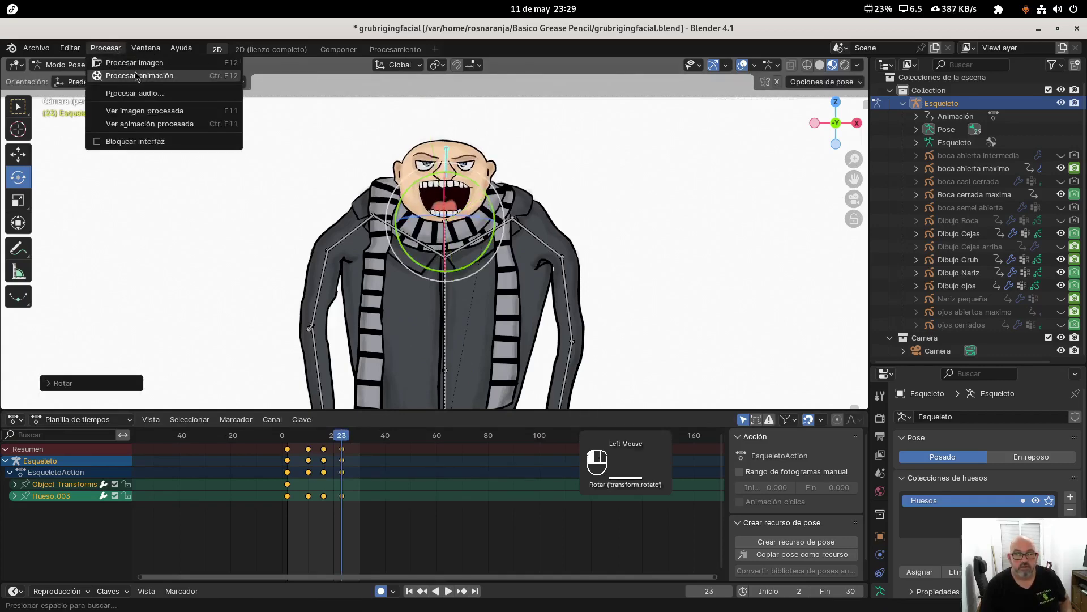
click(137, 75)
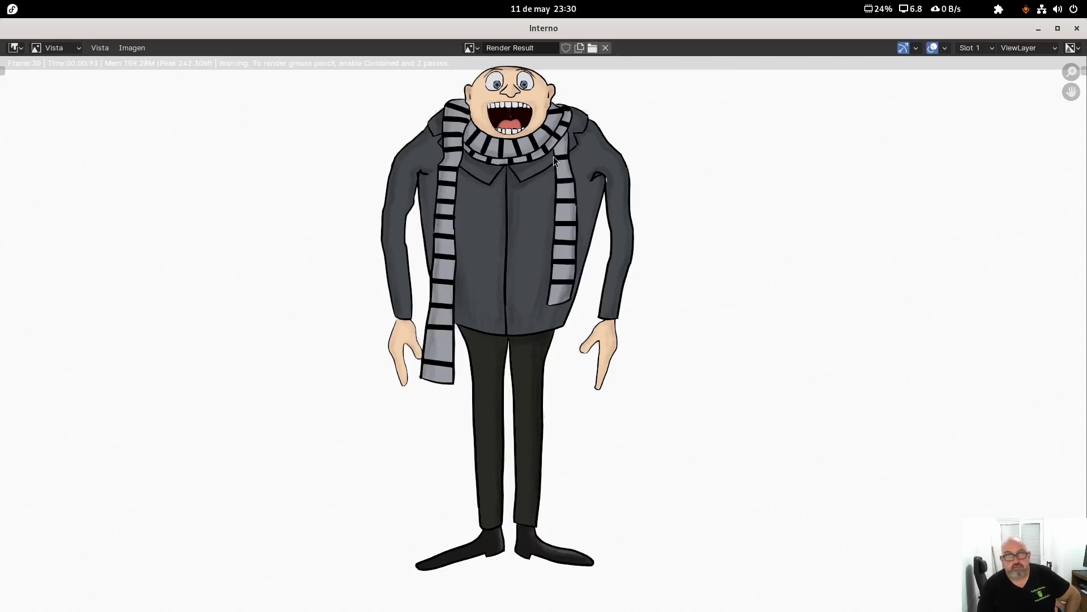
click(1078, 30)
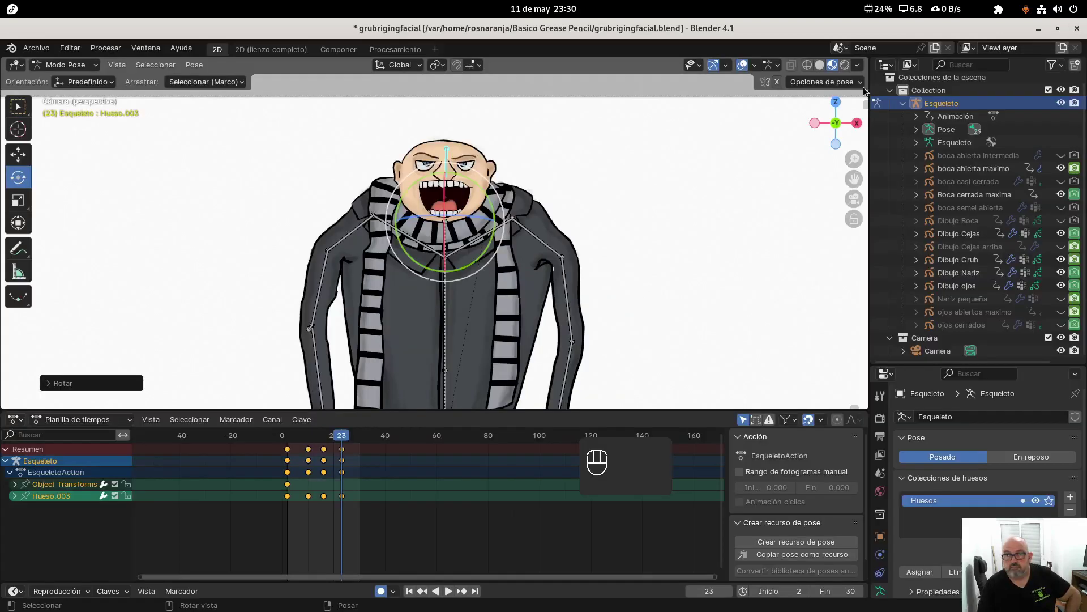
Step: Play back the rendered animation in a maximized player to review the head tilt and expression change, and close the player
click(106, 47)
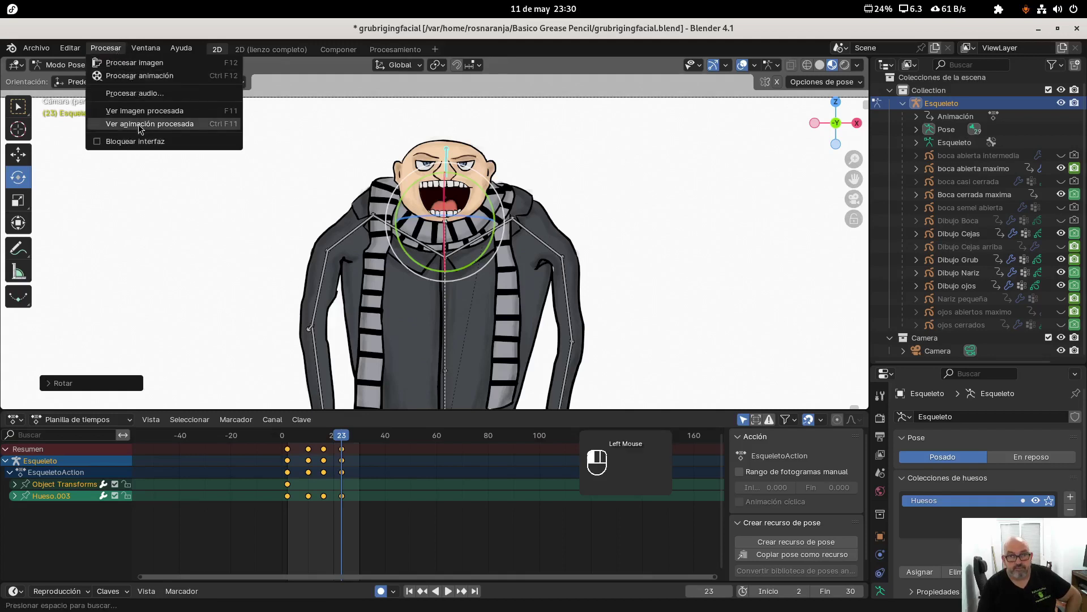
click(138, 124)
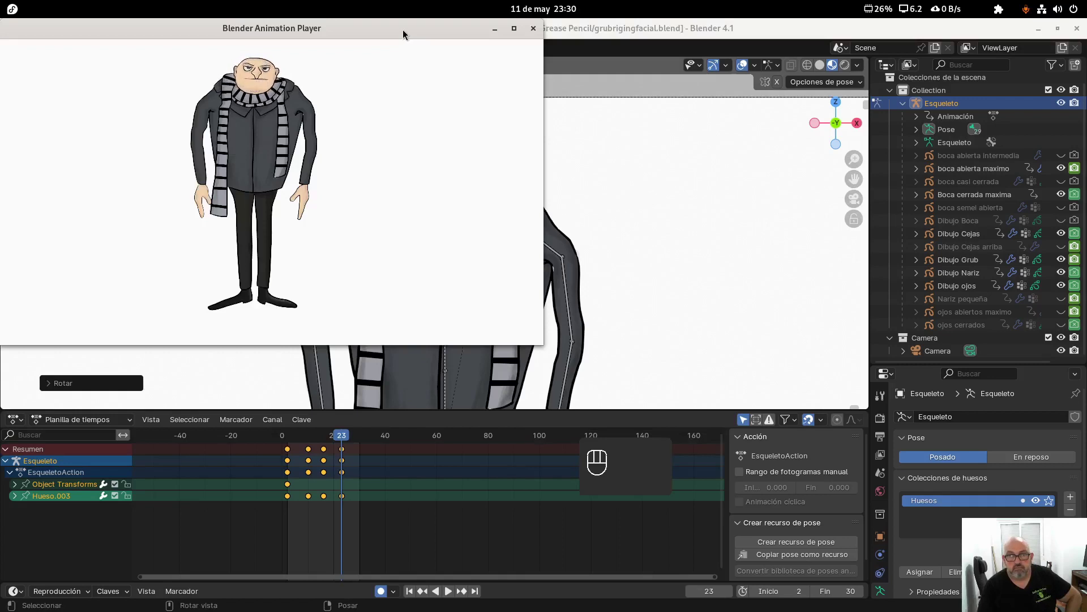
drag(403, 34, 668, 77)
click(669, 69)
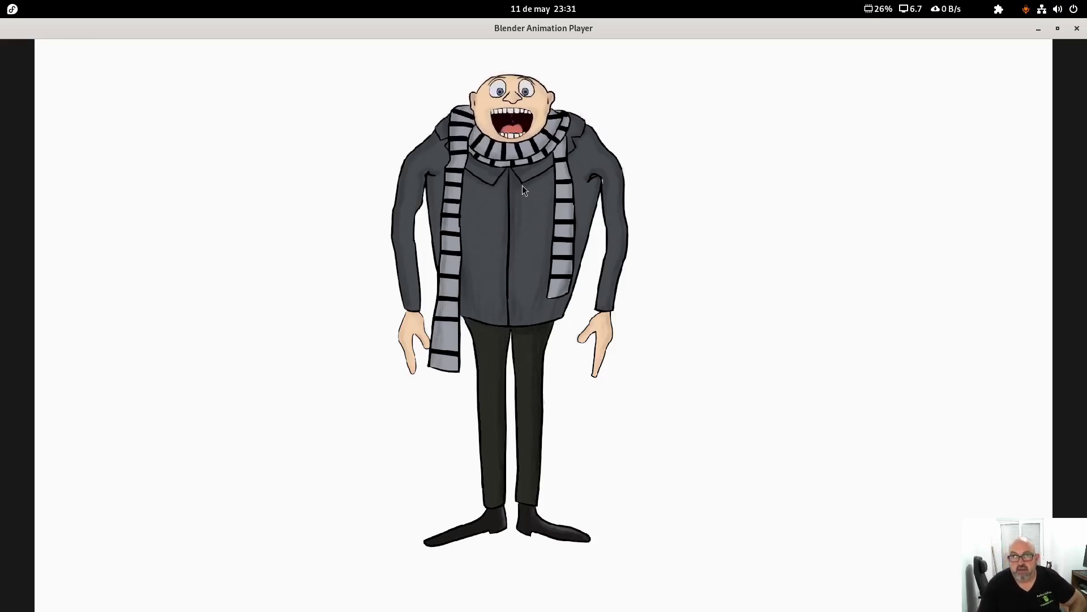
click(1077, 28)
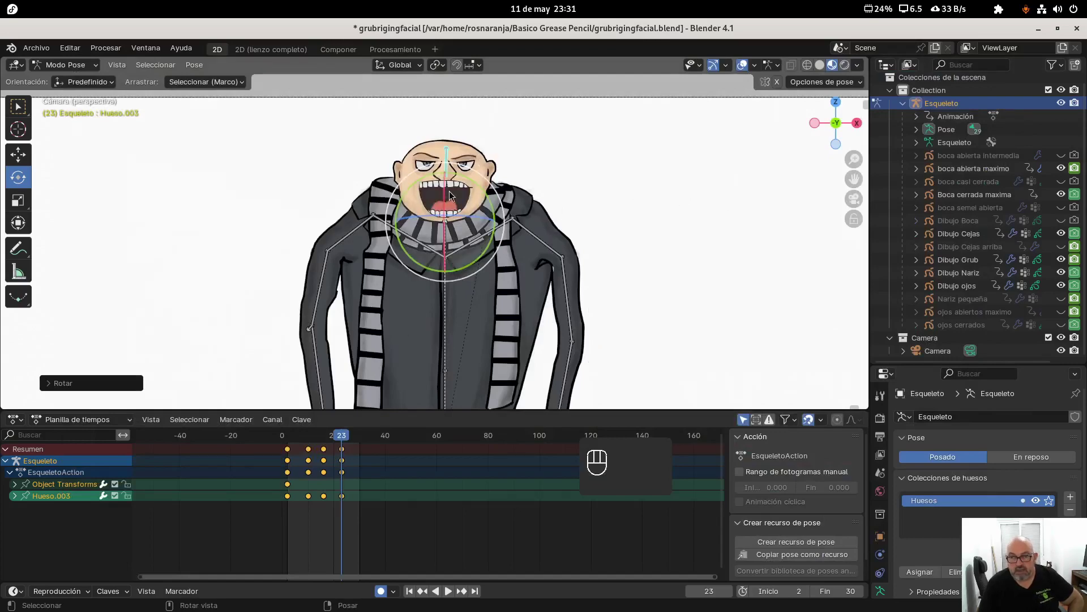
Step: Deselect the head bone, return to Object Mode and select the Dibujo Cejas eyebrow drawing
scroll(451, 188, up, 4)
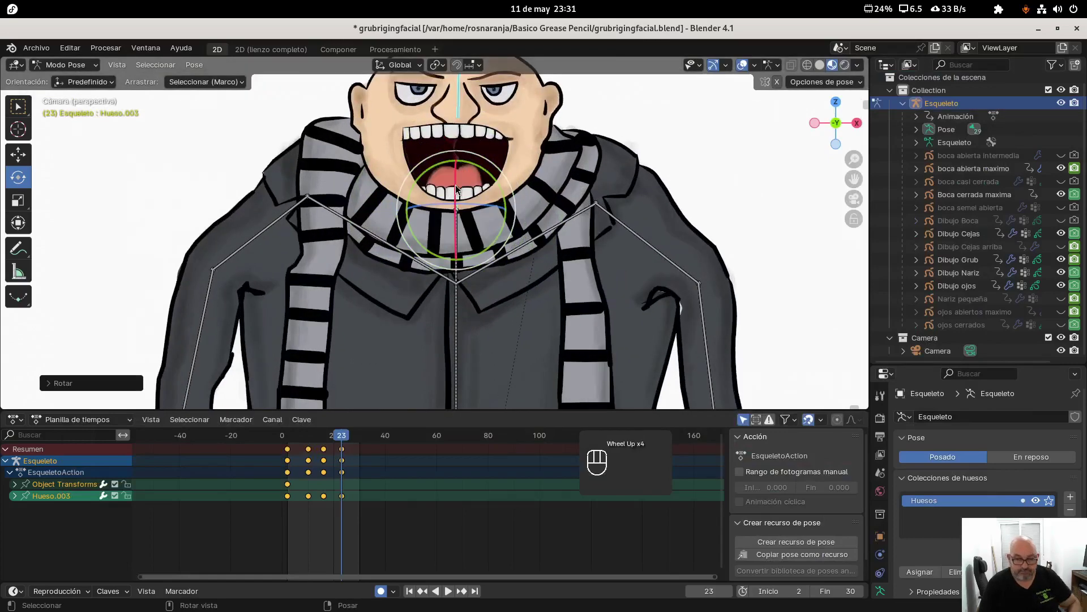
shift+middle_drag(456, 199, 460, 277)
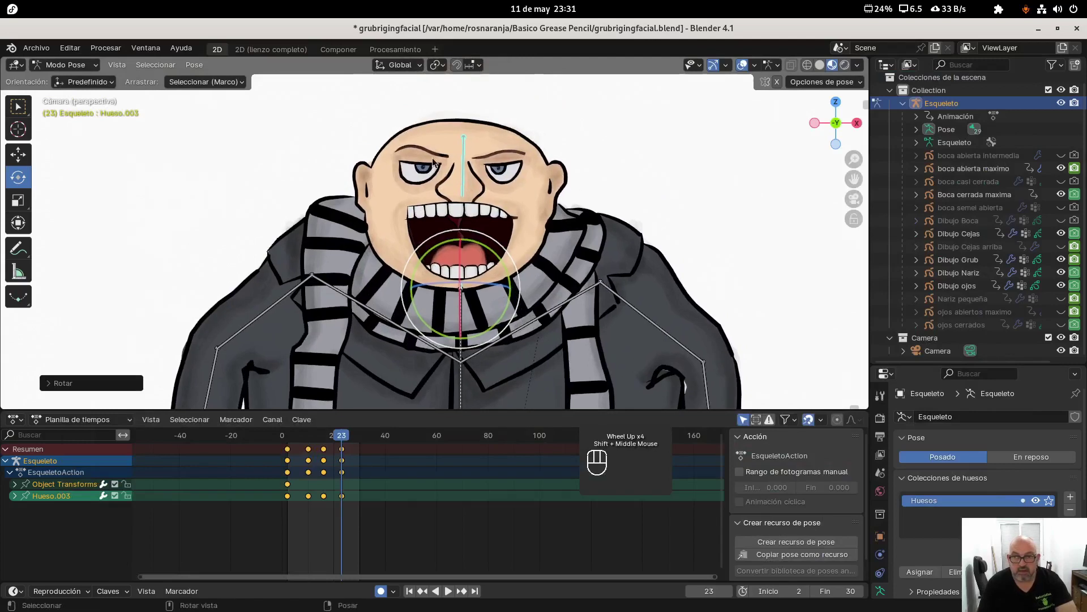
click(414, 143)
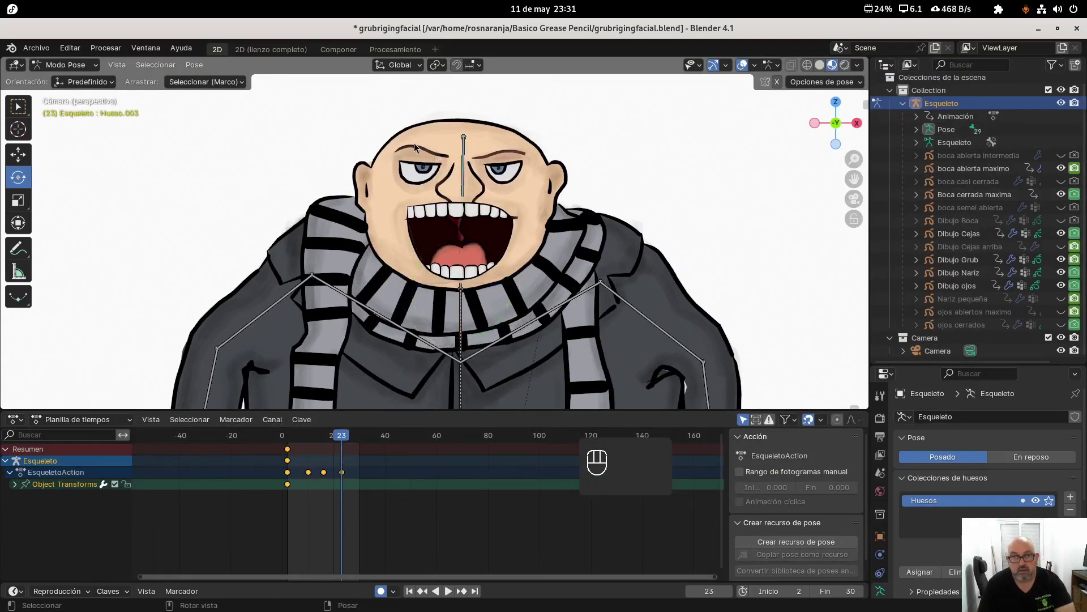
click(413, 142)
click(65, 65)
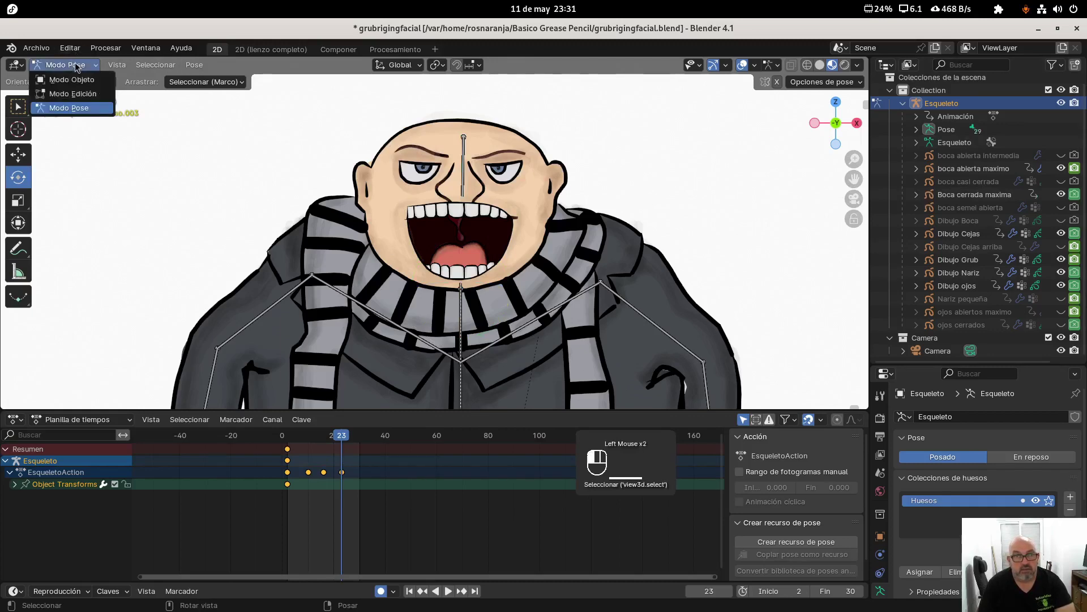
click(72, 80)
click(424, 157)
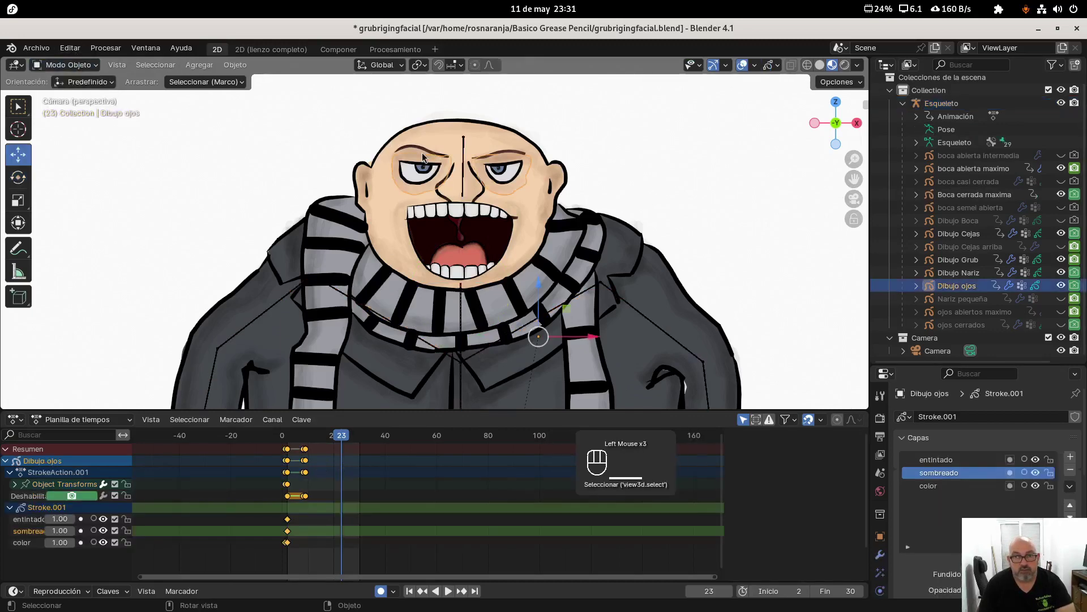
click(421, 151)
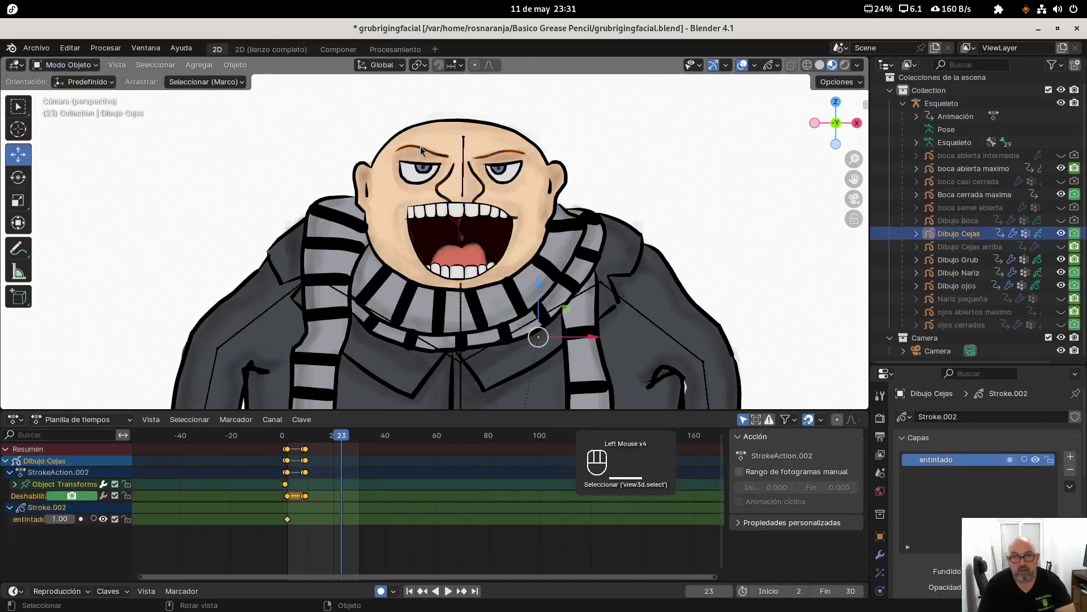
Step: Go to frame 2 in the Dope Sheet and enlarge the animation editor area upward
scroll(338, 301, up, 2)
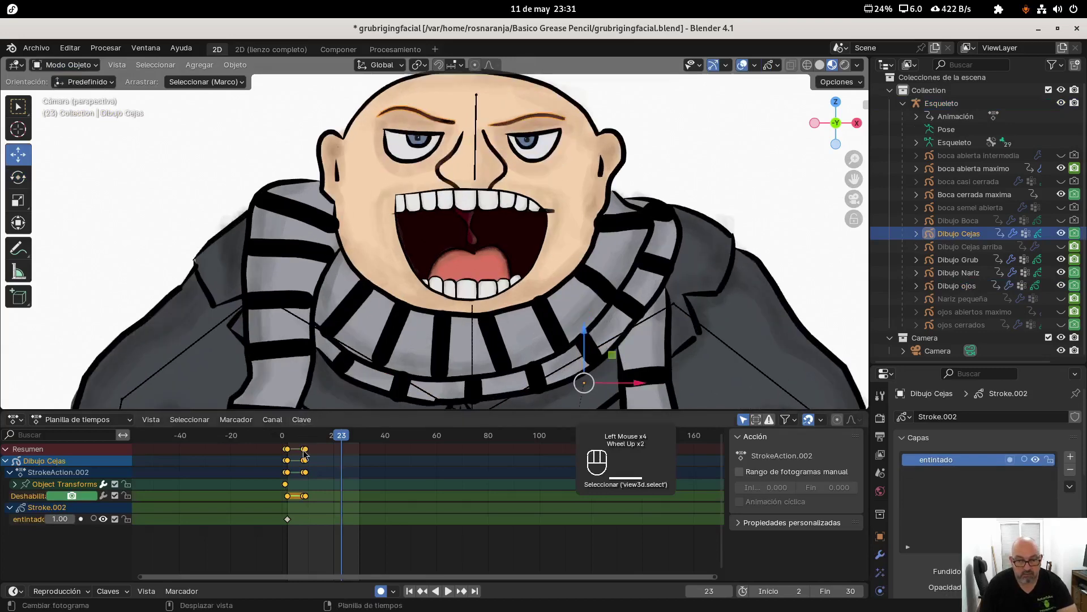
scroll(430, 543, up, 2)
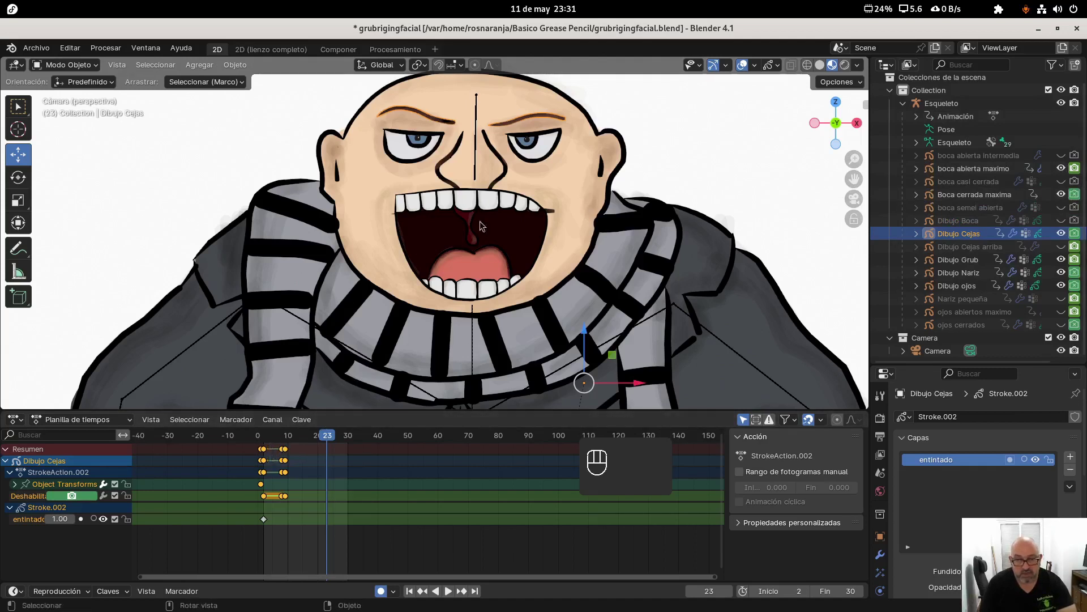
click(264, 446)
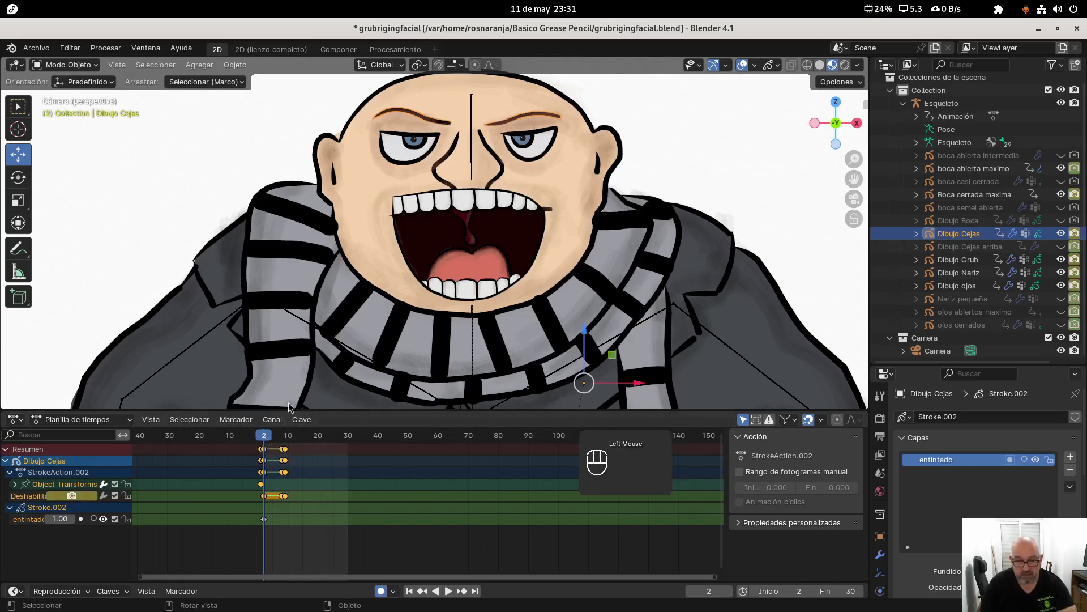
scroll(453, 327, up, 2)
scroll(453, 327, down, 2)
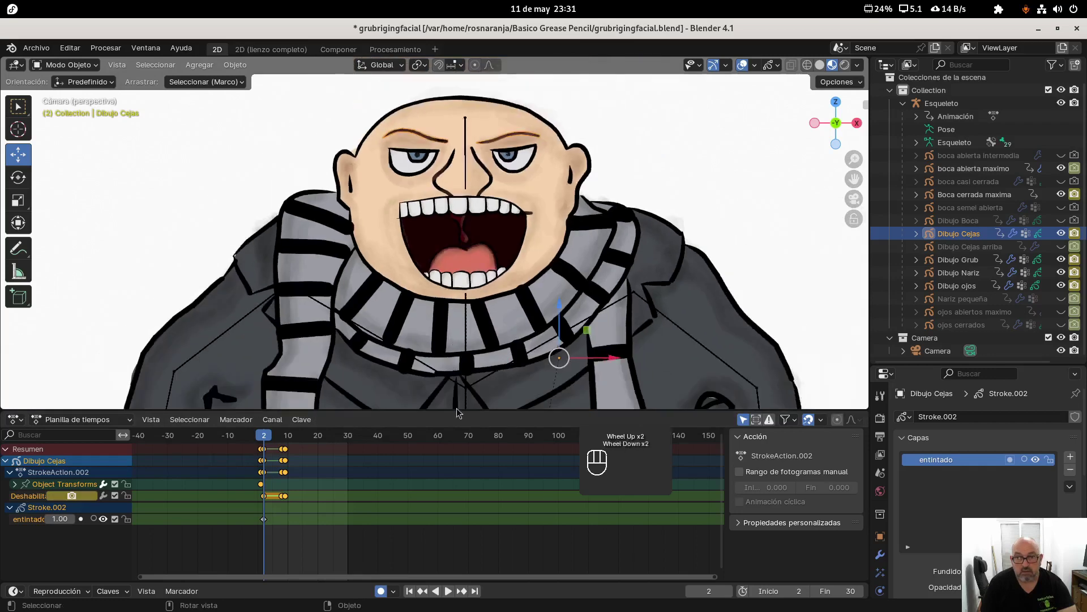
drag(455, 410, 454, 385)
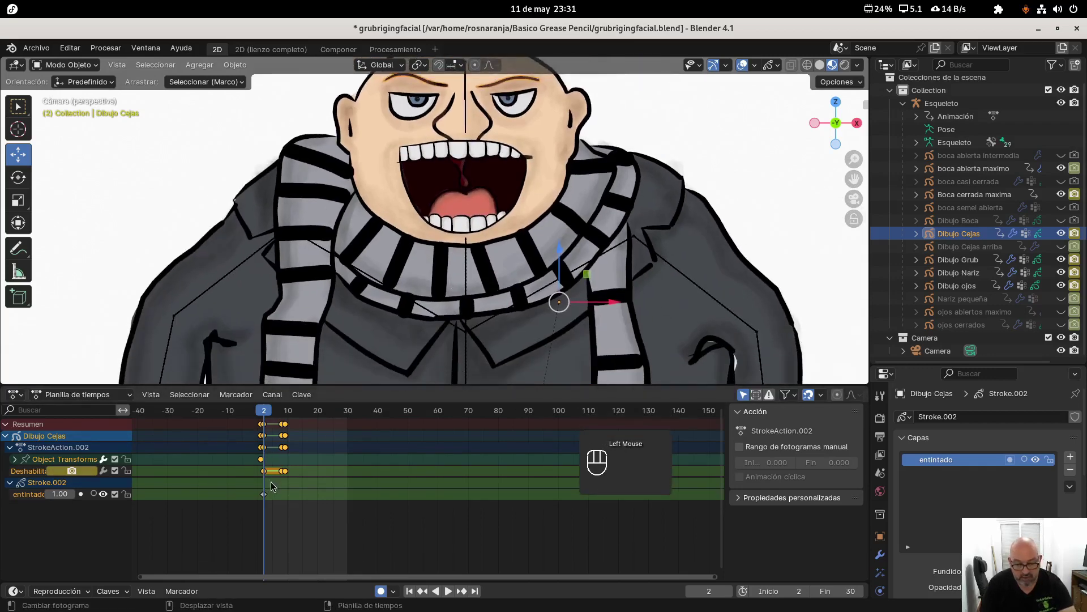
key(a)
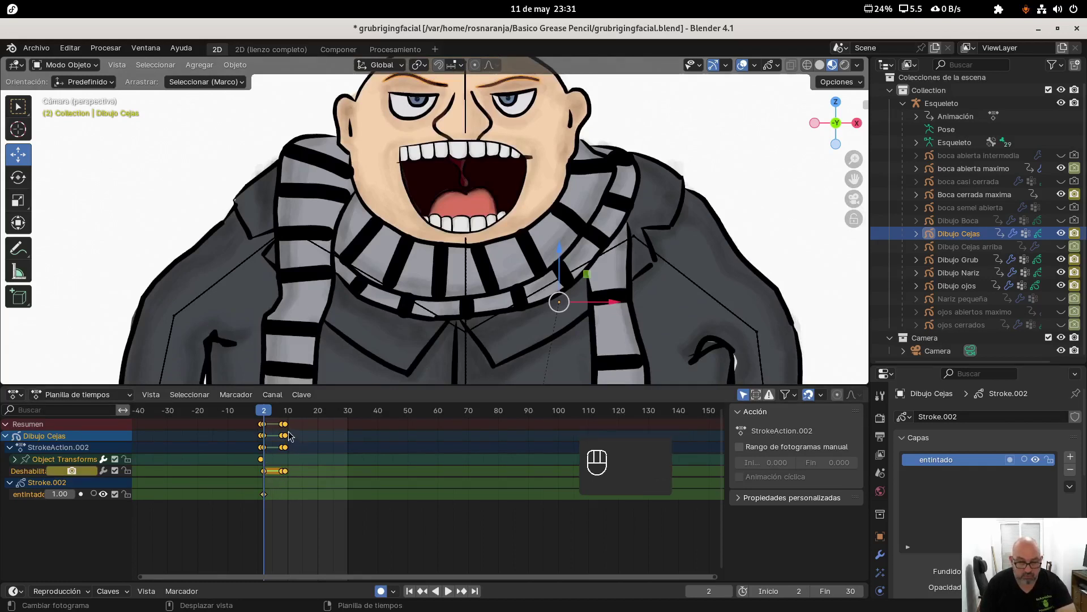
key(s)
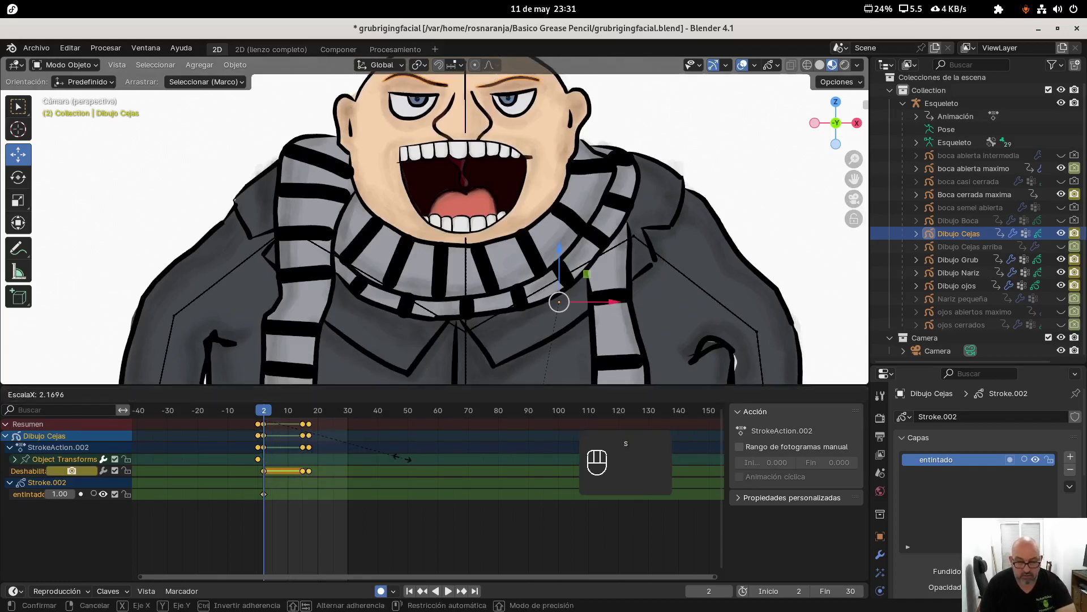
click(350, 463)
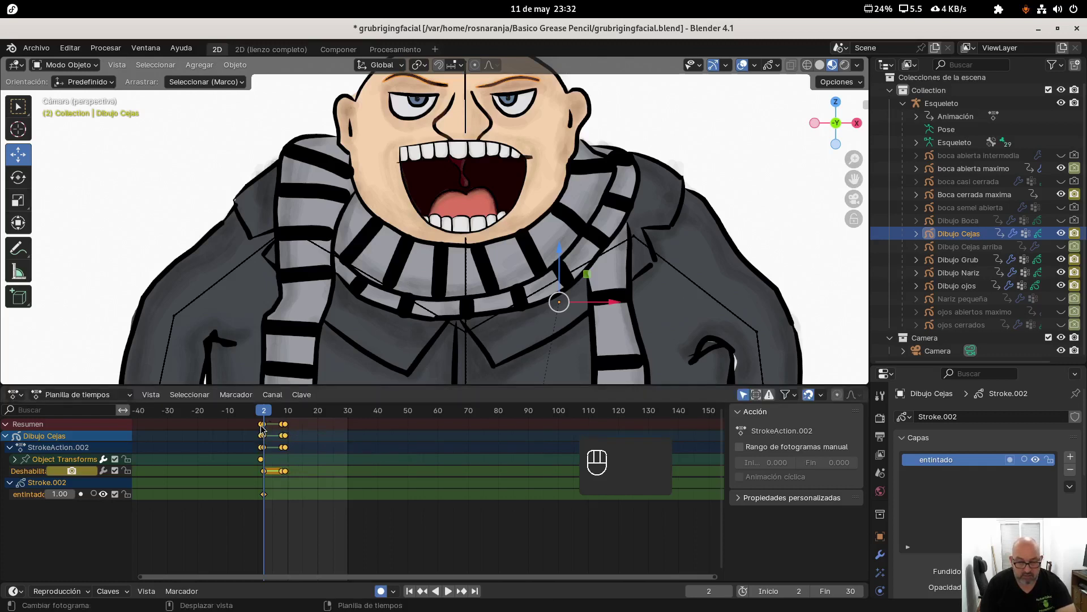
key(s)
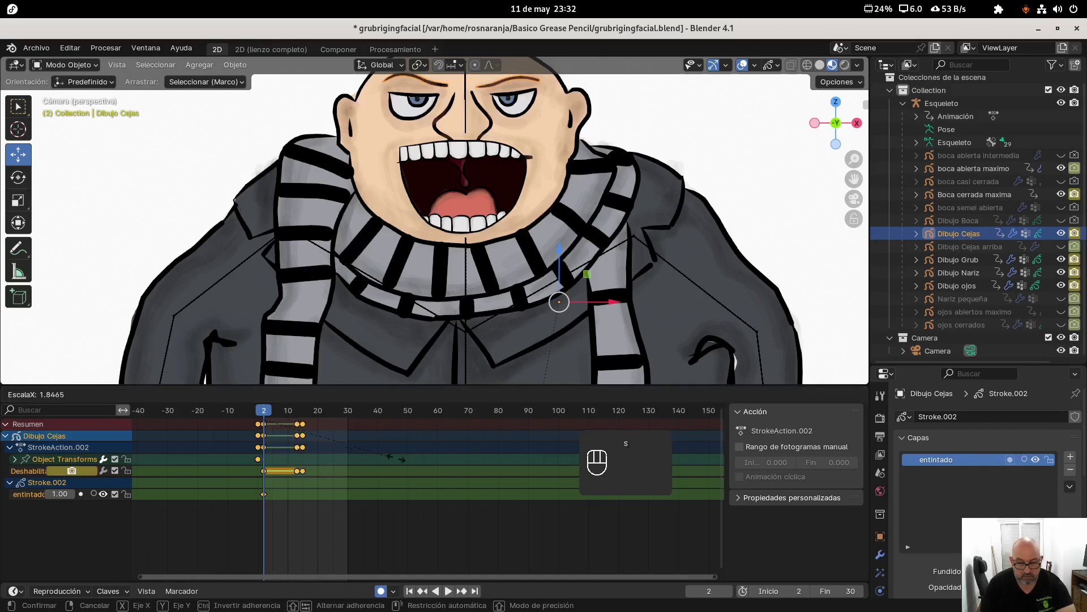
right_click(422, 464)
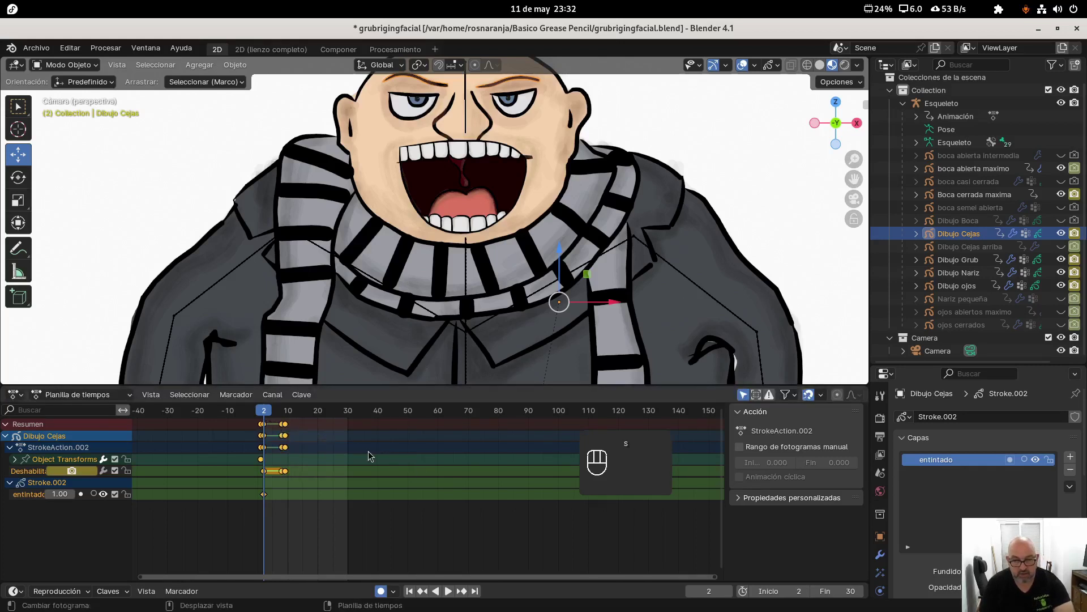
Step: Retime the Dibujo Cejas render visibility keys, moving the last key to frame 25 and the one before it to frame 15
click(285, 429)
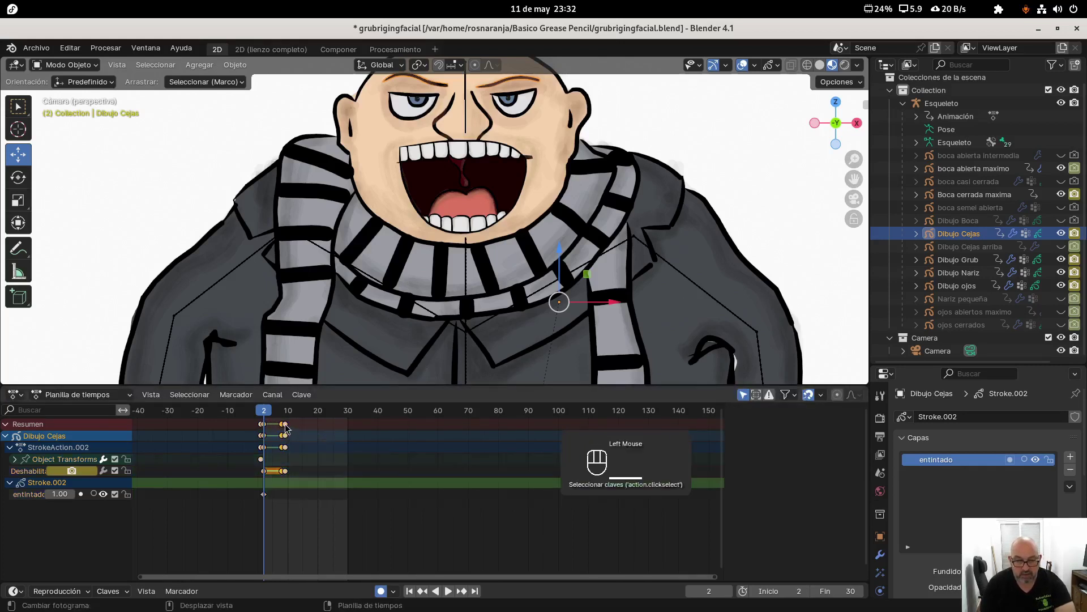
click(286, 428)
scroll(300, 470, up, 3)
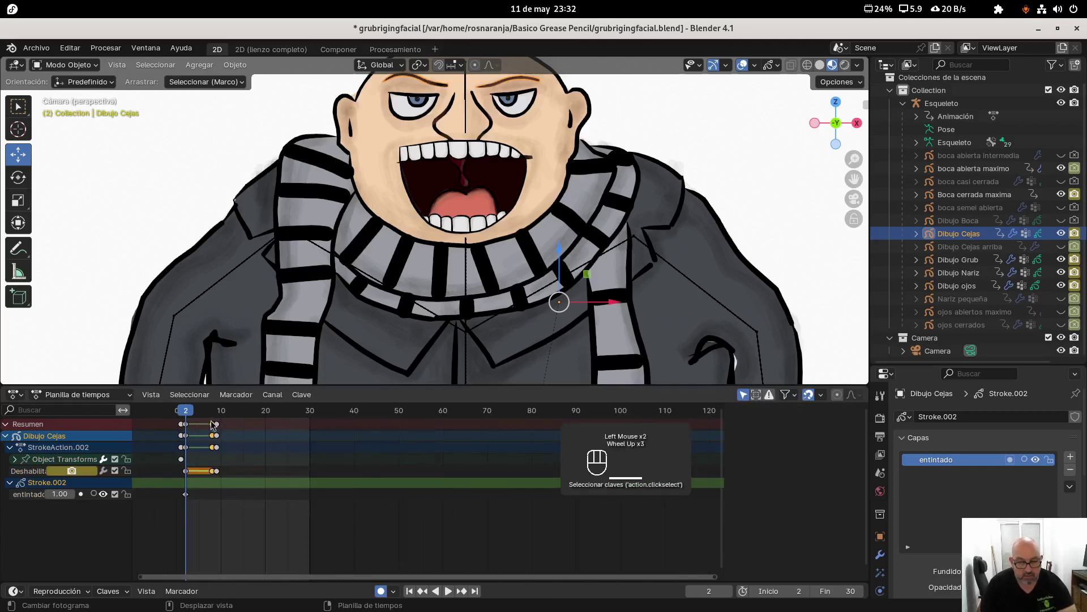
click(230, 436)
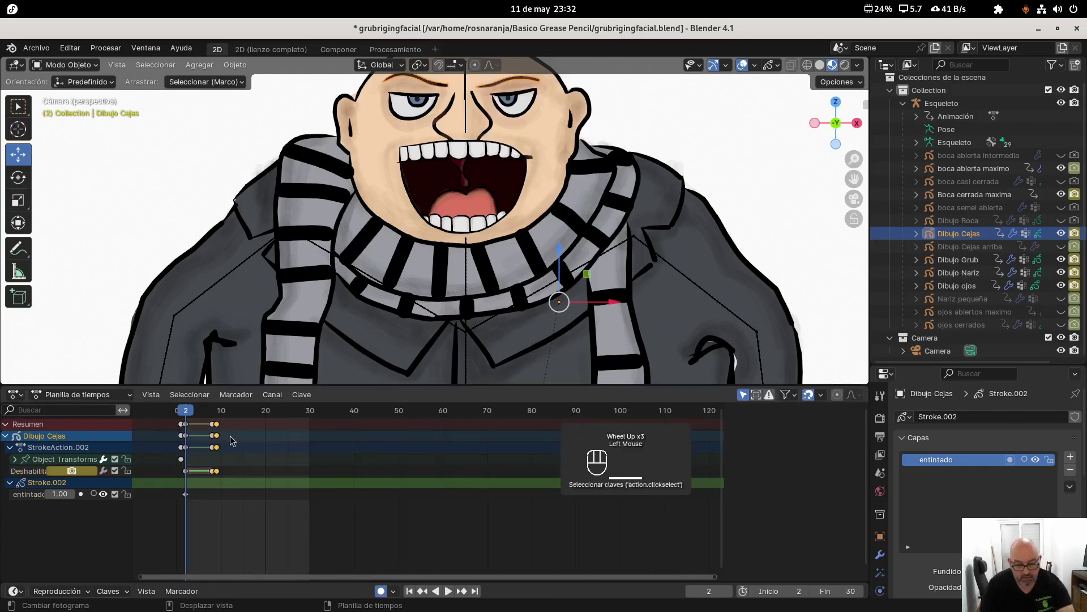
key(g)
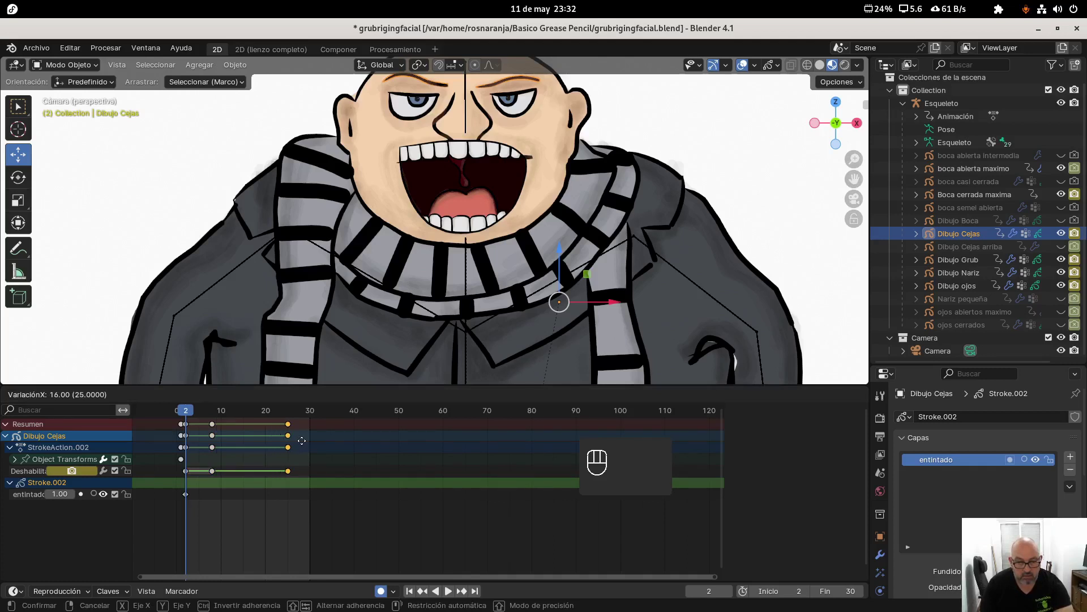
click(303, 441)
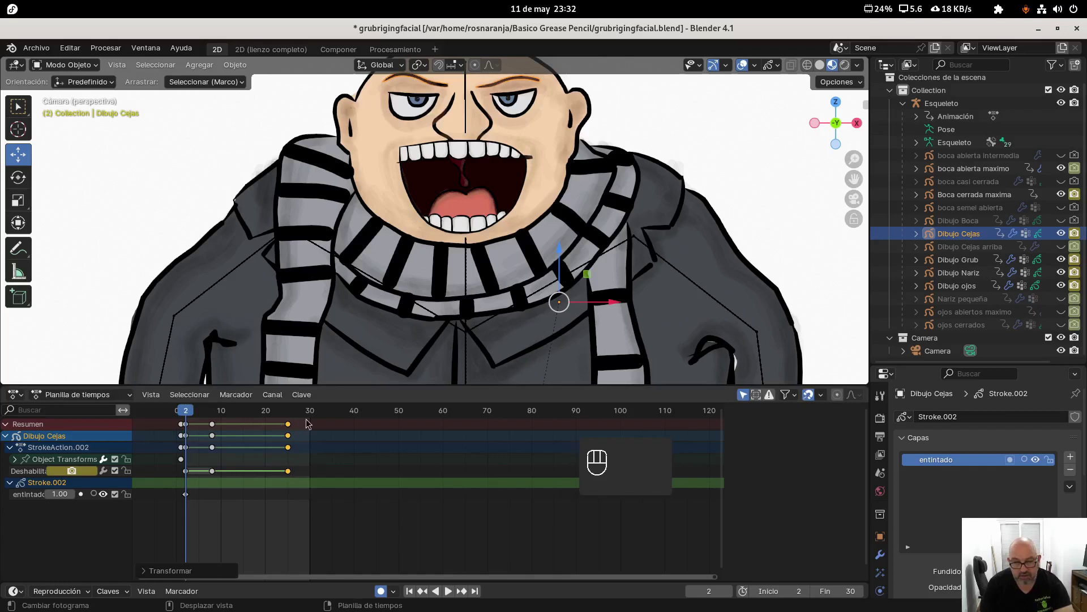
click(212, 430)
key(g)
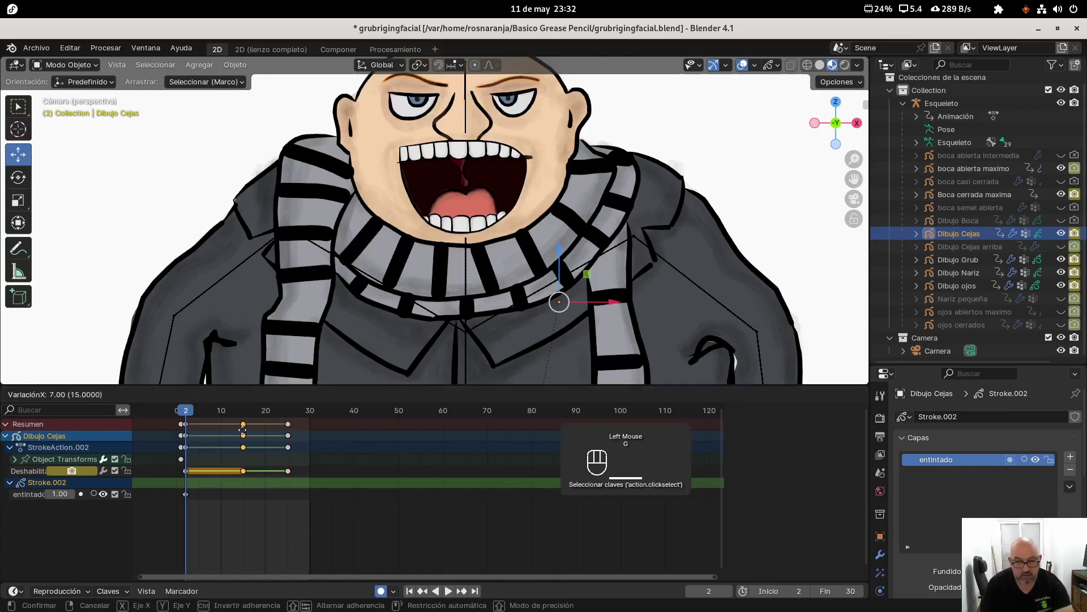
click(242, 430)
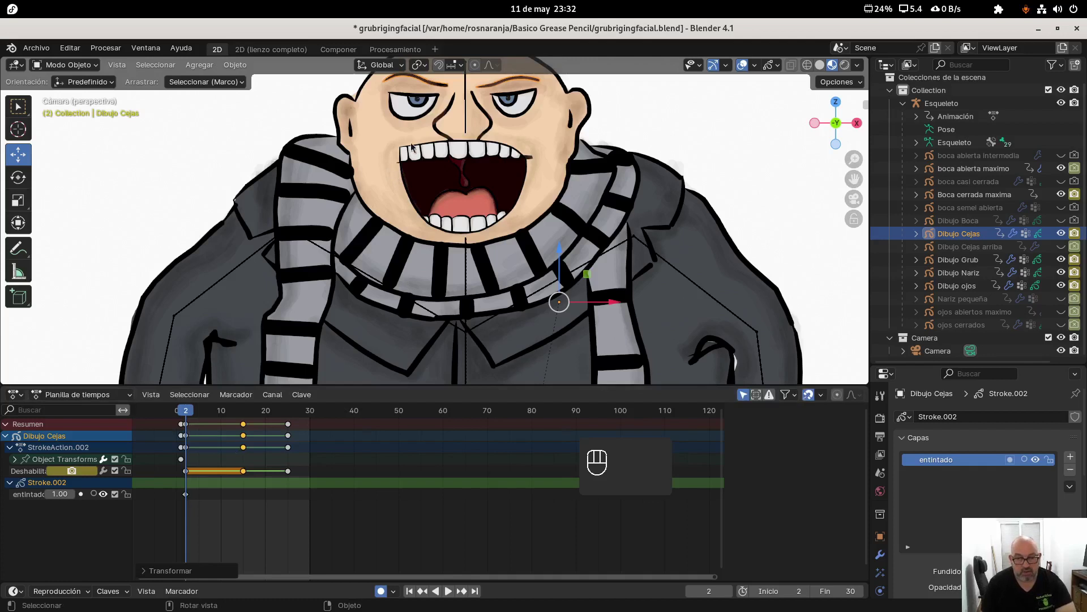
Step: Select the Dibujo ojos eye drawing and move its last two visibility keys to frames 15 and 25
click(401, 96)
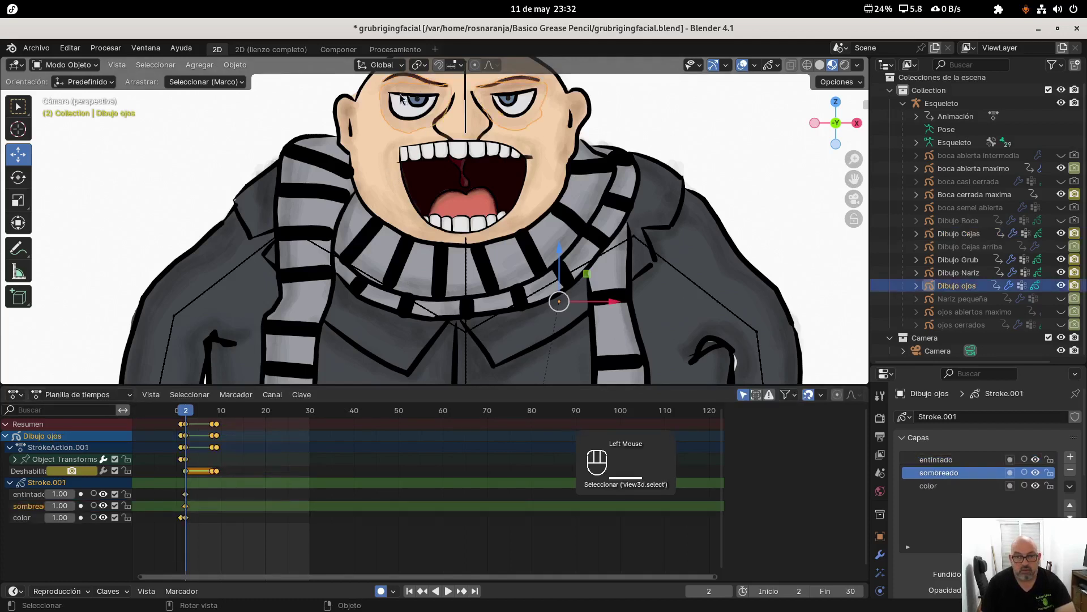
double_click(216, 433)
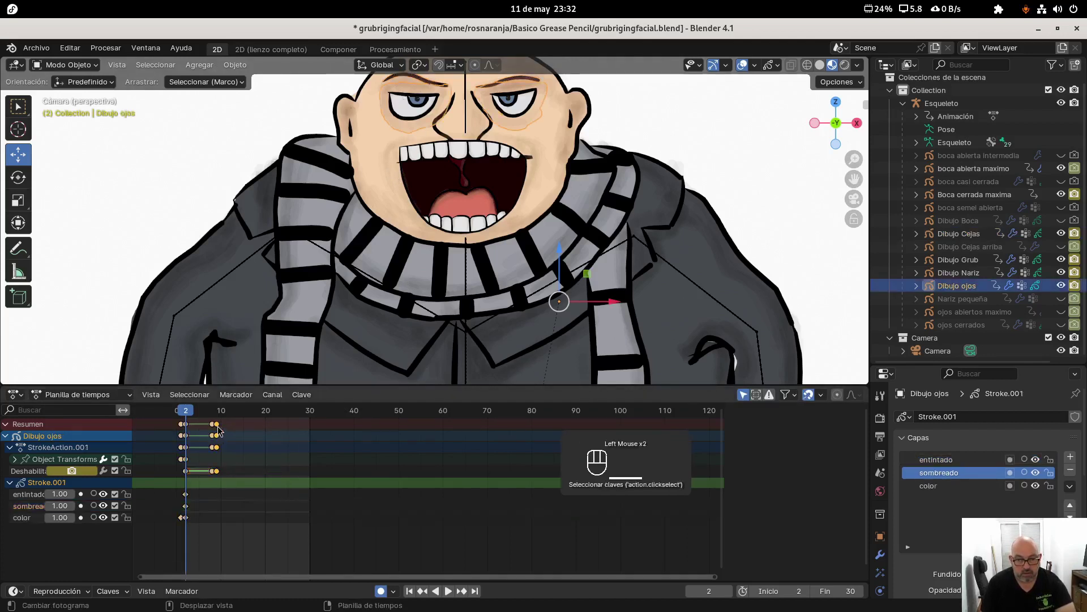
key(g)
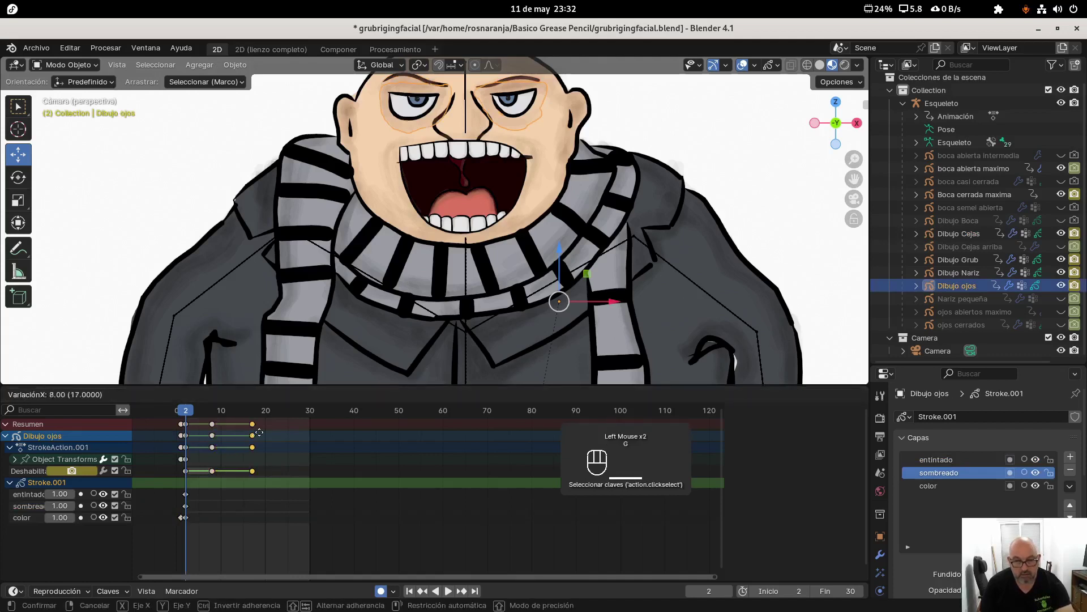
click(215, 434)
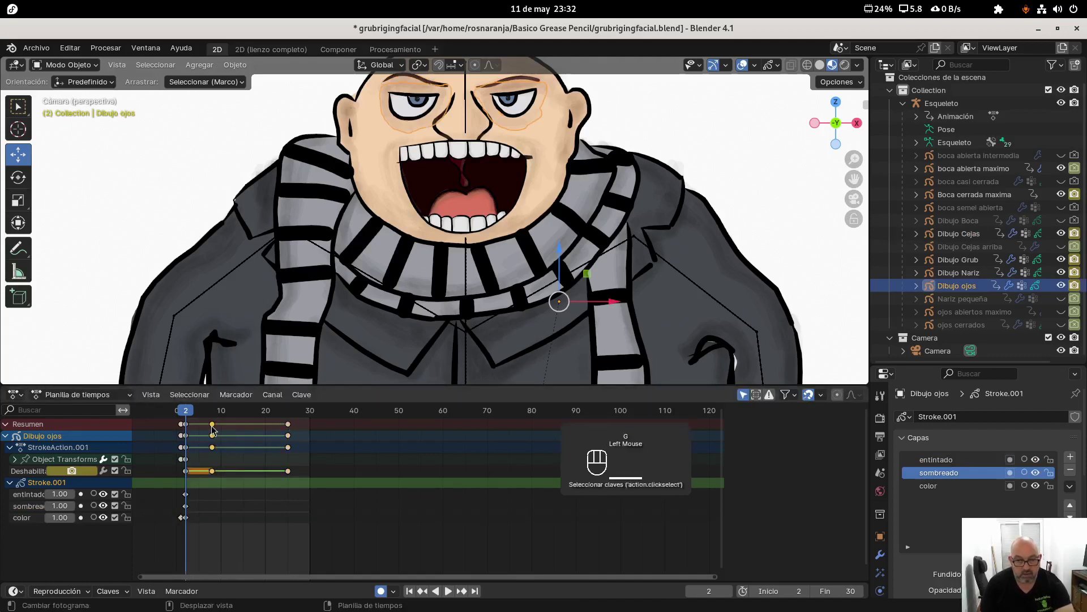
key(g)
click(242, 412)
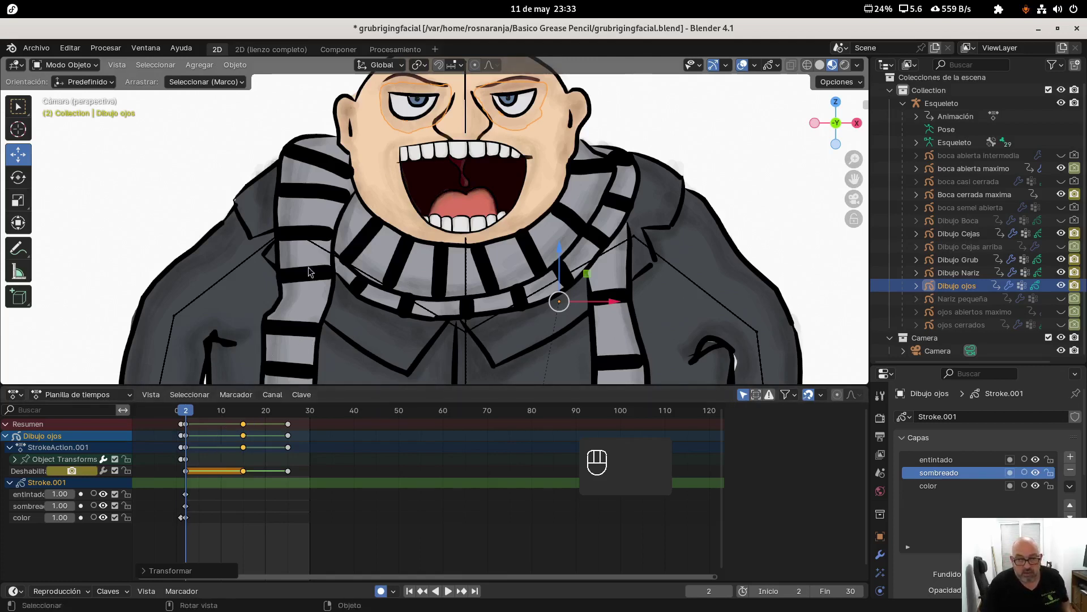
Step: Select the boca abierta maximo mouth drawing and move its last two visibility keys to frames 15 and 25
click(440, 135)
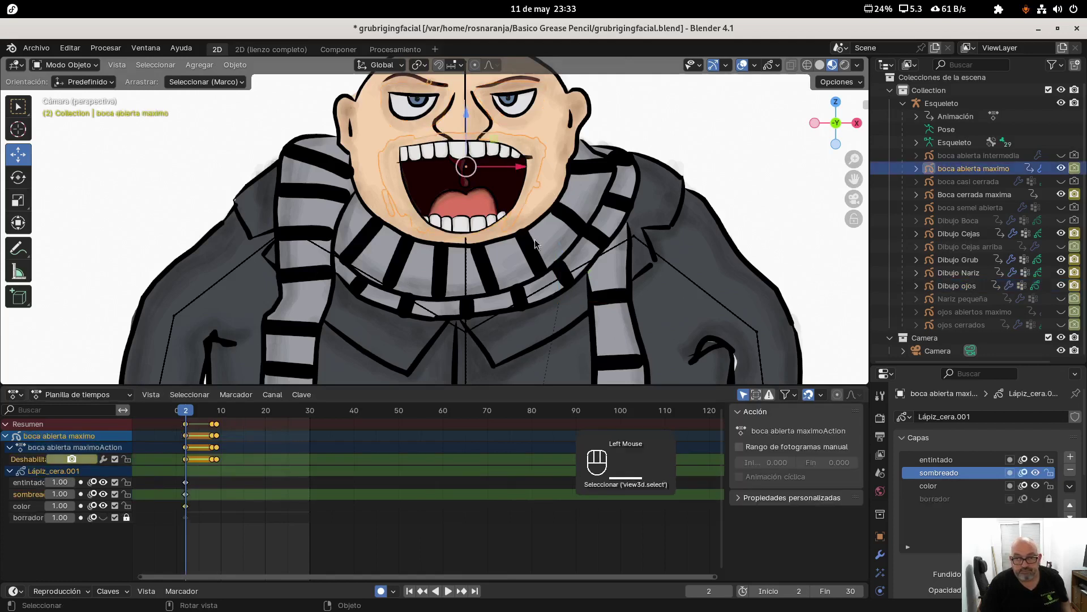
click(216, 426)
click(220, 427)
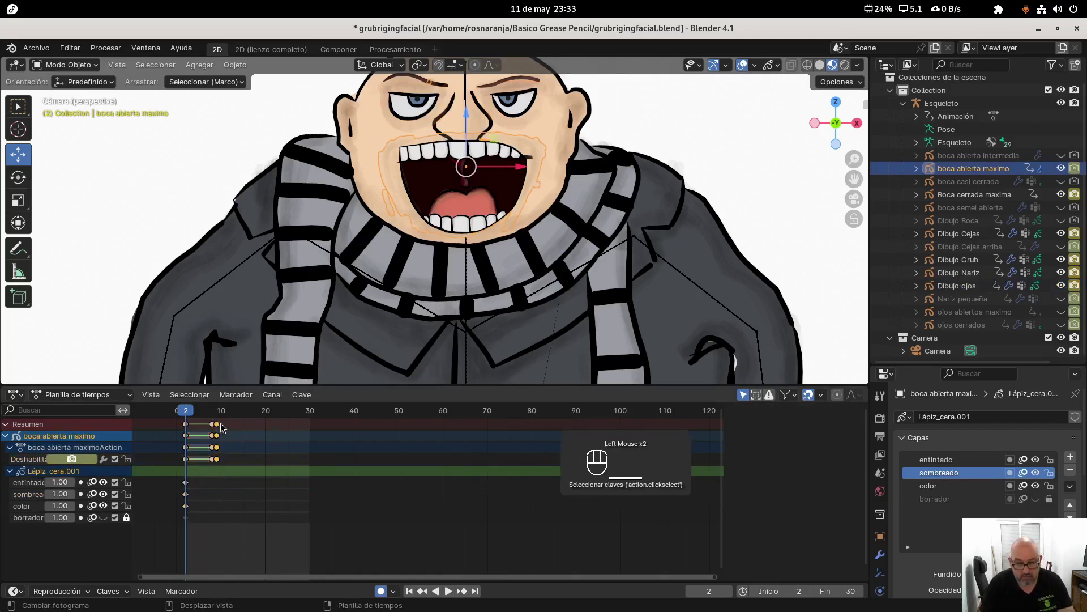
key(g)
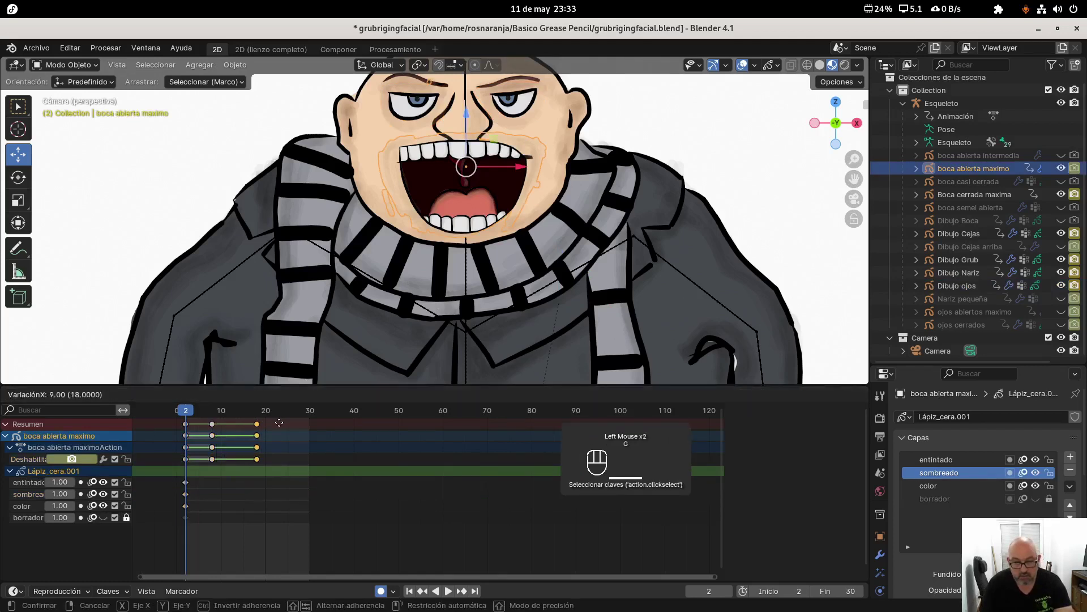
click(297, 423)
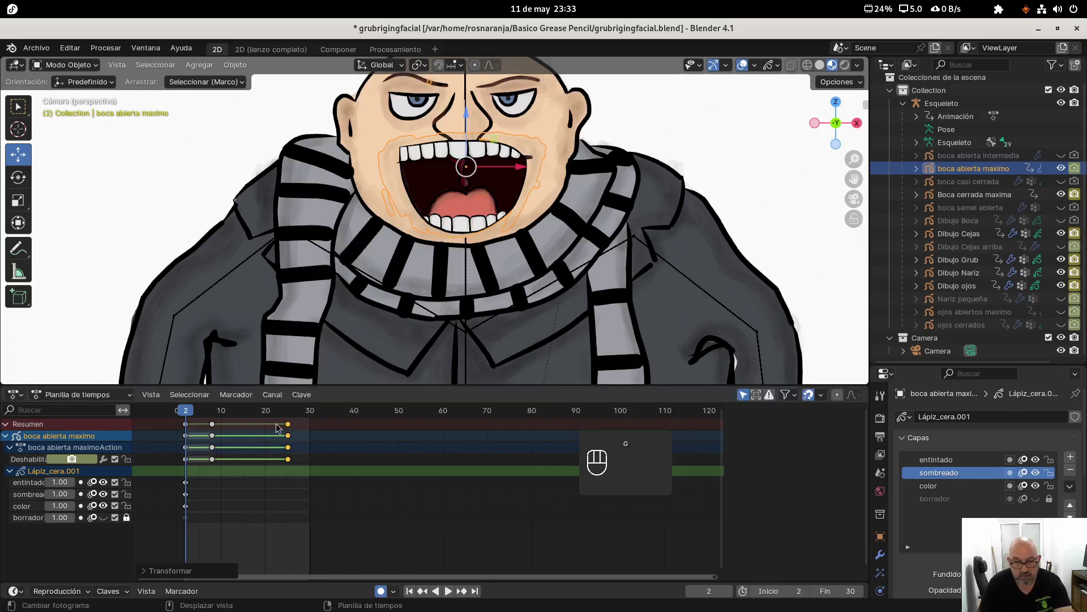
key(g)
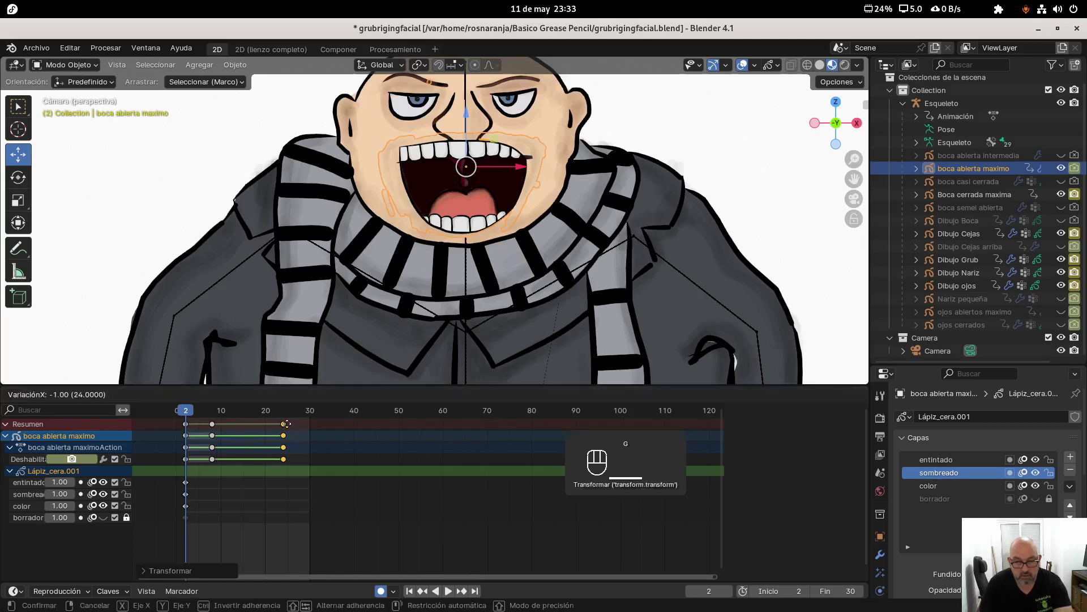
click(298, 425)
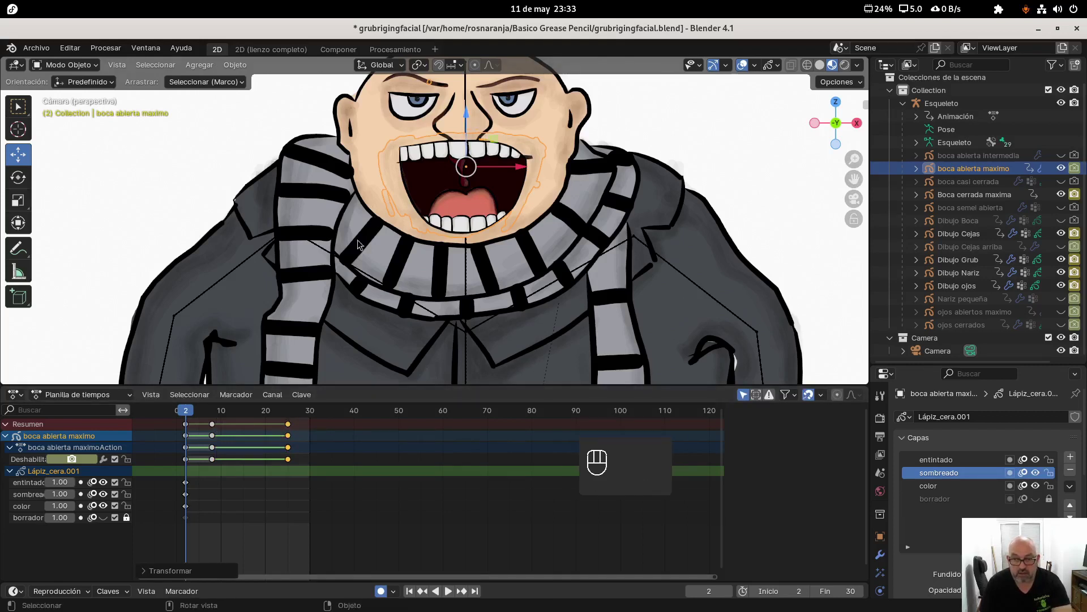
click(212, 425)
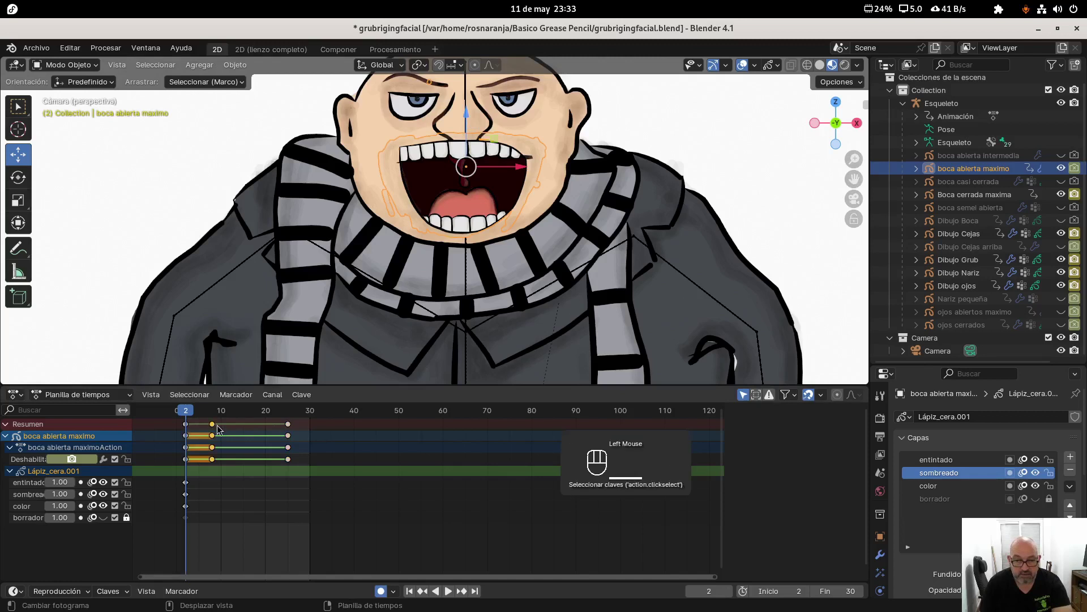
key(g)
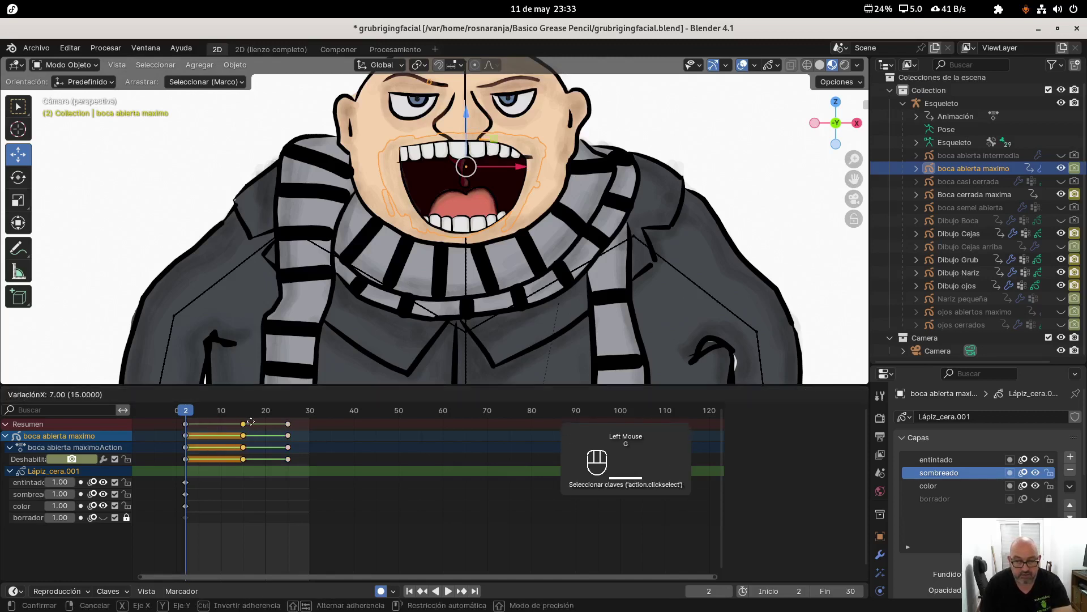
click(253, 426)
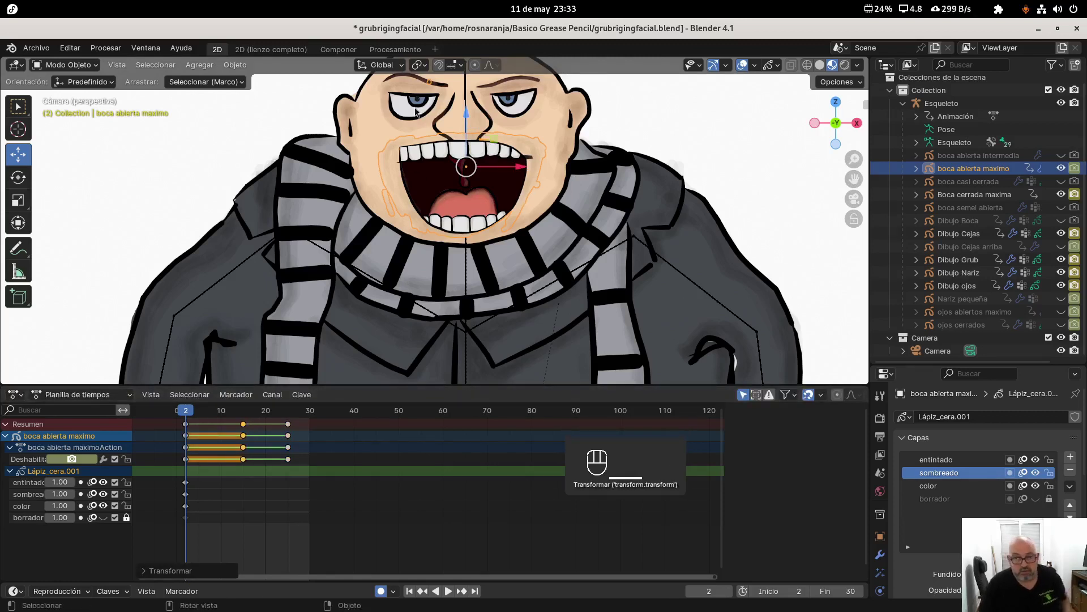
Step: Select the Dibujo Nariz nose drawing and move its last render visibility key to match the final keys of the other face drawings
click(442, 122)
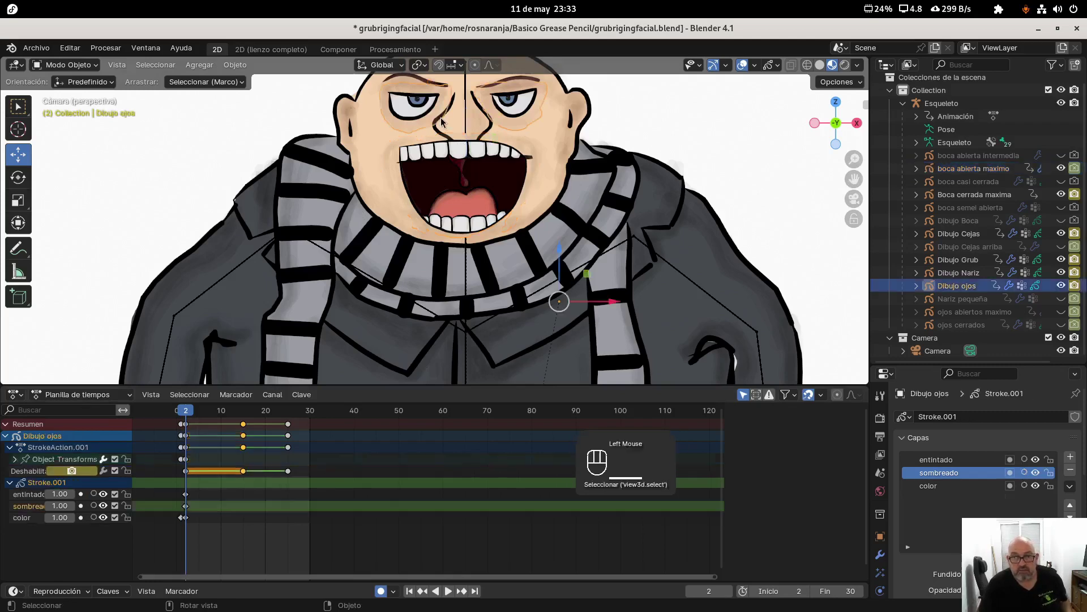
click(444, 137)
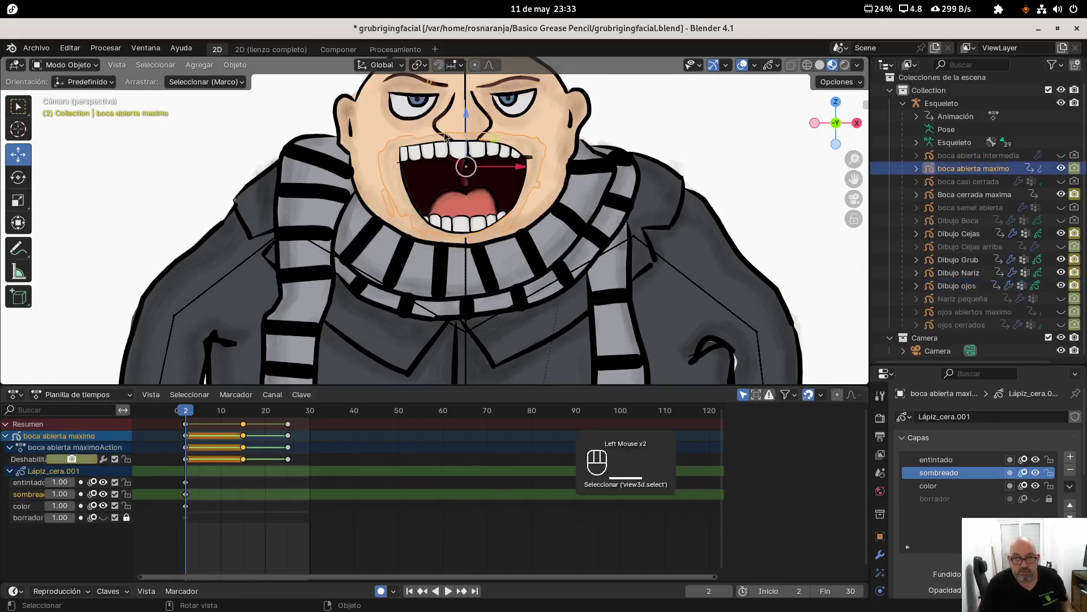
click(440, 130)
scroll(460, 134, up, 1)
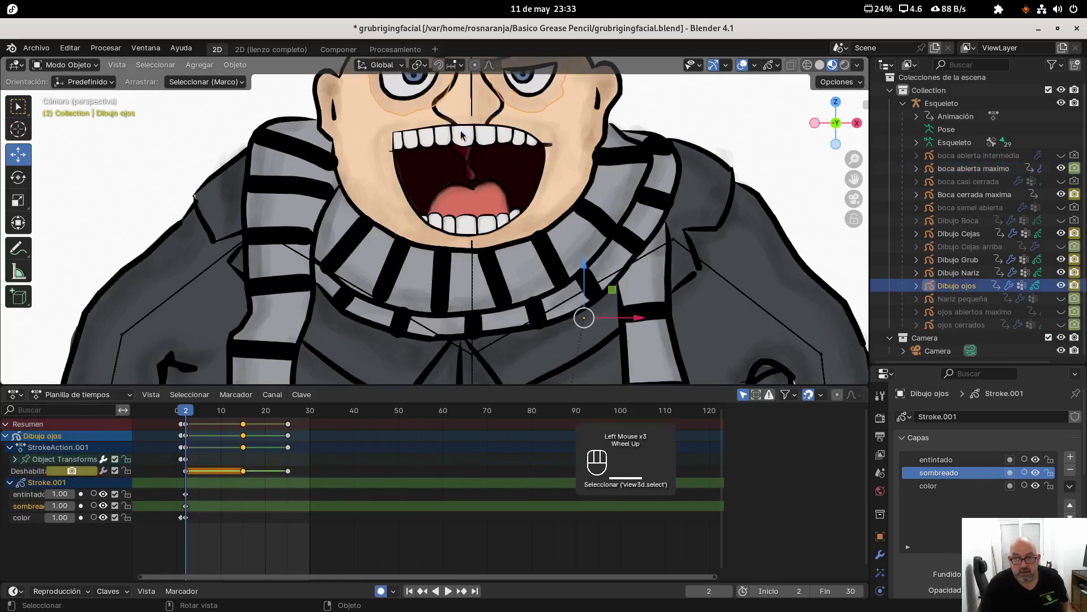
click(490, 120)
click(491, 121)
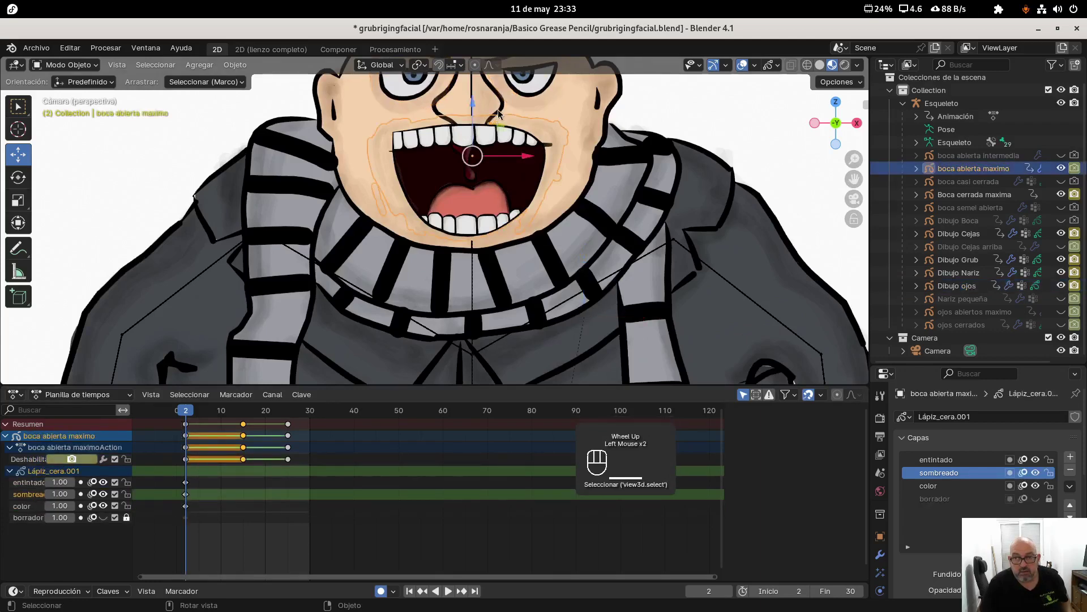
click(501, 111)
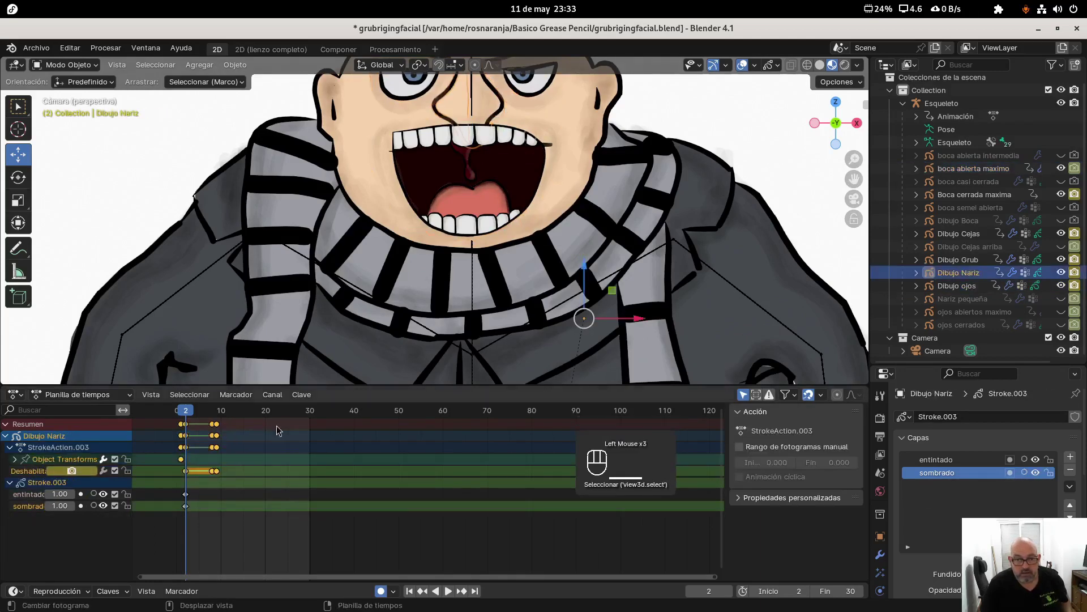
click(216, 430)
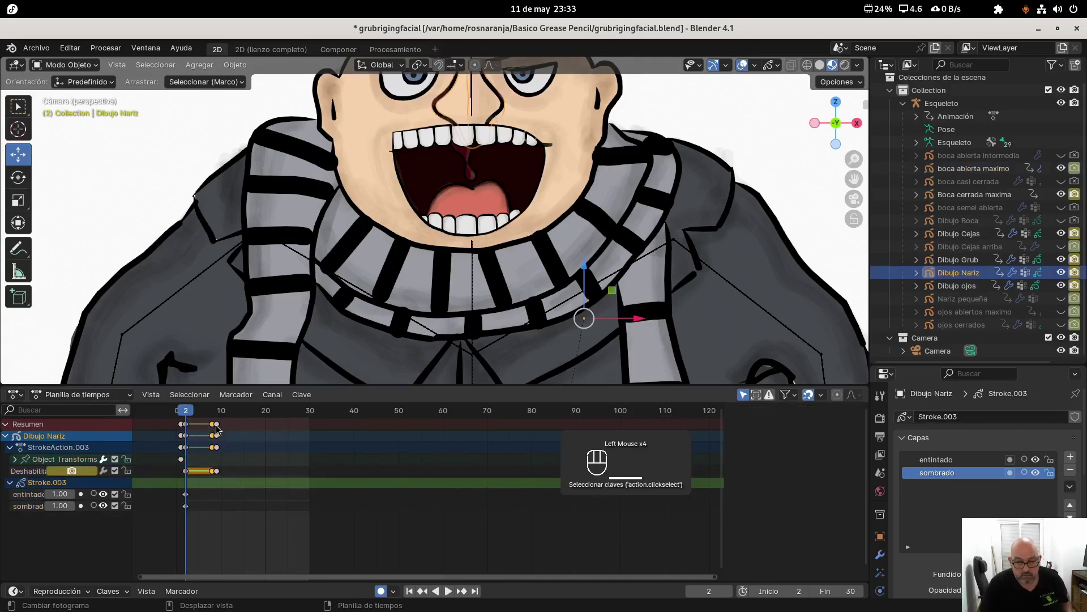
click(215, 431)
key(g)
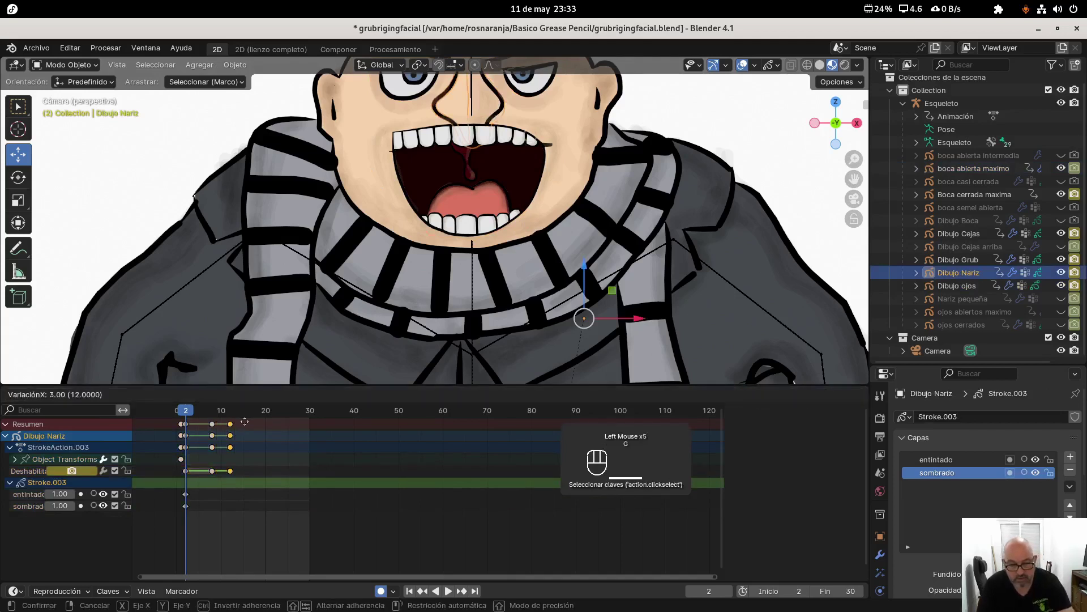
click(302, 426)
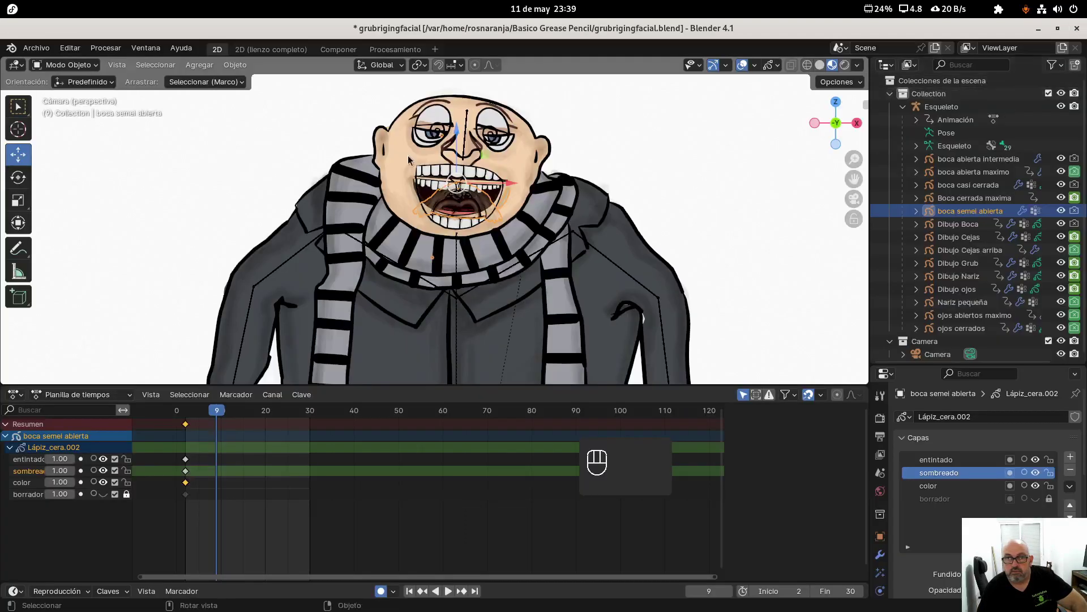
Step: Play back the rendered animation to check the character's expression change and head movement, and close the player
click(1077, 29)
click(107, 49)
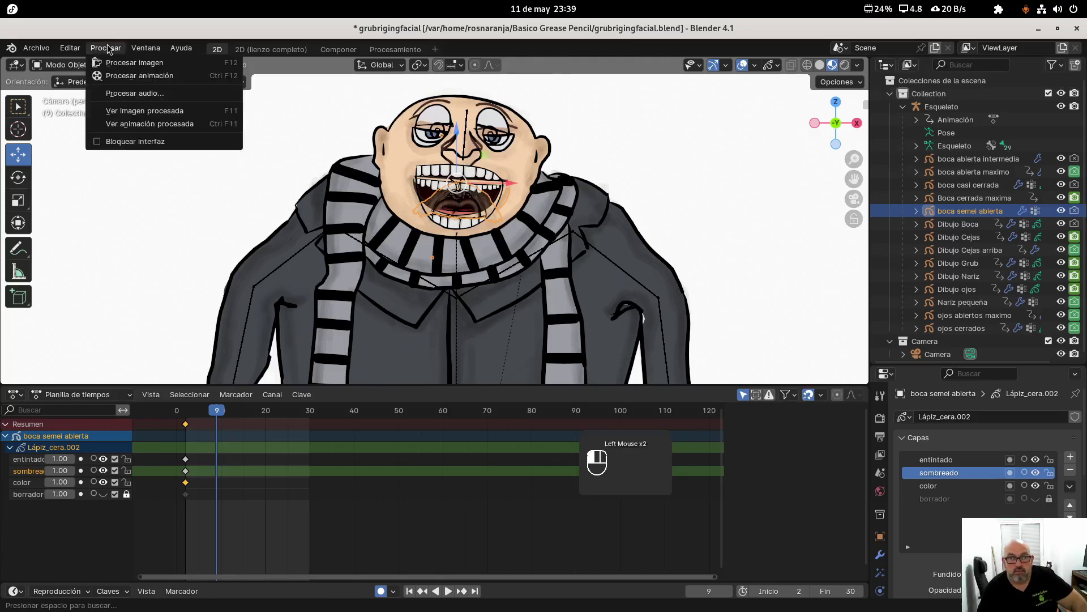
click(130, 125)
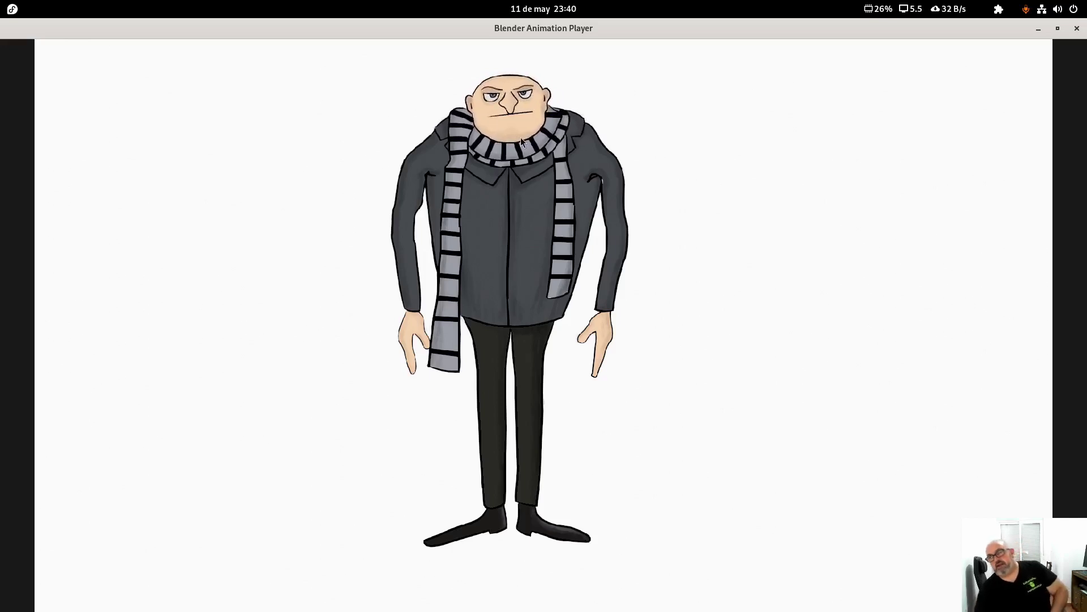
click(1077, 28)
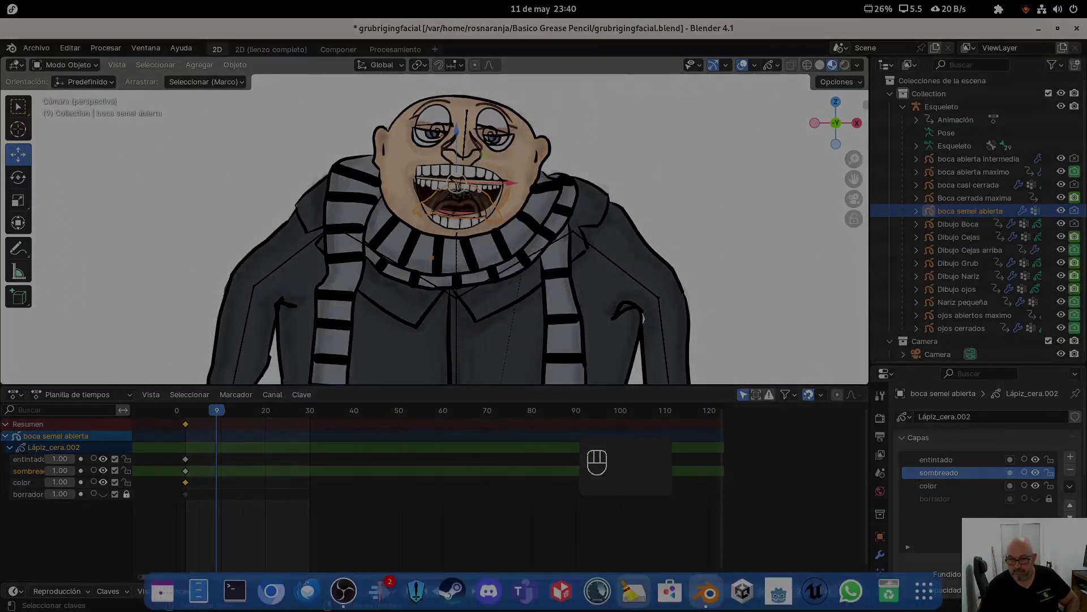